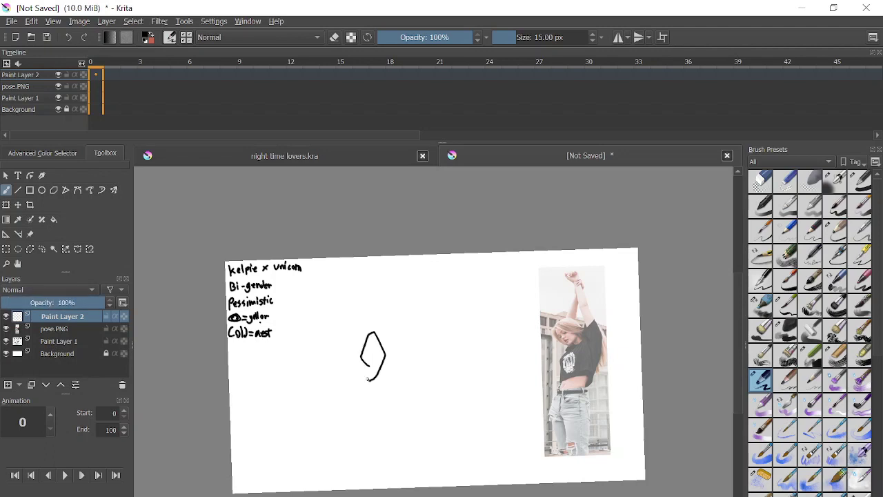
- Undo the trial head outlines and the stray dot on Paint Layer 2
{"action": "scroll", "coordinate": [372, 359], "scroll_direction": "up", "scroll_amount": 5}
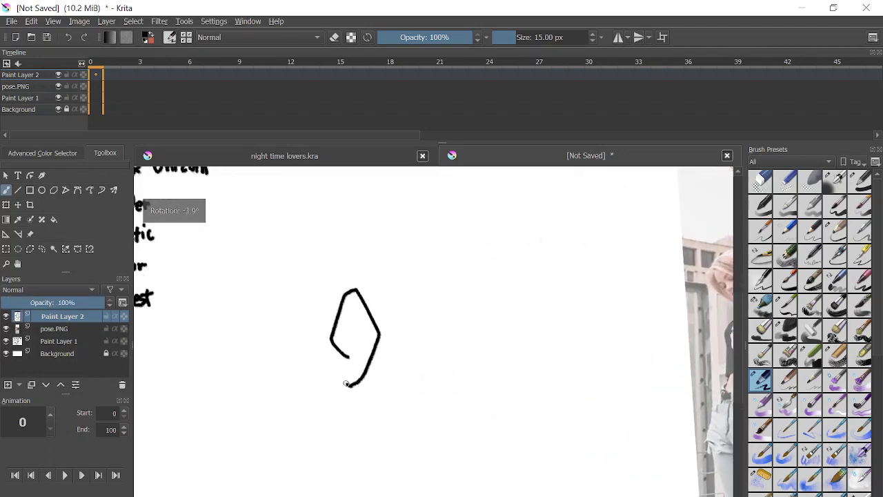
{"action": "scroll", "coordinate": [372, 358], "scroll_direction": "down", "scroll_amount": 2}
{"action": "left_click", "coordinate": [68, 37]}
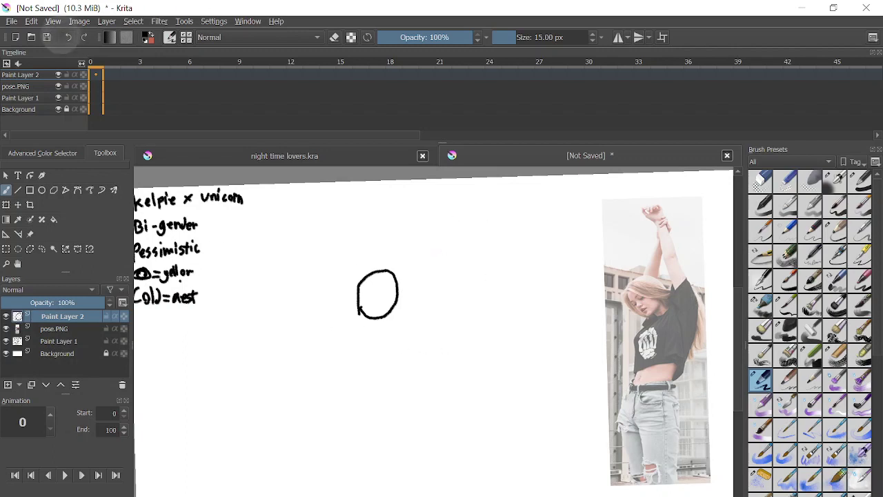
{"action": "scroll", "coordinate": [366, 275], "scroll_direction": "up", "scroll_amount": 3}
{"action": "left_click", "coordinate": [404, 363]}
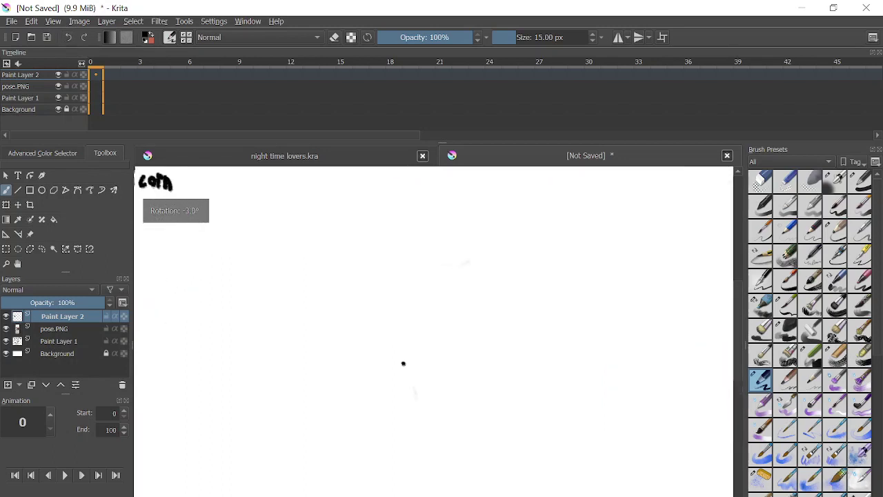
{"action": "key", "text": "ctrl+z"}
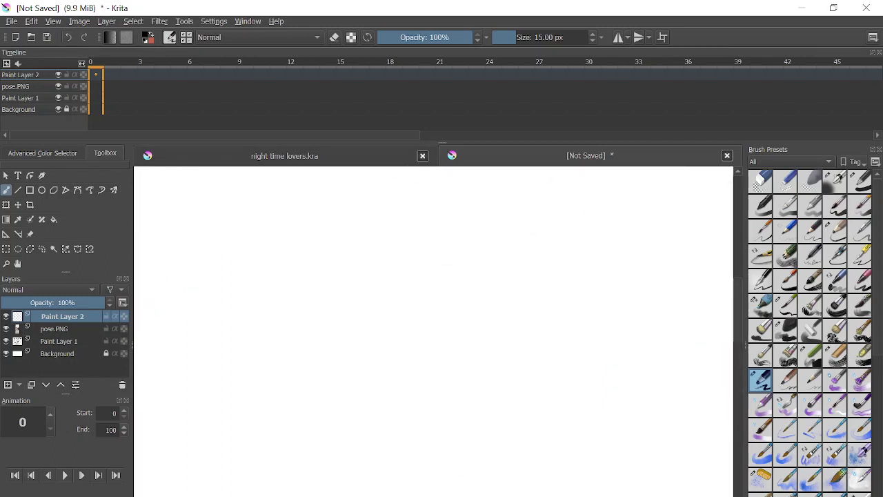
{"action": "mouse_move", "coordinate": [340, 434]}
{"action": "left_mouse_down"}
{"action": "mouse_move", "coordinate": [299, 377]}
{"action": "mouse_move", "coordinate": [525, 353]}
{"action": "left_mouse_up"}
{"action": "mouse_move", "coordinate": [521, 387]}
{"action": "left_mouse_down"}
{"action": "mouse_move", "coordinate": [420, 466]}
{"action": "mouse_move", "coordinate": [335, 434]}
{"action": "mouse_move", "coordinate": [326, 275]}
{"action": "mouse_move", "coordinate": [440, 276]}
{"action": "mouse_move", "coordinate": [448, 426]}
{"action": "mouse_move", "coordinate": [398, 450]}
{"action": "left_mouse_up"}
{"action": "key", "text": "ctrl+z"}
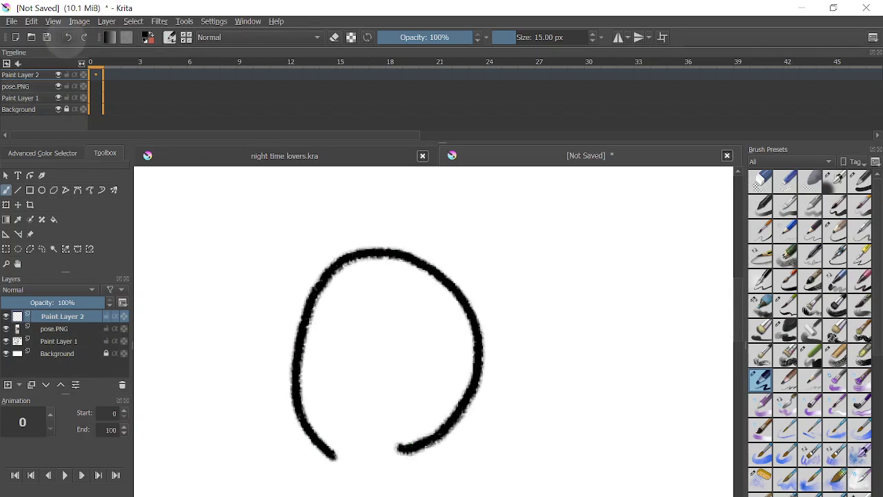
{"action": "key", "text": "ctrl+z"}
- Draw a large, nearly closed circle for the head and set Paint Layer 2's opacity to 43%
{"action": "mouse_move", "coordinate": [340, 464]}
{"action": "left_mouse_down"}
{"action": "mouse_move", "coordinate": [460, 246]}
{"action": "mouse_move", "coordinate": [369, 467]}
{"action": "left_mouse_up"}
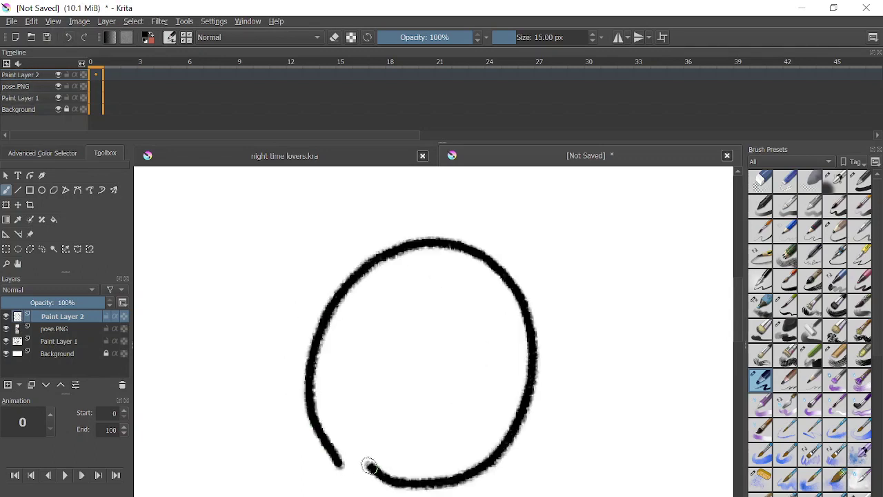
{"action": "left_click_drag", "start_coordinate": [55, 302], "coordinate": [63, 302]}
{"action": "scroll", "coordinate": [469, 405], "scroll_direction": "down", "scroll_amount": 2}
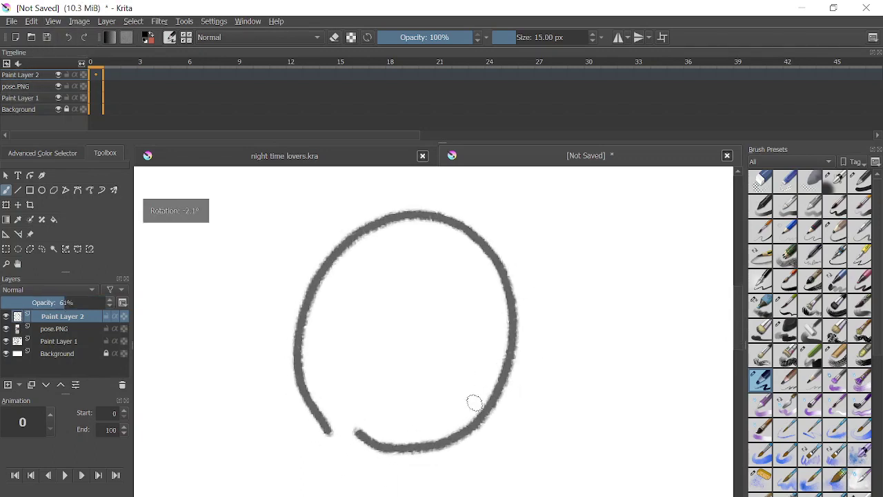
{"action": "left_click", "coordinate": [45, 302]}
{"action": "scroll", "coordinate": [418, 347], "scroll_direction": "down", "scroll_amount": 4}
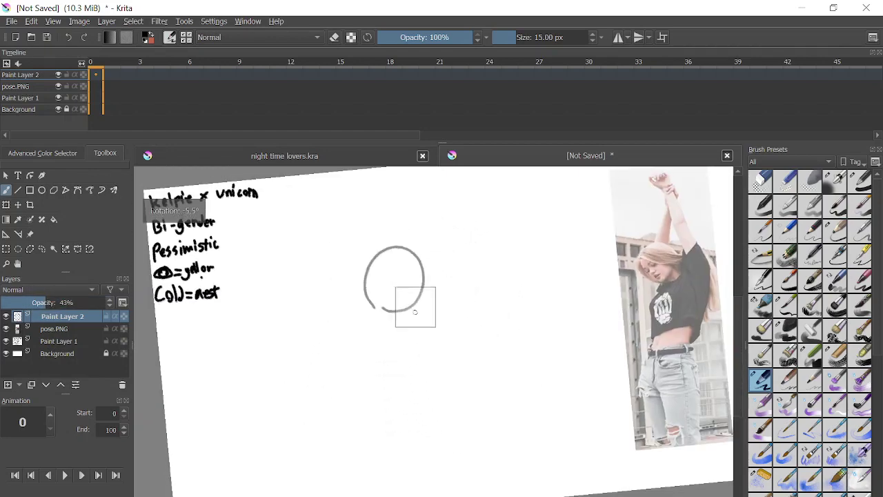
- Draw a slanted eye guideline across the head circle and a curved centre line down the face to its lower edge
{"action": "mouse_move", "coordinate": [416, 310]}
{"action": "left_mouse_down"}
{"action": "mouse_move", "coordinate": [392, 404]}
{"action": "mouse_move", "coordinate": [363, 428]}
{"action": "mouse_move", "coordinate": [536, 488]}
{"action": "left_mouse_up"}
{"action": "left_click_drag", "start_coordinate": [338, 381], "coordinate": [499, 280]}
{"action": "scroll", "coordinate": [392, 334], "scroll_direction": "up", "scroll_amount": 3}
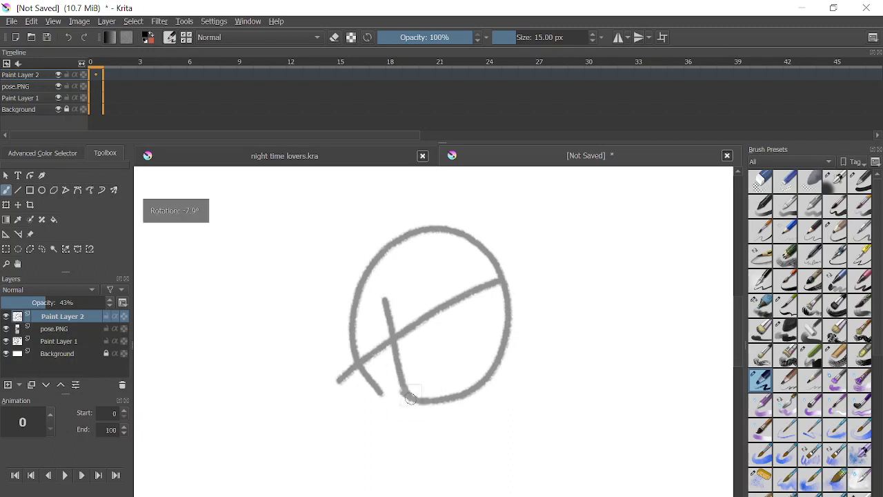
{"action": "key", "text": "ctrl+z"}
{"action": "left_click_drag", "start_coordinate": [325, 222], "coordinate": [400, 429]}
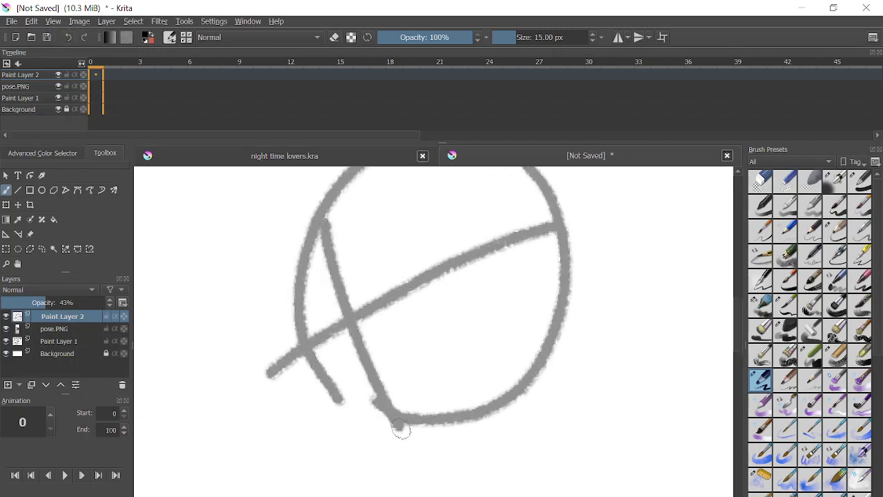
{"action": "mouse_move", "coordinate": [348, 320]}
{"action": "left_mouse_down"}
{"action": "mouse_move", "coordinate": [256, 495]}
{"action": "mouse_move", "coordinate": [514, 414]}
{"action": "mouse_move", "coordinate": [541, 388]}
{"action": "left_mouse_up"}
{"action": "key", "text": "ctrl+z"}
{"action": "mouse_move", "coordinate": [257, 445]}
{"action": "left_mouse_down"}
{"action": "mouse_move", "coordinate": [272, 342]}
{"action": "mouse_move", "coordinate": [272, 460]}
{"action": "mouse_move", "coordinate": [253, 384]}
{"action": "mouse_move", "coordinate": [305, 392]}
{"action": "mouse_move", "coordinate": [276, 422]}
{"action": "mouse_move", "coordinate": [256, 414]}
{"action": "mouse_move", "coordinate": [382, 389]}
{"action": "mouse_move", "coordinate": [443, 361]}
{"action": "mouse_move", "coordinate": [482, 312]}
{"action": "left_mouse_up"}
{"action": "key", "text": "ctrl+z"}
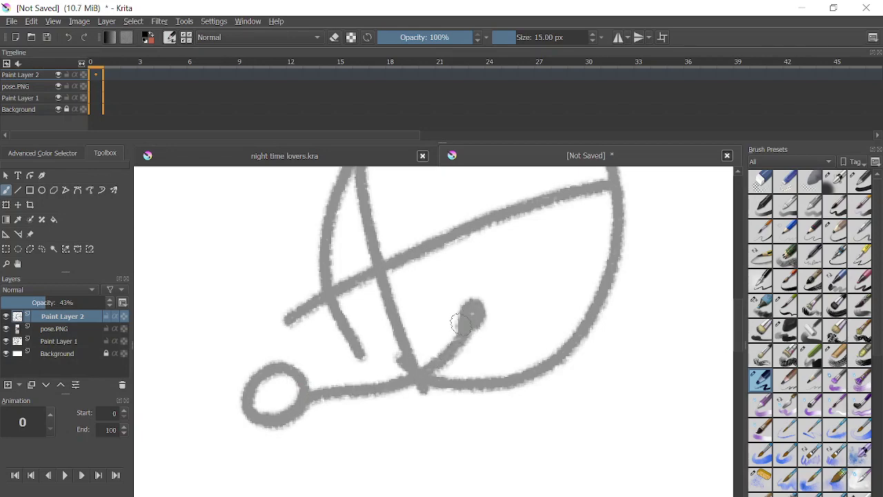
{"action": "mouse_move", "coordinate": [284, 443]}
{"action": "left_mouse_down"}
{"action": "mouse_move", "coordinate": [516, 361]}
{"action": "mouse_move", "coordinate": [529, 325]}
{"action": "left_mouse_up"}
{"action": "key", "text": "ctrl+z"}
{"action": "mouse_move", "coordinate": [453, 340]}
{"action": "left_mouse_down"}
{"action": "mouse_move", "coordinate": [438, 380]}
{"action": "mouse_move", "coordinate": [278, 457]}
{"action": "mouse_move", "coordinate": [332, 484]}
{"action": "mouse_move", "coordinate": [514, 392]}
{"action": "left_mouse_up"}
{"action": "key", "text": "ctrl+z"}
{"action": "mouse_move", "coordinate": [448, 355]}
{"action": "left_mouse_down"}
{"action": "mouse_move", "coordinate": [298, 441]}
{"action": "mouse_move", "coordinate": [300, 457]}
{"action": "mouse_move", "coordinate": [326, 473]}
{"action": "mouse_move", "coordinate": [551, 378]}
{"action": "mouse_move", "coordinate": [377, 427]}
{"action": "mouse_move", "coordinate": [289, 467]}
{"action": "mouse_move", "coordinate": [304, 429]}
{"action": "mouse_move", "coordinate": [451, 363]}
{"action": "mouse_move", "coordinate": [475, 369]}
{"action": "mouse_move", "coordinate": [399, 454]}
{"action": "mouse_move", "coordinate": [400, 466]}
{"action": "mouse_move", "coordinate": [469, 456]}
{"action": "mouse_move", "coordinate": [556, 394]}
{"action": "left_mouse_up"}
{"action": "key", "text": "ctrl+z"}
{"action": "scroll", "coordinate": [474, 371], "scroll_direction": "down", "scroll_amount": 3}
{"action": "scroll", "coordinate": [474, 371], "scroll_direction": "up", "scroll_amount": 2}
{"action": "key", "text": "ctrl+z"}
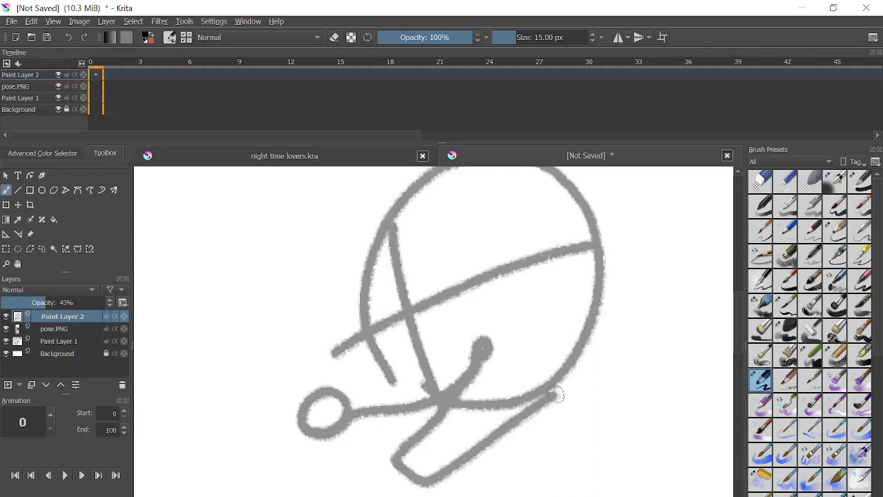
{"action": "scroll", "coordinate": [556, 394], "scroll_direction": "up", "scroll_amount": 2}
{"action": "left_click", "coordinate": [69, 37]}
{"action": "left_click", "coordinate": [69, 38]}
{"action": "left_click", "coordinate": [69, 37]}
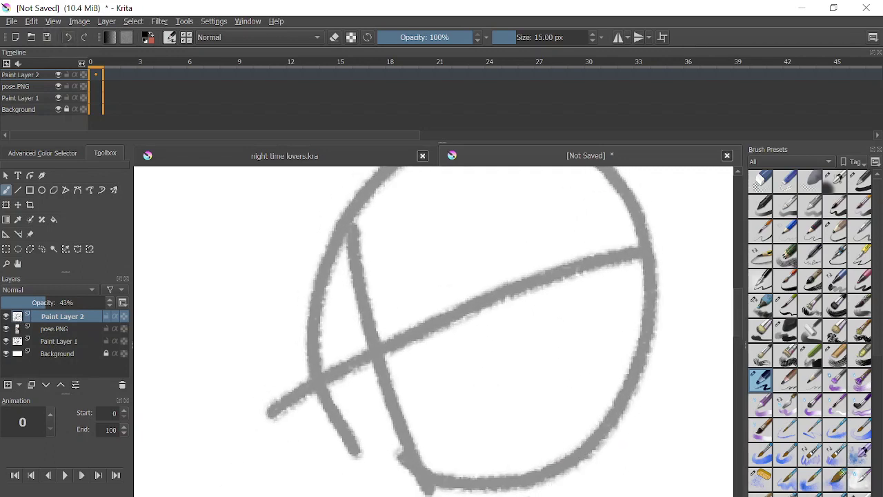
{"action": "scroll", "coordinate": [516, 365], "scroll_direction": "down", "scroll_amount": 5}
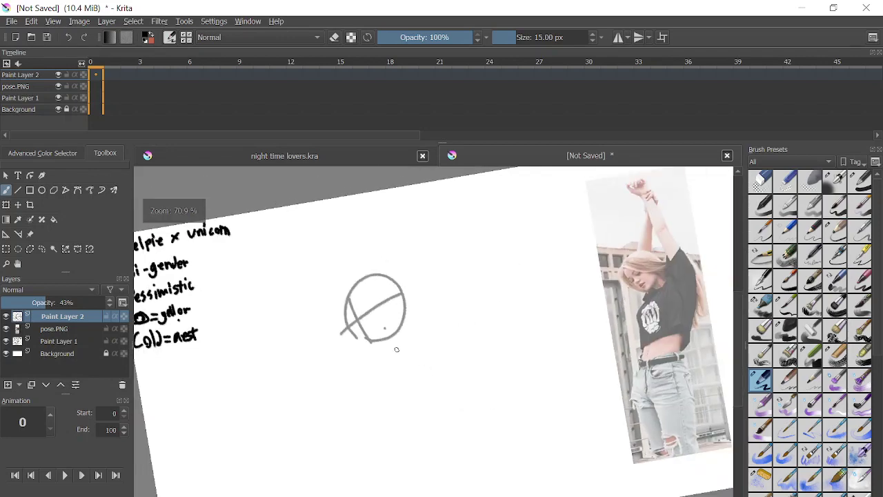
{"action": "scroll", "coordinate": [397, 349], "scroll_direction": "up", "scroll_amount": 4}
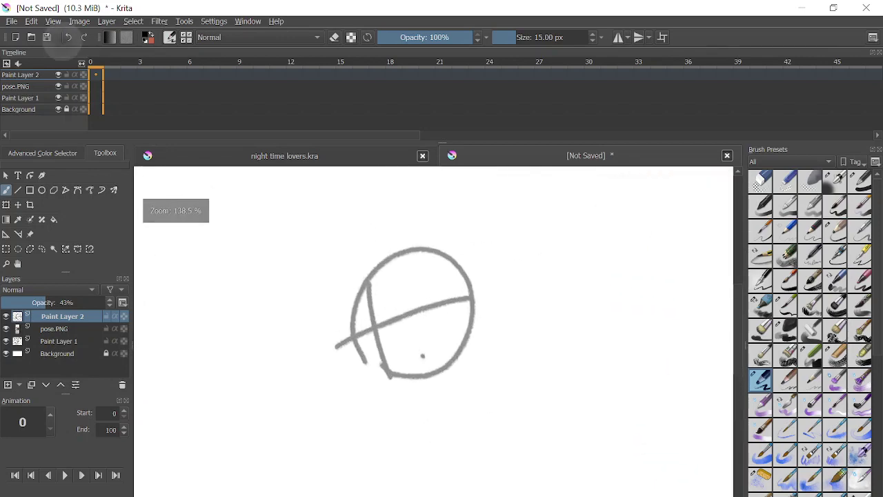
- Look at the kelpie myth reference images in the browser and return to the sketch in Krita
{"action": "key", "text": "alt+Tab"}
{"action": "key", "text": "ctrl+1"}
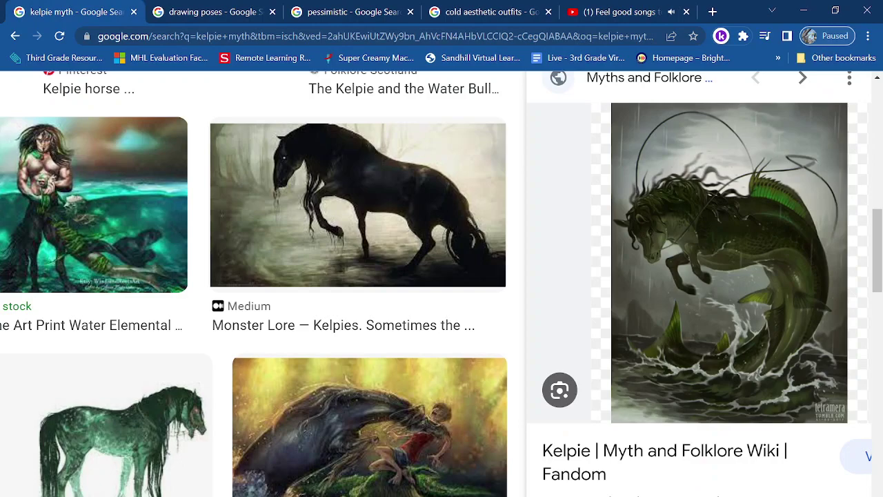
{"action": "key", "text": "alt+Tab"}
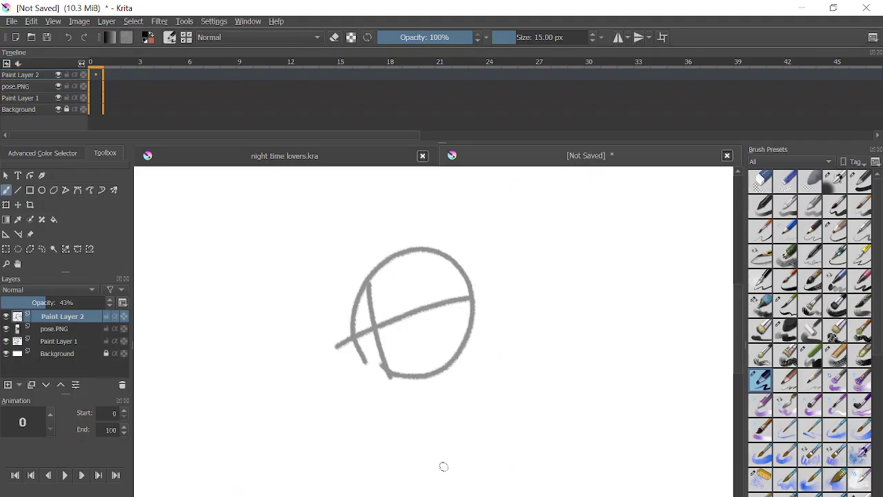
{"action": "scroll", "coordinate": [429, 379], "scroll_direction": "up", "scroll_amount": 4}
{"action": "mouse_move", "coordinate": [320, 395]}
{"action": "left_mouse_down"}
{"action": "mouse_move", "coordinate": [418, 275]}
{"action": "mouse_move", "coordinate": [346, 373]}
{"action": "left_mouse_up"}
{"action": "key", "text": "ctrl+z"}
{"action": "key", "text": "ctrl+z"}
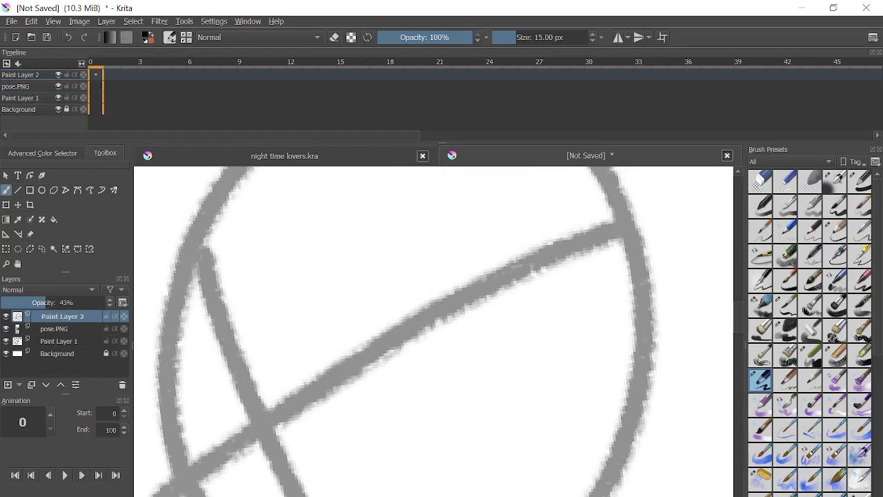
- Pick a near-black brush colour and paint a short stroke over the middle of the eye guideline
{"action": "left_click", "coordinate": [49, 150]}
{"action": "left_click", "coordinate": [56, 183]}
{"action": "mouse_move", "coordinate": [342, 355]}
{"action": "left_mouse_down"}
{"action": "mouse_move", "coordinate": [447, 299]}
{"action": "mouse_move", "coordinate": [421, 327]}
{"action": "mouse_move", "coordinate": [336, 364]}
{"action": "left_mouse_up"}
{"action": "key", "text": "alt+v"}
{"action": "key", "text": "Return"}
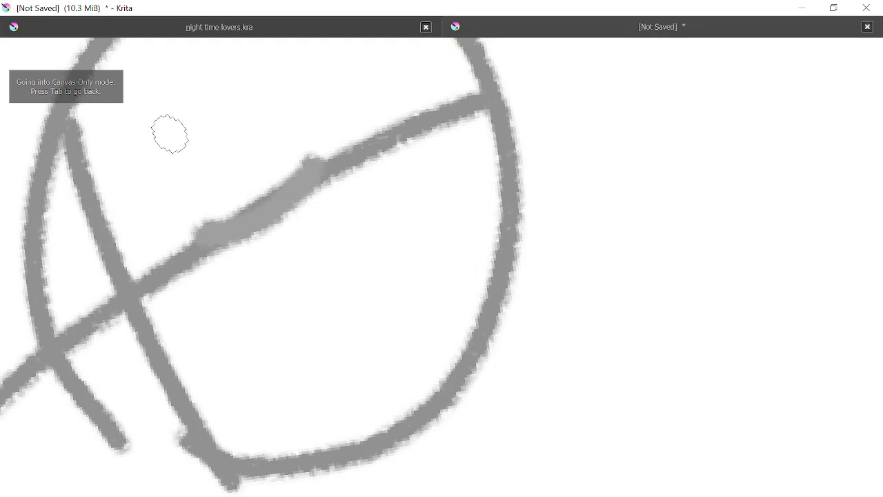
{"action": "key", "text": "Tab"}
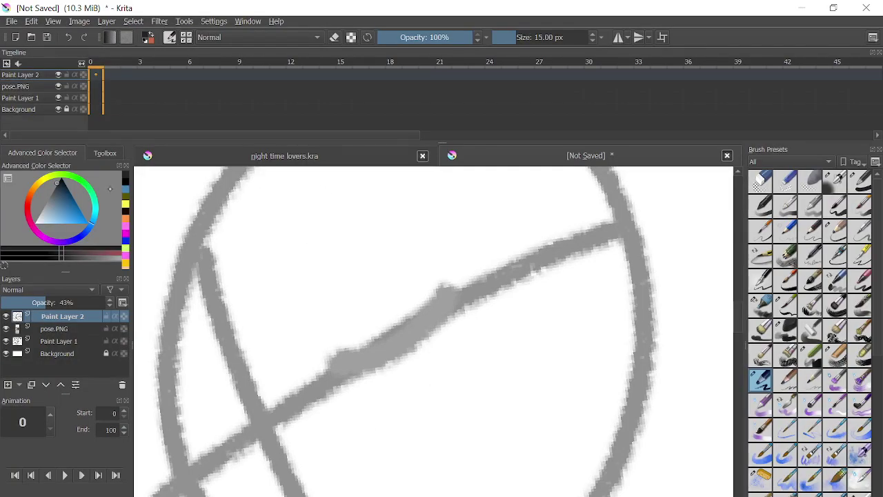
- Pick a muted blue brush colour and try an eyelid stroke over the eye guideline
{"action": "left_click_drag", "start_coordinate": [63, 196], "coordinate": [62, 207]}
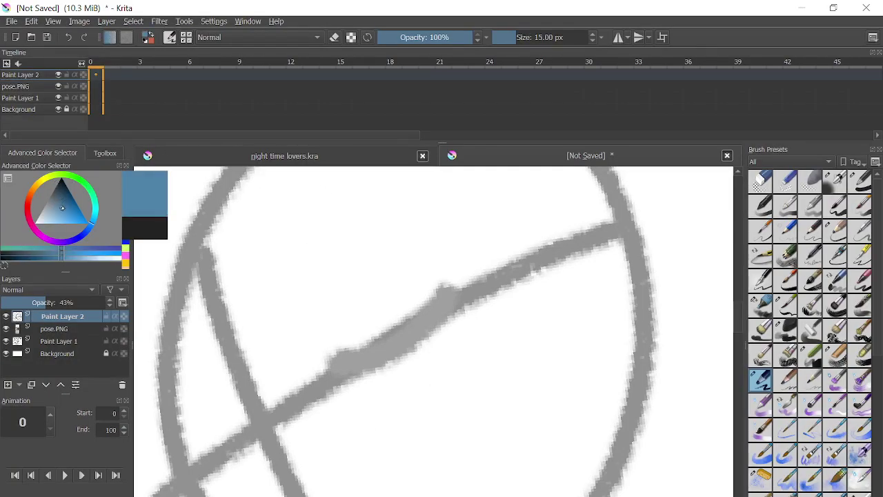
{"action": "left_click_drag", "start_coordinate": [343, 354], "coordinate": [449, 302]}
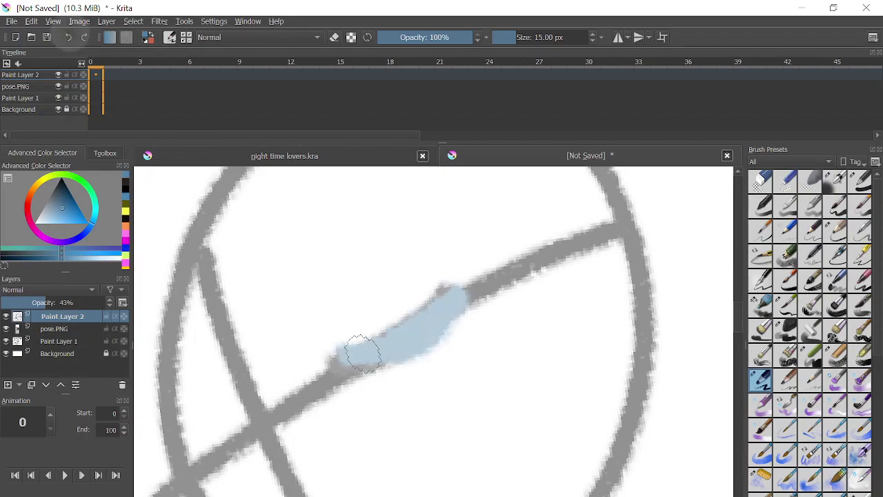
{"action": "key", "text": "ctrl+z"}
- Check the kelpie horse images in the browser again and return to the head sketch in Krita
{"action": "key", "text": "alt+Tab"}
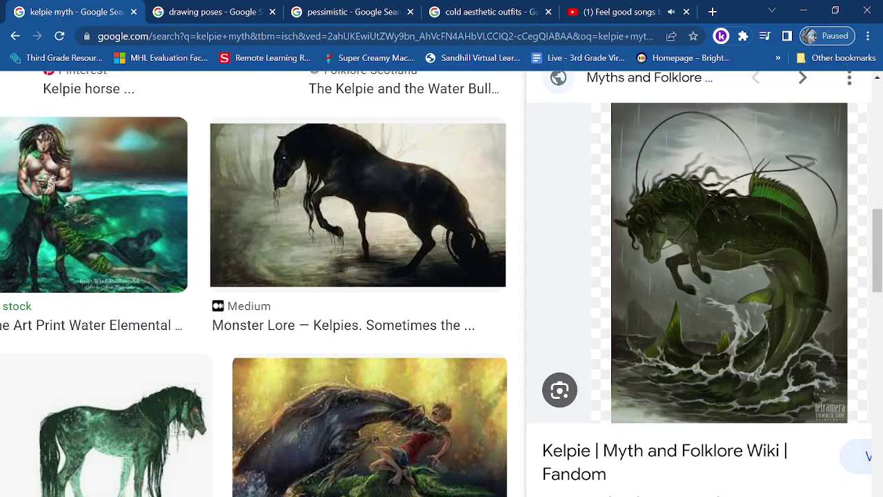
{"action": "key", "text": "alt+Tab"}
{"action": "mouse_move", "coordinate": [520, 418]}
{"action": "left_mouse_down"}
{"action": "mouse_move", "coordinate": [451, 397]}
{"action": "mouse_move", "coordinate": [174, 380]}
{"action": "mouse_move", "coordinate": [351, 327]}
{"action": "mouse_move", "coordinate": [264, 385]}
{"action": "mouse_move", "coordinate": [553, 492]}
{"action": "mouse_move", "coordinate": [621, 485]}
{"action": "left_mouse_up"}
{"action": "left_click_drag", "start_coordinate": [283, 256], "coordinate": [607, 267]}
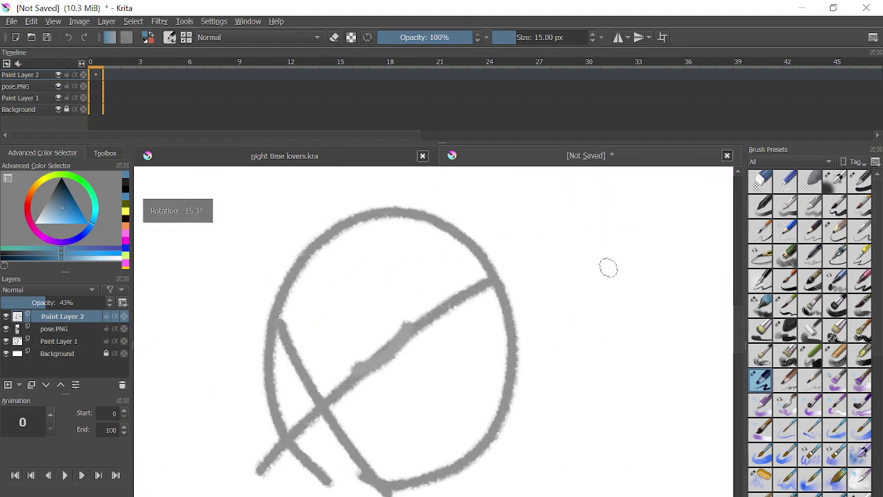
{"action": "mouse_move", "coordinate": [420, 366]}
{"action": "left_mouse_down"}
{"action": "mouse_move", "coordinate": [439, 404]}
{"action": "mouse_move", "coordinate": [483, 438]}
{"action": "left_mouse_up"}
{"action": "mouse_move", "coordinate": [290, 404]}
{"action": "left_mouse_down"}
{"action": "mouse_move", "coordinate": [365, 483]}
{"action": "mouse_move", "coordinate": [512, 348]}
{"action": "left_mouse_up"}
{"action": "key", "text": "ctrl+z"}
{"action": "mouse_move", "coordinate": [292, 378]}
{"action": "left_mouse_down"}
{"action": "mouse_move", "coordinate": [292, 386]}
{"action": "mouse_move", "coordinate": [467, 311]}
{"action": "mouse_move", "coordinate": [358, 445]}
{"action": "mouse_move", "coordinate": [326, 446]}
{"action": "left_mouse_up"}
{"action": "scroll", "coordinate": [370, 415], "scroll_direction": "down", "scroll_amount": 3}
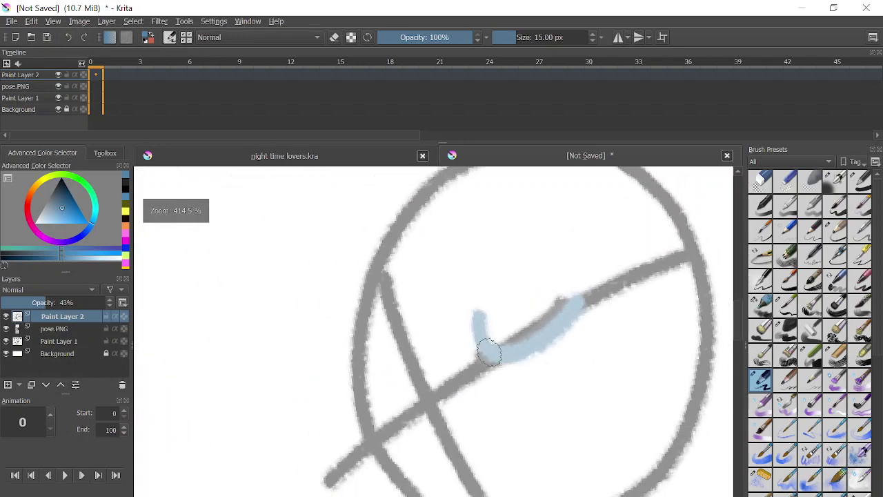
{"action": "scroll", "coordinate": [491, 350], "scroll_direction": "up", "scroll_amount": 3}
{"action": "mouse_move", "coordinate": [311, 380]}
{"action": "left_mouse_down"}
{"action": "mouse_move", "coordinate": [317, 452]}
{"action": "mouse_move", "coordinate": [276, 469]}
{"action": "mouse_move", "coordinate": [295, 461]}
{"action": "mouse_move", "coordinate": [314, 392]}
{"action": "left_mouse_up"}
{"action": "scroll", "coordinate": [407, 359], "scroll_direction": "down", "scroll_amount": 1}
{"action": "left_click", "coordinate": [71, 37]}
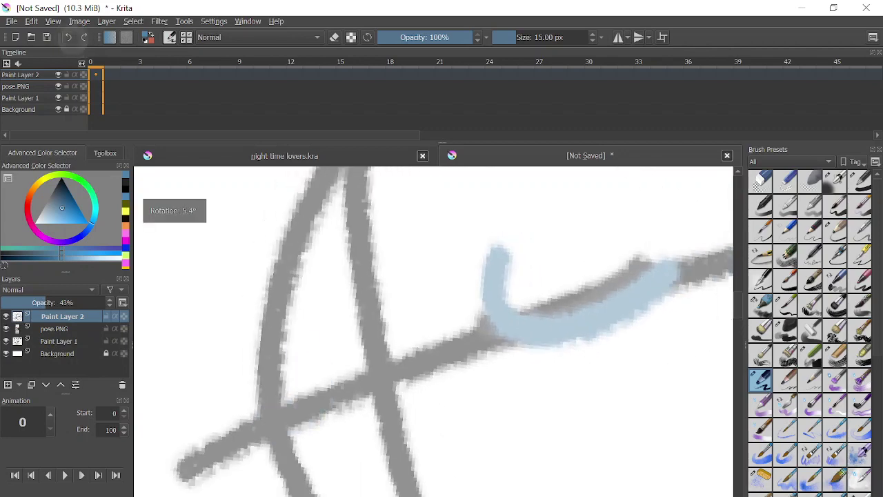
{"action": "scroll", "coordinate": [483, 345], "scroll_direction": "down", "scroll_amount": 1}
{"action": "left_click", "coordinate": [570, 386]}
{"action": "scroll", "coordinate": [550, 341], "scroll_direction": "down", "scroll_amount": 2}
{"action": "scroll", "coordinate": [532, 414], "scroll_direction": "up", "scroll_amount": 1}
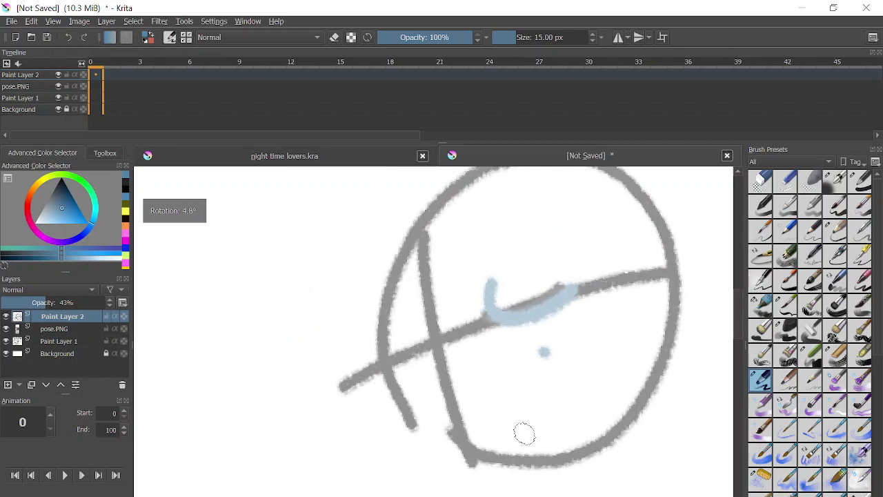
{"action": "left_click", "coordinate": [71, 37]}
{"action": "mouse_move", "coordinate": [483, 321]}
{"action": "left_mouse_down"}
{"action": "mouse_move", "coordinate": [570, 297]}
{"action": "mouse_move", "coordinate": [497, 321]}
{"action": "left_mouse_up"}
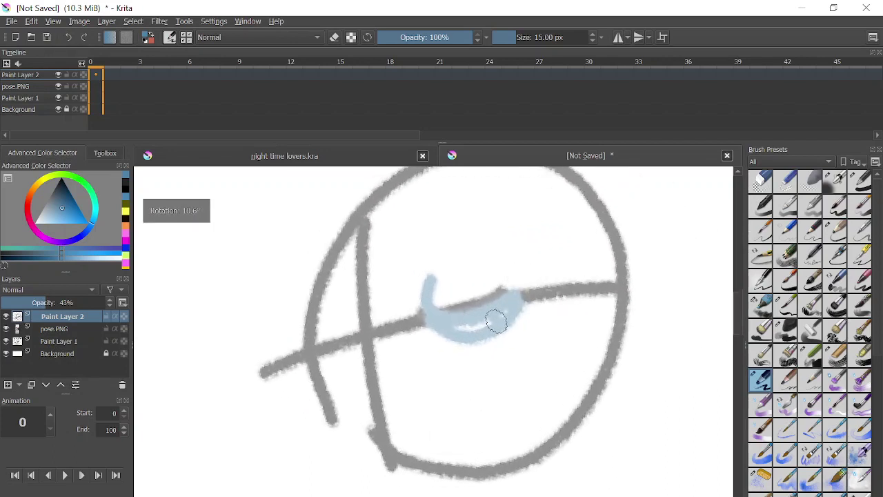
{"action": "key", "text": "ctrl+z"}
{"action": "key", "text": "ctrl+z"}
- Paint the lower eyelid in blue along the eye guideline, with a short blue mark above its inner corner
{"action": "left_click_drag", "start_coordinate": [422, 316], "coordinate": [473, 308]}
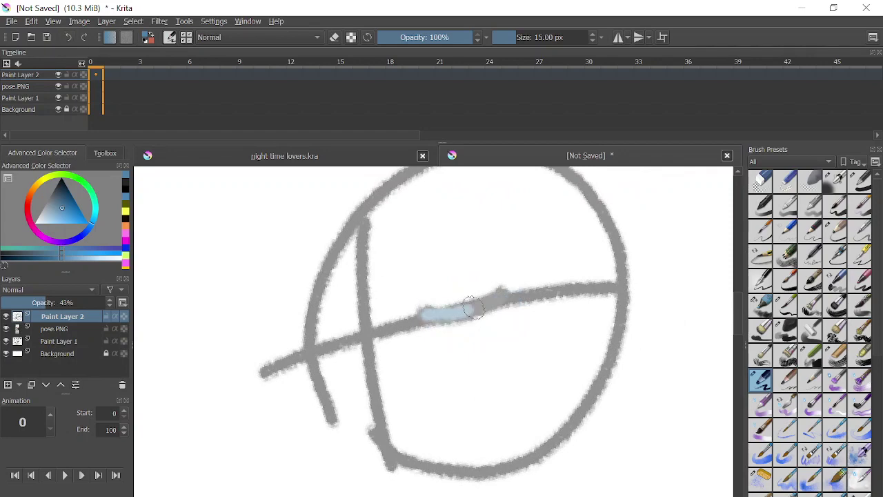
{"action": "mouse_move", "coordinate": [424, 296]}
{"action": "left_mouse_down"}
{"action": "mouse_move", "coordinate": [400, 281]}
{"action": "mouse_move", "coordinate": [511, 240]}
{"action": "mouse_move", "coordinate": [512, 264]}
{"action": "left_mouse_up"}
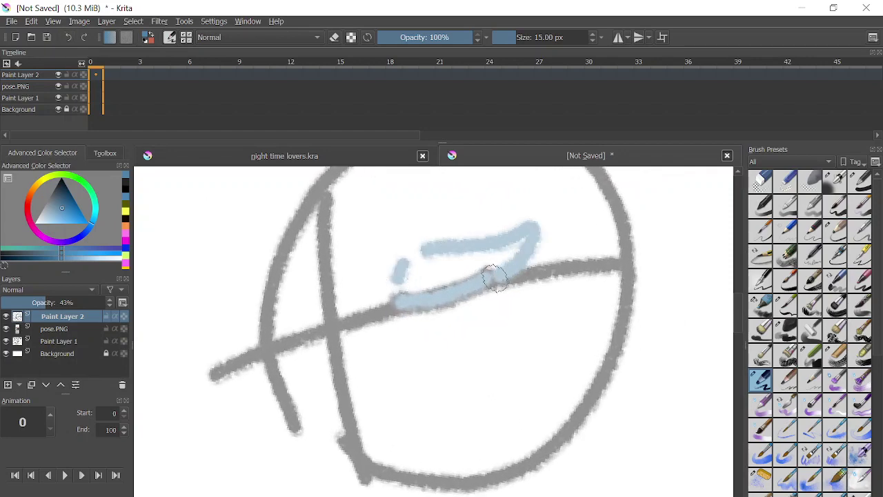
{"action": "key", "text": "ctrl+z"}
{"action": "mouse_move", "coordinate": [441, 254]}
{"action": "left_mouse_down"}
{"action": "mouse_move", "coordinate": [485, 239]}
{"action": "mouse_move", "coordinate": [521, 257]}
{"action": "left_mouse_up"}
{"action": "scroll", "coordinate": [521, 252], "scroll_direction": "down", "scroll_amount": 1}
{"action": "key", "text": "ctrl+z"}
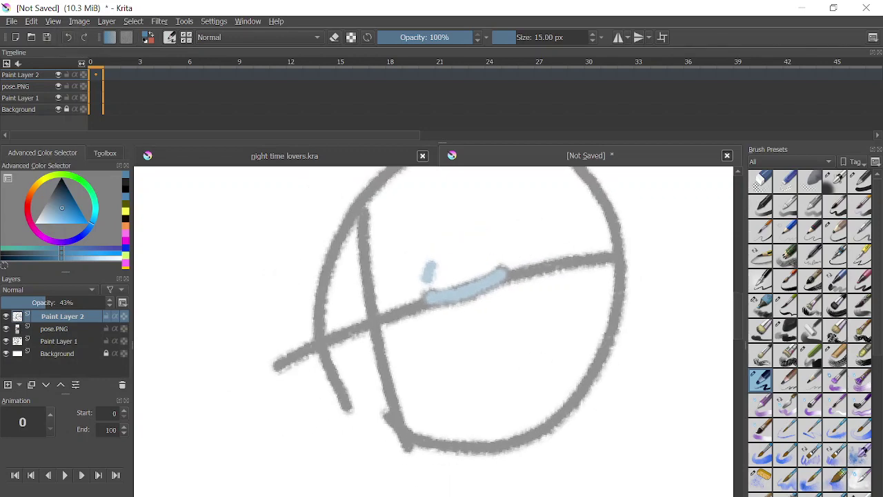
- Reset the brush colour to black and draw a small muzzle circle at the open lower end of the head circle
{"action": "key", "text": "d"}
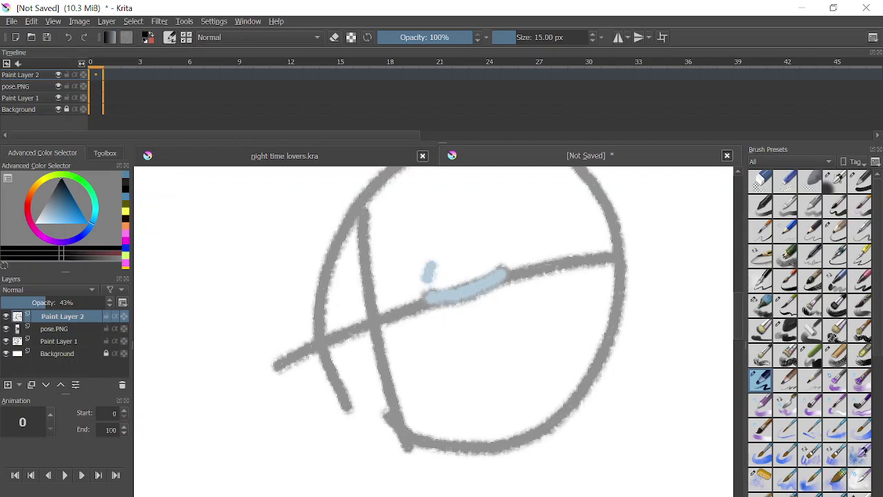
{"action": "mouse_move", "coordinate": [283, 448]}
{"action": "left_mouse_down"}
{"action": "mouse_move", "coordinate": [339, 393]}
{"action": "mouse_move", "coordinate": [308, 462]}
{"action": "mouse_move", "coordinate": [281, 431]}
{"action": "left_mouse_up"}
{"action": "mouse_move", "coordinate": [336, 343]}
{"action": "left_mouse_down"}
{"action": "mouse_move", "coordinate": [264, 387]}
{"action": "mouse_move", "coordinate": [208, 440]}
{"action": "mouse_move", "coordinate": [242, 495]}
{"action": "left_mouse_up"}
{"action": "key", "text": "ctrl+z"}
- Outline the muzzle from the forehead around the small circle and back to the underside of the head circle
{"action": "mouse_move", "coordinate": [318, 296]}
{"action": "left_mouse_down"}
{"action": "mouse_move", "coordinate": [268, 487]}
{"action": "mouse_move", "coordinate": [500, 449]}
{"action": "left_mouse_up"}
{"action": "scroll", "coordinate": [499, 449], "scroll_direction": "down", "scroll_amount": 2}
{"action": "key", "text": "ctrl+z"}
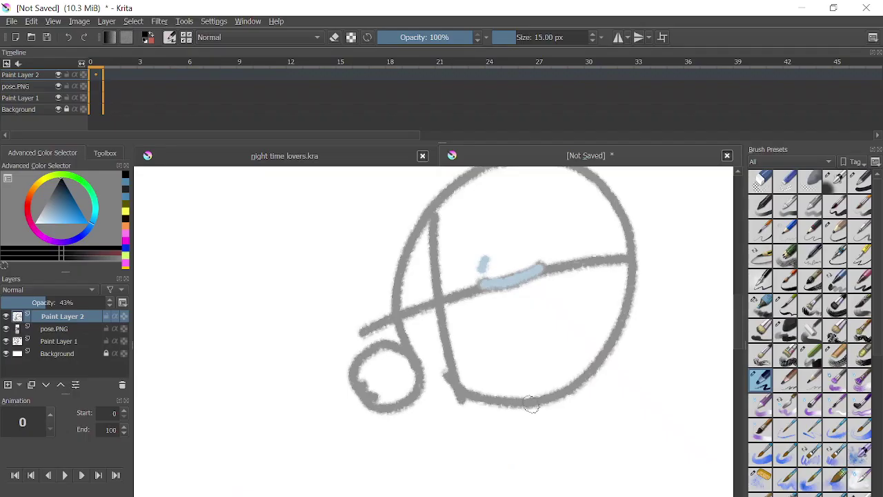
{"action": "left_click_drag", "start_coordinate": [414, 250], "coordinate": [304, 395]}
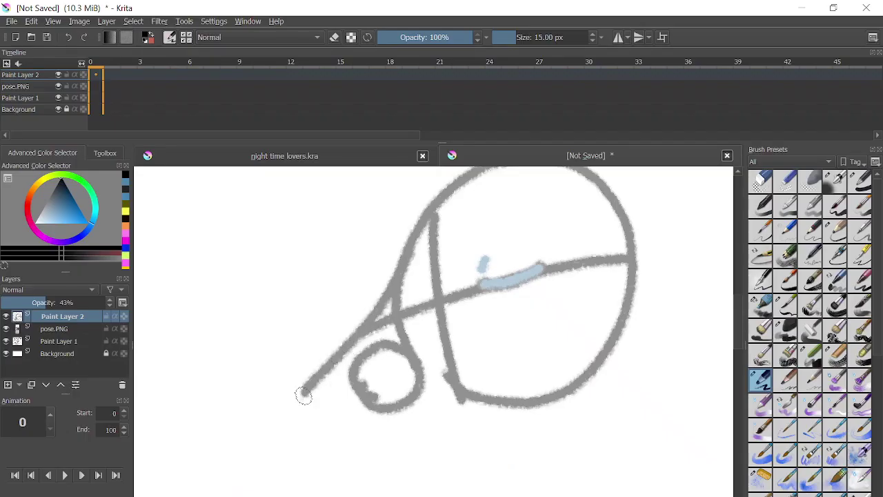
{"action": "left_click_drag", "start_coordinate": [353, 455], "coordinate": [510, 410]}
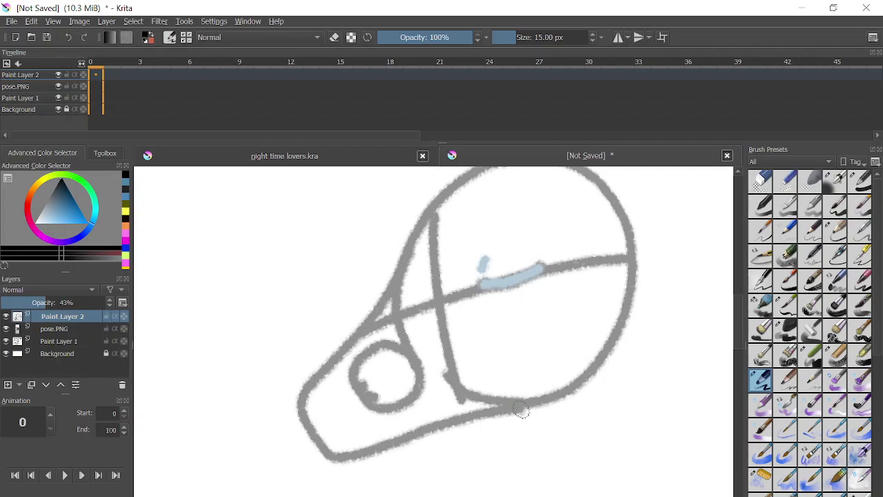
- Undo the muzzle outline and redraw it from the forehead around the nose tip and back to the underside of the head circle
{"action": "key", "text": "ctrl+z"}
{"action": "mouse_move", "coordinate": [408, 246]}
{"action": "left_mouse_down"}
{"action": "mouse_move", "coordinate": [311, 426]}
{"action": "mouse_move", "coordinate": [332, 473]}
{"action": "mouse_move", "coordinate": [348, 481]}
{"action": "mouse_move", "coordinate": [468, 425]}
{"action": "left_mouse_up"}
{"action": "left_click_drag", "start_coordinate": [401, 464], "coordinate": [535, 409]}
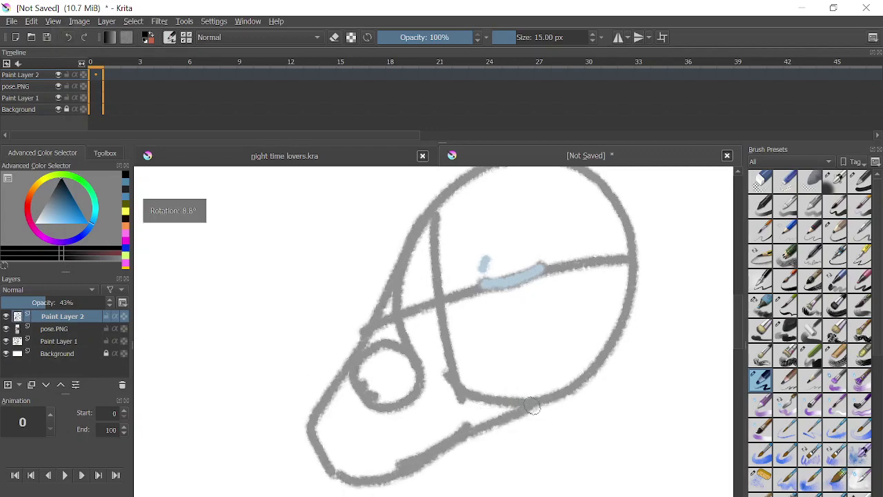
- Erase the small muzzle circle and the guideline tail inside the muzzle, leaving the outer outline, and return to painting
{"action": "scroll", "coordinate": [535, 409], "scroll_direction": "up", "scroll_amount": 3}
{"action": "scroll", "coordinate": [600, 392], "scroll_direction": "up", "scroll_amount": 2}
{"action": "left_click", "coordinate": [336, 38]}
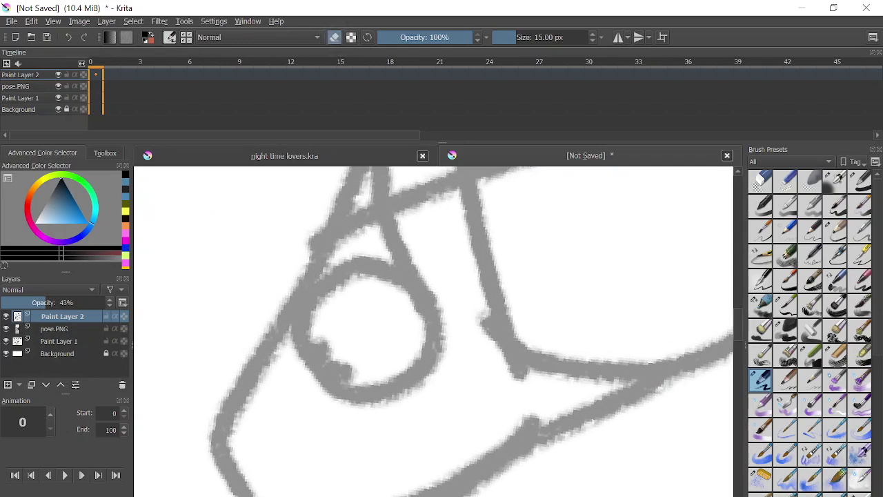
{"action": "mouse_move", "coordinate": [314, 362]}
{"action": "left_mouse_down"}
{"action": "mouse_move", "coordinate": [298, 376]}
{"action": "mouse_move", "coordinate": [324, 327]}
{"action": "mouse_move", "coordinate": [310, 328]}
{"action": "mouse_move", "coordinate": [363, 253]}
{"action": "mouse_move", "coordinate": [375, 316]}
{"action": "mouse_move", "coordinate": [343, 378]}
{"action": "mouse_move", "coordinate": [445, 314]}
{"action": "mouse_move", "coordinate": [413, 372]}
{"action": "mouse_move", "coordinate": [452, 318]}
{"action": "mouse_move", "coordinate": [446, 345]}
{"action": "mouse_move", "coordinate": [317, 378]}
{"action": "left_mouse_up"}
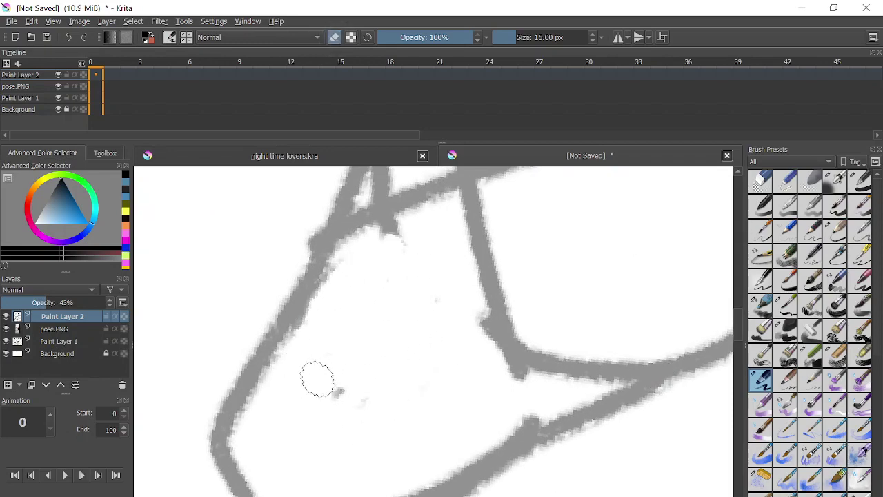
{"action": "key", "text": "e"}
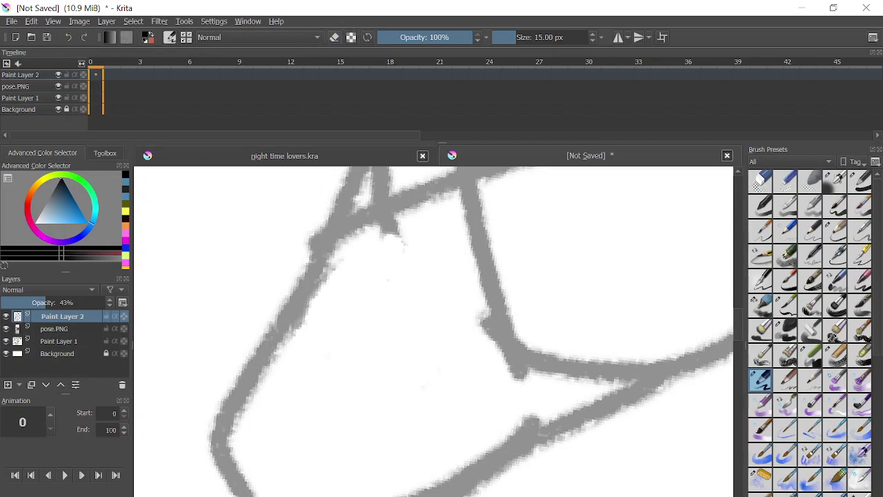
- Draw a filled oval nostril inside the muzzle near its tip, replacing the first curved stroke
{"action": "mouse_move", "coordinate": [327, 364]}
{"action": "left_mouse_down"}
{"action": "mouse_move", "coordinate": [282, 467]}
{"action": "mouse_move", "coordinate": [330, 374]}
{"action": "left_mouse_up"}
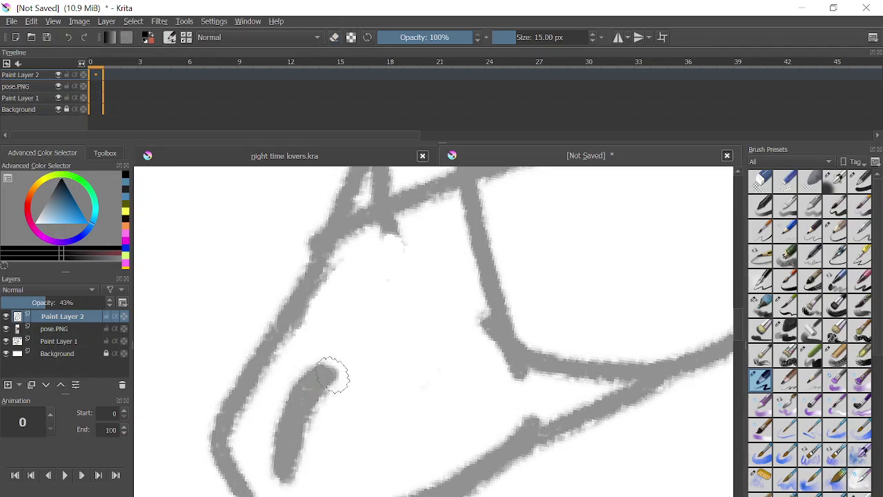
{"action": "key", "text": "ctrl+z"}
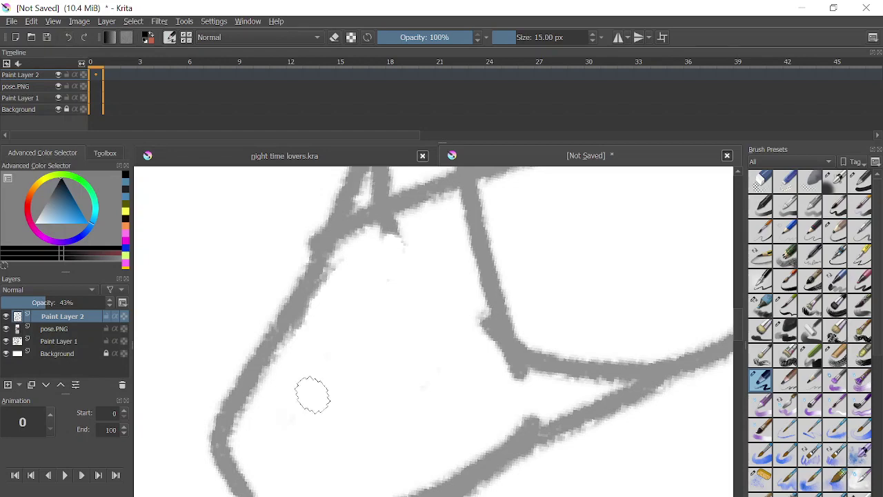
{"action": "mouse_move", "coordinate": [313, 394]}
{"action": "left_mouse_down"}
{"action": "mouse_move", "coordinate": [313, 442]}
{"action": "mouse_move", "coordinate": [300, 438]}
{"action": "left_mouse_up"}
{"action": "scroll", "coordinate": [311, 412], "scroll_direction": "up", "scroll_amount": 1}
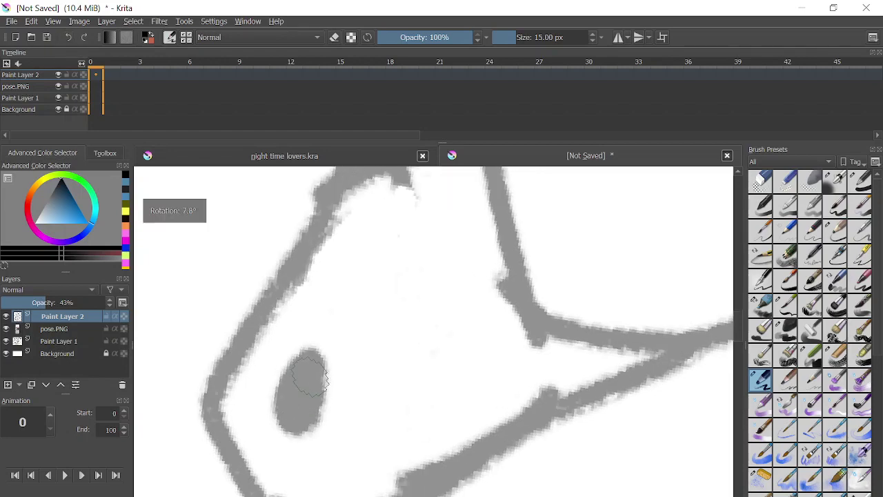
- Try a long curved mouth line from the lower muzzle tip back to the jaw
{"action": "mouse_move", "coordinate": [281, 491]}
{"action": "left_mouse_down"}
{"action": "mouse_move", "coordinate": [395, 436]}
{"action": "mouse_move", "coordinate": [544, 391]}
{"action": "left_mouse_up"}
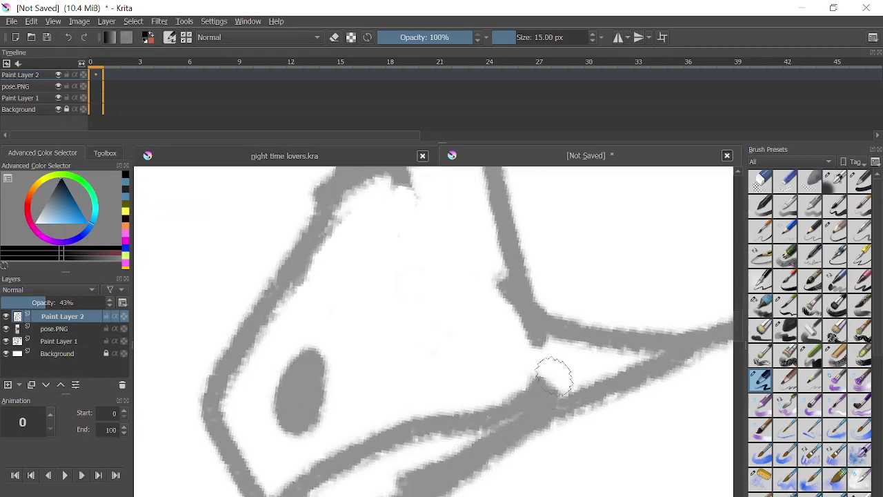
{"action": "scroll", "coordinate": [554, 374], "scroll_direction": "down", "scroll_amount": 6}
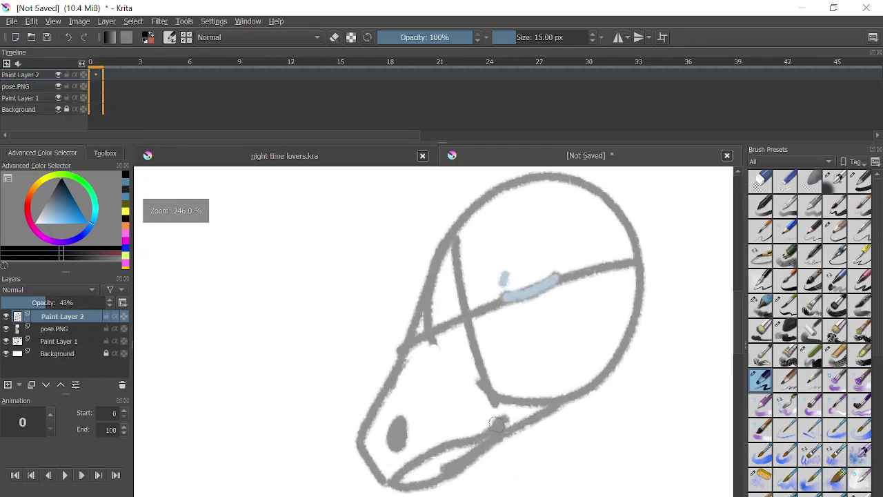
{"action": "left_click", "coordinate": [67, 37]}
- Check the kelpie images in the browser, and add the far nostril and a short mouth line at the muzzle tip in Krita
{"action": "key", "text": "alt+Tab"}
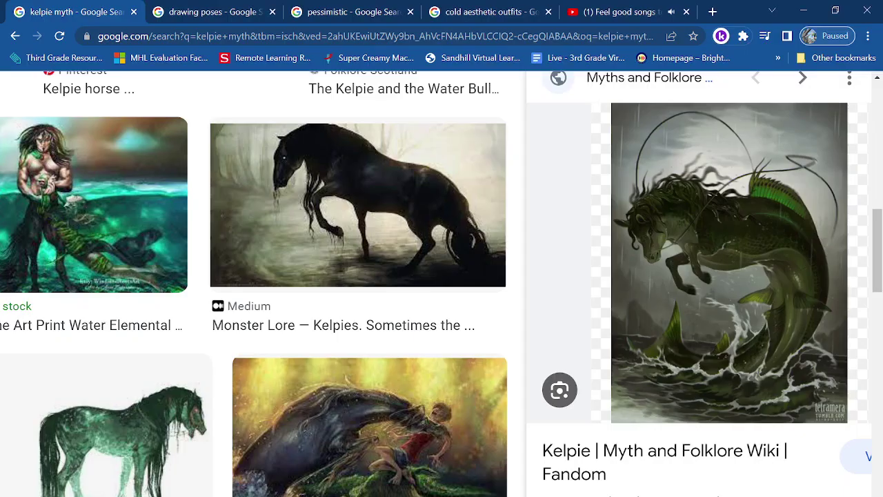
{"action": "key", "text": "alt+Tab"}
{"action": "scroll", "coordinate": [414, 457], "scroll_direction": "up", "scroll_amount": 6}
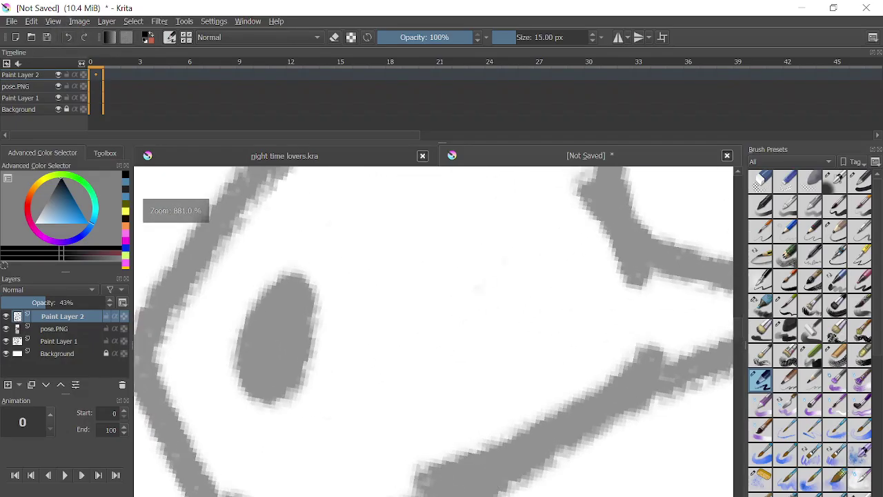
{"action": "mouse_move", "coordinate": [169, 331]}
{"action": "left_mouse_down"}
{"action": "mouse_move", "coordinate": [177, 387]}
{"action": "mouse_move", "coordinate": [172, 376]}
{"action": "mouse_move", "coordinate": [247, 469]}
{"action": "mouse_move", "coordinate": [325, 465]}
{"action": "mouse_move", "coordinate": [333, 473]}
{"action": "left_mouse_up"}
{"action": "scroll", "coordinate": [332, 476], "scroll_direction": "down", "scroll_amount": 6}
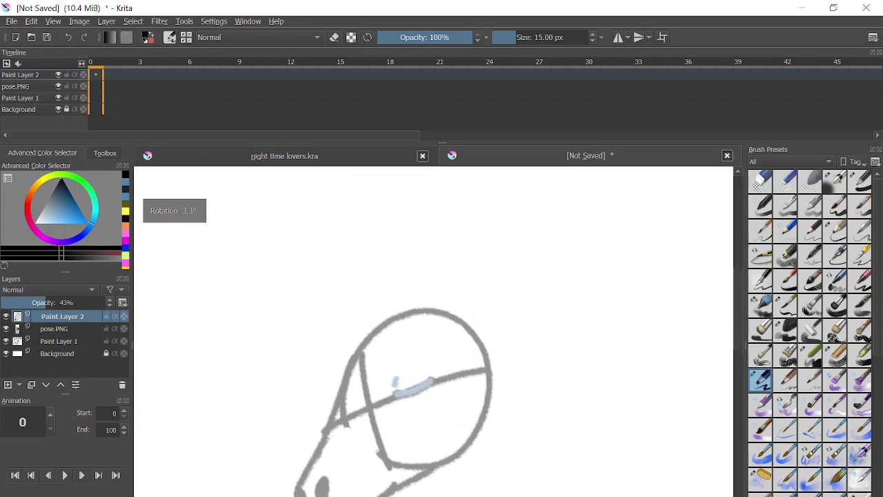
- Paint the far eye in the recent blue with a short lower lid at the muzzle bridge and a small mark above it
{"action": "scroll", "coordinate": [433, 331], "scroll_direction": "up", "scroll_amount": 3}
{"action": "scroll", "coordinate": [434, 331], "scroll_direction": "down", "scroll_amount": 2}
{"action": "scroll", "coordinate": [433, 331], "scroll_direction": "up", "scroll_amount": 2}
{"action": "scroll", "coordinate": [386, 312], "scroll_direction": "up", "scroll_amount": 3}
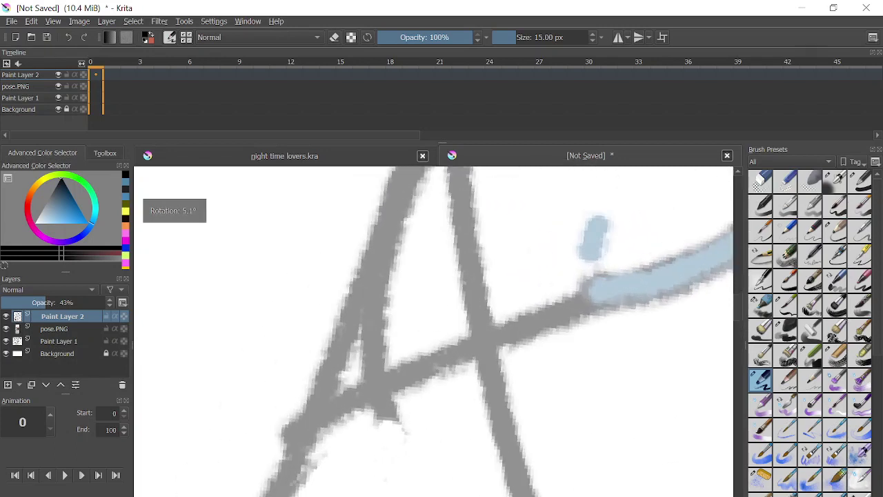
{"action": "left_click", "coordinate": [125, 182]}
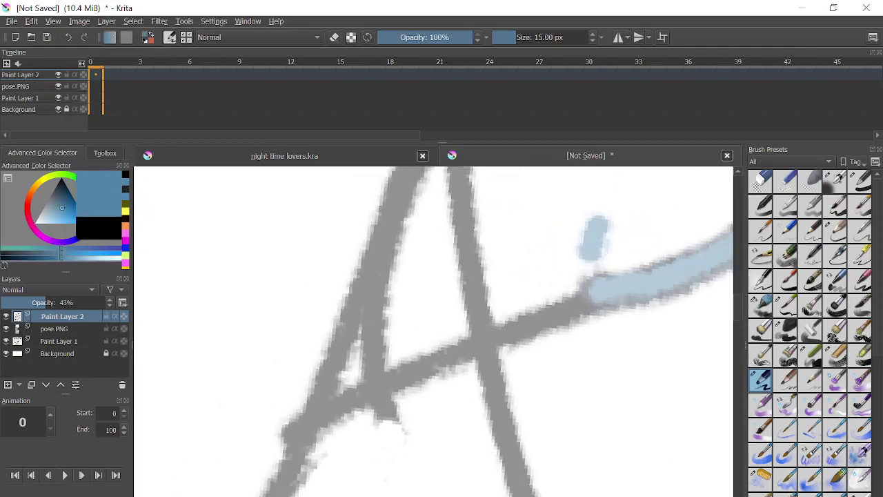
{"action": "left_click_drag", "start_coordinate": [341, 344], "coordinate": [388, 343]}
{"action": "left_click_drag", "start_coordinate": [404, 282], "coordinate": [406, 304]}
{"action": "scroll", "coordinate": [405, 304], "scroll_direction": "down", "scroll_amount": 3}
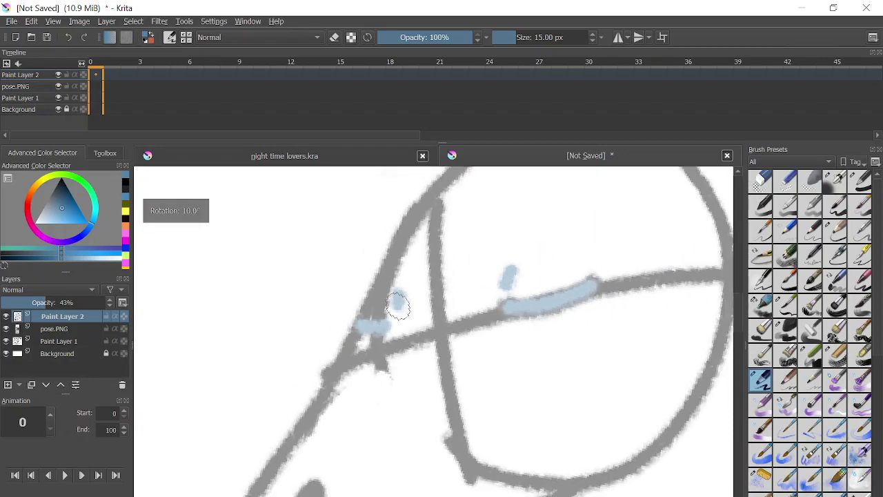
{"action": "scroll", "coordinate": [348, 297], "scroll_direction": "up", "scroll_amount": 1}
{"action": "scroll", "coordinate": [348, 296], "scroll_direction": "down", "scroll_amount": 5}
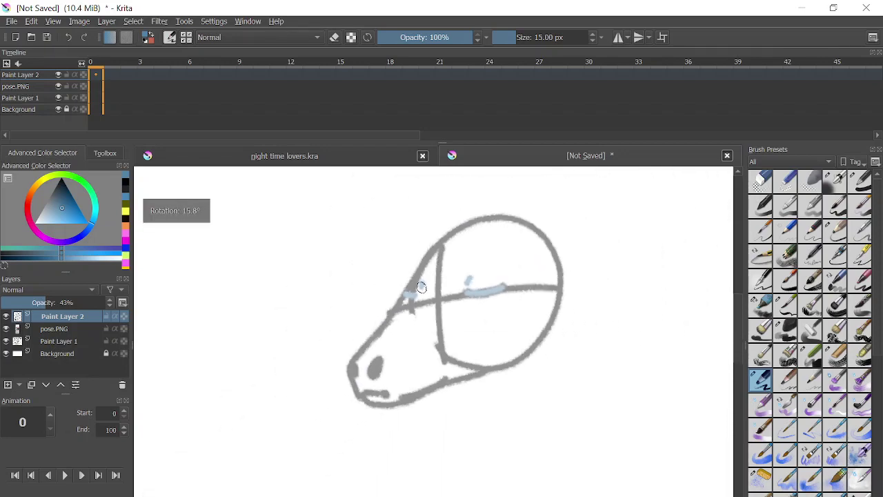
- Check the kelpie images in the browser again and return to the upper part of the head sketch in Krita
{"action": "key", "text": "alt+Tab"}
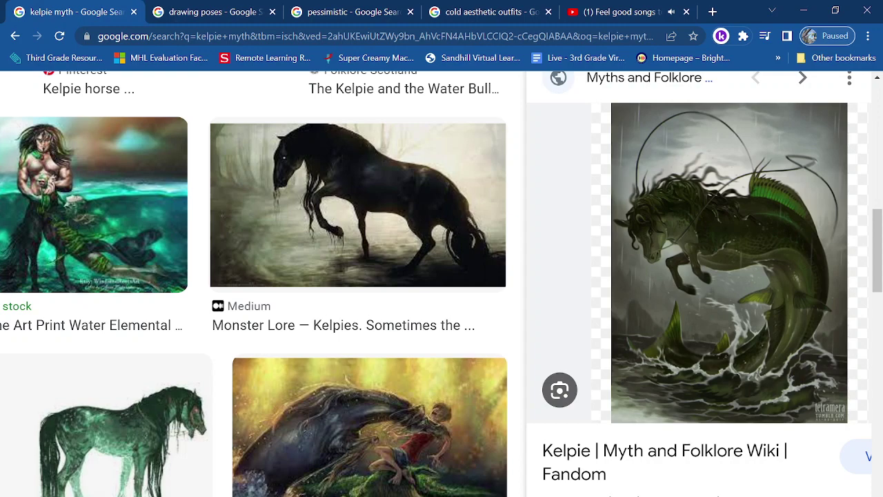
{"action": "key", "text": "alt+Tab"}
{"action": "scroll", "coordinate": [449, 378], "scroll_direction": "down", "scroll_amount": 4}
{"action": "scroll", "coordinate": [352, 431], "scroll_direction": "up", "scroll_amount": 6}
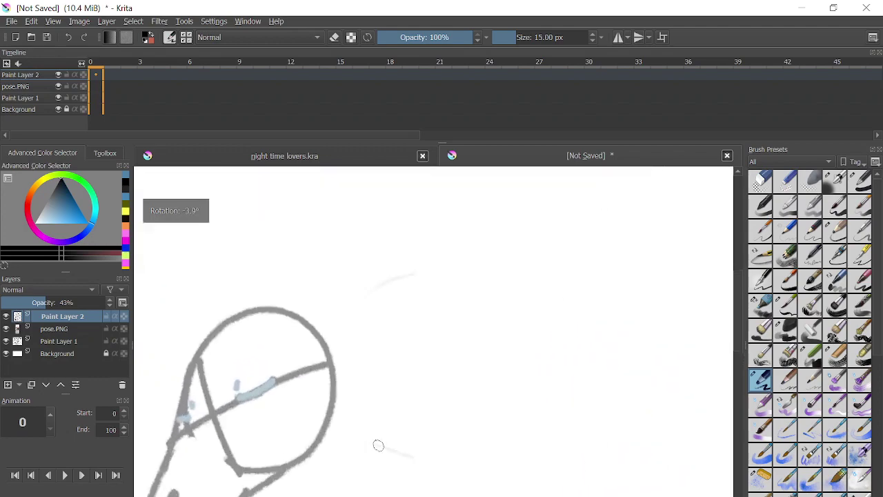
{"action": "scroll", "coordinate": [378, 445], "scroll_direction": "up", "scroll_amount": 4}
{"action": "key", "text": "alt+Tab"}
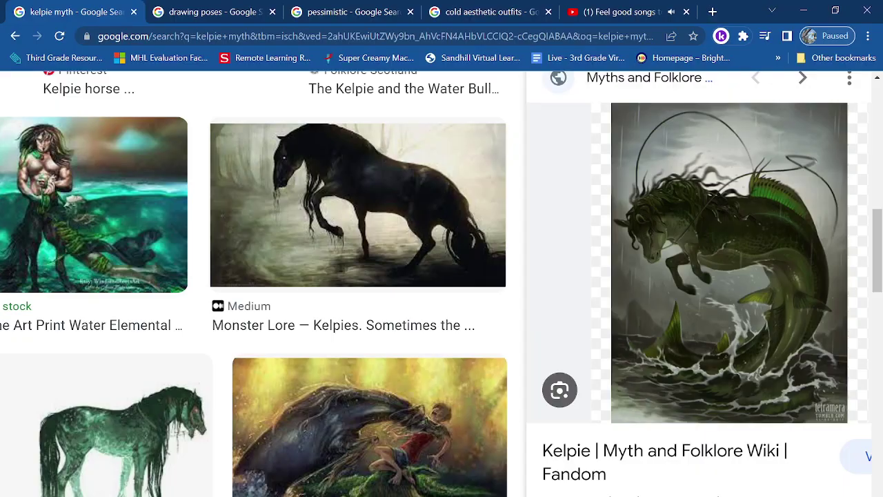
{"action": "key", "text": "alt+Tab"}
- Try a pointed ear with an inner fold and a curved outer edge on top of the head circle
{"action": "left_click_drag", "start_coordinate": [323, 239], "coordinate": [370, 389]}
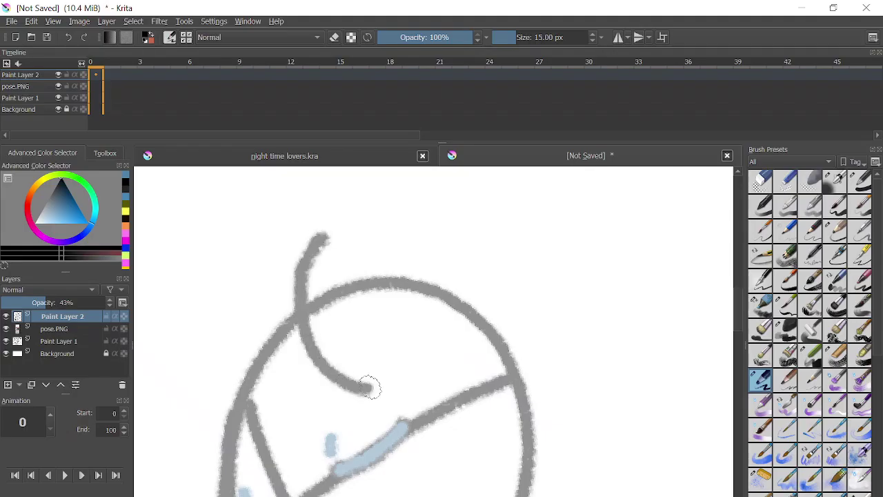
{"action": "key", "text": "ctrl+z"}
{"action": "mouse_move", "coordinate": [301, 208]}
{"action": "left_mouse_down"}
{"action": "mouse_move", "coordinate": [319, 315]}
{"action": "mouse_move", "coordinate": [356, 345]}
{"action": "left_mouse_up"}
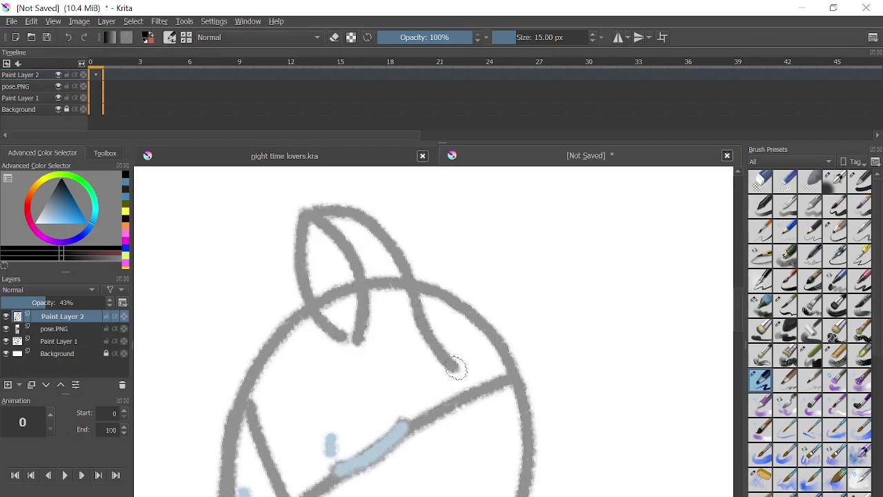
{"action": "scroll", "coordinate": [455, 367], "scroll_direction": "up", "scroll_amount": 1}
{"action": "left_click", "coordinate": [68, 37]}
{"action": "left_click", "coordinate": [69, 37]}
{"action": "left_click", "coordinate": [69, 37]}
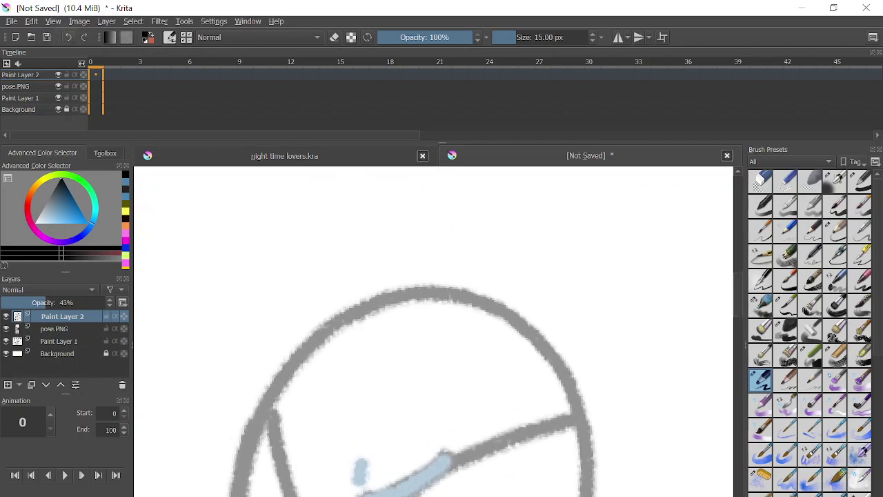
- Switch to the browser's drawing poses tab and search Google for "hourse"
{"action": "key", "text": "alt+Tab"}
{"action": "left_click", "coordinate": [214, 14]}
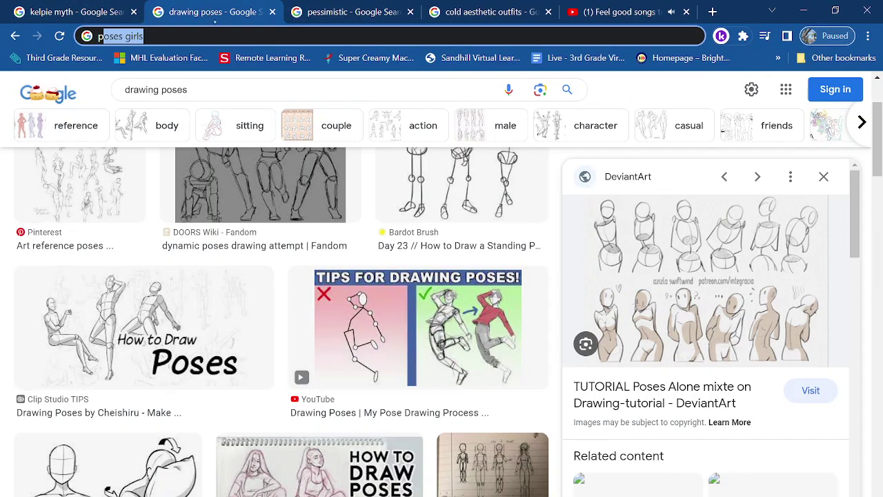
{"action": "left_click", "coordinate": [230, 38]}
{"action": "type", "text": "phour"}
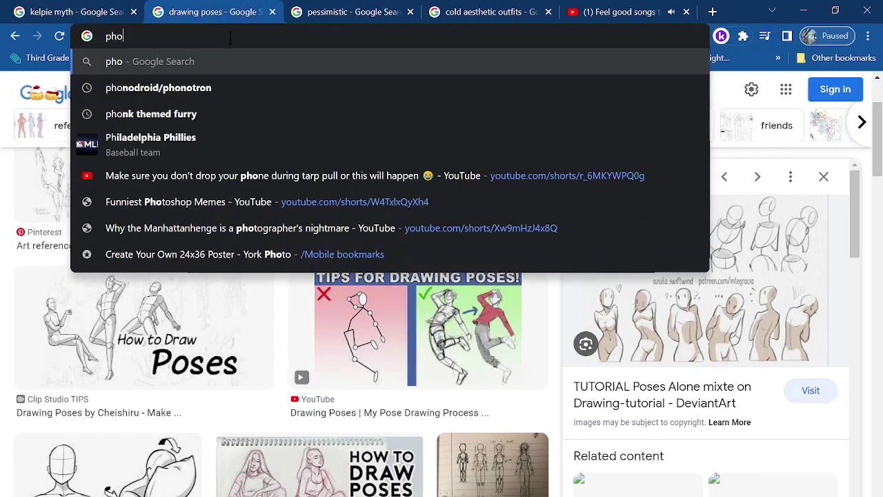
{"action": "key", "text": "BackSpace"}
{"action": "key", "text": "BackSpace"}
{"action": "key", "text": "BackSpace"}
{"action": "key", "text": "BackSpace"}
{"action": "key", "text": "BackSpace"}
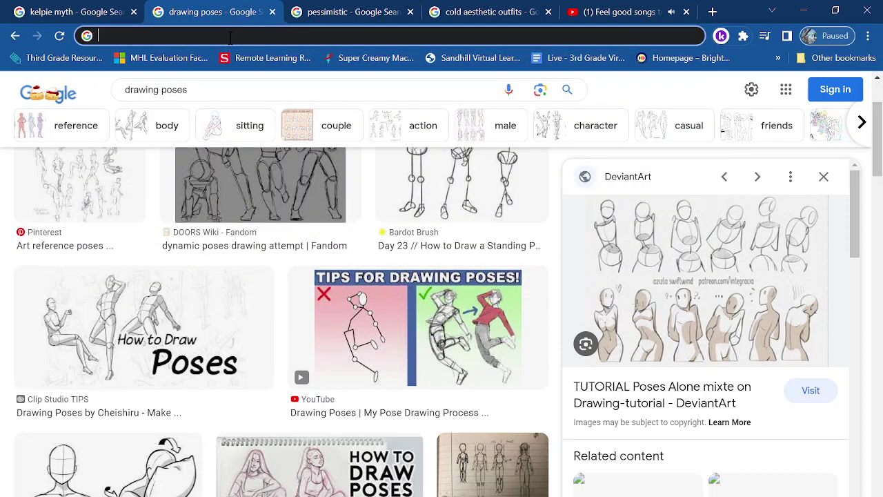
{"action": "type", "text": "hourse"}
{"action": "key", "text": "Return"}
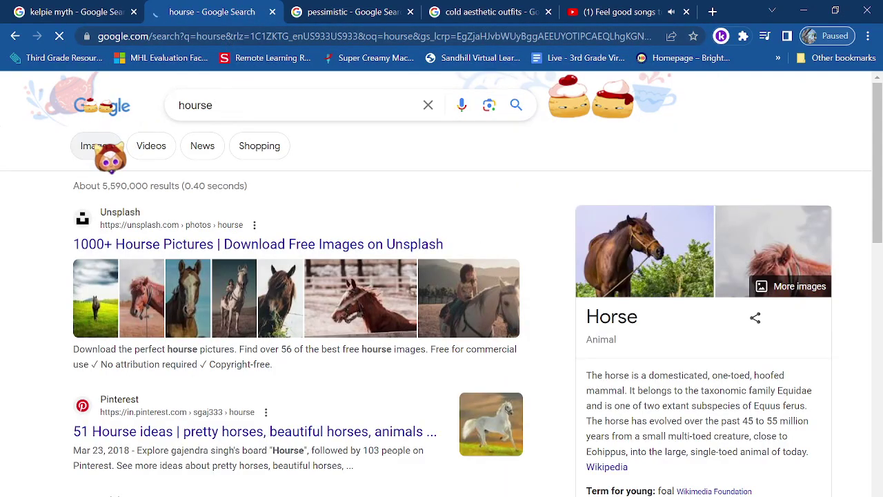
- Show the image results, accept the suggested spelling "horse", and look through the horse pictures
{"action": "left_click", "coordinate": [100, 147]}
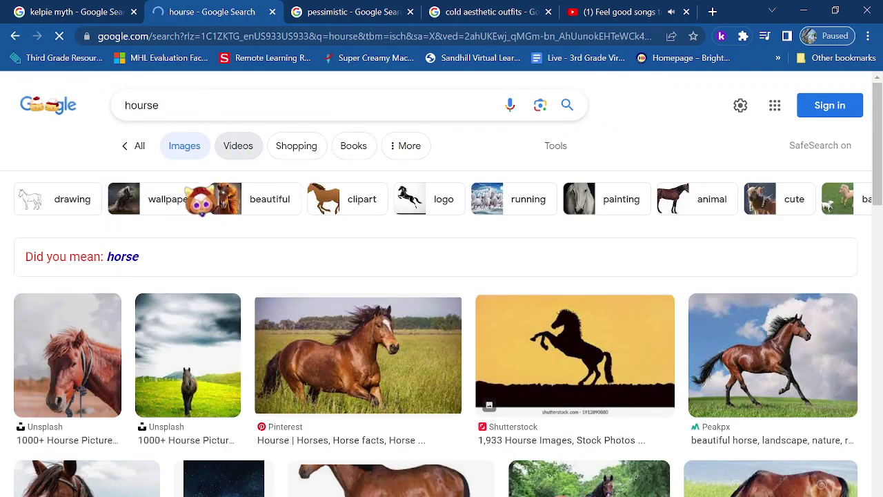
{"action": "left_click", "coordinate": [131, 257]}
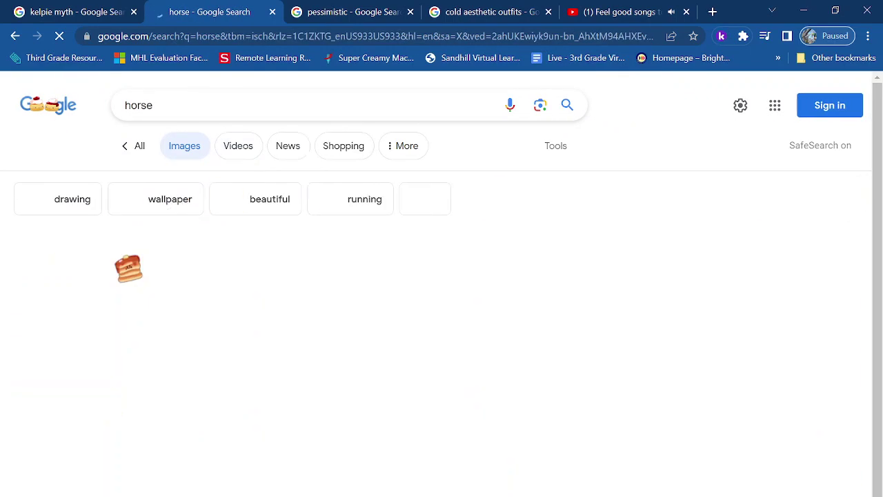
{"action": "scroll", "coordinate": [274, 296], "scroll_direction": "down", "scroll_amount": 4}
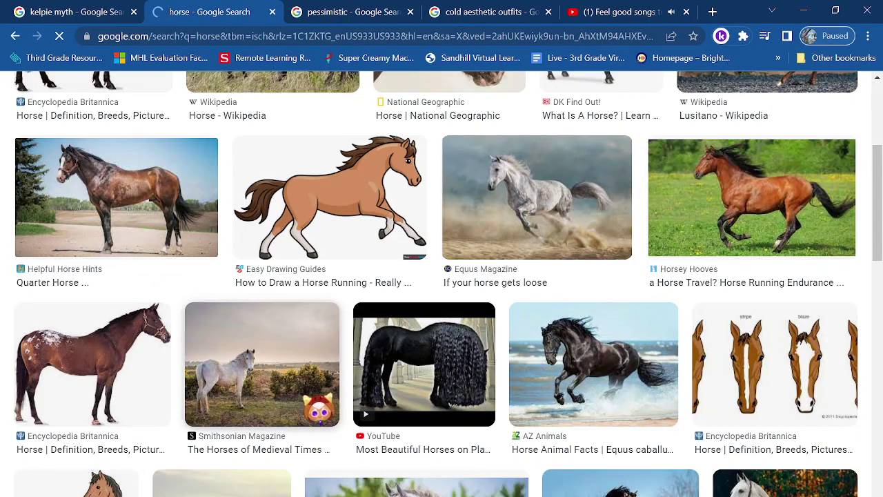
{"action": "scroll", "coordinate": [278, 233], "scroll_direction": "down", "scroll_amount": 3}
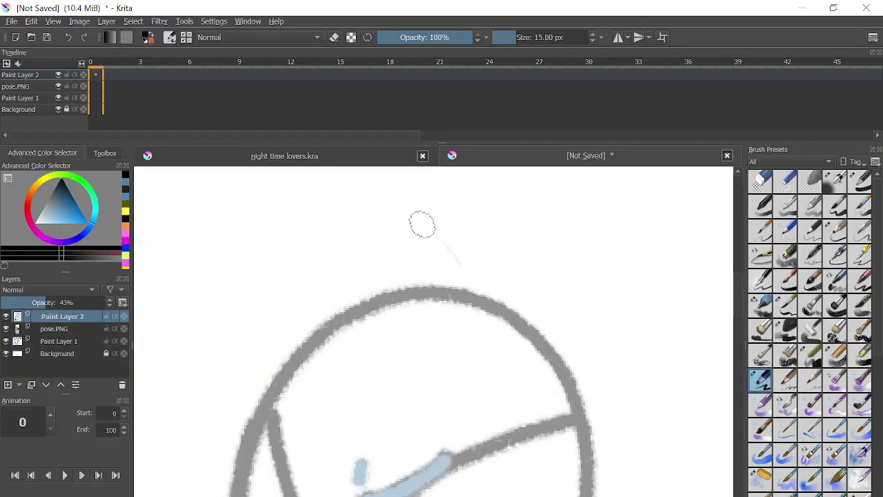
- Try a narrow pointed ear rising from the top of the head circle, with its back edge running down into the head
{"action": "left_click_drag", "start_coordinate": [422, 225], "coordinate": [513, 364]}
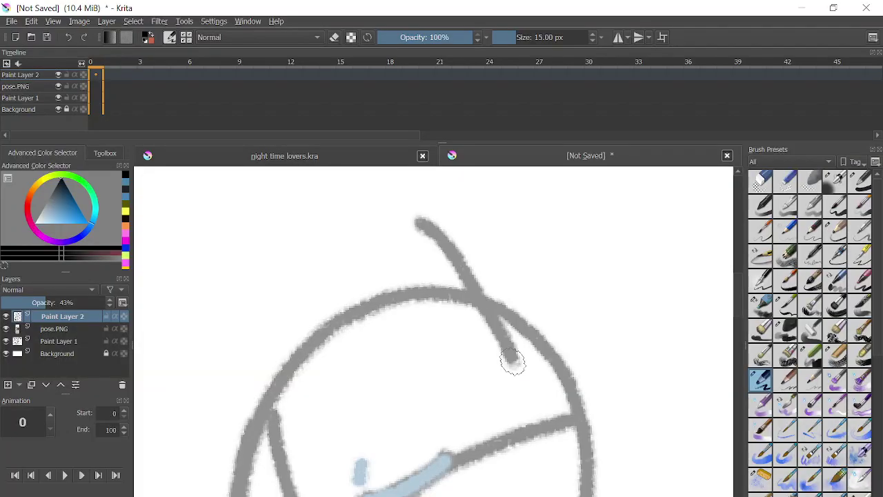
{"action": "scroll", "coordinate": [512, 363], "scroll_direction": "up", "scroll_amount": 2}
{"action": "key", "text": "ctrl+z"}
{"action": "mouse_move", "coordinate": [401, 183]}
{"action": "left_mouse_down"}
{"action": "mouse_move", "coordinate": [473, 276]}
{"action": "mouse_move", "coordinate": [536, 397]}
{"action": "left_mouse_up"}
{"action": "left_click_drag", "start_coordinate": [395, 185], "coordinate": [476, 311]}
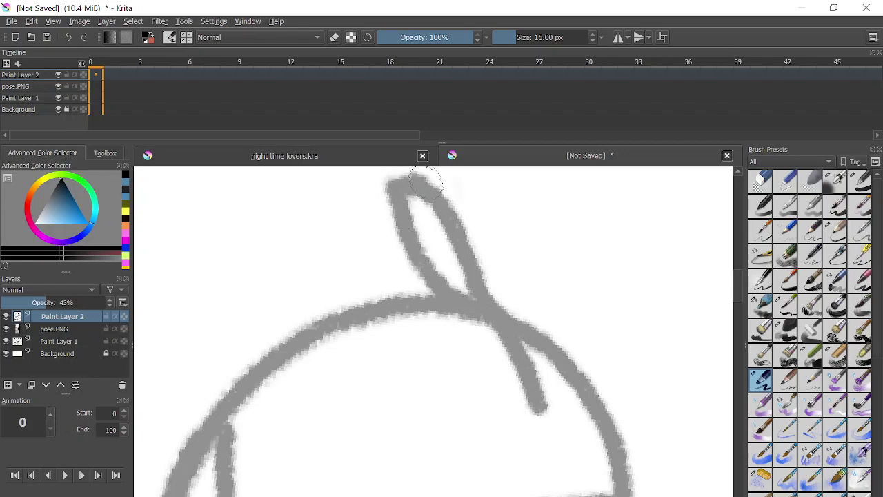
{"action": "mouse_move", "coordinate": [425, 180]}
{"action": "left_mouse_down"}
{"action": "mouse_move", "coordinate": [505, 271]}
{"action": "mouse_move", "coordinate": [565, 376]}
{"action": "left_mouse_up"}
{"action": "key", "text": "ctrl+z"}
{"action": "key", "text": "ctrl+z"}
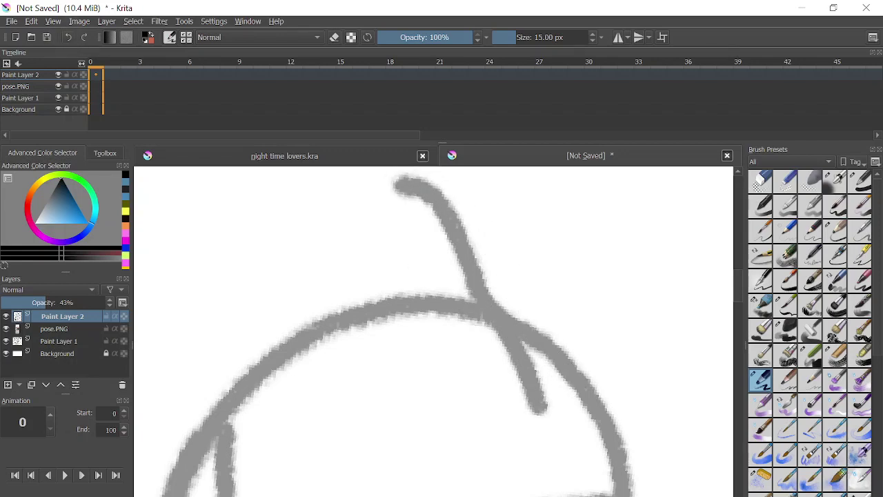
{"action": "left_click", "coordinate": [68, 36]}
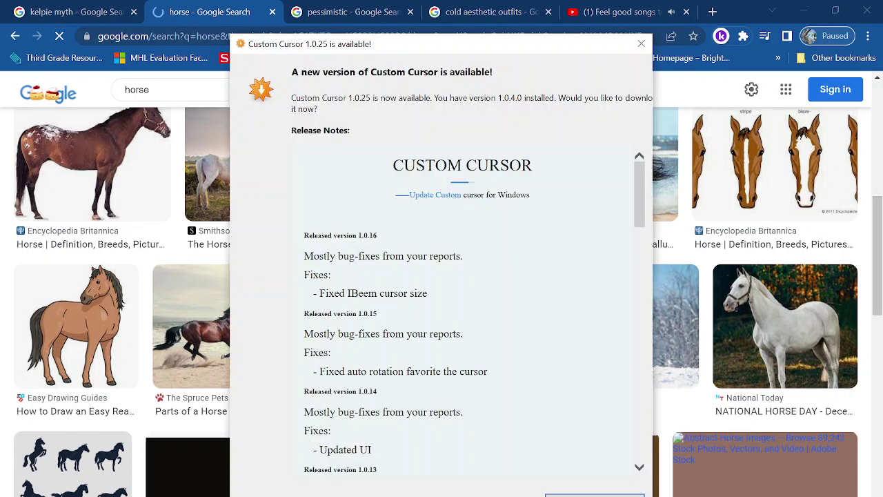
- Dismiss the Custom Cursor update notice covering the horse image results in the browser
{"action": "left_click", "coordinate": [641, 44]}
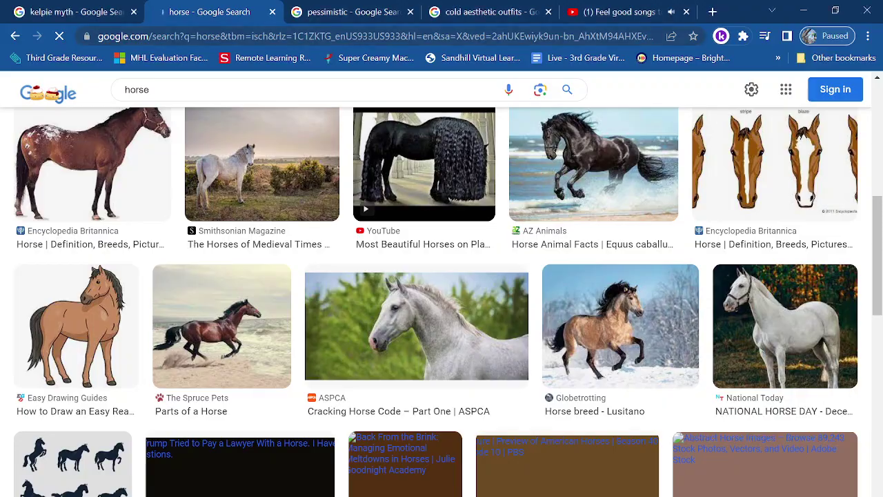
- Switch back to Krita and try single curved strokes for the ear's edge across the top of the head circle
{"action": "key", "text": "alt+Tab"}
{"action": "mouse_move", "coordinate": [429, 222]}
{"action": "left_mouse_down"}
{"action": "mouse_move", "coordinate": [384, 334]}
{"action": "mouse_move", "coordinate": [405, 367]}
{"action": "left_mouse_up"}
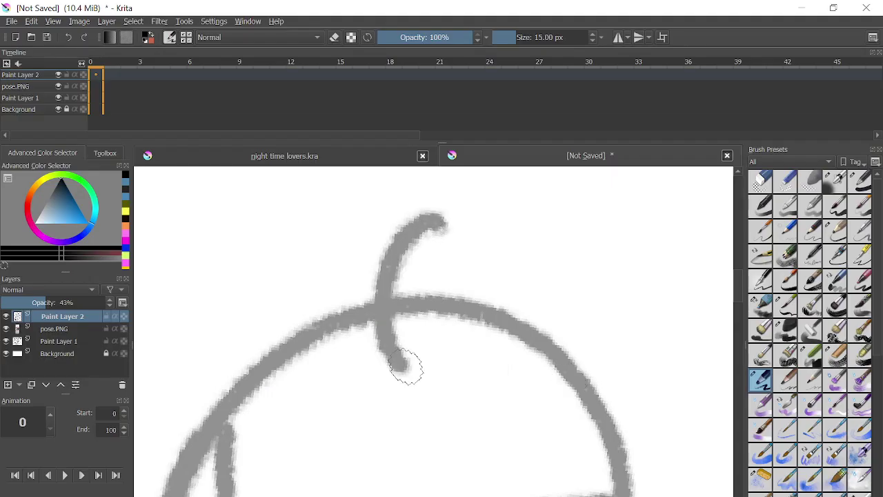
{"action": "key", "text": "ctrl+z"}
{"action": "mouse_move", "coordinate": [408, 195]}
{"action": "left_mouse_down"}
{"action": "mouse_move", "coordinate": [492, 228]}
{"action": "mouse_move", "coordinate": [484, 299]}
{"action": "mouse_move", "coordinate": [495, 362]}
{"action": "left_mouse_up"}
{"action": "left_click", "coordinate": [68, 36]}
- Try an upright pointed ear with a curved front edge, an inner line and a long back edge running into the head circle
{"action": "mouse_move", "coordinate": [433, 180]}
{"action": "left_mouse_down"}
{"action": "mouse_move", "coordinate": [474, 305]}
{"action": "mouse_move", "coordinate": [480, 357]}
{"action": "left_mouse_up"}
{"action": "mouse_move", "coordinate": [424, 195]}
{"action": "left_mouse_down"}
{"action": "mouse_move", "coordinate": [400, 272]}
{"action": "mouse_move", "coordinate": [423, 351]}
{"action": "mouse_move", "coordinate": [447, 377]}
{"action": "mouse_move", "coordinate": [467, 380]}
{"action": "left_mouse_up"}
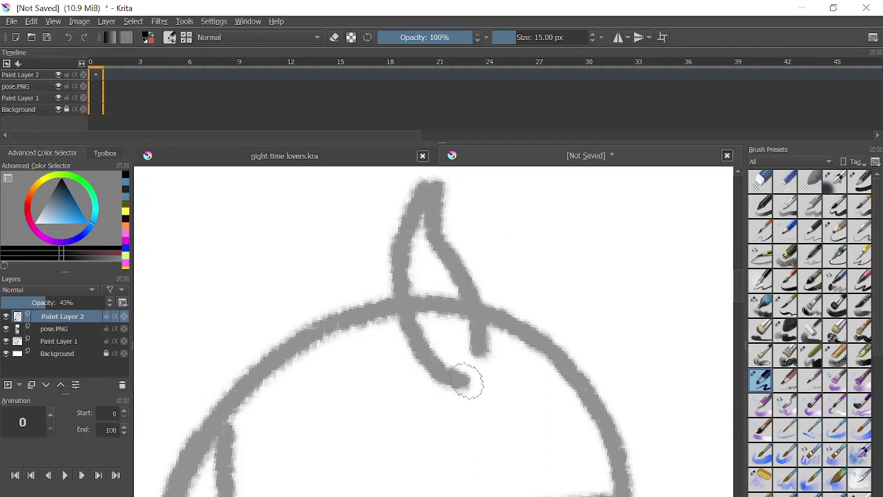
{"action": "mouse_move", "coordinate": [441, 190]}
{"action": "left_mouse_down"}
{"action": "mouse_move", "coordinate": [496, 235]}
{"action": "mouse_move", "coordinate": [571, 390]}
{"action": "left_mouse_up"}
{"action": "left_click_drag", "start_coordinate": [477, 367], "coordinate": [510, 419]}
{"action": "scroll", "coordinate": [510, 419], "scroll_direction": "down", "scroll_amount": 2}
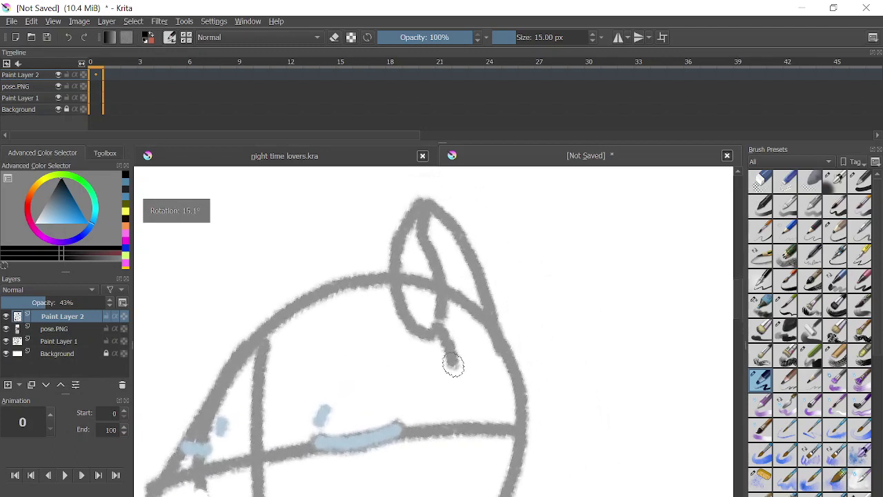
{"action": "key", "text": "ctrl+z"}
{"action": "key", "text": "ctrl+z"}
{"action": "key", "text": "ctrl+z"}
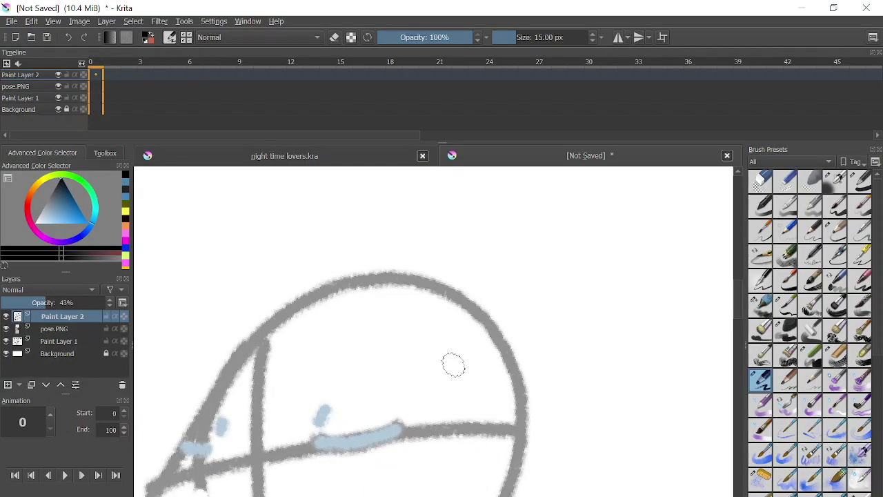
- Try an ear pointing backward from the head circle, with a straight upper edge and a curved lower edge
{"action": "mouse_move", "coordinate": [513, 267]}
{"action": "left_mouse_down"}
{"action": "mouse_move", "coordinate": [591, 240]}
{"action": "mouse_move", "coordinate": [687, 258]}
{"action": "left_mouse_up"}
{"action": "key", "text": "ctrl+z"}
{"action": "mouse_move", "coordinate": [423, 284]}
{"action": "left_mouse_down"}
{"action": "mouse_move", "coordinate": [605, 242]}
{"action": "mouse_move", "coordinate": [603, 317]}
{"action": "mouse_move", "coordinate": [535, 395]}
{"action": "left_mouse_up"}
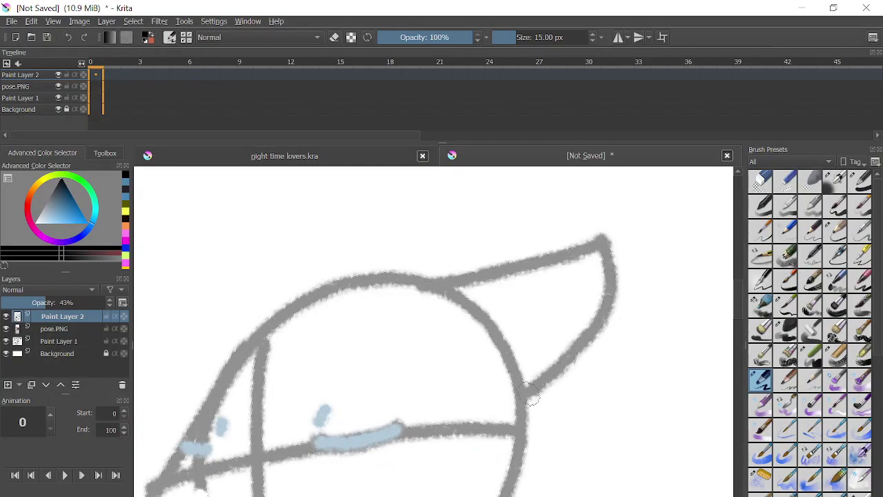
{"action": "key", "text": "ctrl+z"}
{"action": "mouse_move", "coordinate": [528, 281]}
{"action": "left_mouse_down"}
{"action": "mouse_move", "coordinate": [572, 269]}
{"action": "mouse_move", "coordinate": [604, 270]}
{"action": "mouse_move", "coordinate": [568, 300]}
{"action": "left_mouse_up"}
{"action": "key", "text": "ctrl+z"}
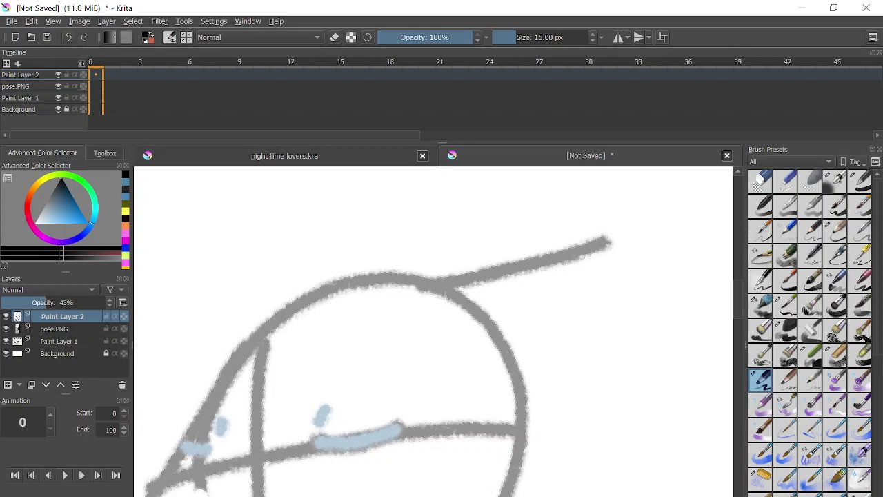
- Try a rounded, bent tip and a slanted lower edge on the backward-pointing ear, and undo the whole ear
{"action": "left_click_drag", "start_coordinate": [605, 243], "coordinate": [631, 314]}
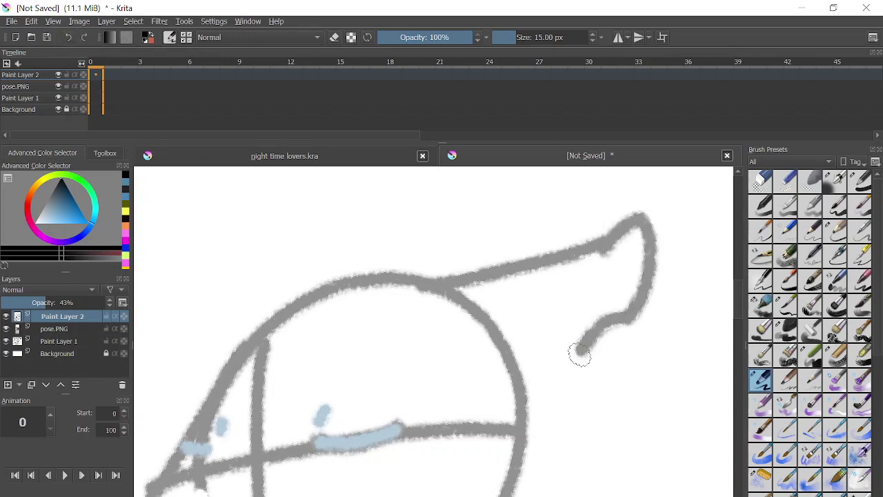
{"action": "key", "text": "ctrl+z"}
{"action": "mouse_move", "coordinate": [601, 242]}
{"action": "left_mouse_down"}
{"action": "mouse_move", "coordinate": [640, 272]}
{"action": "mouse_move", "coordinate": [619, 341]}
{"action": "left_mouse_up"}
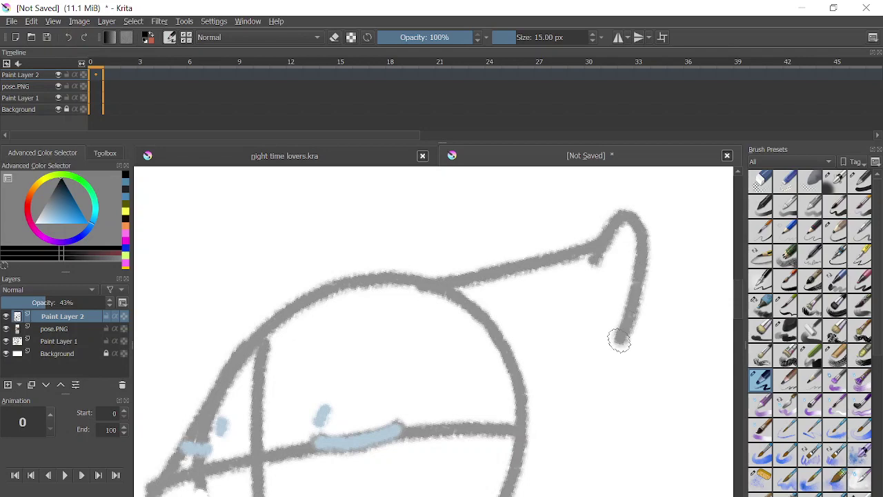
{"action": "key", "text": "ctrl+z"}
{"action": "mouse_move", "coordinate": [588, 276]}
{"action": "left_mouse_down"}
{"action": "mouse_move", "coordinate": [636, 288]}
{"action": "mouse_move", "coordinate": [622, 312]}
{"action": "mouse_move", "coordinate": [630, 303]}
{"action": "mouse_move", "coordinate": [589, 325]}
{"action": "mouse_move", "coordinate": [623, 312]}
{"action": "mouse_move", "coordinate": [550, 399]}
{"action": "left_mouse_up"}
{"action": "left_click_drag", "start_coordinate": [589, 335], "coordinate": [540, 435]}
{"action": "left_click", "coordinate": [67, 36]}
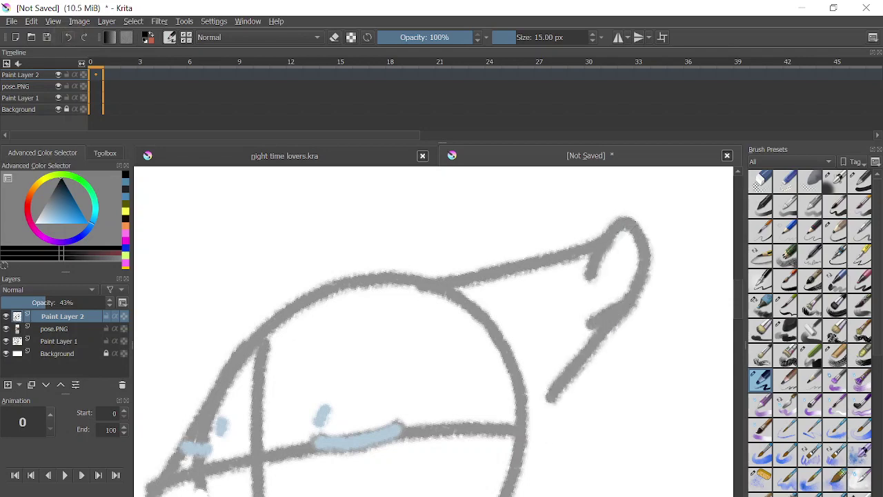
{"action": "left_click", "coordinate": [66, 36]}
{"action": "key", "text": "ctrl+z"}
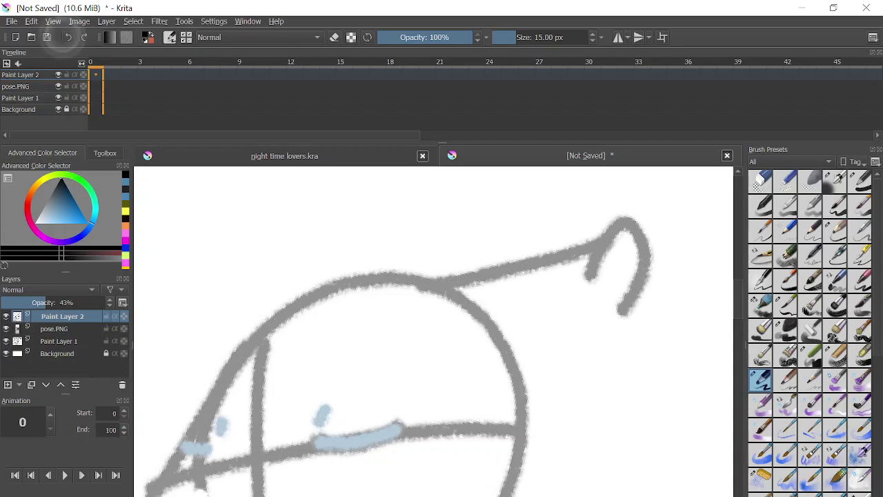
{"action": "key", "text": "ctrl+z"}
{"action": "key", "text": "ctrl+z"}
- Try a rounded upright ear with curved-in ends on top of the head circle
{"action": "mouse_move", "coordinate": [431, 332]}
{"action": "left_mouse_down"}
{"action": "mouse_move", "coordinate": [432, 194]}
{"action": "mouse_move", "coordinate": [487, 298]}
{"action": "left_mouse_up"}
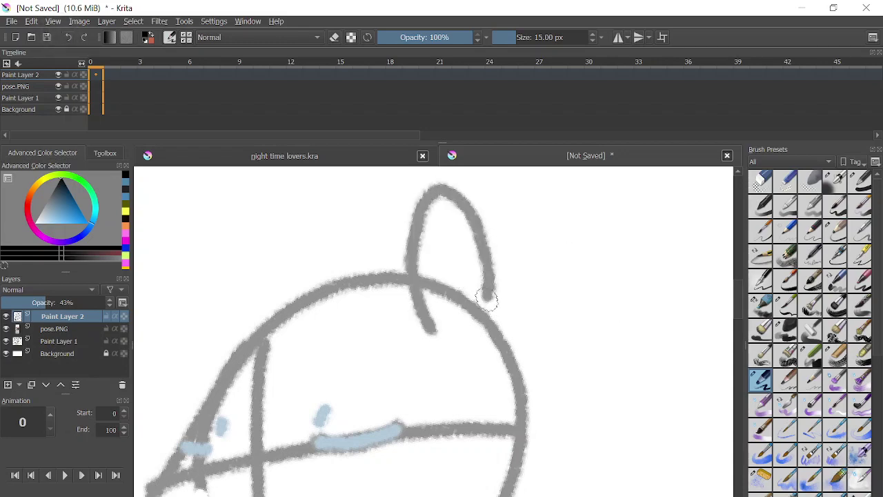
{"action": "left_click_drag", "start_coordinate": [471, 332], "coordinate": [471, 331]}
{"action": "key", "text": "ctrl+z"}
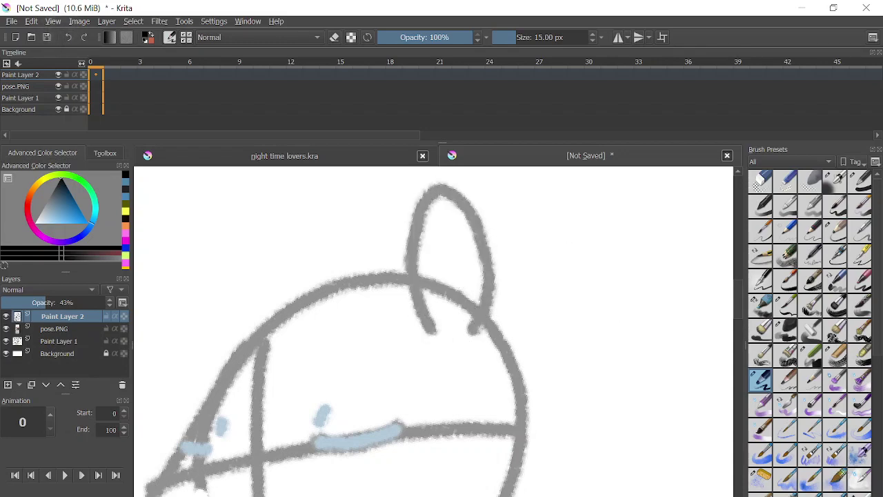
{"action": "key", "text": "ctrl+z"}
{"action": "left_click_drag", "start_coordinate": [222, 418], "coordinate": [219, 432]}
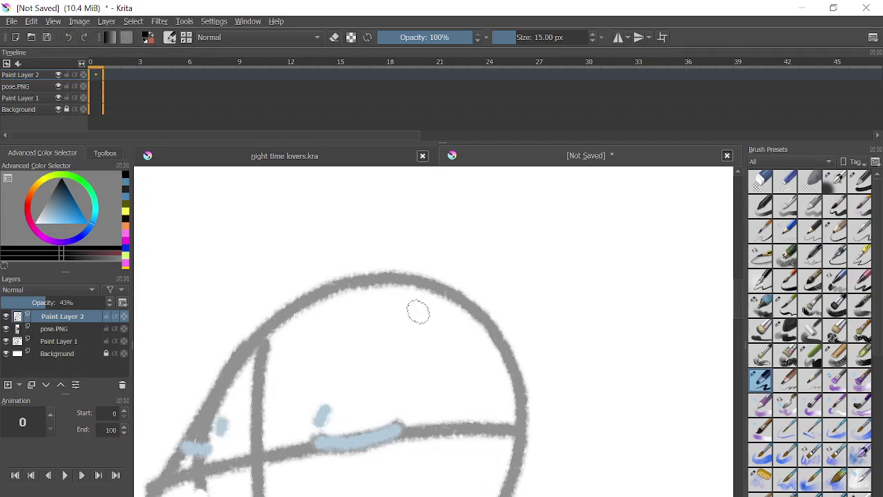
- Sketch two upright pointed ears on the head circle, each with an inner ear outline and a slanted back edge
{"action": "mouse_move", "coordinate": [418, 312]}
{"action": "left_mouse_down"}
{"action": "mouse_move", "coordinate": [448, 173]}
{"action": "mouse_move", "coordinate": [463, 176]}
{"action": "mouse_move", "coordinate": [471, 247]}
{"action": "mouse_move", "coordinate": [455, 330]}
{"action": "left_mouse_up"}
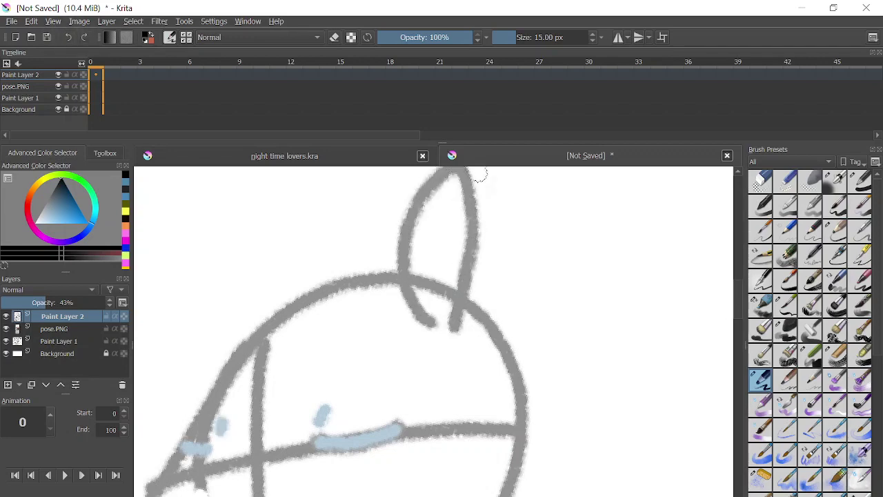
{"action": "left_click_drag", "start_coordinate": [480, 174], "coordinate": [531, 371]}
{"action": "scroll", "coordinate": [530, 371], "scroll_direction": "down", "scroll_amount": 1}
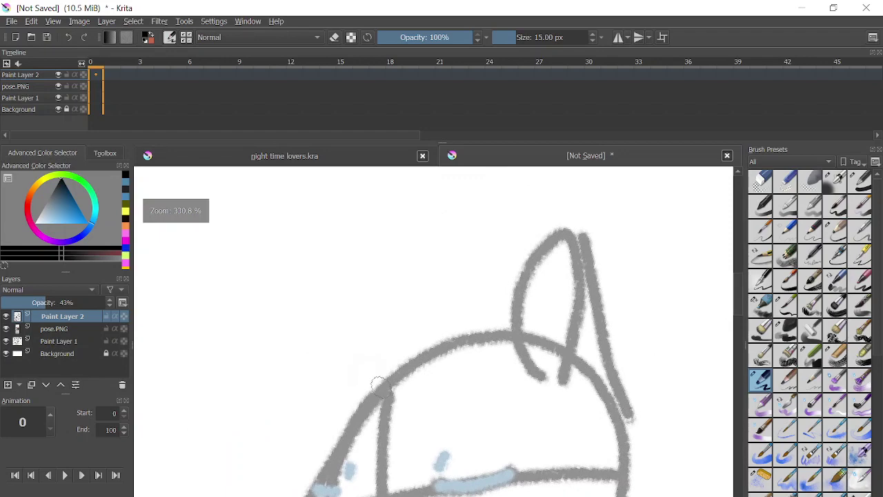
{"action": "mouse_move", "coordinate": [378, 383]}
{"action": "left_mouse_down"}
{"action": "mouse_move", "coordinate": [358, 328]}
{"action": "mouse_move", "coordinate": [383, 253]}
{"action": "mouse_move", "coordinate": [398, 358]}
{"action": "left_mouse_up"}
{"action": "left_click_drag", "start_coordinate": [391, 248], "coordinate": [450, 349]}
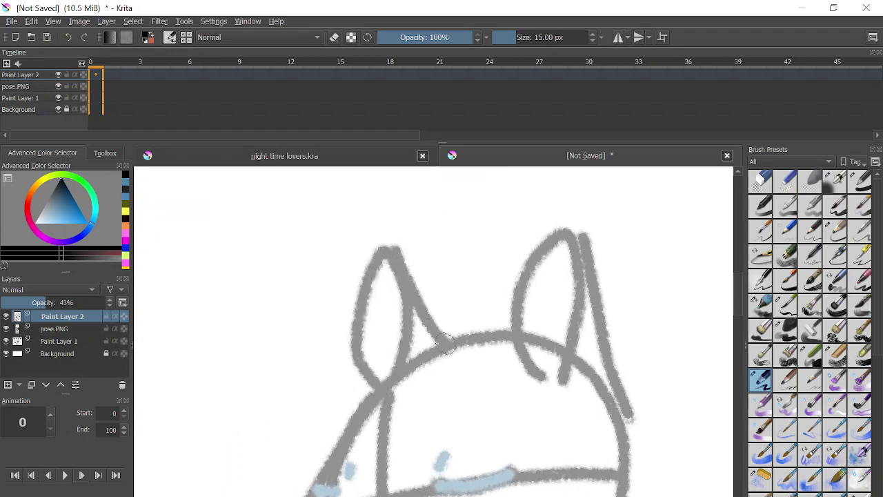
- Scale the head sketch down with the Transform tool, move it higher on the canvas, and return to the brush
{"action": "scroll", "coordinate": [450, 350], "scroll_direction": "down", "scroll_amount": 3}
{"action": "scroll", "coordinate": [441, 310], "scroll_direction": "up", "scroll_amount": 2}
{"action": "scroll", "coordinate": [437, 275], "scroll_direction": "down", "scroll_amount": 4}
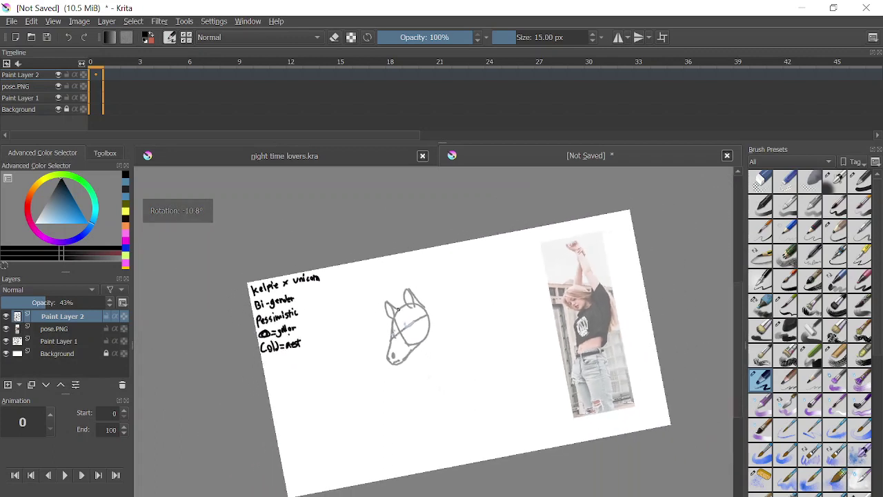
{"action": "left_click", "coordinate": [107, 154]}
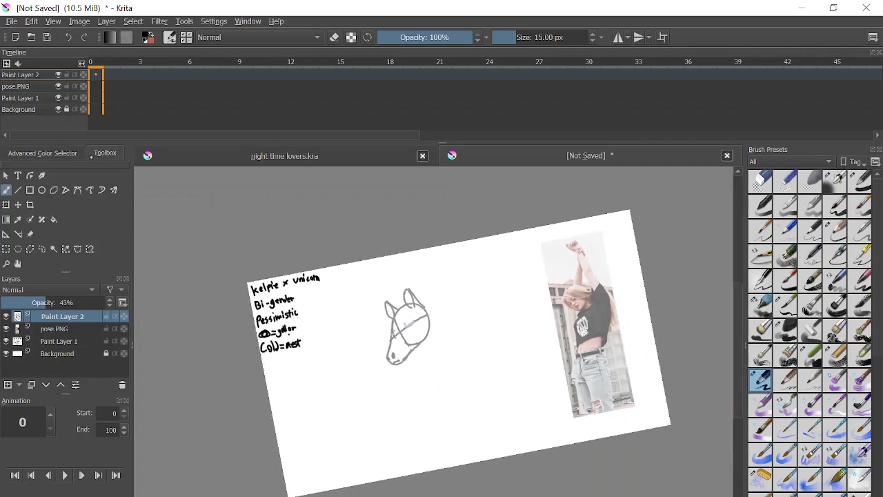
{"action": "left_click", "coordinate": [6, 205]}
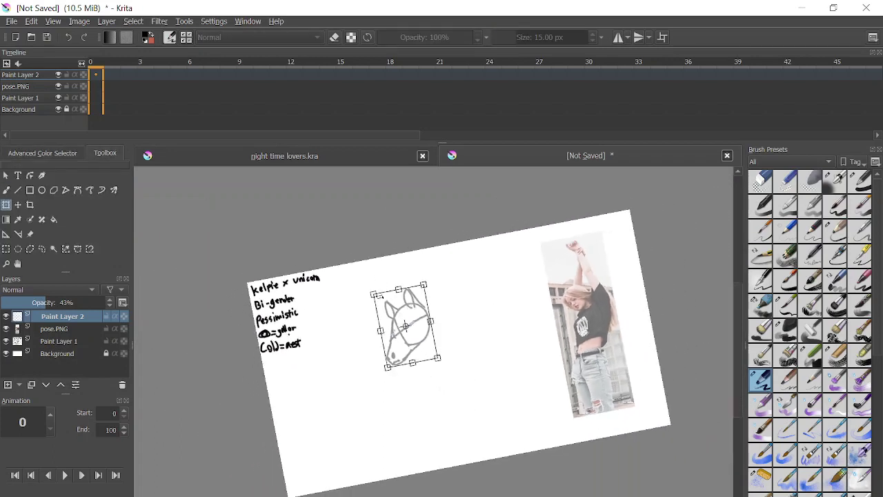
{"action": "mouse_move", "coordinate": [368, 288]}
{"action": "left_mouse_down"}
{"action": "mouse_move", "coordinate": [402, 313]}
{"action": "mouse_move", "coordinate": [392, 312]}
{"action": "left_mouse_up"}
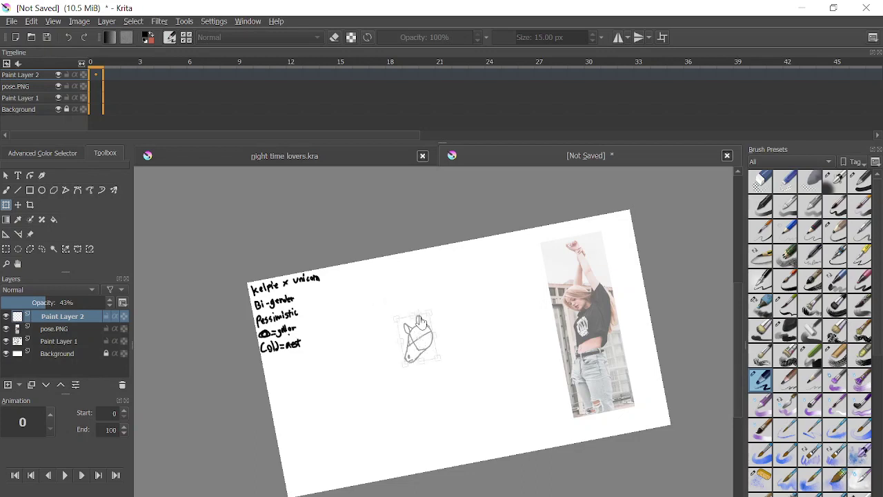
{"action": "left_click_drag", "start_coordinate": [423, 345], "coordinate": [426, 313]}
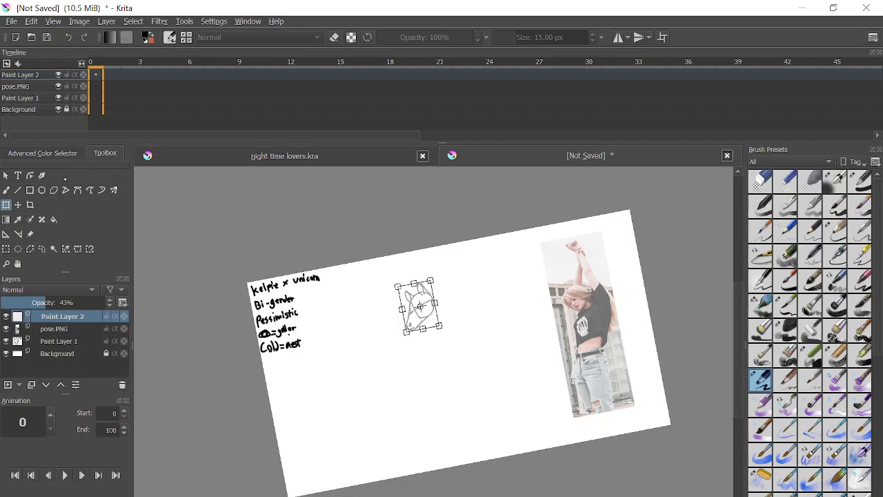
{"action": "key", "text": "b"}
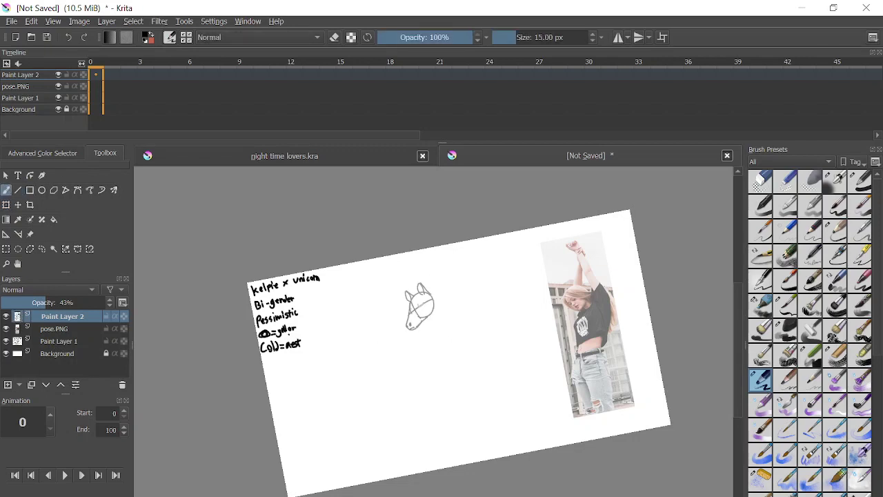
- Try short neck lines running down from the back of the head circle and from the jaw
{"action": "scroll", "coordinate": [453, 374], "scroll_direction": "up", "scroll_amount": 3}
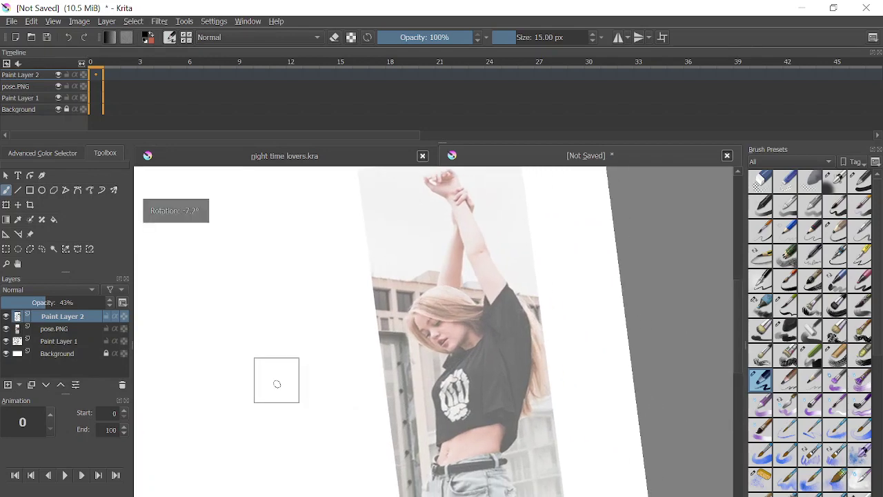
{"action": "left_click_drag", "start_coordinate": [276, 383], "coordinate": [577, 361]}
{"action": "scroll", "coordinate": [356, 393], "scroll_direction": "up", "scroll_amount": 2}
{"action": "scroll", "coordinate": [472, 473], "scroll_direction": "up", "scroll_amount": 3}
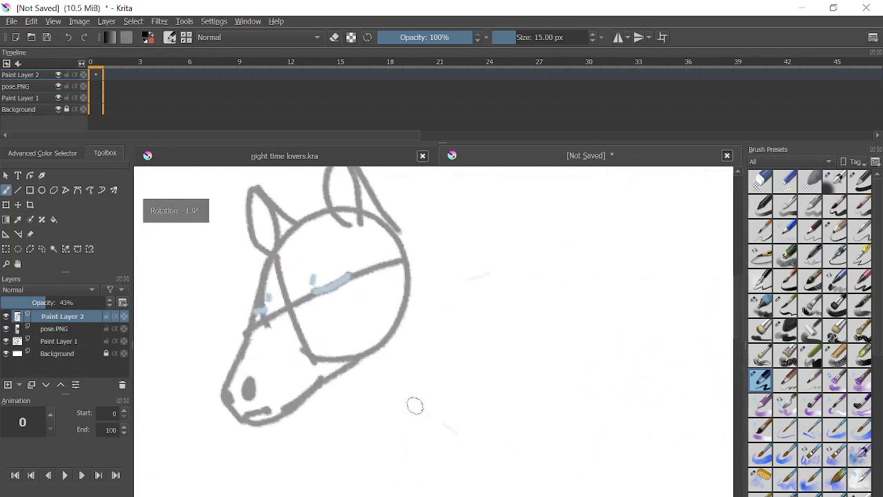
{"action": "left_click_drag", "start_coordinate": [422, 276], "coordinate": [467, 355]}
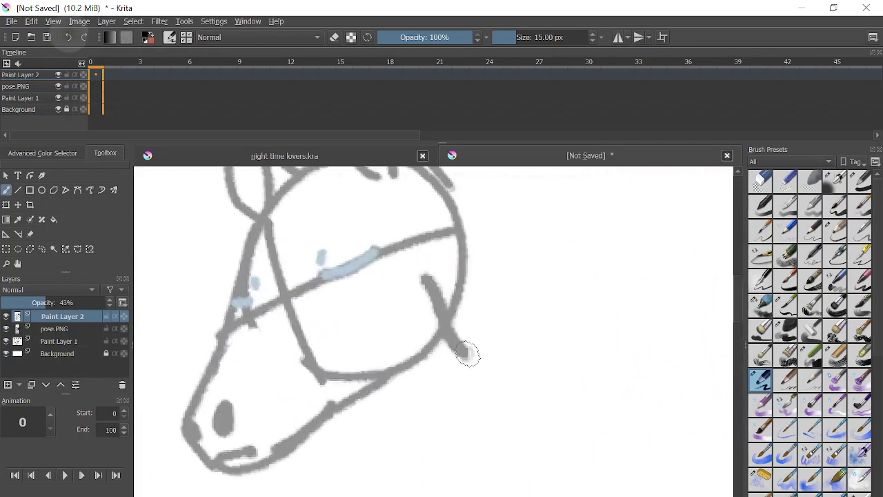
{"action": "key", "text": "ctrl+z"}
{"action": "mouse_move", "coordinate": [461, 265]}
{"action": "left_mouse_down"}
{"action": "mouse_move", "coordinate": [483, 354]}
{"action": "mouse_move", "coordinate": [501, 358]}
{"action": "left_mouse_up"}
{"action": "left_click_drag", "start_coordinate": [393, 436], "coordinate": [393, 379]}
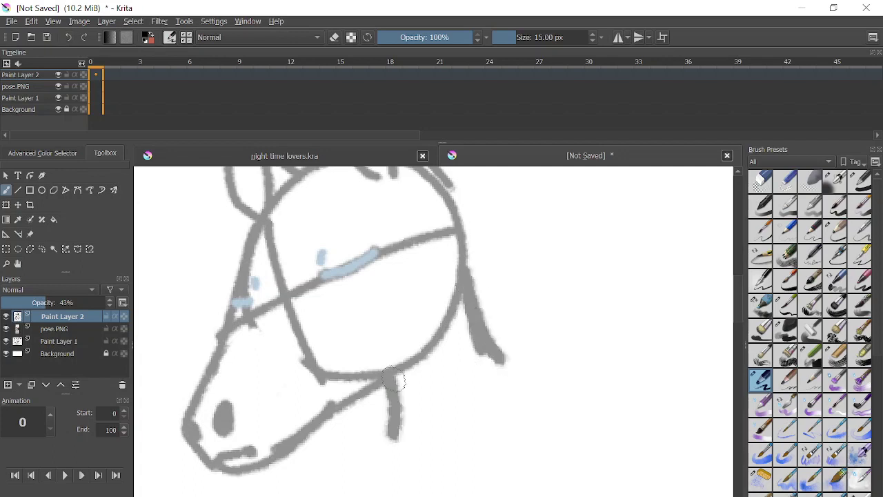
{"action": "scroll", "coordinate": [393, 432], "scroll_direction": "down", "scroll_amount": 3}
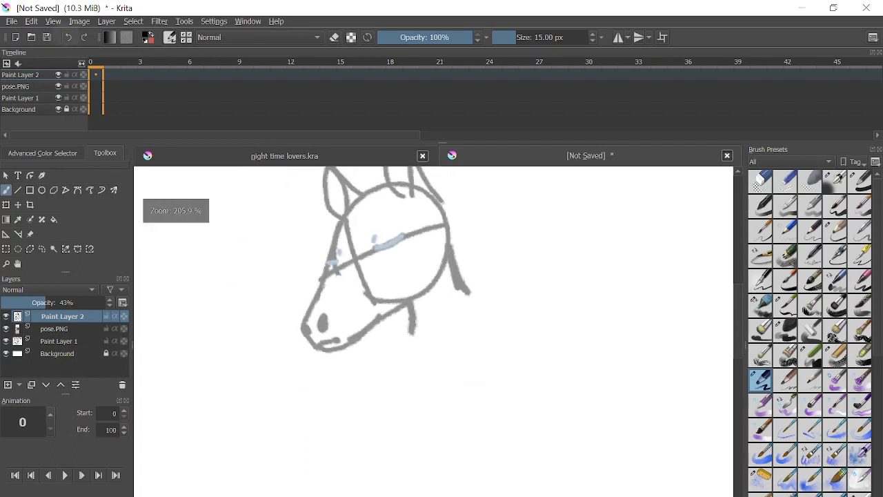
{"action": "key", "text": "ctrl+z"}
{"action": "key", "text": "ctrl+z"}
{"action": "key", "text": "ctrl+z"}
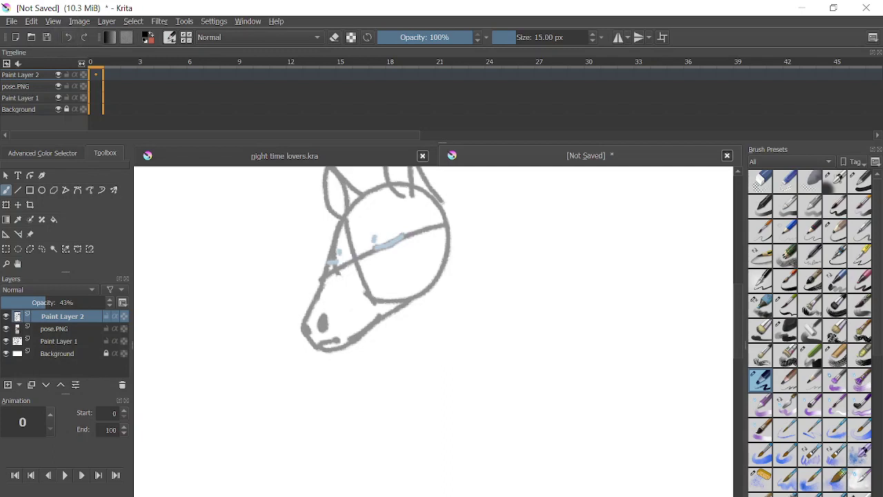
- Sketch a torso block below the head with a slightly sloping shoulder line, two tapering sides and a curved lower edge
{"action": "left_click_drag", "start_coordinate": [406, 350], "coordinate": [492, 345]}
{"action": "scroll", "coordinate": [492, 345], "scroll_direction": "up", "scroll_amount": 2}
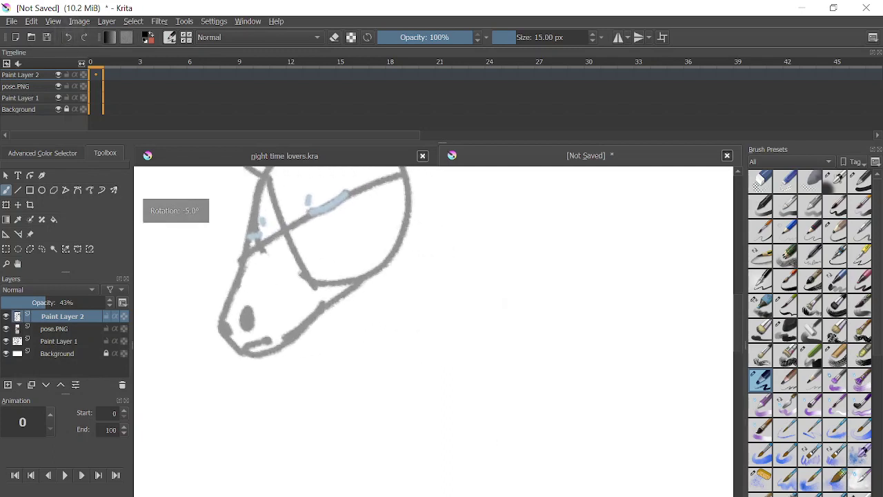
{"action": "left_click_drag", "start_coordinate": [319, 353], "coordinate": [304, 487]}
{"action": "scroll", "coordinate": [306, 453], "scroll_direction": "down", "scroll_amount": 3}
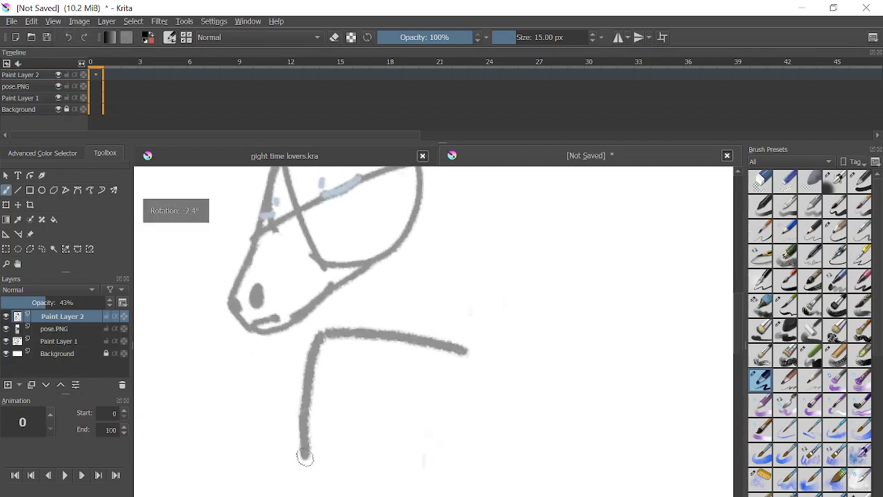
{"action": "left_click_drag", "start_coordinate": [463, 291], "coordinate": [425, 405]}
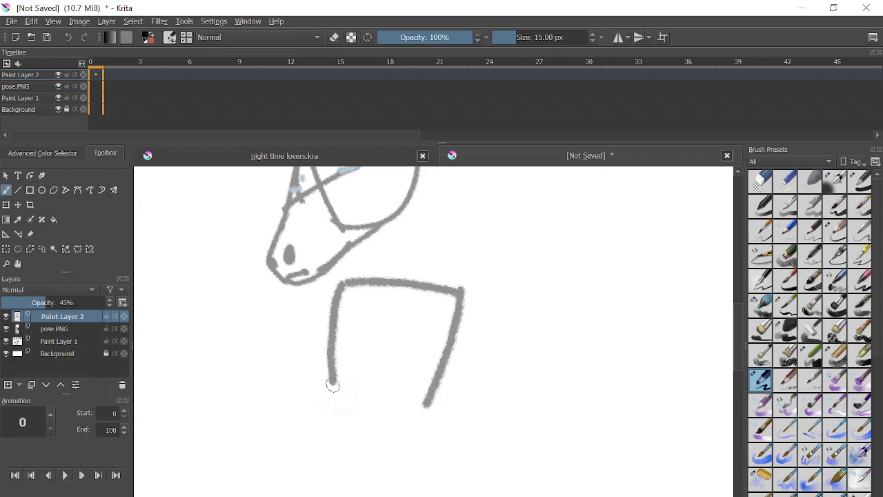
{"action": "scroll", "coordinate": [425, 413], "scroll_direction": "down", "scroll_amount": 3}
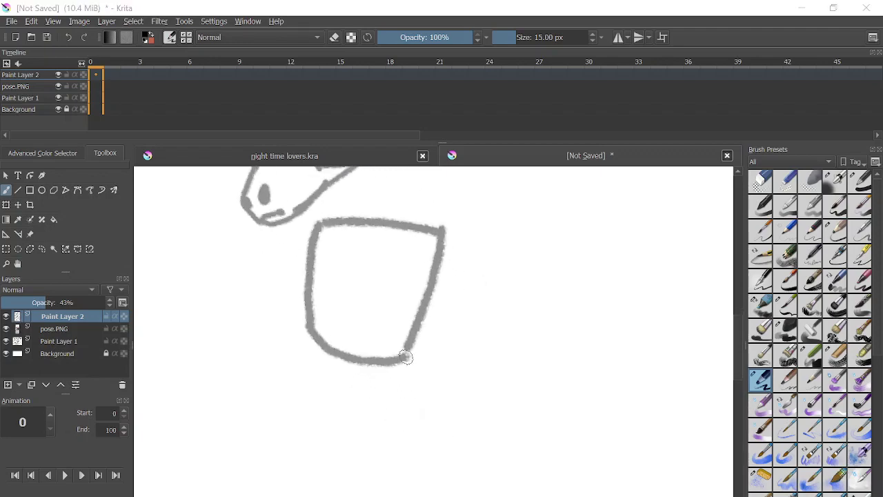
- Switch to the browser, enter "draw" in the horse image search's address, and close that tab
{"action": "key", "text": "alt+Tab"}
{"action": "double_click", "coordinate": [359, 39]}
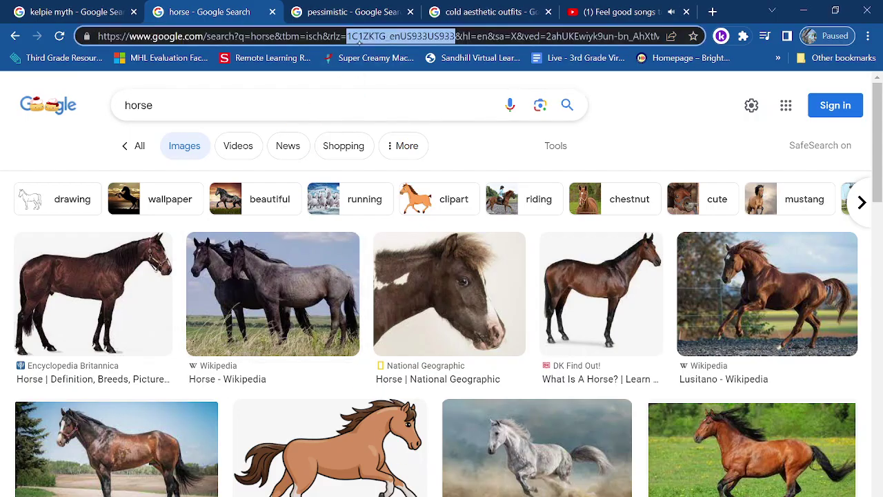
{"action": "type", "text": "draw"}
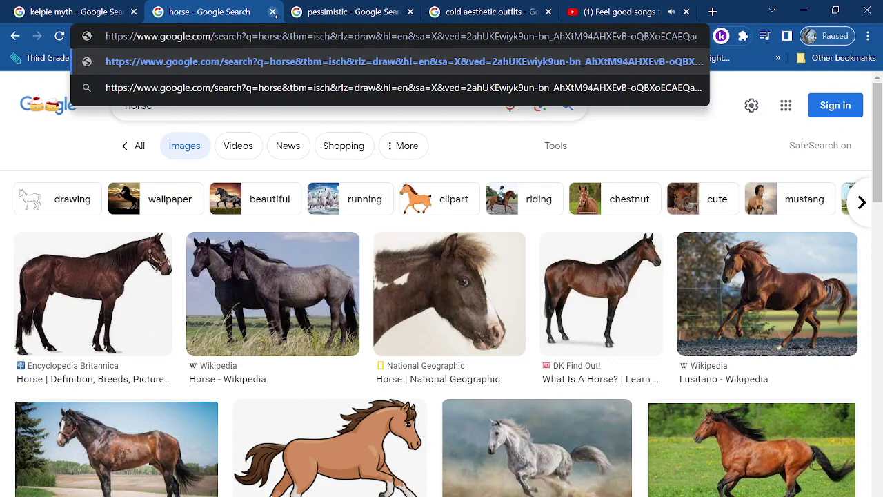
{"action": "left_click", "coordinate": [272, 12]}
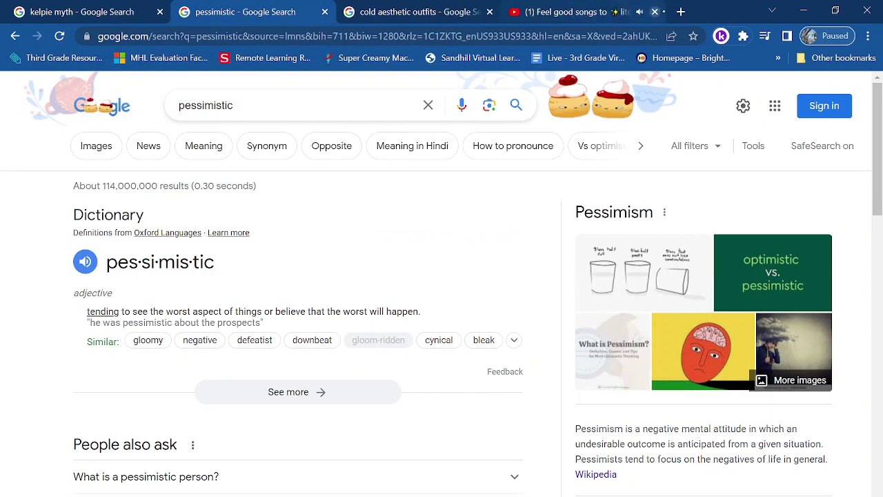
- Search Google for "drawing poses" in a new browser tab and browse the image results for a body reference
{"action": "left_click", "coordinate": [678, 11]}
{"action": "type", "text": "dr"}
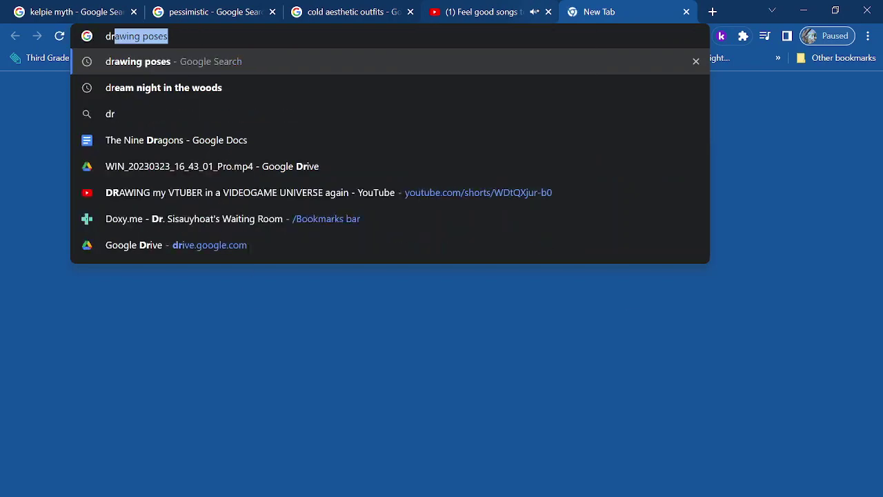
{"action": "type", "text": "awing p"}
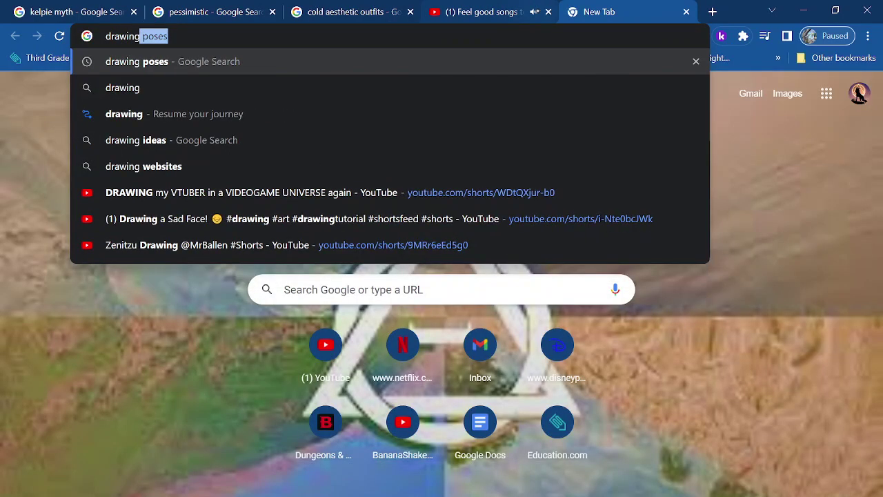
{"action": "type", "text": "oses"}
{"action": "key", "text": "Return"}
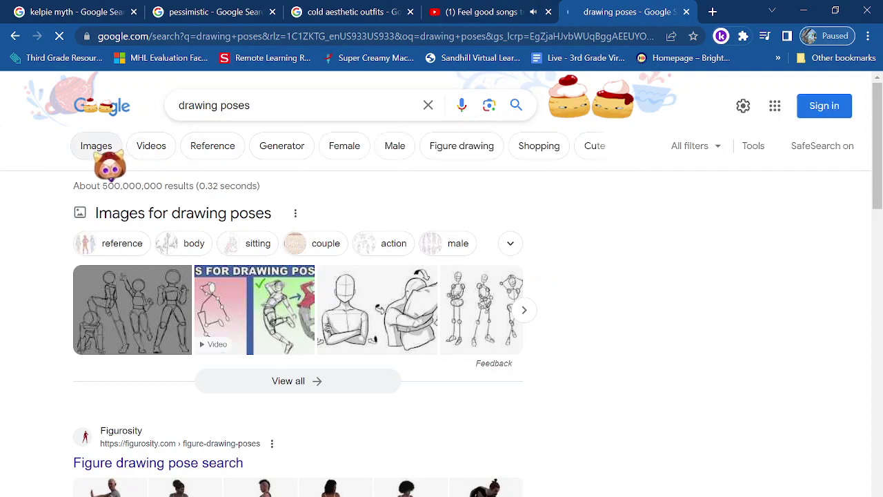
{"action": "left_click", "coordinate": [98, 148]}
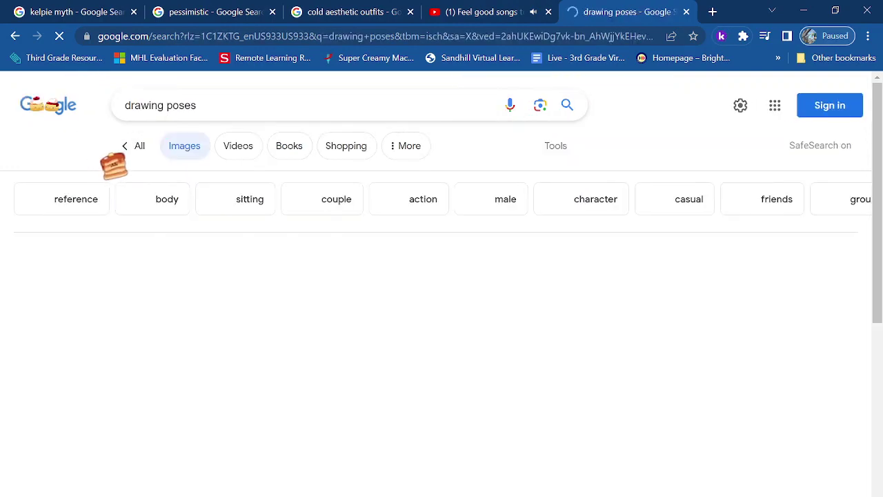
{"action": "scroll", "coordinate": [124, 432], "scroll_direction": "down", "scroll_amount": 5}
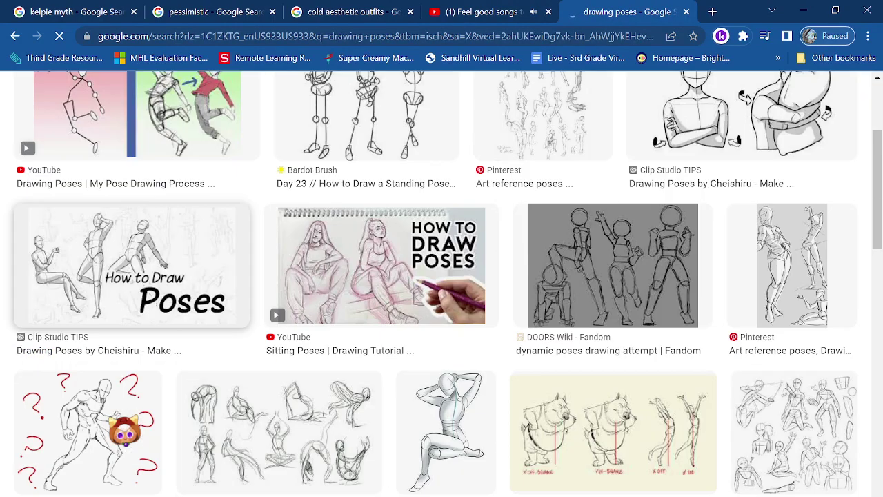
{"action": "scroll", "coordinate": [124, 431], "scroll_direction": "down", "scroll_amount": 2}
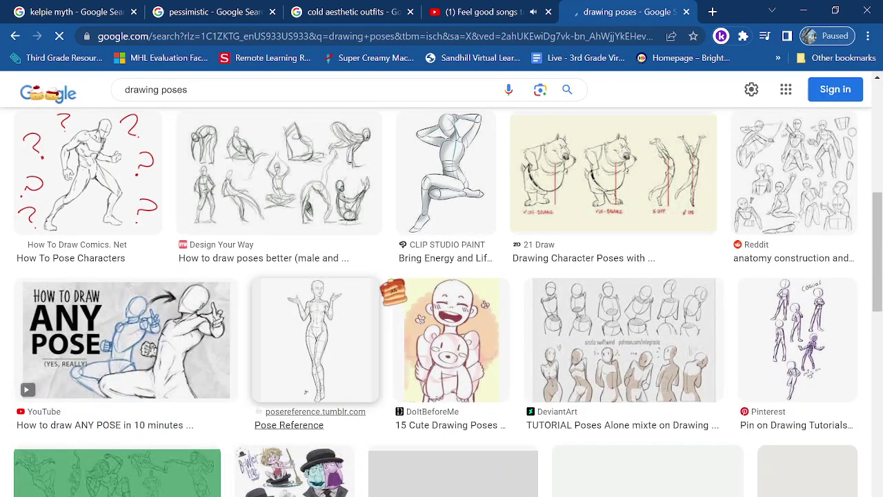
{"action": "scroll", "coordinate": [315, 338], "scroll_direction": "up", "scroll_amount": 4}
{"action": "scroll", "coordinate": [187, 191], "scroll_direction": "up", "scroll_amount": 3}
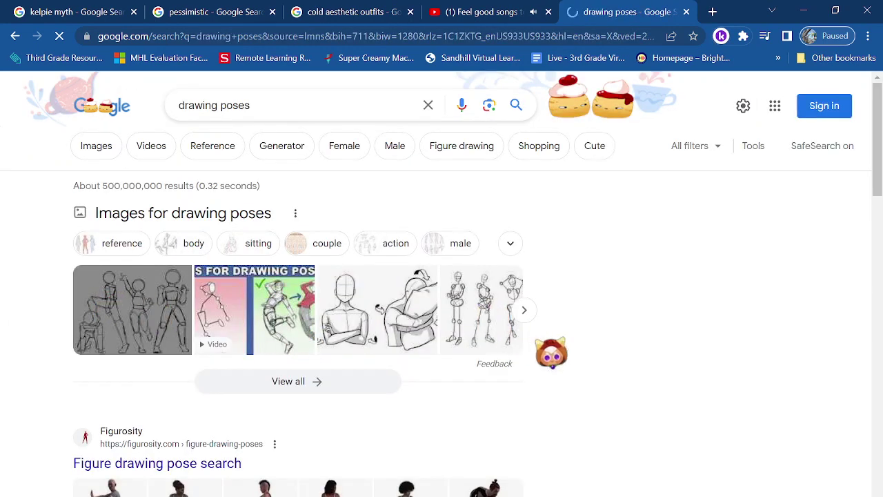
- Open the "dynamic poses drawing attempt" image preview and enlarge it to examine how the bodies are constructed
{"action": "left_click", "coordinate": [131, 310]}
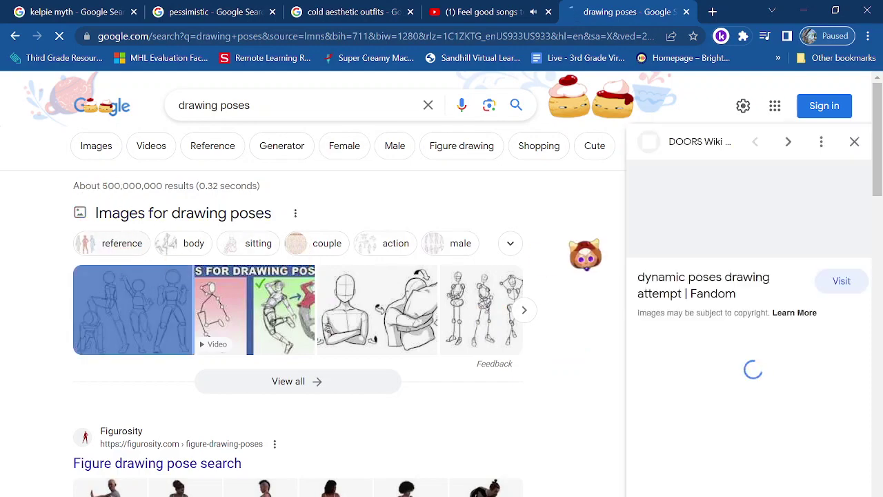
{"action": "scroll", "coordinate": [573, 254], "scroll_direction": "up", "scroll_amount": 3}
{"action": "scroll", "coordinate": [573, 254], "scroll_direction": "right", "scroll_amount": 2}
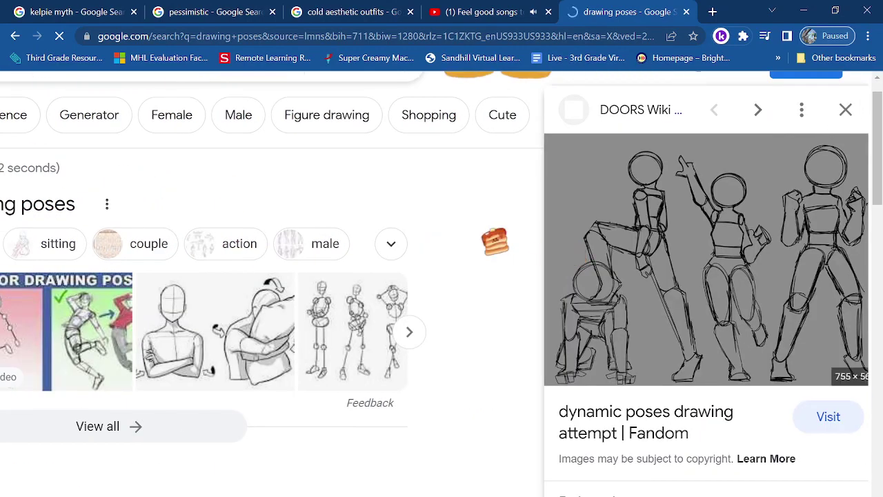
{"action": "scroll", "coordinate": [496, 241], "scroll_direction": "up", "scroll_amount": 1}
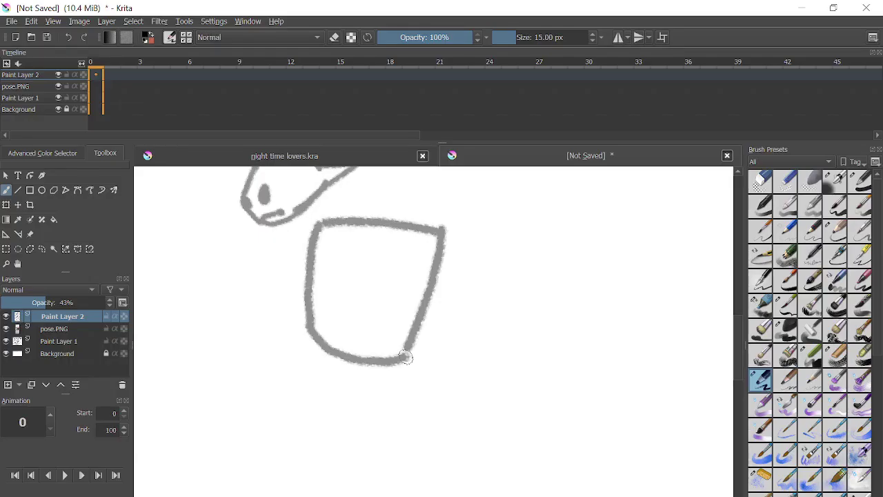
- Switch back to Krita, check the pose reference, and sketch a hip block below the torso with curved upper and lower edges
{"action": "scroll", "coordinate": [430, 400], "scroll_direction": "up", "scroll_amount": 3}
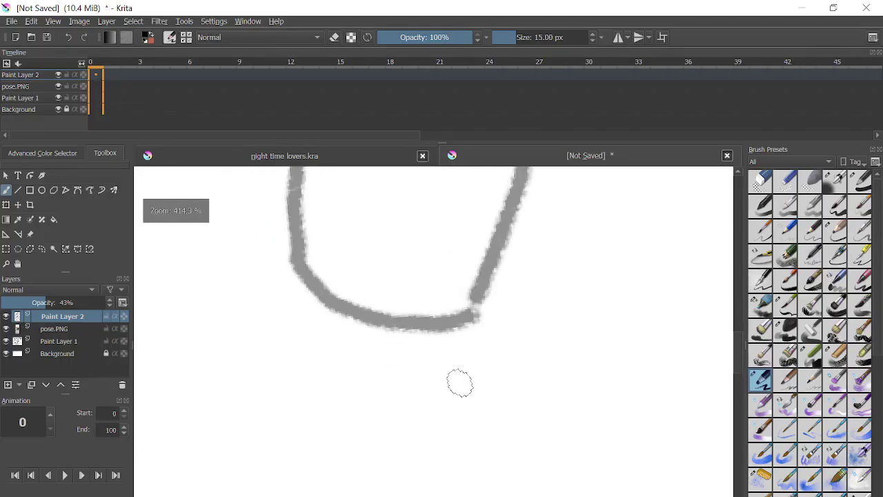
{"action": "key", "text": "alt+Tab"}
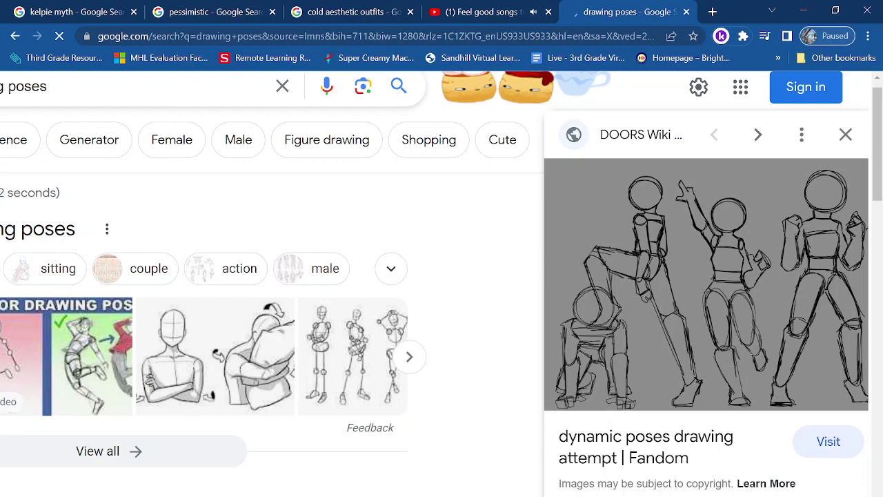
{"action": "key", "text": "alt+Tab"}
{"action": "mouse_move", "coordinate": [288, 313]}
{"action": "left_mouse_down"}
{"action": "mouse_move", "coordinate": [378, 355]}
{"action": "mouse_move", "coordinate": [426, 362]}
{"action": "left_mouse_up"}
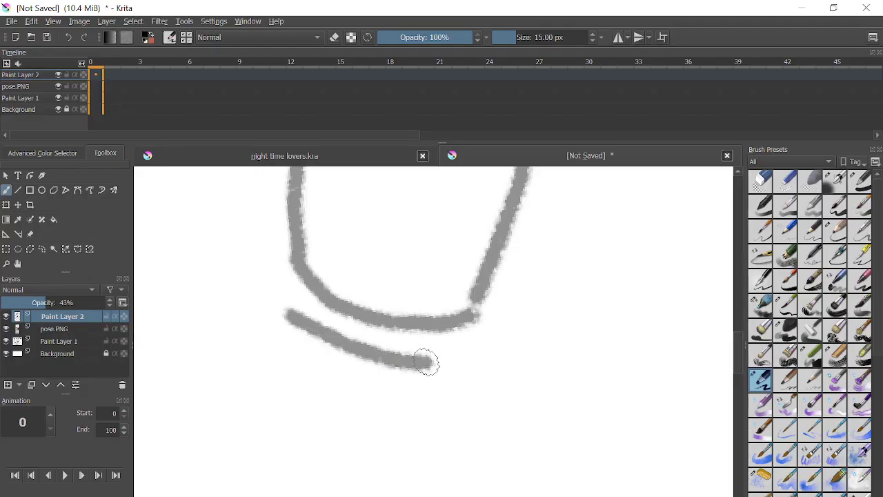
{"action": "left_click_drag", "start_coordinate": [291, 350], "coordinate": [306, 439]}
{"action": "mouse_move", "coordinate": [429, 354]}
{"action": "left_mouse_down"}
{"action": "mouse_move", "coordinate": [460, 430]}
{"action": "mouse_move", "coordinate": [325, 450]}
{"action": "mouse_move", "coordinate": [310, 441]}
{"action": "left_mouse_up"}
- Try a large circle beside the torso and curved arm lines over its upper part, and undo them
{"action": "scroll", "coordinate": [445, 399], "scroll_direction": "down", "scroll_amount": 5}
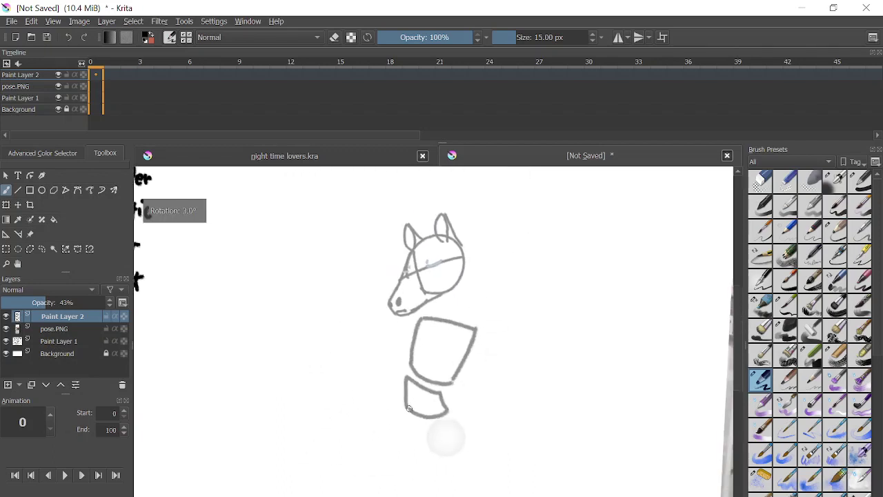
{"action": "scroll", "coordinate": [409, 410], "scroll_direction": "down", "scroll_amount": 3}
{"action": "scroll", "coordinate": [410, 410], "scroll_direction": "up", "scroll_amount": 6}
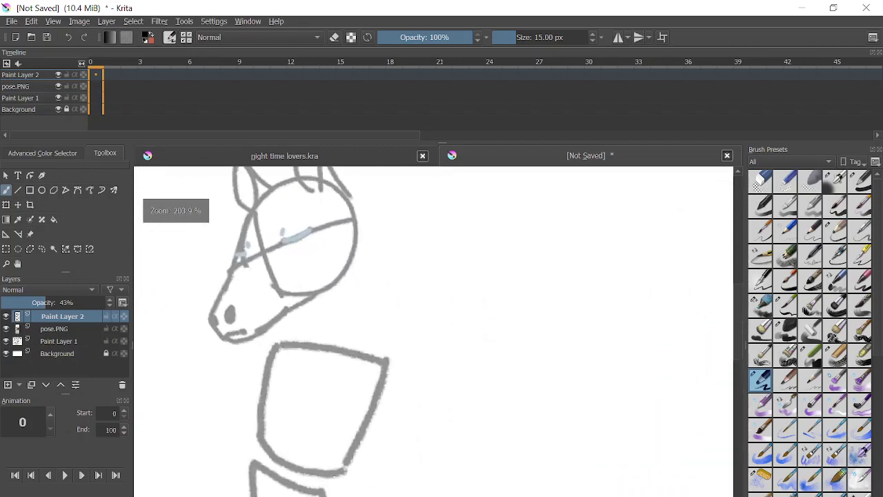
{"action": "mouse_move", "coordinate": [416, 405]}
{"action": "left_mouse_down"}
{"action": "mouse_move", "coordinate": [409, 332]}
{"action": "mouse_move", "coordinate": [460, 388]}
{"action": "mouse_move", "coordinate": [424, 408]}
{"action": "left_mouse_up"}
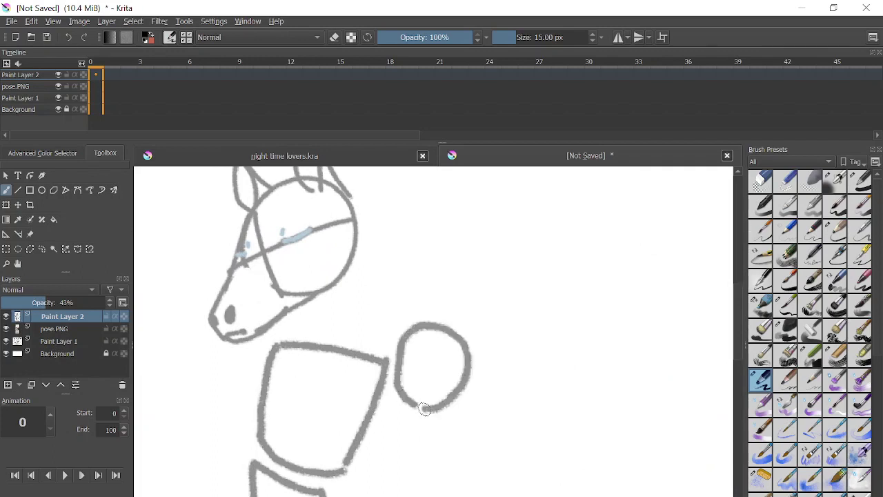
{"action": "key", "text": "ctrl+z"}
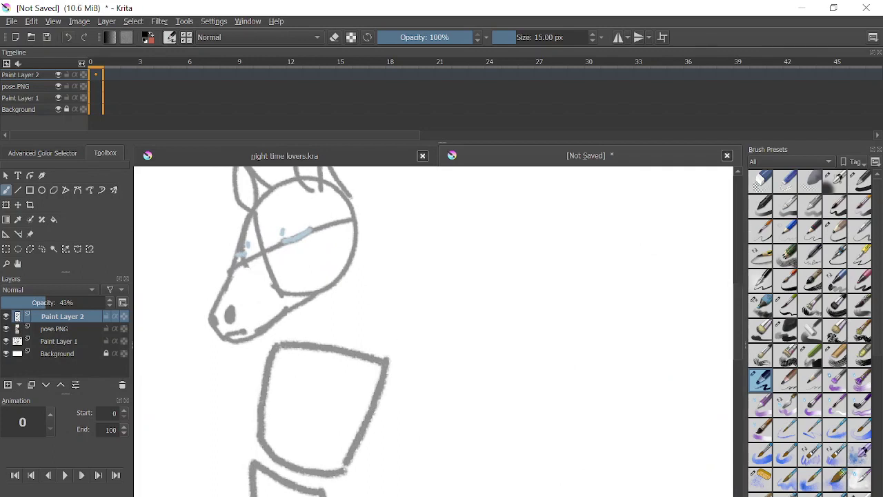
{"action": "scroll", "coordinate": [327, 419], "scroll_direction": "up", "scroll_amount": 1}
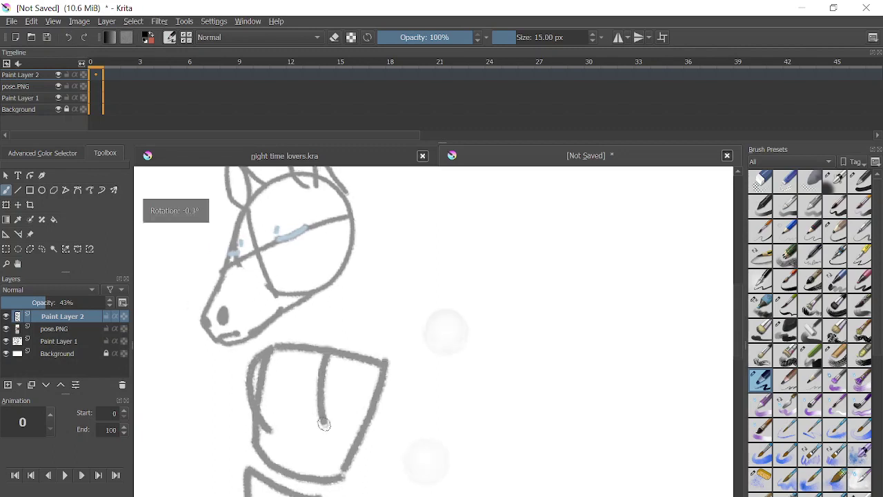
{"action": "key", "text": "ctrl+z"}
{"action": "key", "text": "ctrl+z"}
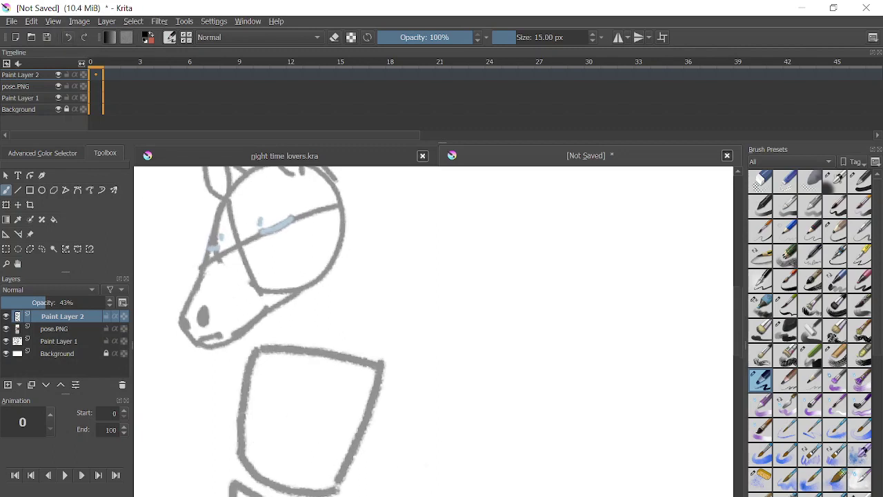
- Undo a trial oval over the torso's shoulder beneath the muzzle and sketch a small shoulder circle at the opposite upper corner
{"action": "mouse_move", "coordinate": [216, 400]}
{"action": "left_mouse_down"}
{"action": "mouse_move", "coordinate": [278, 345]}
{"action": "mouse_move", "coordinate": [296, 407]}
{"action": "left_mouse_up"}
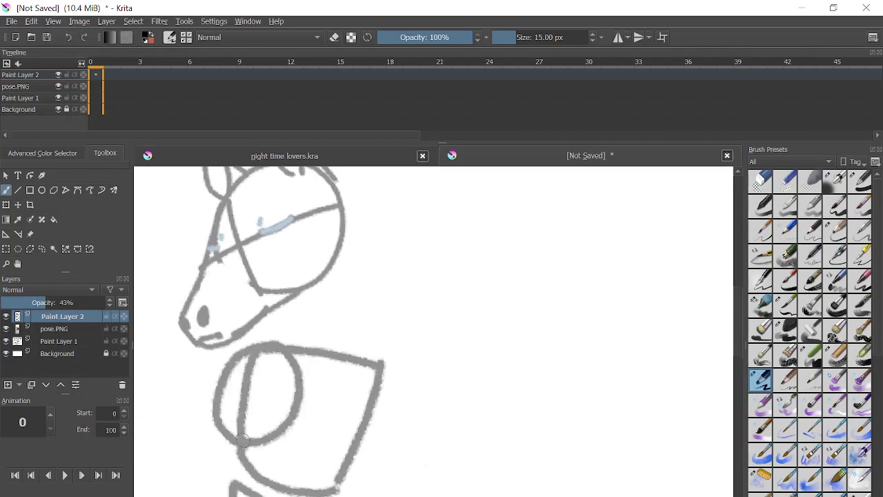
{"action": "left_click", "coordinate": [79, 21]}
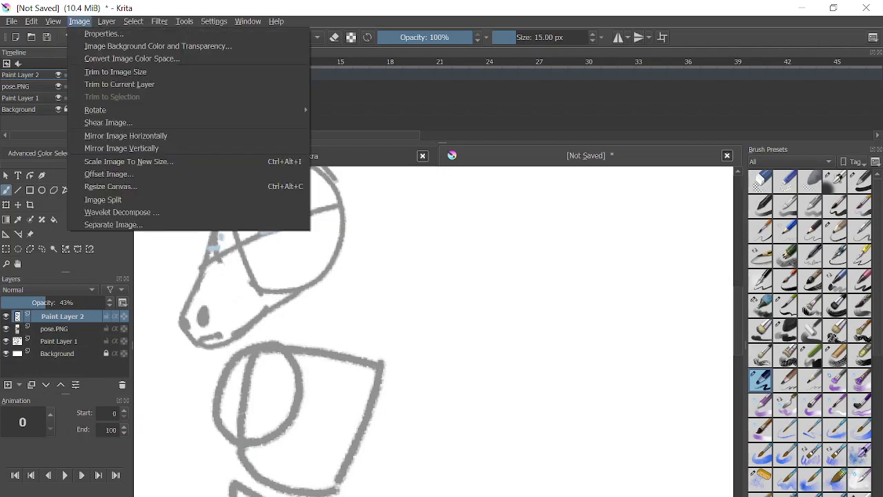
{"action": "key", "text": "Escape"}
{"action": "key", "text": "ctrl+z"}
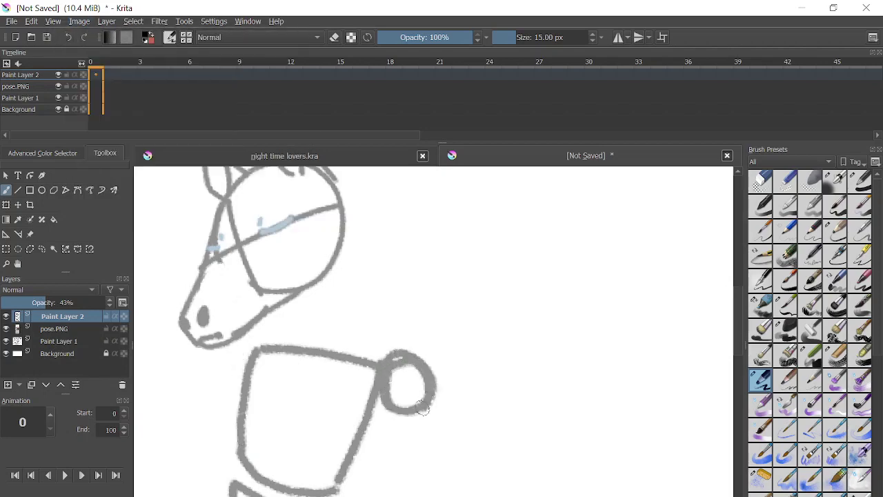
- Check the browser pose reference, try a small spiral-like joint circle beside the head in Krita, and undo it
{"action": "key", "text": "alt+Tab"}
{"action": "key", "text": "alt+Tab"}
{"action": "scroll", "coordinate": [423, 408], "scroll_direction": "up", "scroll_amount": 2}
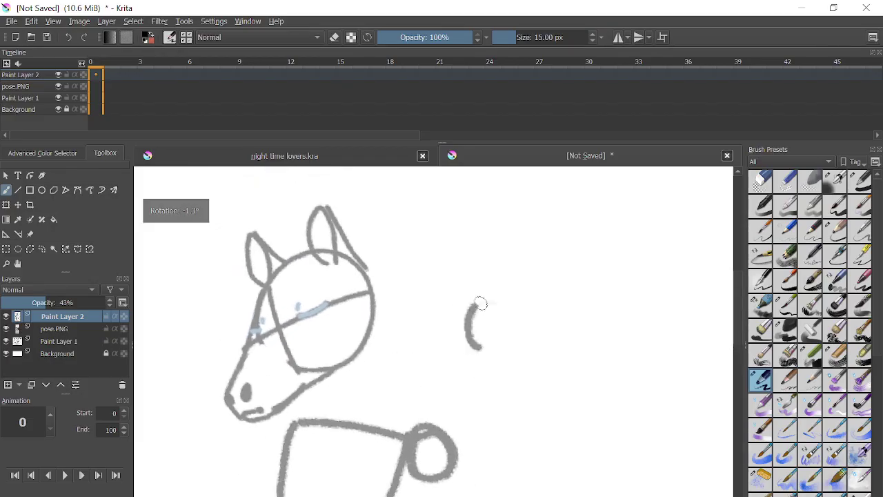
{"action": "left_click_drag", "start_coordinate": [481, 303], "coordinate": [487, 316]}
{"action": "scroll", "coordinate": [477, 319], "scroll_direction": "down", "scroll_amount": 5}
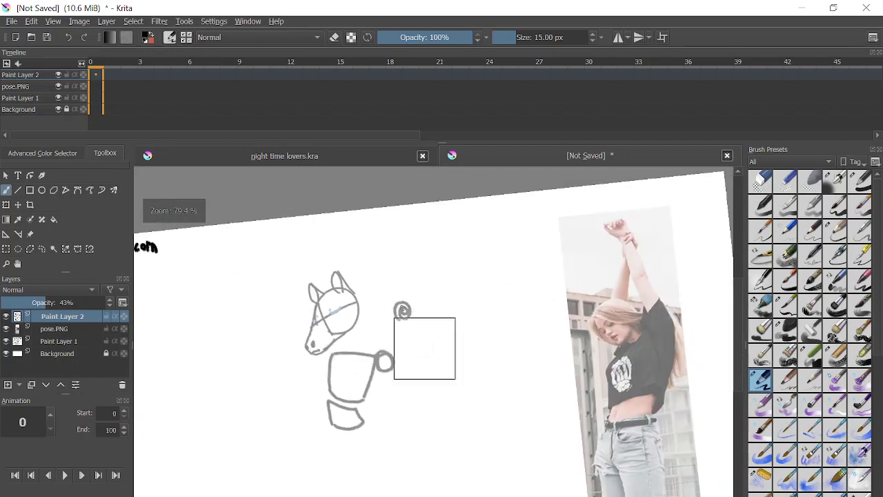
{"action": "scroll", "coordinate": [403, 310], "scroll_direction": "up", "scroll_amount": 4}
{"action": "left_click_drag", "start_coordinate": [467, 363], "coordinate": [503, 406]}
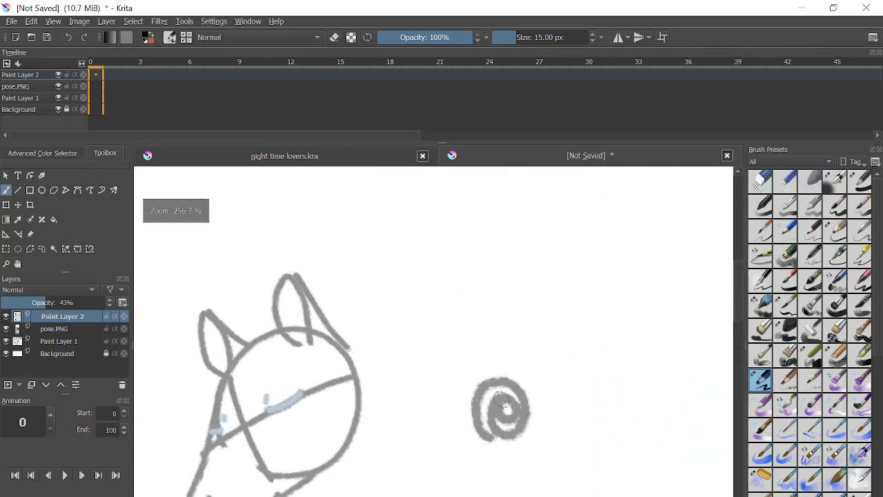
{"action": "key", "text": "ctrl+z"}
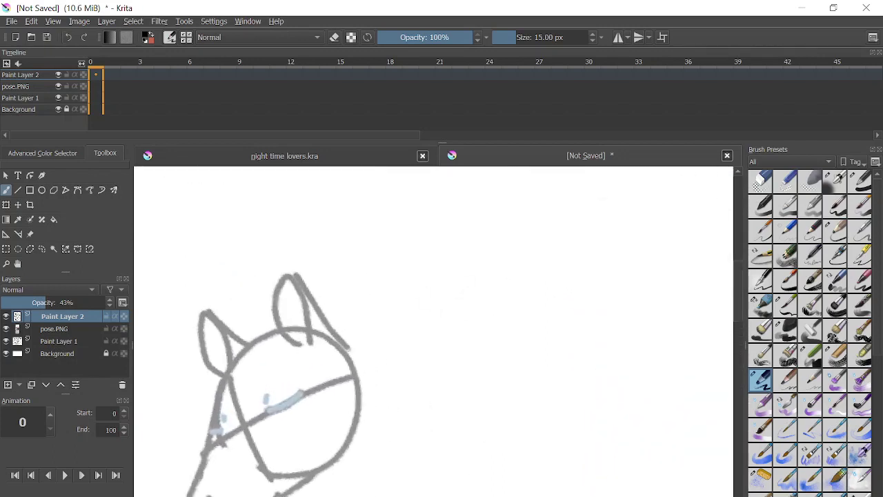
- Sketch one small joint circle beside the head and another above it, and build an angled hand block around the upper one
{"action": "mouse_move", "coordinate": [415, 422]}
{"action": "left_mouse_down"}
{"action": "mouse_move", "coordinate": [400, 407]}
{"action": "mouse_move", "coordinate": [407, 423]}
{"action": "left_mouse_up"}
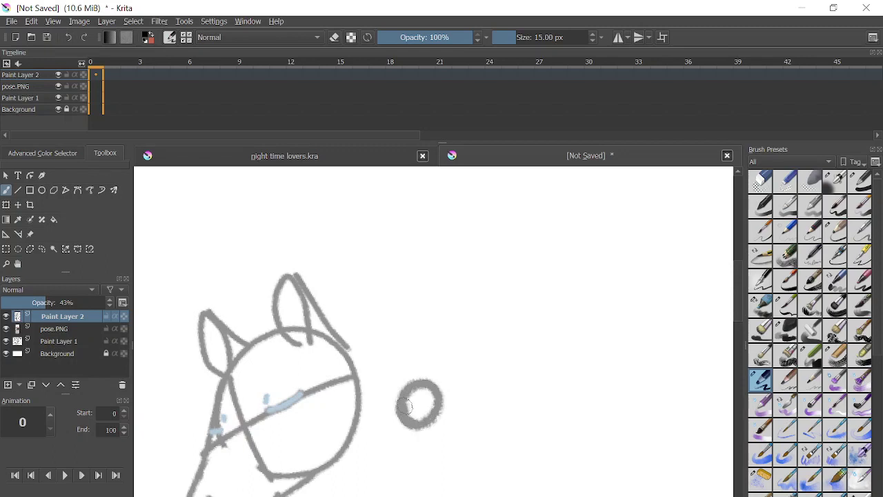
{"action": "mouse_move", "coordinate": [512, 312]}
{"action": "left_mouse_down"}
{"action": "mouse_move", "coordinate": [537, 318]}
{"action": "mouse_move", "coordinate": [511, 315]}
{"action": "left_mouse_up"}
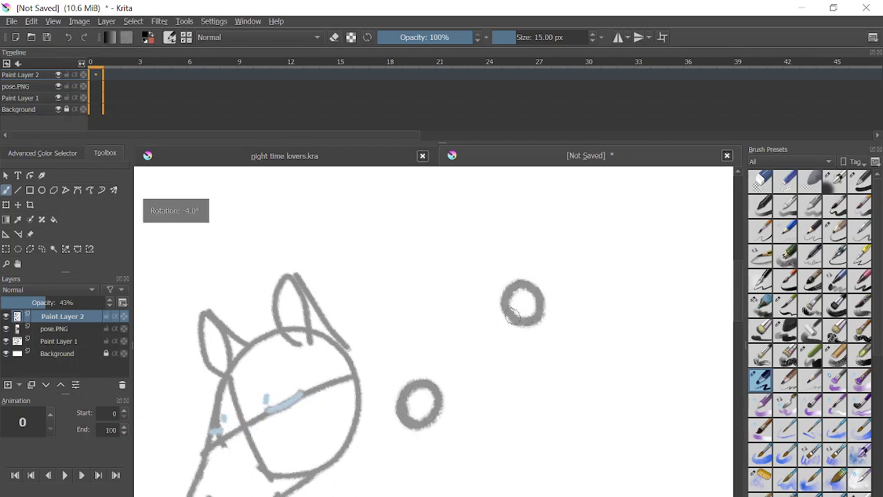
{"action": "scroll", "coordinate": [434, 331], "scroll_direction": "up", "scroll_amount": 2}
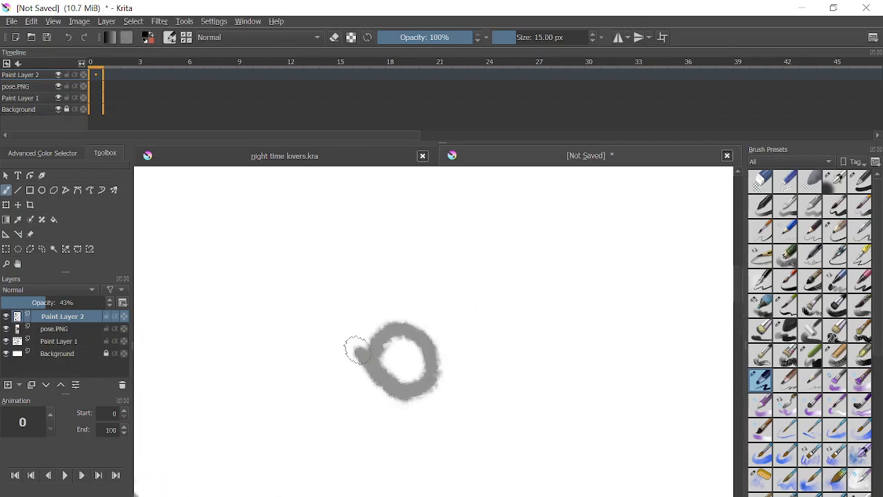
{"action": "mouse_move", "coordinate": [355, 349]}
{"action": "left_mouse_down"}
{"action": "mouse_move", "coordinate": [375, 347]}
{"action": "mouse_move", "coordinate": [430, 274]}
{"action": "mouse_move", "coordinate": [451, 270]}
{"action": "mouse_move", "coordinate": [494, 305]}
{"action": "mouse_move", "coordinate": [438, 385]}
{"action": "mouse_move", "coordinate": [480, 346]}
{"action": "mouse_move", "coordinate": [400, 401]}
{"action": "mouse_move", "coordinate": [374, 466]}
{"action": "mouse_move", "coordinate": [355, 283]}
{"action": "mouse_move", "coordinate": [395, 294]}
{"action": "left_mouse_up"}
{"action": "scroll", "coordinate": [400, 403], "scroll_direction": "up", "scroll_amount": 1}
{"action": "key", "text": "ctrl+z"}
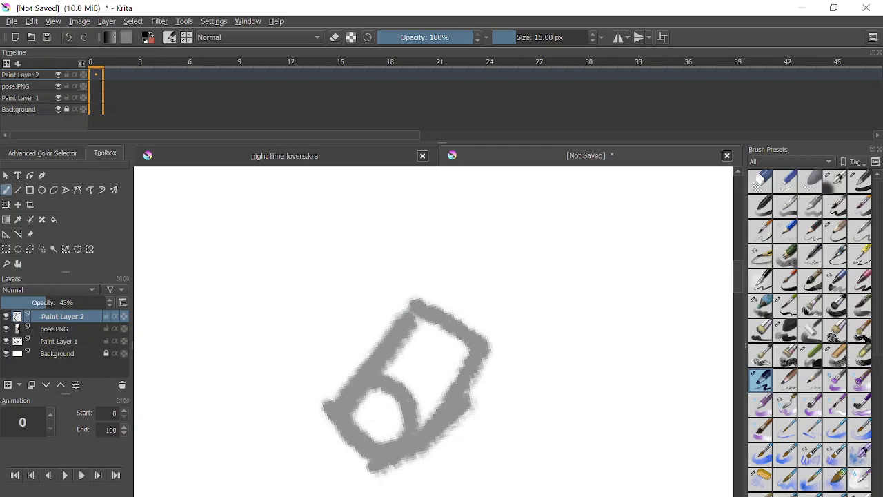
{"action": "left_click_drag", "start_coordinate": [370, 415], "coordinate": [362, 313]}
{"action": "key", "text": "ctrl+z"}
- Change the brush colour to light blue and sketch curved finger lines rising from the hand block
{"action": "left_click", "coordinate": [56, 152]}
{"action": "left_click", "coordinate": [67, 218]}
{"action": "mouse_move", "coordinate": [373, 414]}
{"action": "left_mouse_down"}
{"action": "mouse_move", "coordinate": [365, 306]}
{"action": "mouse_move", "coordinate": [341, 266]}
{"action": "mouse_move", "coordinate": [438, 352]}
{"action": "mouse_move", "coordinate": [429, 372]}
{"action": "left_mouse_up"}
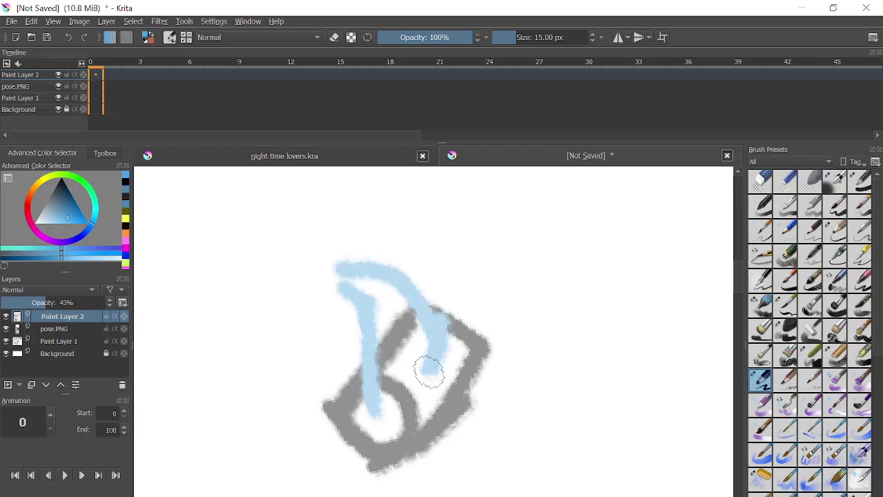
{"action": "left_click_drag", "start_coordinate": [440, 318], "coordinate": [410, 252]}
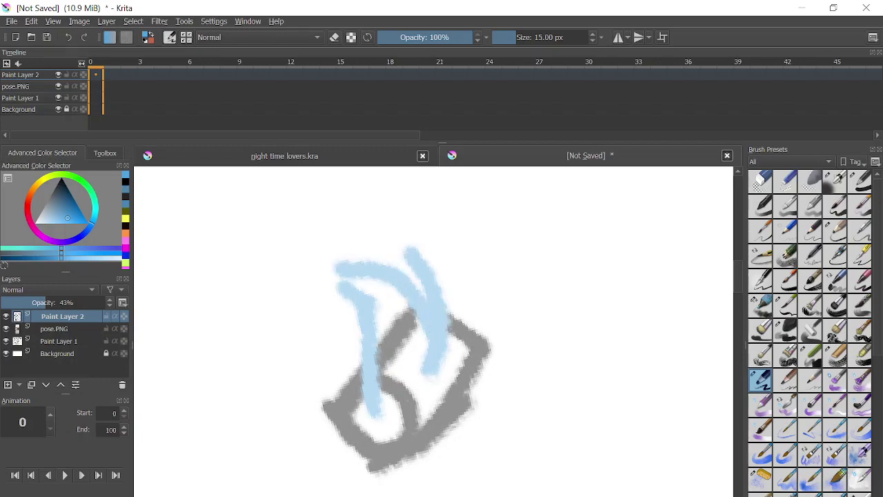
{"action": "key", "text": "ctrl+z"}
{"action": "mouse_move", "coordinate": [422, 309]}
{"action": "left_mouse_down"}
{"action": "mouse_move", "coordinate": [375, 232]}
{"action": "mouse_move", "coordinate": [452, 257]}
{"action": "mouse_move", "coordinate": [461, 321]}
{"action": "left_mouse_up"}
{"action": "scroll", "coordinate": [461, 323], "scroll_direction": "down", "scroll_amount": 4}
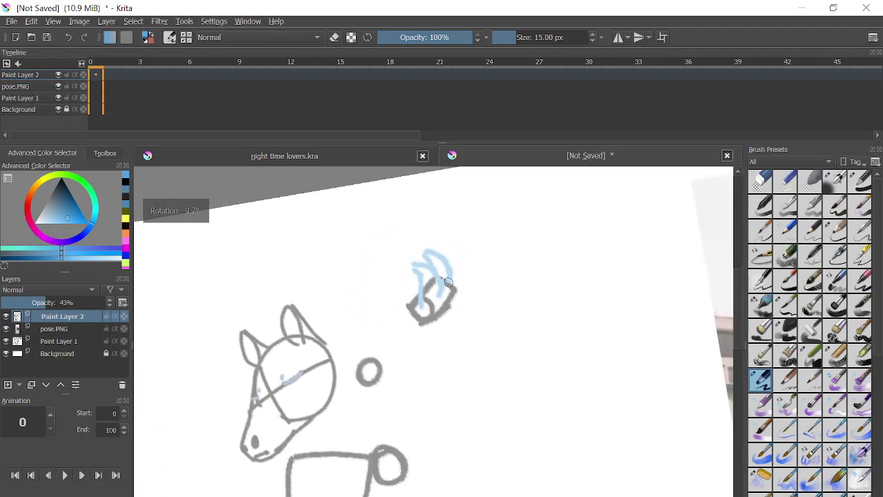
{"action": "scroll", "coordinate": [448, 281], "scroll_direction": "down", "scroll_amount": 3}
{"action": "left_click_drag", "start_coordinate": [449, 281], "coordinate": [384, 289]}
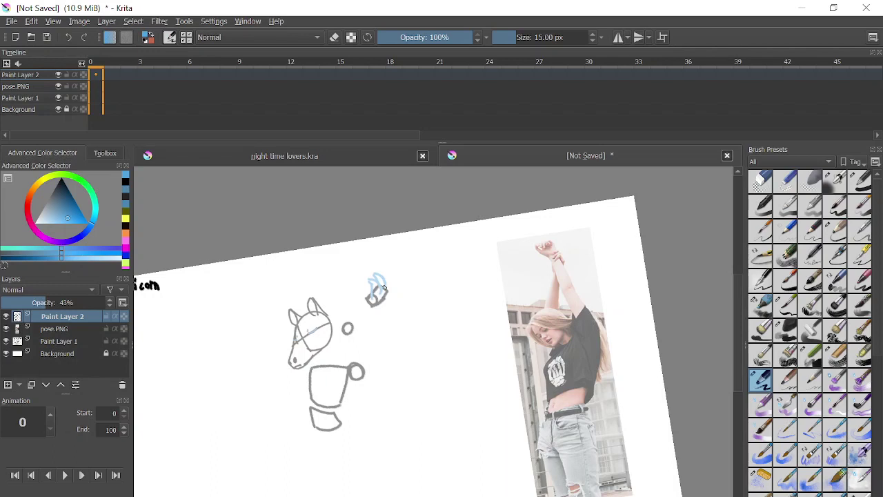
{"action": "left_click_drag", "start_coordinate": [385, 289], "coordinate": [390, 278]}
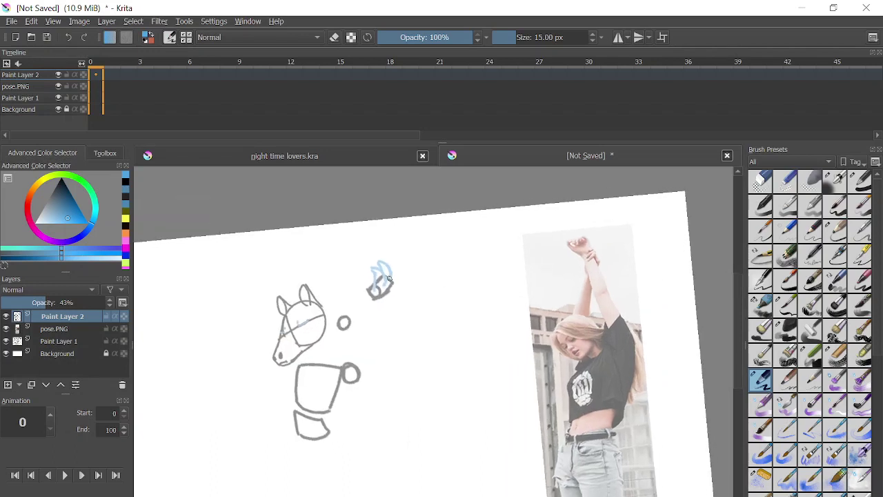
- Select the hand sketch with a polygonal outline, rotate it until the fingers point toward the muzzle side, and move it above the horse head
{"action": "left_click", "coordinate": [105, 153]}
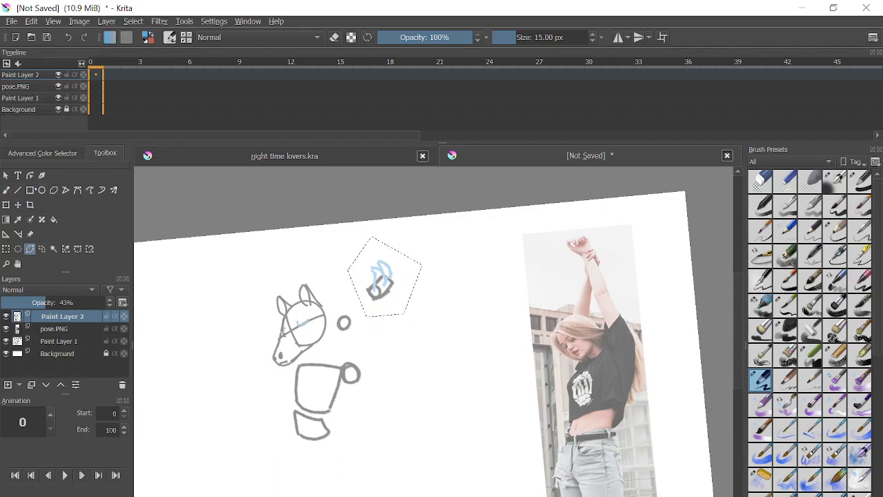
{"action": "key", "text": "ctrl+t"}
{"action": "left_click_drag", "start_coordinate": [385, 275], "coordinate": [395, 266]}
{"action": "left_click_drag", "start_coordinate": [352, 318], "coordinate": [378, 321]}
{"action": "mouse_move", "coordinate": [400, 280]}
{"action": "left_mouse_down"}
{"action": "mouse_move", "coordinate": [369, 279]}
{"action": "mouse_move", "coordinate": [385, 271]}
{"action": "mouse_move", "coordinate": [382, 280]}
{"action": "left_mouse_up"}
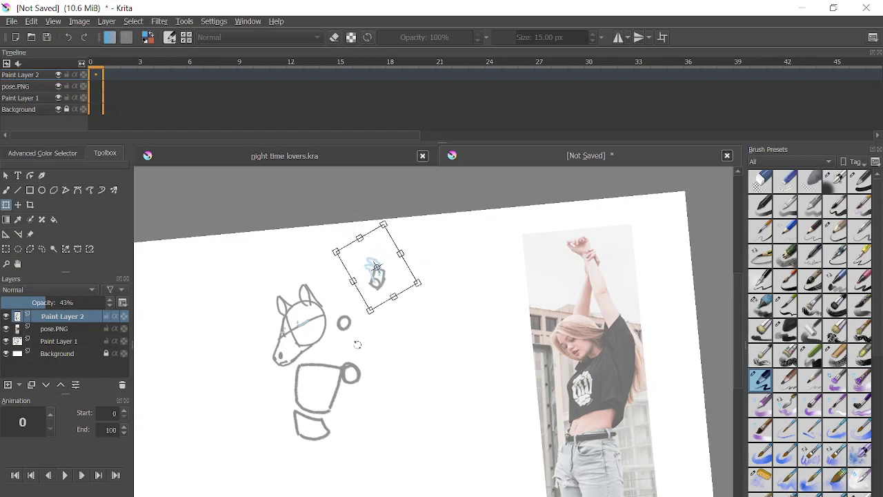
{"action": "left_click_drag", "start_coordinate": [358, 344], "coordinate": [382, 337]}
{"action": "left_click_drag", "start_coordinate": [380, 276], "coordinate": [336, 284]}
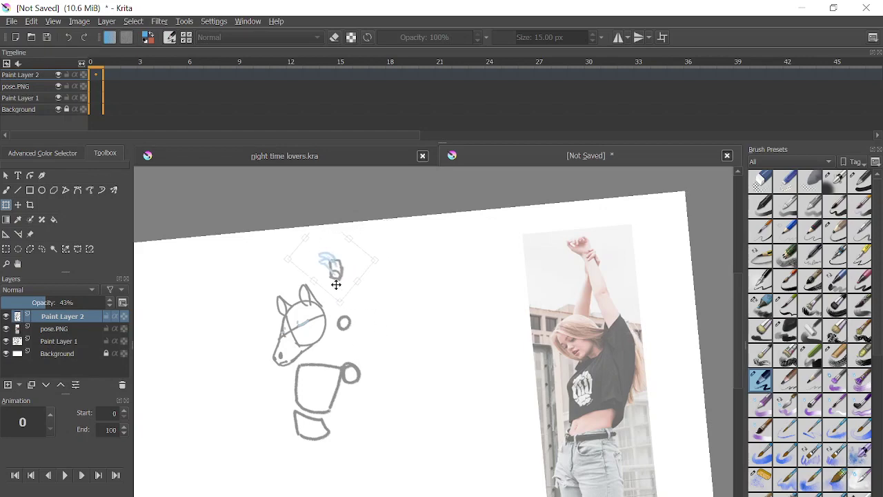
{"action": "left_click_drag", "start_coordinate": [335, 323], "coordinate": [375, 310]}
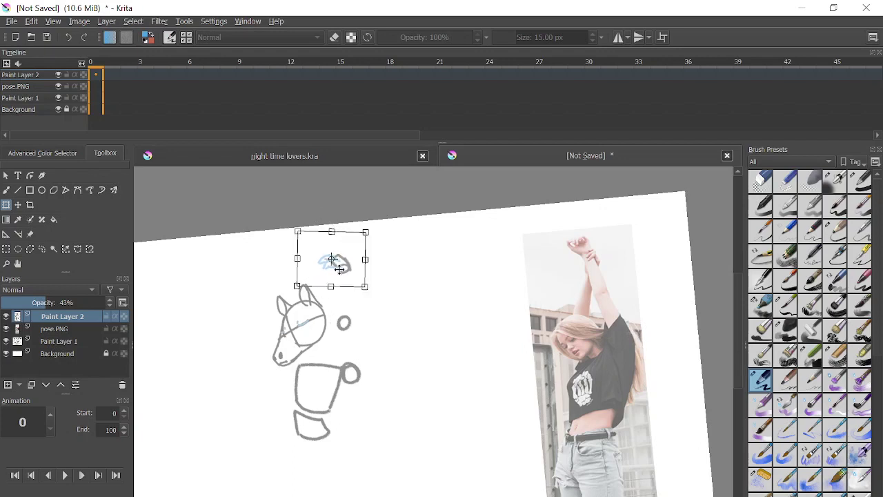
{"action": "left_click_drag", "start_coordinate": [340, 269], "coordinate": [324, 273]}
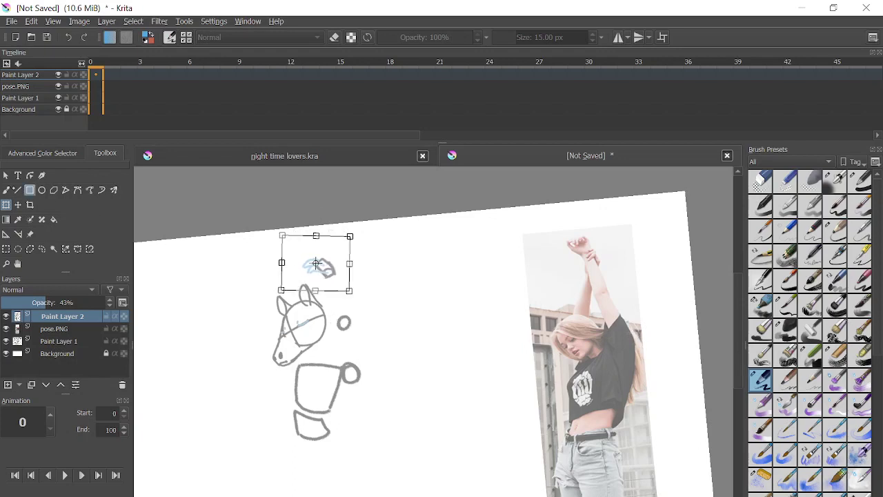
- Select the small joint circle behind the head, move it closer to the head, and return to freehand brush drawing
{"action": "left_click", "coordinate": [5, 192]}
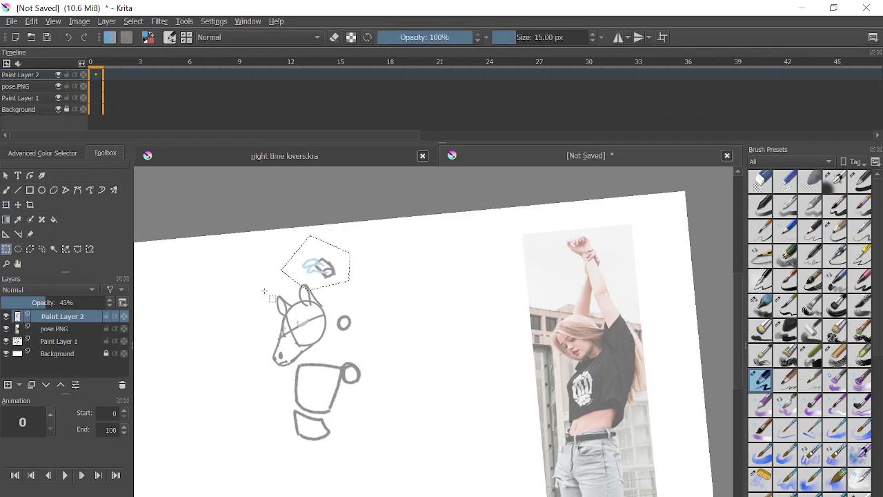
{"action": "left_click_drag", "start_coordinate": [363, 335], "coordinate": [363, 336]}
{"action": "key", "text": "t"}
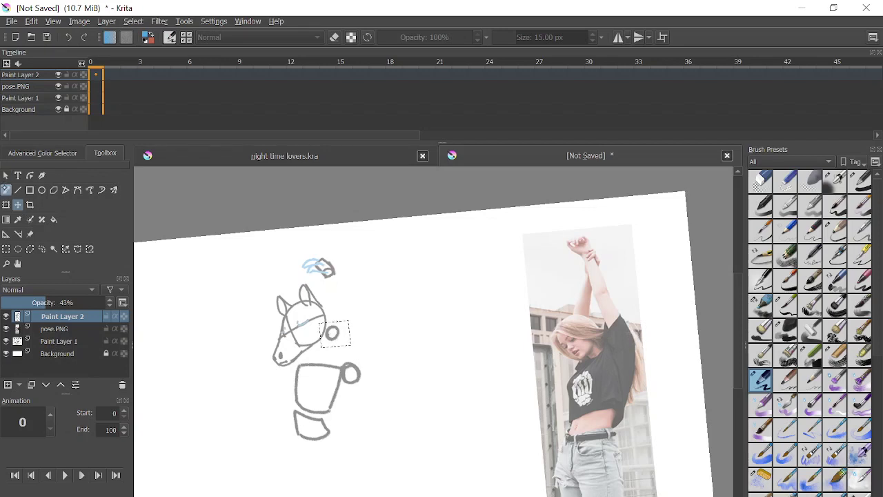
{"action": "key", "text": "b"}
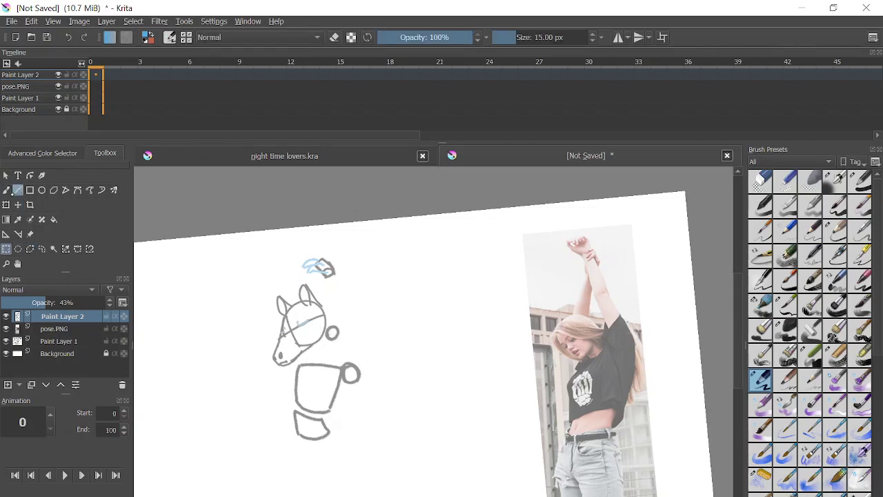
- Try a light blue and a dark blue shoulder arc at the torso's upper corner beneath the muzzle, undoing each
{"action": "scroll", "coordinate": [296, 373], "scroll_direction": "up", "scroll_amount": 4}
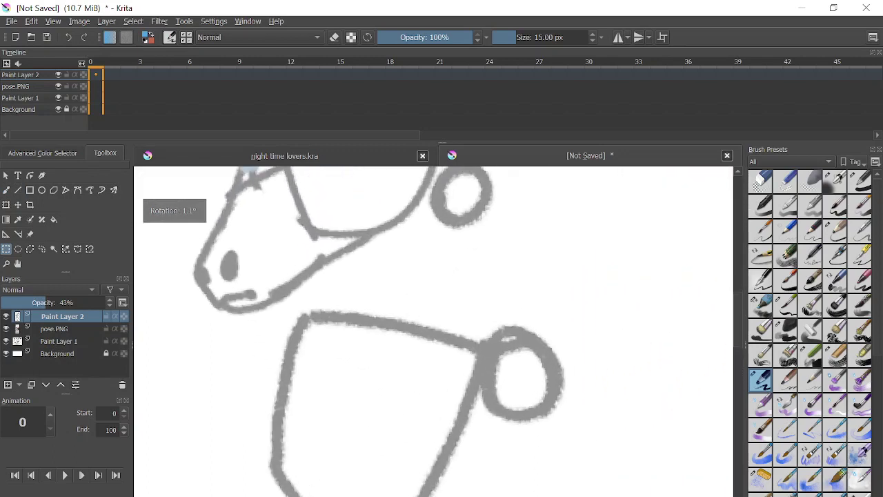
{"action": "scroll", "coordinate": [310, 407], "scroll_direction": "up", "scroll_amount": 1}
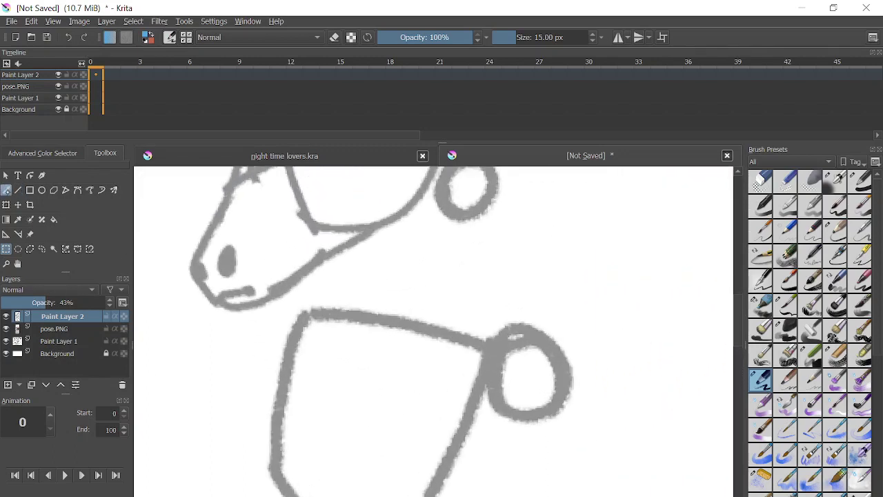
{"action": "mouse_move", "coordinate": [287, 381]}
{"action": "left_mouse_down"}
{"action": "mouse_move", "coordinate": [283, 317]}
{"action": "mouse_move", "coordinate": [301, 322]}
{"action": "left_mouse_up"}
{"action": "scroll", "coordinate": [355, 280], "scroll_direction": "up", "scroll_amount": 1}
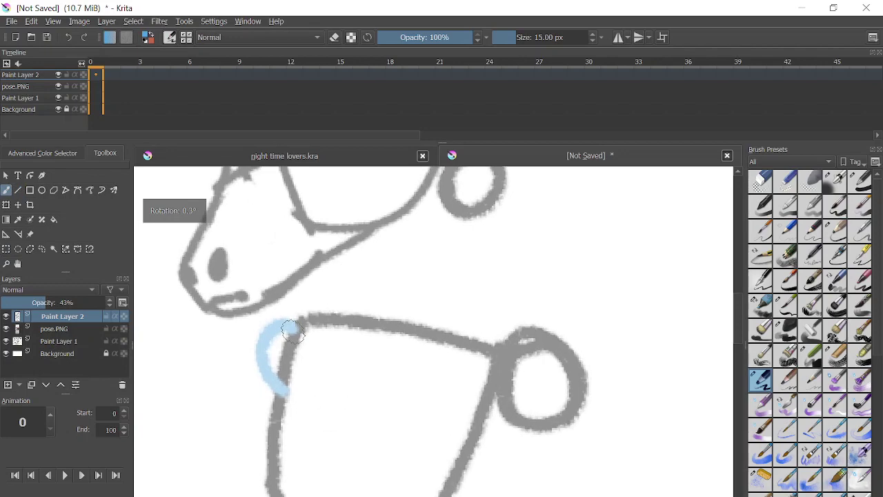
{"action": "left_click", "coordinate": [69, 38]}
{"action": "left_click", "coordinate": [43, 153]}
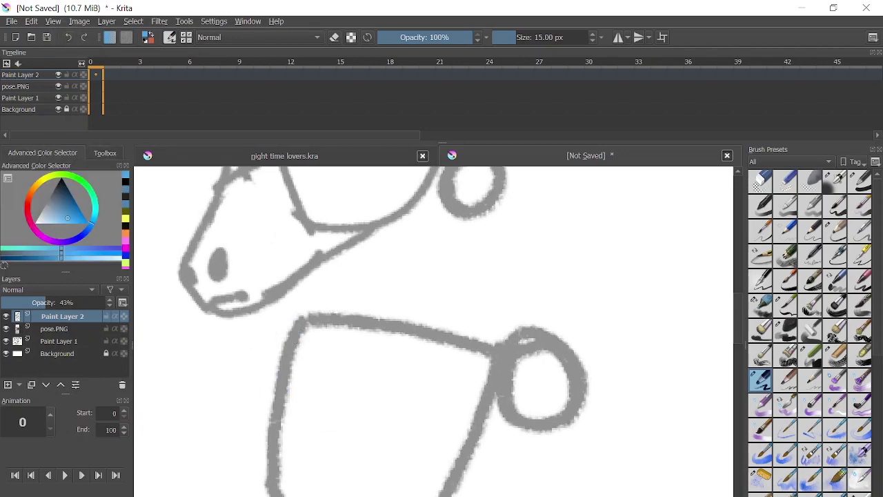
{"action": "left_click", "coordinate": [70, 194]}
{"action": "left_click_drag", "start_coordinate": [271, 365], "coordinate": [295, 316]}
{"action": "scroll", "coordinate": [311, 355], "scroll_direction": "up", "scroll_amount": 2}
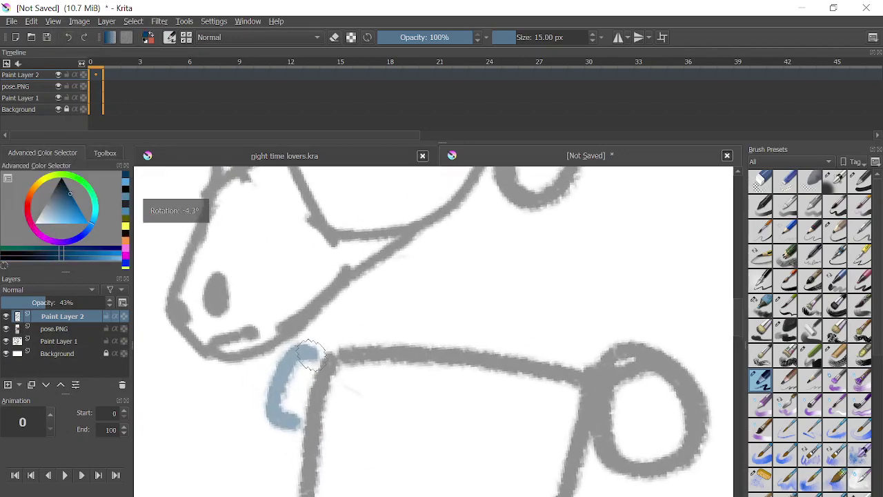
{"action": "scroll", "coordinate": [311, 356], "scroll_direction": "up", "scroll_amount": 1}
{"action": "left_click", "coordinate": [69, 37]}
- Change the brush colour to dark green and sketch a curved shoulder arc at the torso's upper corner beneath the muzzle
{"action": "left_click", "coordinate": [87, 186]}
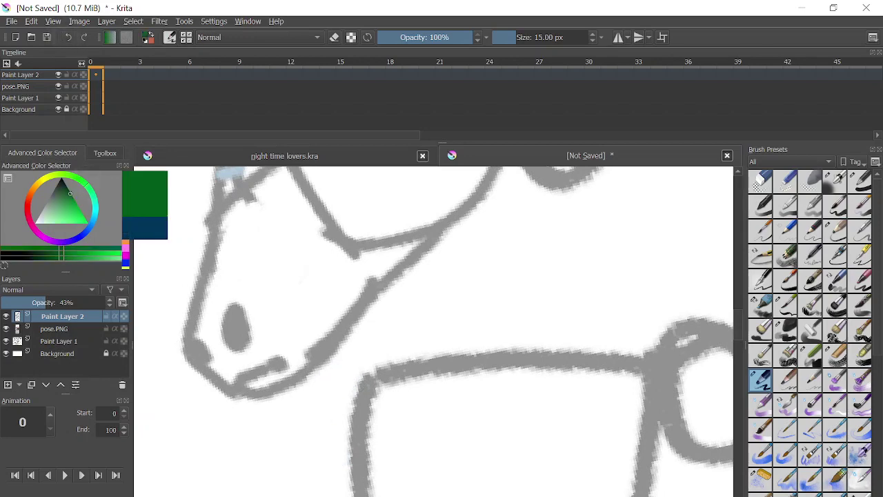
{"action": "mouse_move", "coordinate": [338, 490]}
{"action": "left_mouse_down"}
{"action": "mouse_move", "coordinate": [347, 391]}
{"action": "mouse_move", "coordinate": [357, 387]}
{"action": "mouse_move", "coordinate": [322, 414]}
{"action": "mouse_move", "coordinate": [334, 472]}
{"action": "left_mouse_up"}
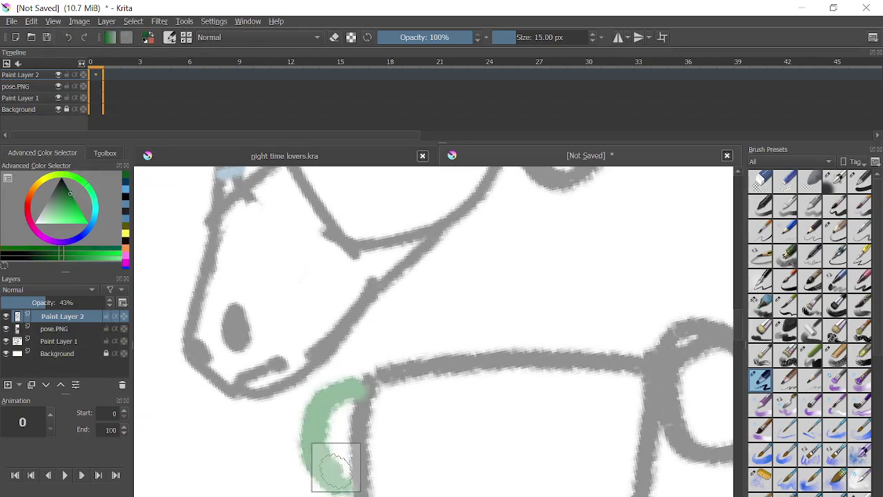
{"action": "scroll", "coordinate": [317, 434], "scroll_direction": "down", "scroll_amount": 2}
{"action": "scroll", "coordinate": [314, 431], "scroll_direction": "down", "scroll_amount": 1}
{"action": "scroll", "coordinate": [364, 371], "scroll_direction": "up", "scroll_amount": 1}
{"action": "scroll", "coordinate": [365, 371], "scroll_direction": "down", "scroll_amount": 2}
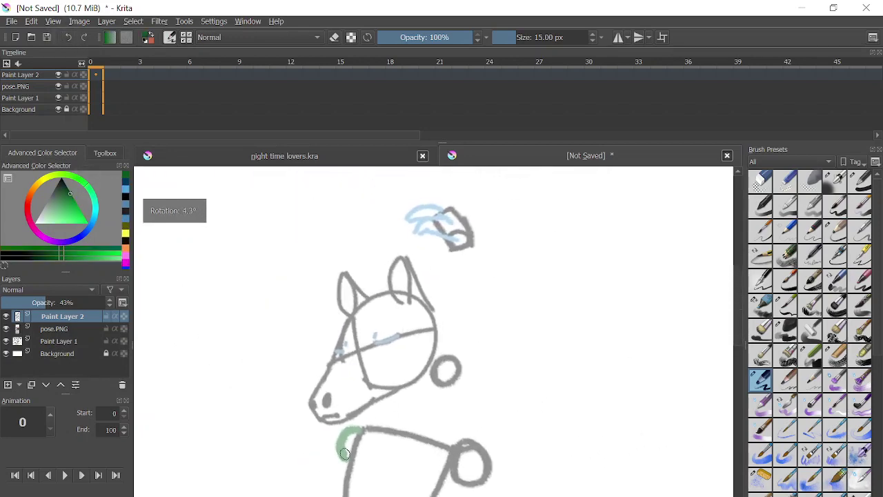
{"action": "scroll", "coordinate": [364, 370], "scroll_direction": "up", "scroll_amount": 1}
{"action": "scroll", "coordinate": [311, 376], "scroll_direction": "down", "scroll_amount": 2}
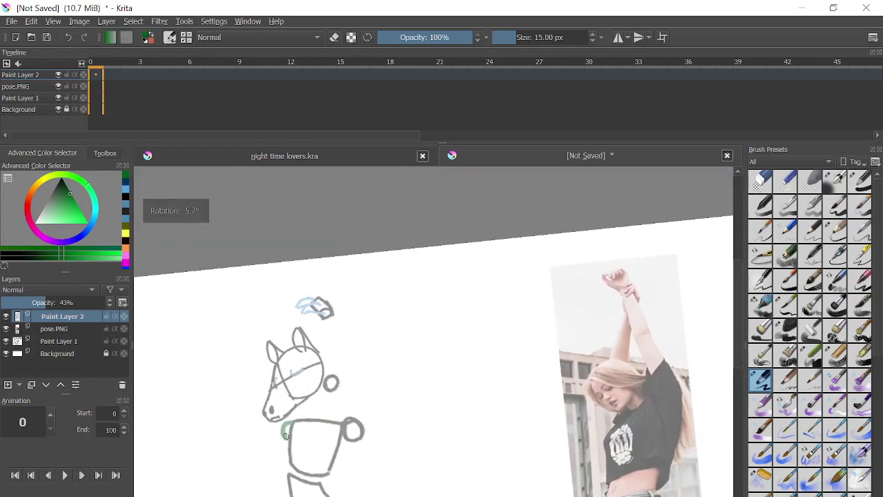
- Undo a trial green circle over the muzzle and sketch a small spiral-like joint circle in front of the face
{"action": "scroll", "coordinate": [310, 376], "scroll_direction": "up", "scroll_amount": 3}
{"action": "left_click_drag", "start_coordinate": [210, 386], "coordinate": [238, 424]}
{"action": "scroll", "coordinate": [239, 423], "scroll_direction": "down", "scroll_amount": 3}
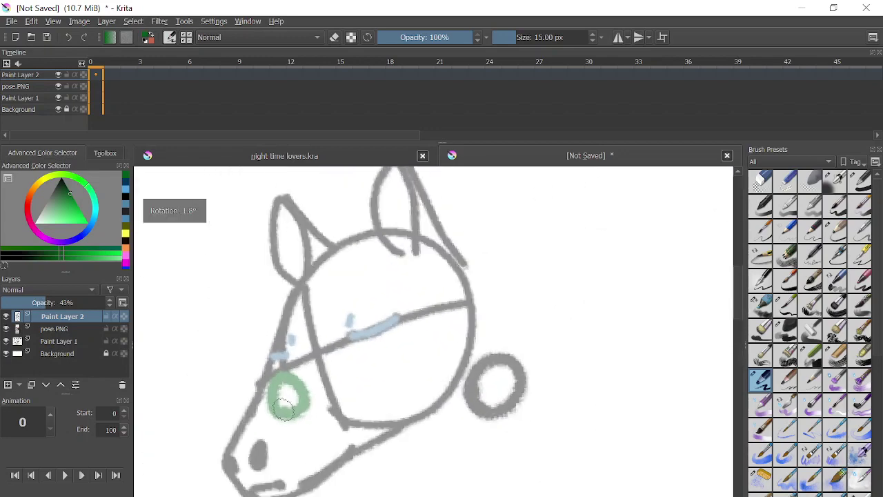
{"action": "mouse_move", "coordinate": [357, 390]}
{"action": "left_mouse_down"}
{"action": "mouse_move", "coordinate": [329, 437]}
{"action": "mouse_move", "coordinate": [329, 469]}
{"action": "mouse_move", "coordinate": [314, 485]}
{"action": "mouse_move", "coordinate": [368, 385]}
{"action": "left_mouse_up"}
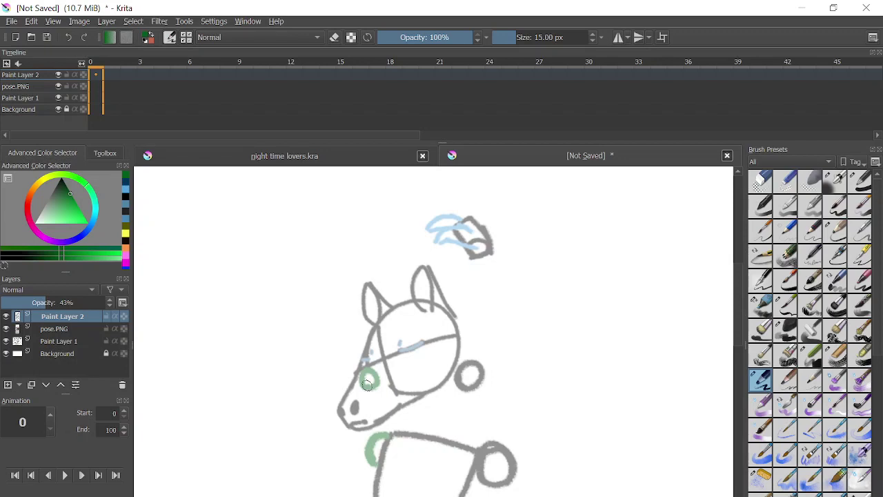
{"action": "key", "text": "ctrl+z"}
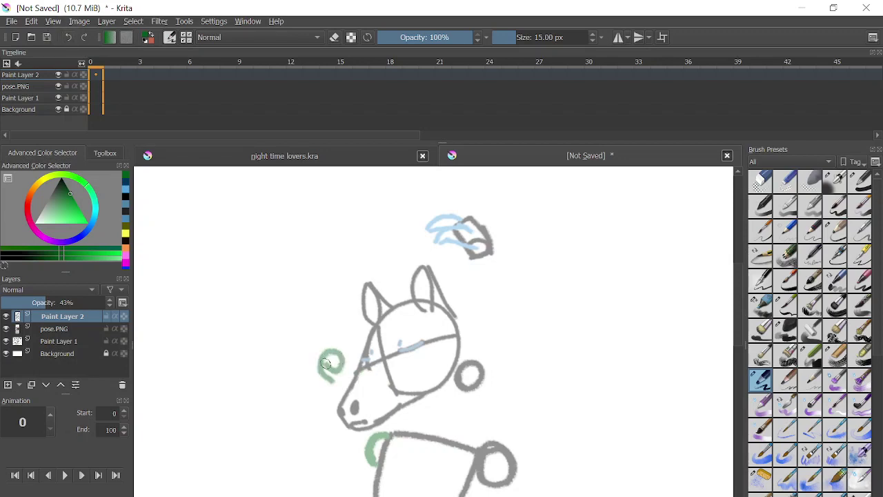
- Undo trial strokes above the ears and sketch a small green wrist circle with the second hand's first palm lines
{"action": "scroll", "coordinate": [394, 246], "scroll_direction": "up", "scroll_amount": 2}
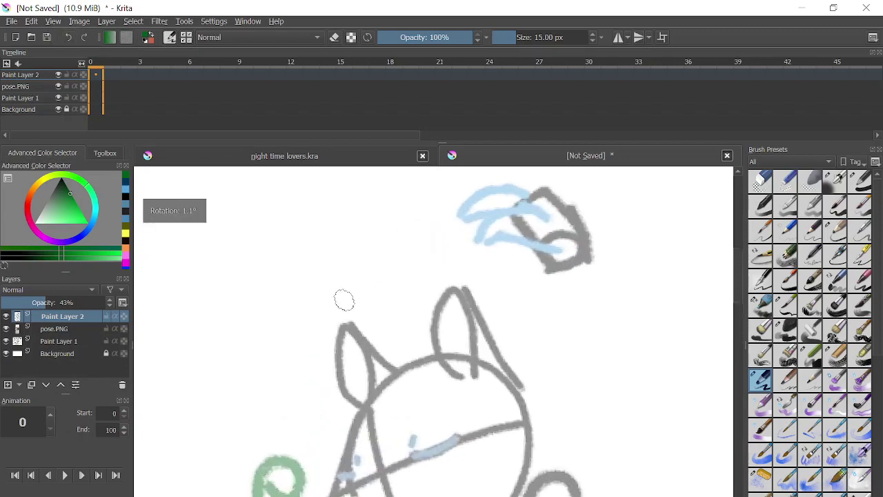
{"action": "mouse_move", "coordinate": [343, 301]}
{"action": "left_mouse_down"}
{"action": "mouse_move", "coordinate": [386, 280]}
{"action": "mouse_move", "coordinate": [344, 292]}
{"action": "mouse_move", "coordinate": [374, 275]}
{"action": "mouse_move", "coordinate": [354, 310]}
{"action": "mouse_move", "coordinate": [338, 296]}
{"action": "mouse_move", "coordinate": [387, 236]}
{"action": "mouse_move", "coordinate": [365, 261]}
{"action": "mouse_move", "coordinate": [398, 238]}
{"action": "mouse_move", "coordinate": [368, 317]}
{"action": "mouse_move", "coordinate": [435, 277]}
{"action": "left_mouse_up"}
{"action": "mouse_move", "coordinate": [335, 280]}
{"action": "left_mouse_down"}
{"action": "mouse_move", "coordinate": [375, 211]}
{"action": "mouse_move", "coordinate": [434, 198]}
{"action": "mouse_move", "coordinate": [399, 244]}
{"action": "mouse_move", "coordinate": [473, 232]}
{"action": "mouse_move", "coordinate": [434, 247]}
{"action": "mouse_move", "coordinate": [476, 280]}
{"action": "mouse_move", "coordinate": [441, 283]}
{"action": "left_mouse_up"}
{"action": "key", "text": "ctrl+z"}
{"action": "key", "text": "ctrl+z"}
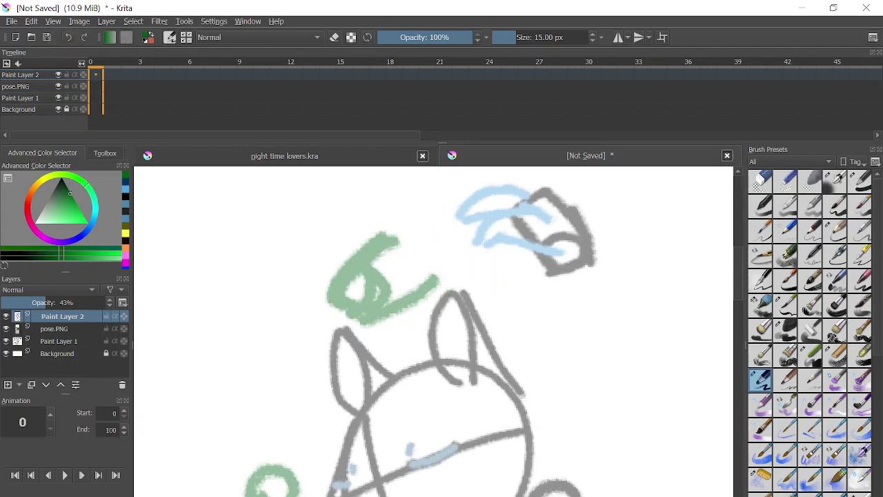
- Redo the first trial finger stroke and sketch upright green fingers across the second hand toward the blue fingers
{"action": "mouse_move", "coordinate": [334, 290]}
{"action": "left_mouse_down"}
{"action": "mouse_move", "coordinate": [344, 220]}
{"action": "mouse_move", "coordinate": [376, 211]}
{"action": "left_mouse_up"}
{"action": "scroll", "coordinate": [376, 215], "scroll_direction": "up", "scroll_amount": 3}
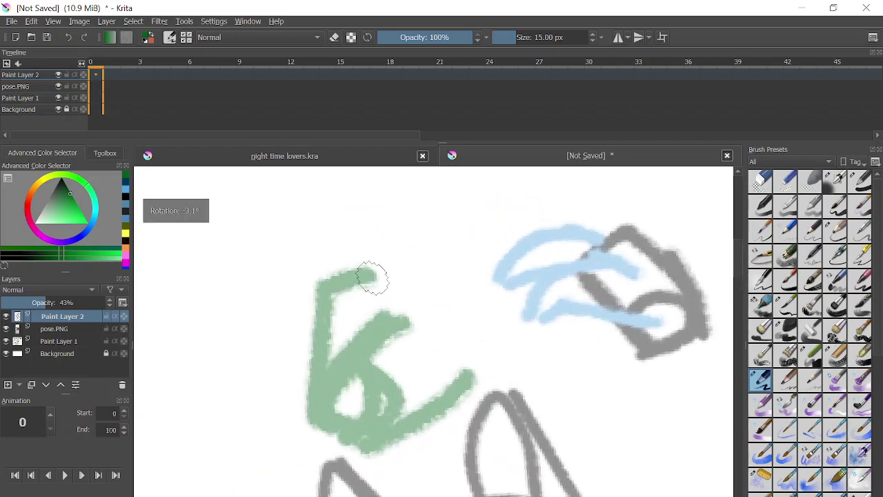
{"action": "left_click", "coordinate": [67, 37]}
{"action": "mouse_move", "coordinate": [312, 376]}
{"action": "left_mouse_down"}
{"action": "mouse_move", "coordinate": [309, 287]}
{"action": "mouse_move", "coordinate": [324, 256]}
{"action": "mouse_move", "coordinate": [380, 248]}
{"action": "mouse_move", "coordinate": [393, 268]}
{"action": "mouse_move", "coordinate": [370, 329]}
{"action": "mouse_move", "coordinate": [421, 242]}
{"action": "mouse_move", "coordinate": [416, 249]}
{"action": "mouse_move", "coordinate": [465, 239]}
{"action": "mouse_move", "coordinate": [447, 310]}
{"action": "mouse_move", "coordinate": [481, 239]}
{"action": "mouse_move", "coordinate": [505, 299]}
{"action": "mouse_move", "coordinate": [477, 345]}
{"action": "mouse_move", "coordinate": [509, 371]}
{"action": "mouse_move", "coordinate": [475, 390]}
{"action": "left_mouse_up"}
{"action": "scroll", "coordinate": [474, 390], "scroll_direction": "down", "scroll_amount": 3}
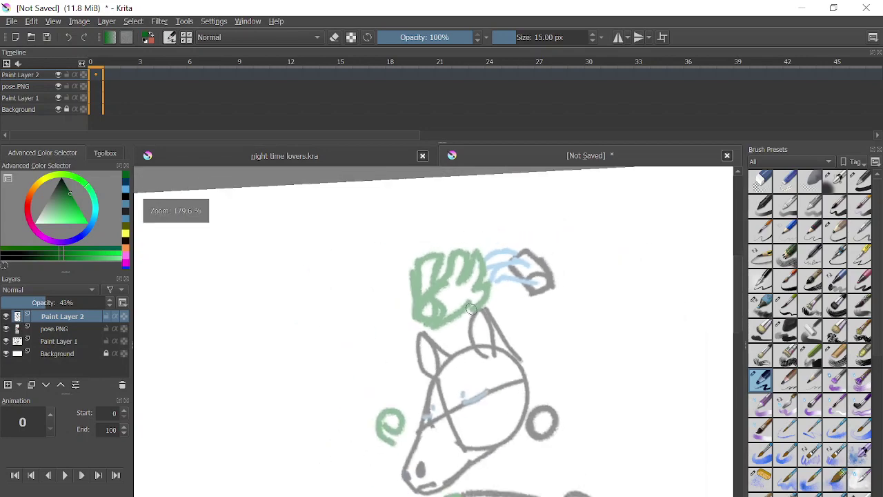
{"action": "scroll", "coordinate": [497, 264], "scroll_direction": "down", "scroll_amount": 1}
{"action": "scroll", "coordinate": [446, 278], "scroll_direction": "down", "scroll_amount": 2}
{"action": "scroll", "coordinate": [450, 245], "scroll_direction": "up", "scroll_amount": 1}
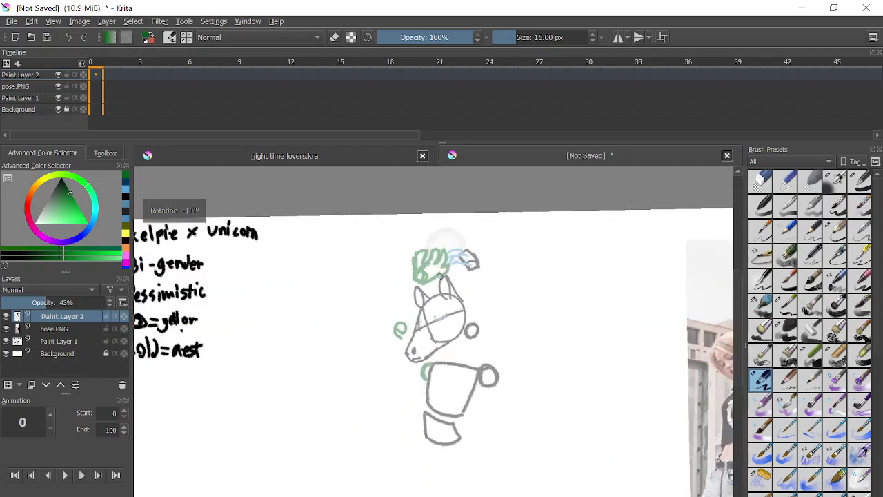
{"action": "scroll", "coordinate": [452, 241], "scroll_direction": "up", "scroll_amount": 3}
{"action": "scroll", "coordinate": [400, 367], "scroll_direction": "up", "scroll_amount": 3}
- Undo the green finger strokes one by one back to the palm and its first upright line
{"action": "left_click", "coordinate": [67, 37]}
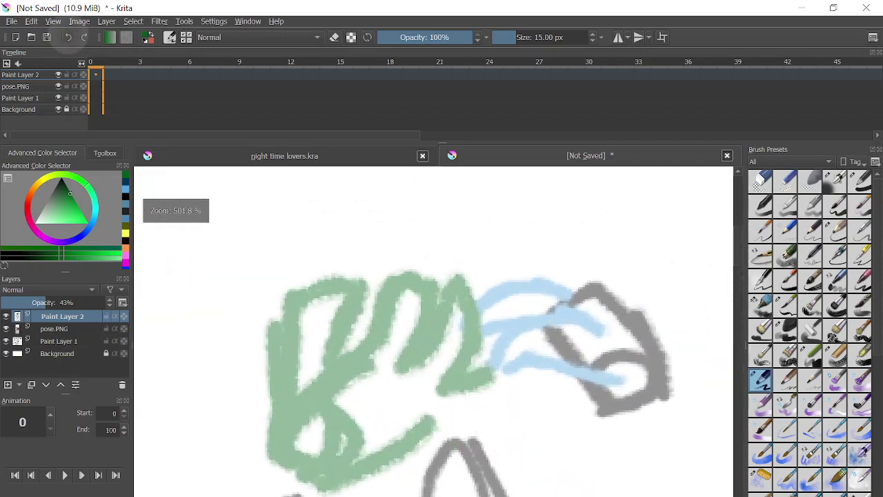
{"action": "left_click", "coordinate": [68, 37]}
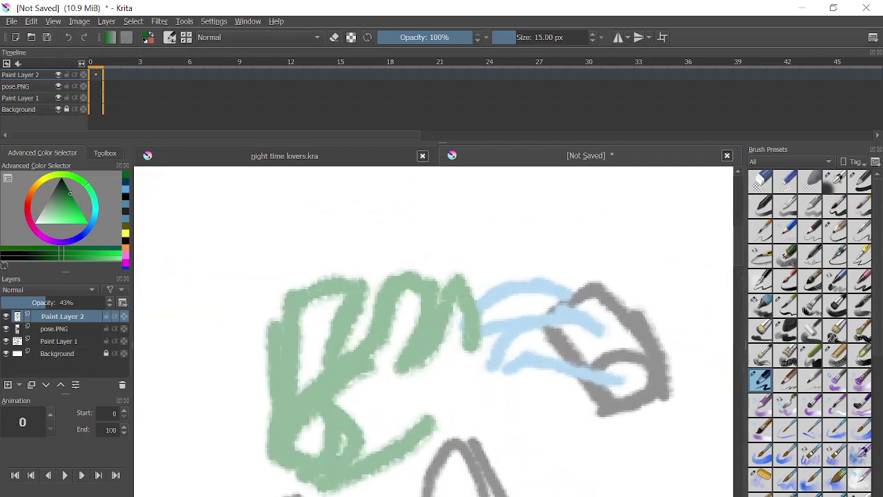
{"action": "key", "text": "ctrl+z"}
{"action": "key", "text": "ctrl+z"}
{"action": "key", "text": "ctrl+z"}
{"action": "key", "text": "ctrl+z"}
{"action": "key", "text": "ctrl+z"}
{"action": "key", "text": "ctrl+z"}
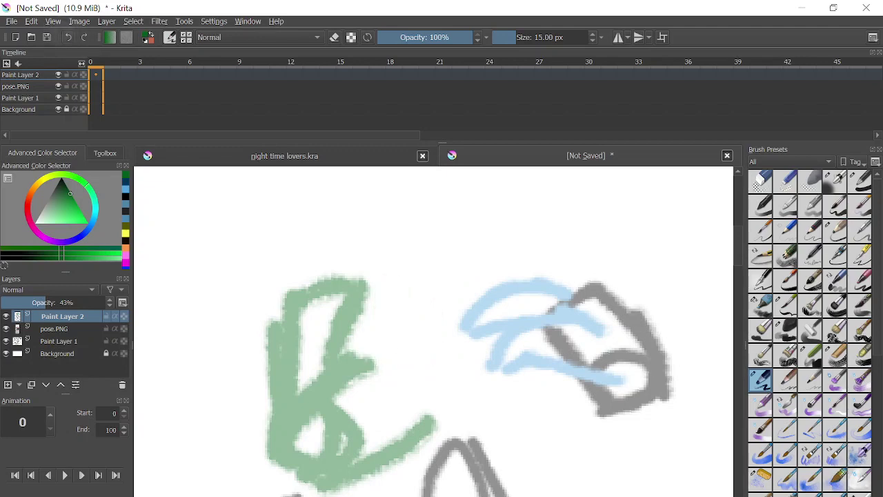
{"action": "key", "text": "ctrl+z"}
{"action": "key", "text": "ctrl+z"}
{"action": "key", "text": "ctrl+z"}
{"action": "key", "text": "ctrl+z"}
{"action": "key", "text": "ctrl+z"}
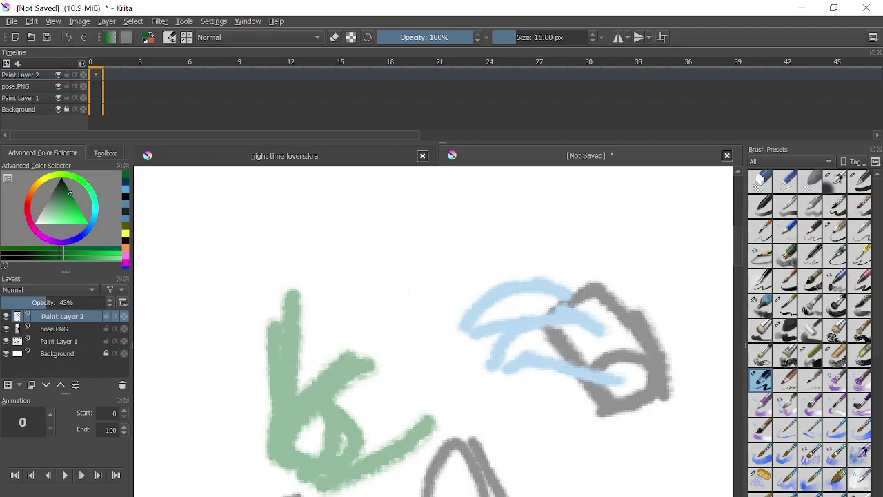
- Try a set of slanted, pointed green fingers with a closed palm outline above the ears, and undo it
{"action": "mouse_move", "coordinate": [290, 386]}
{"action": "left_mouse_down"}
{"action": "mouse_move", "coordinate": [351, 276]}
{"action": "mouse_move", "coordinate": [365, 359]}
{"action": "mouse_move", "coordinate": [363, 339]}
{"action": "mouse_move", "coordinate": [405, 304]}
{"action": "mouse_move", "coordinate": [394, 369]}
{"action": "mouse_move", "coordinate": [418, 305]}
{"action": "mouse_move", "coordinate": [432, 394]}
{"action": "mouse_move", "coordinate": [458, 386]}
{"action": "mouse_move", "coordinate": [426, 421]}
{"action": "left_mouse_up"}
{"action": "scroll", "coordinate": [426, 422], "scroll_direction": "down", "scroll_amount": 2}
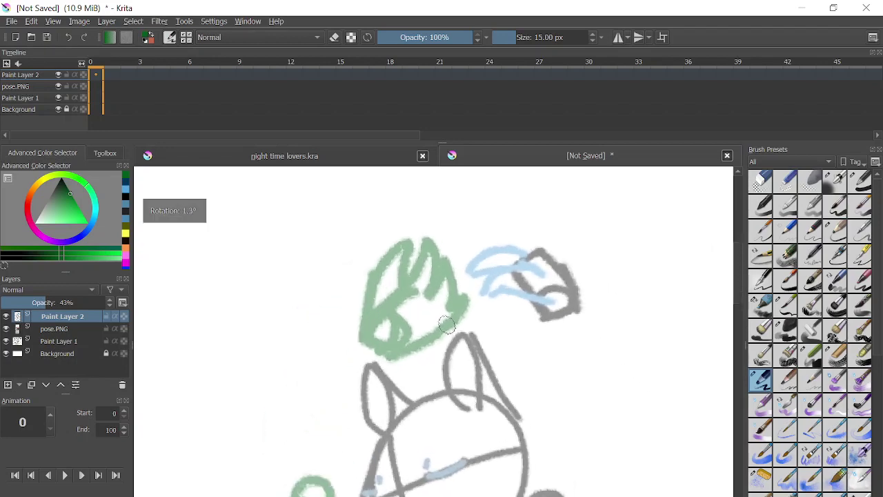
{"action": "scroll", "coordinate": [448, 325], "scroll_direction": "up", "scroll_amount": 2}
{"action": "key", "text": "ctrl+z"}
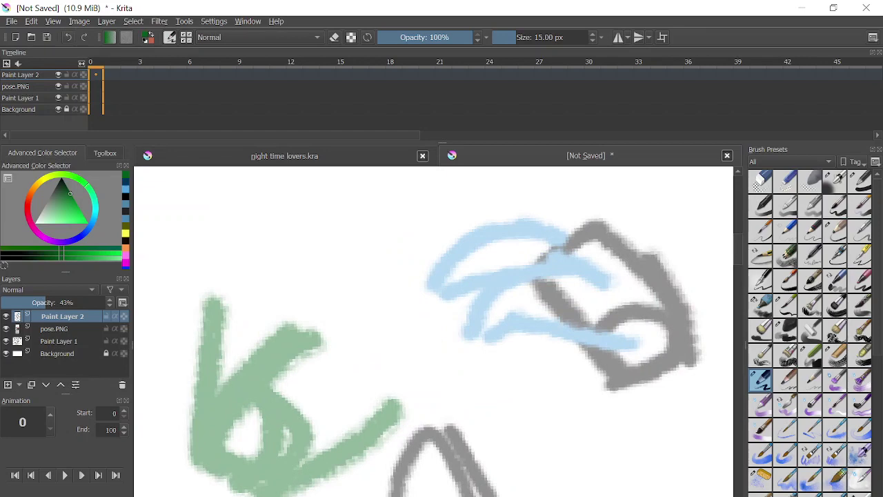
- Sketch the second hand's green fingers again as separate rounded and pointed shapes and close the palm outline above the ears
{"action": "mouse_move", "coordinate": [205, 314]}
{"action": "left_mouse_down"}
{"action": "mouse_move", "coordinate": [276, 242]}
{"action": "mouse_move", "coordinate": [292, 321]}
{"action": "mouse_move", "coordinate": [311, 241]}
{"action": "mouse_move", "coordinate": [358, 296]}
{"action": "mouse_move", "coordinate": [351, 345]}
{"action": "mouse_move", "coordinate": [365, 241]}
{"action": "mouse_move", "coordinate": [386, 367]}
{"action": "mouse_move", "coordinate": [435, 322]}
{"action": "mouse_move", "coordinate": [396, 410]}
{"action": "left_mouse_up"}
{"action": "scroll", "coordinate": [398, 389], "scroll_direction": "down", "scroll_amount": 5}
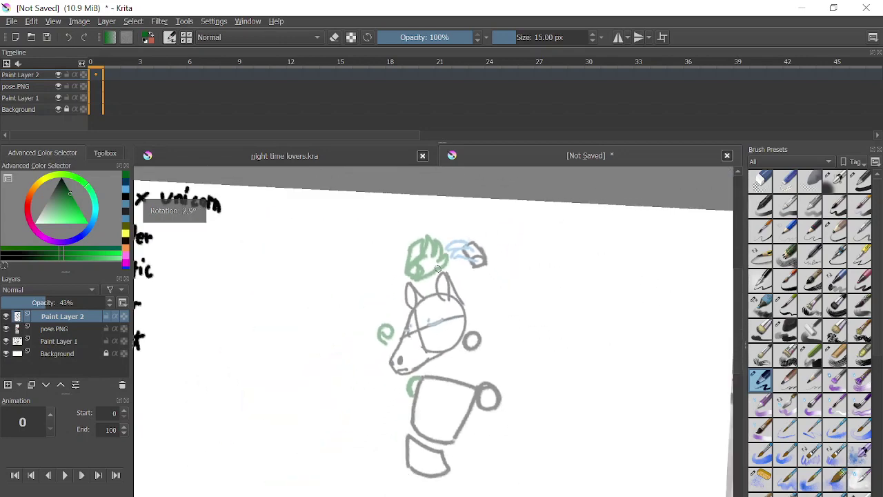
{"action": "scroll", "coordinate": [438, 269], "scroll_direction": "down", "scroll_amount": 1}
{"action": "scroll", "coordinate": [438, 275], "scroll_direction": "up", "scroll_amount": 4}
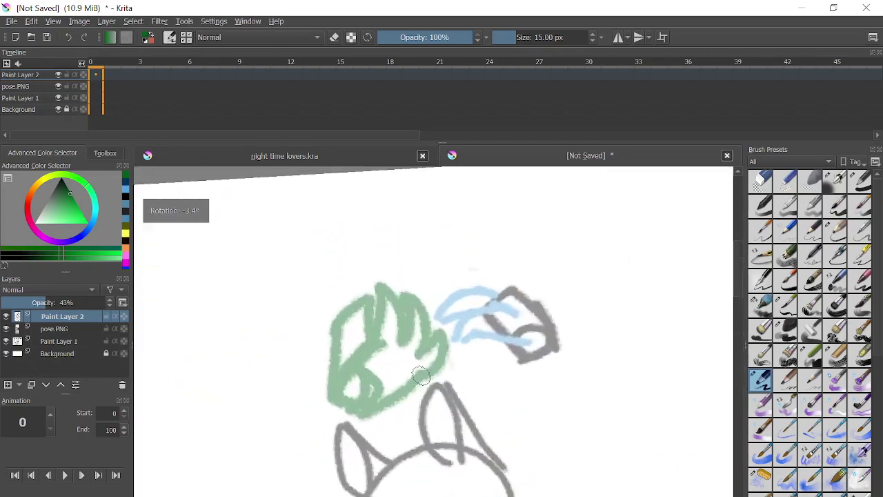
{"action": "scroll", "coordinate": [421, 375], "scroll_direction": "up", "scroll_amount": 2}
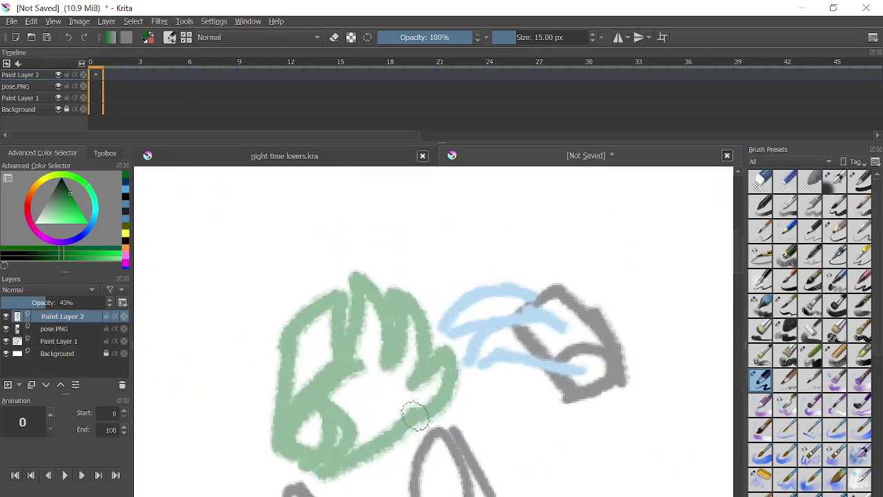
{"action": "left_click", "coordinate": [105, 152]}
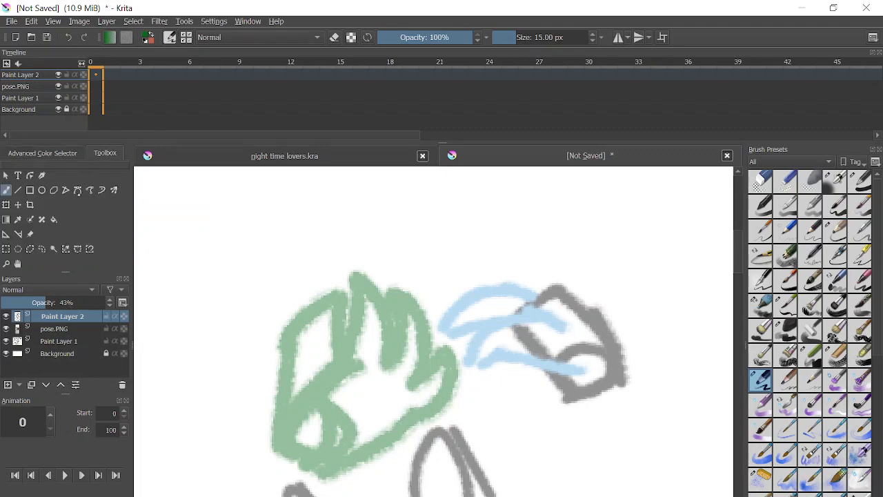
- Outline the green hand with a freehand selection, scale it down and rotate it slightly clockwise
{"action": "left_click", "coordinate": [42, 249]}
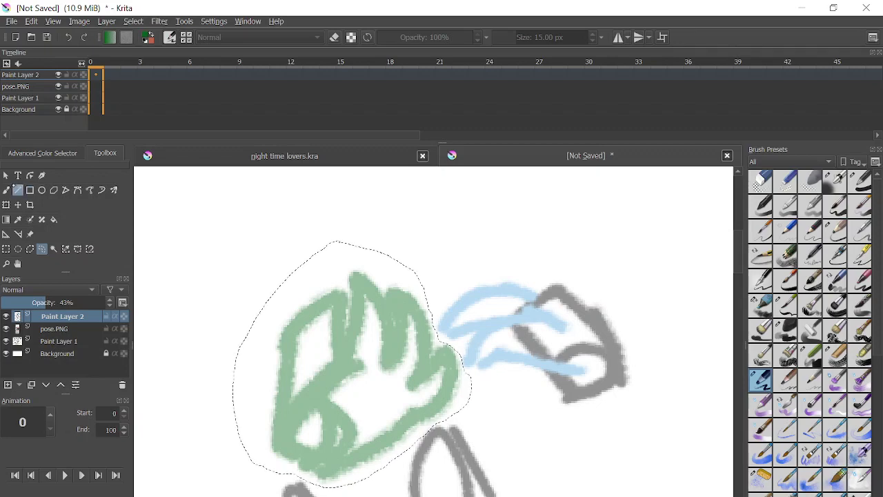
{"action": "left_click", "coordinate": [6, 205]}
{"action": "mouse_move", "coordinate": [226, 241]}
{"action": "left_mouse_down"}
{"action": "mouse_move", "coordinate": [270, 280]}
{"action": "mouse_move", "coordinate": [262, 284]}
{"action": "left_mouse_up"}
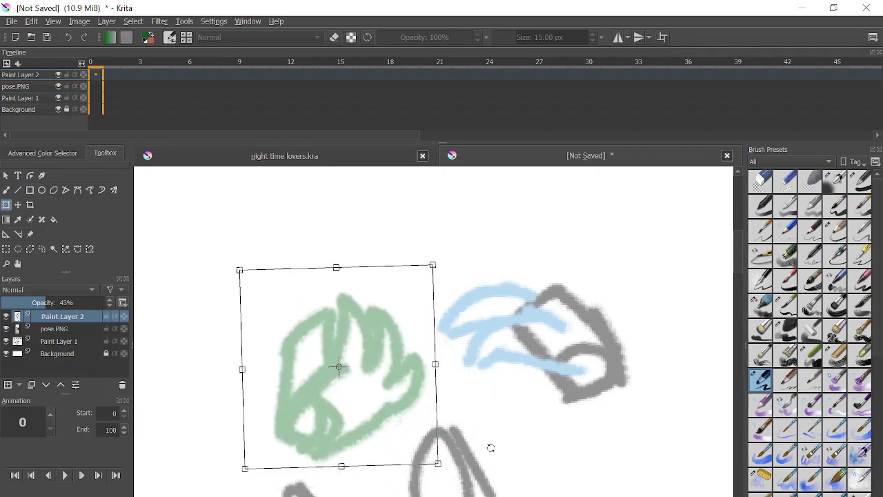
{"action": "left_click_drag", "start_coordinate": [489, 446], "coordinate": [460, 464]}
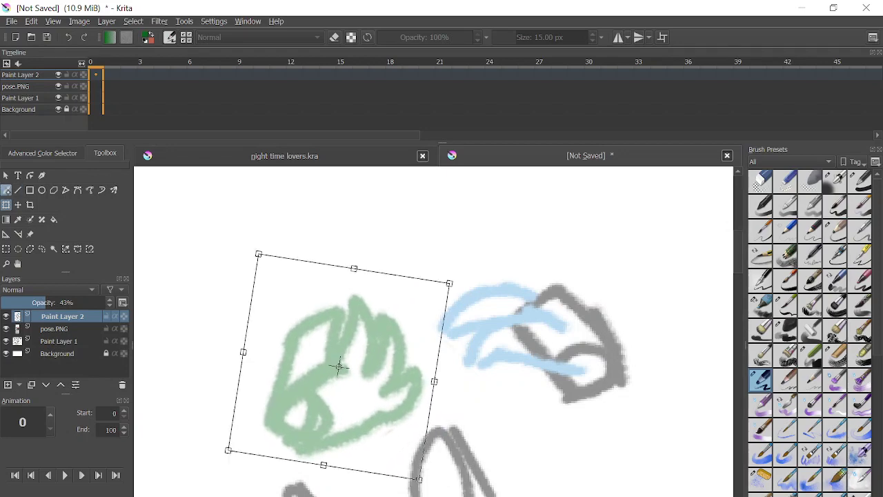
{"action": "left_click", "coordinate": [6, 189]}
- Move the selected green hand slightly down toward the horse's ear and return to the Freehand Brush tool
{"action": "scroll", "coordinate": [485, 366], "scroll_direction": "down", "scroll_amount": 5}
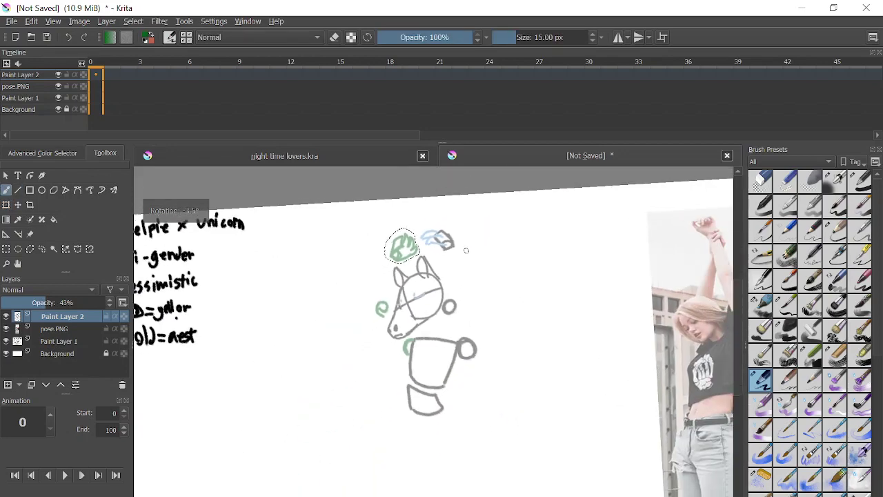
{"action": "left_click_drag", "start_coordinate": [466, 250], "coordinate": [505, 292]}
{"action": "left_click", "coordinate": [18, 204]}
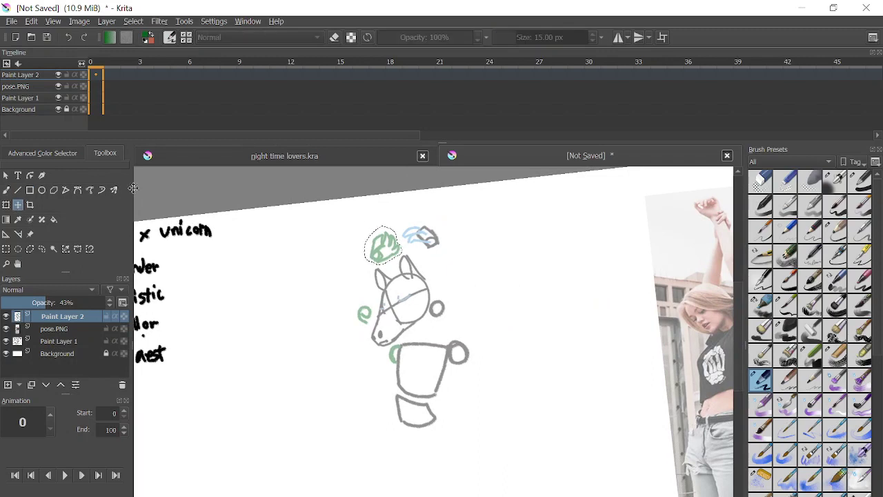
{"action": "left_click_drag", "start_coordinate": [378, 242], "coordinate": [378, 251]}
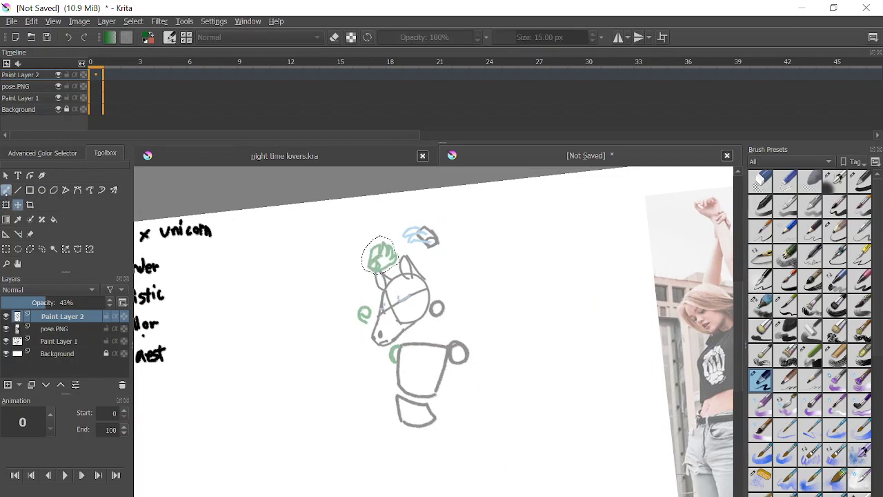
{"action": "left_click", "coordinate": [6, 193]}
- Set the brush colour to black for working below the hip shape
{"action": "left_click", "coordinate": [73, 153]}
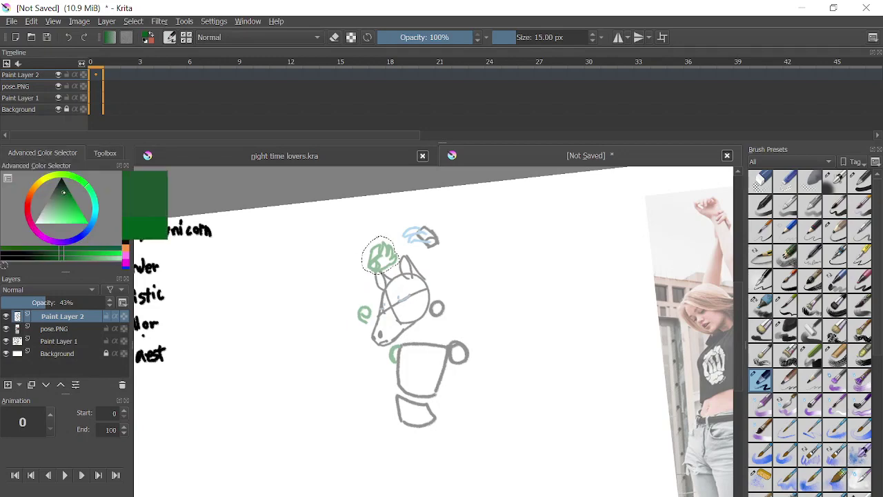
{"action": "scroll", "coordinate": [410, 374], "scroll_direction": "down", "scroll_amount": 3}
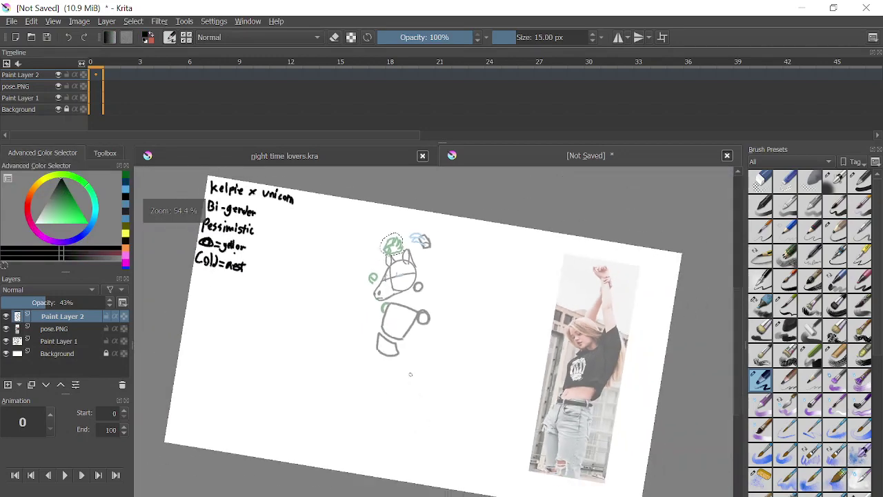
{"action": "scroll", "coordinate": [410, 374], "scroll_direction": "up", "scroll_amount": 4}
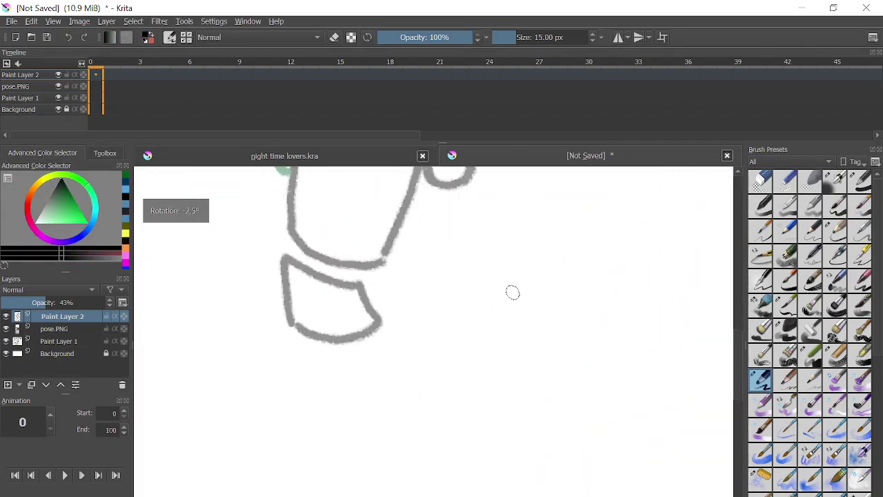
- Switch to the Chrome window and go back to the "drawing poses" search results
{"action": "key", "text": "alt+Tab"}
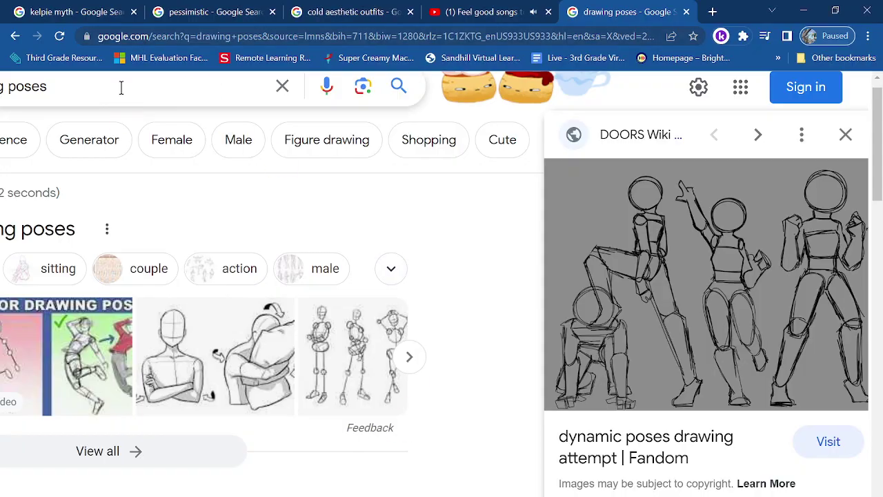
{"action": "scroll", "coordinate": [121, 116], "scroll_direction": "down", "scroll_amount": 3}
{"action": "left_click", "coordinate": [114, 107]}
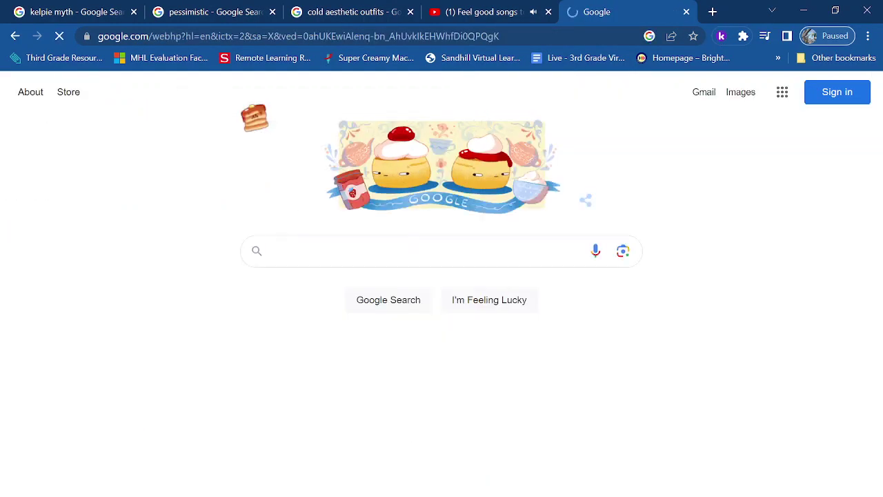
{"action": "left_click", "coordinate": [161, 58]}
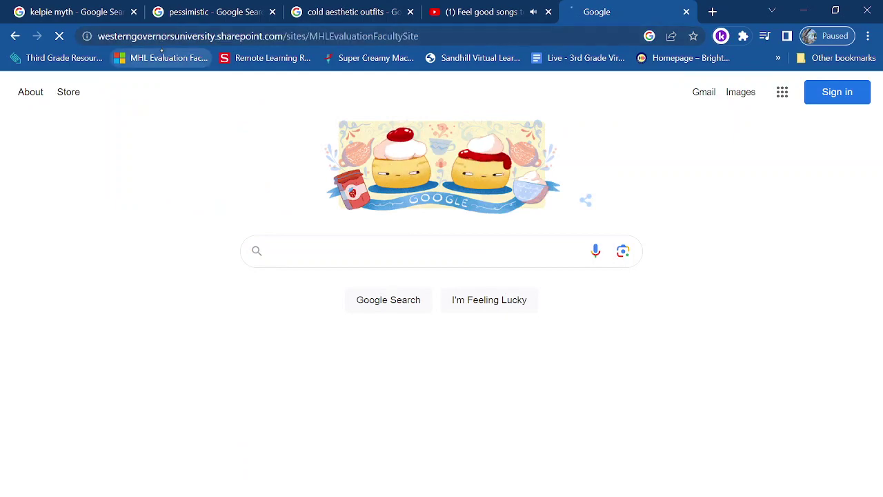
{"action": "left_click", "coordinate": [15, 36]}
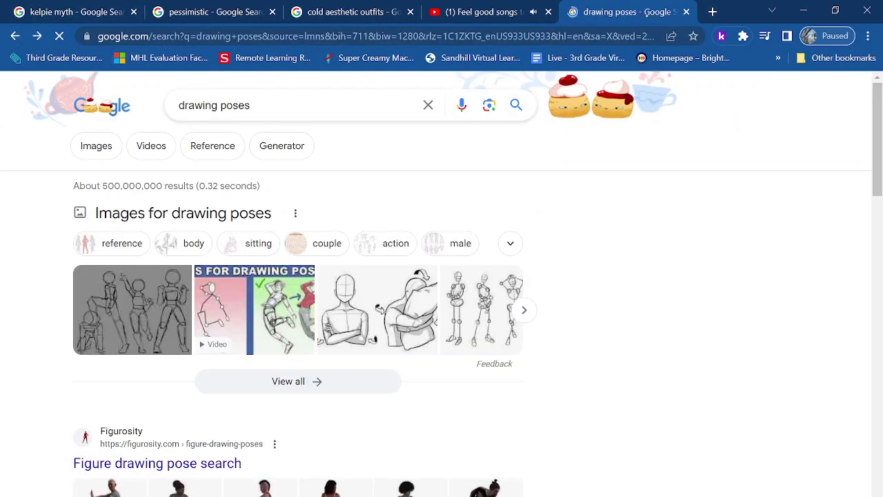
- Search the web for "drawing poses furry"
{"action": "left_click", "coordinate": [364, 38]}
{"action": "type", "text": "drqwi"}
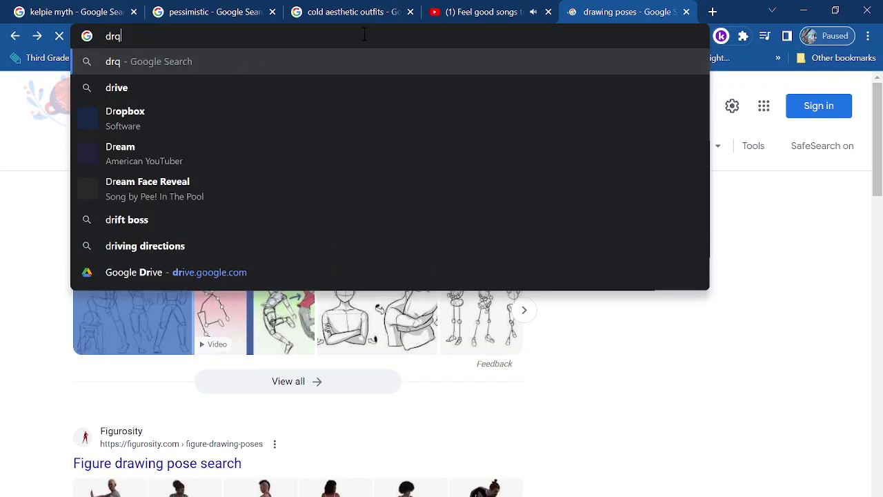
{"action": "key", "text": "BackSpace"}
{"action": "key", "text": "BackSpace"}
{"action": "key", "text": "BackSpace"}
{"action": "type", "text": "aw"}
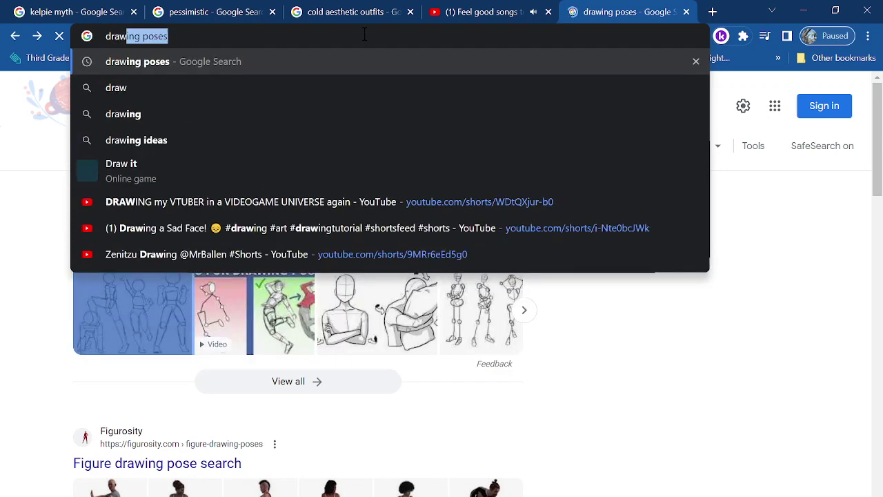
{"action": "type", "text": "ing pos"}
{"action": "type", "text": "es "}
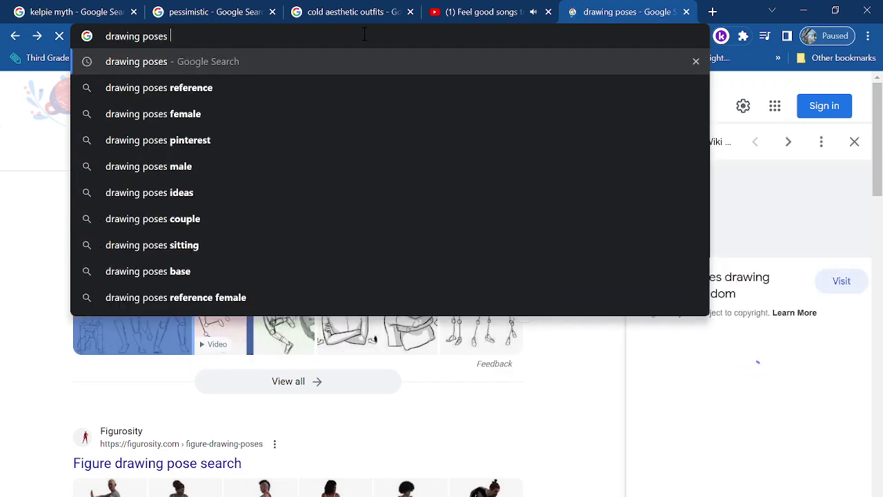
{"action": "type", "text": "furry"}
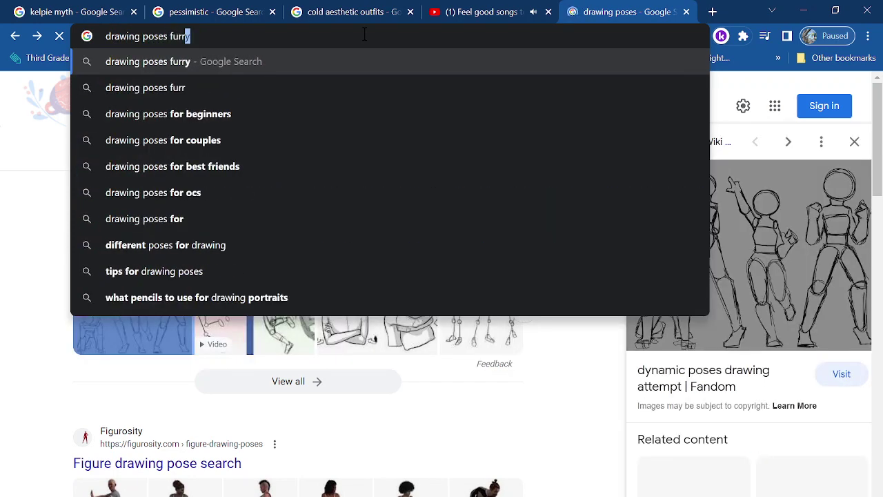
{"action": "key", "text": "Return"}
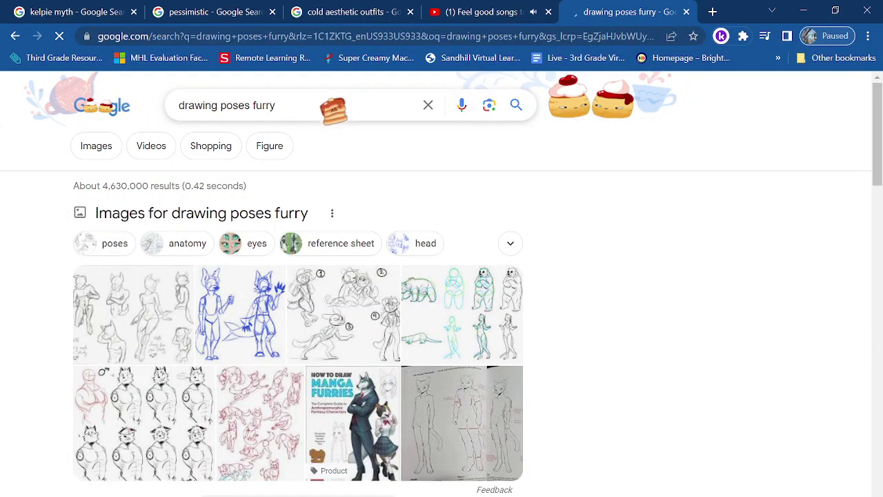
- Refine the search to "drawing poses furry legs" and show only the image results
{"action": "left_click", "coordinate": [325, 105]}
{"action": "type", "text": "legs"}
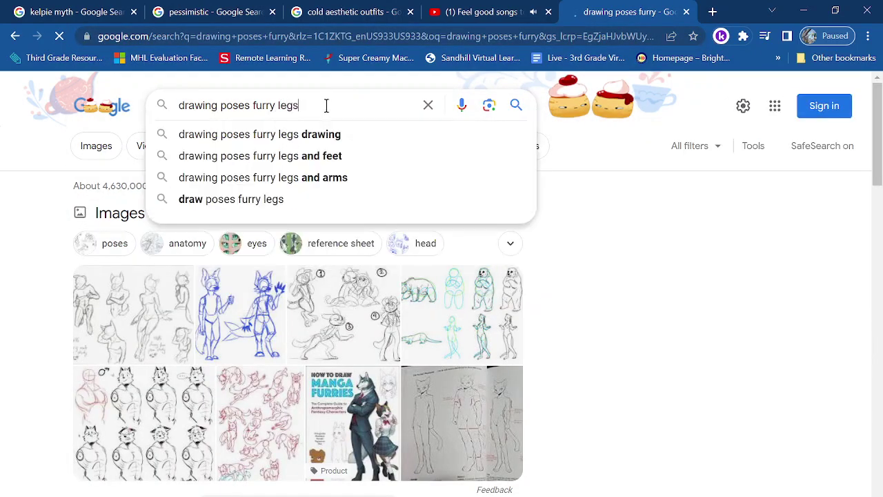
{"action": "key", "text": "Return"}
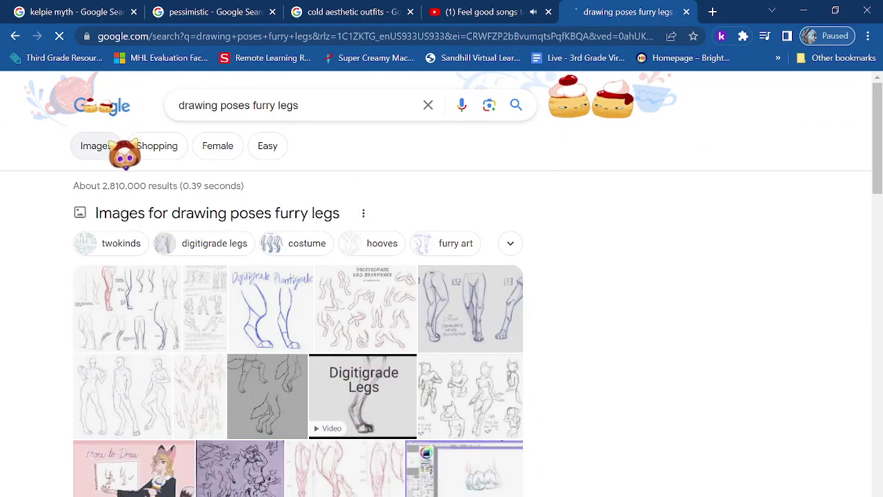
{"action": "left_click", "coordinate": [117, 146]}
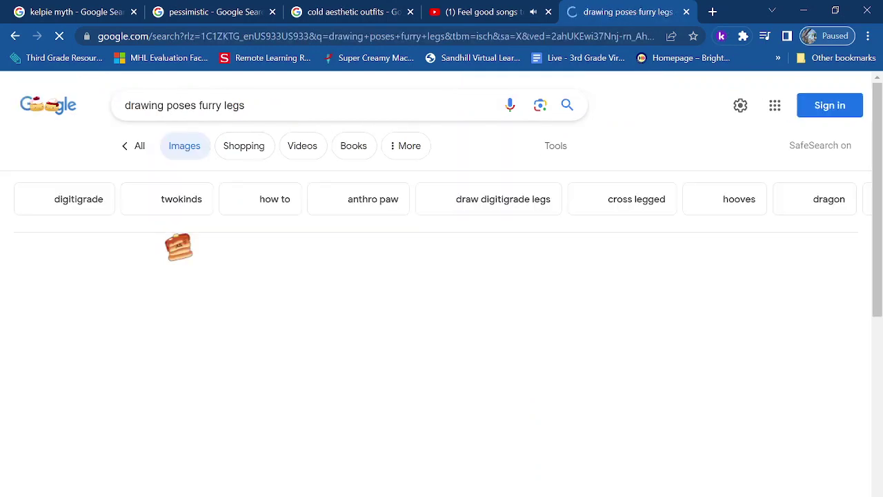
- Browse the leg reference images and open the preview of the DeviantArt Anthro Paw and Leg Tutorials picture
{"action": "scroll", "coordinate": [171, 419], "scroll_direction": "down", "scroll_amount": 1}
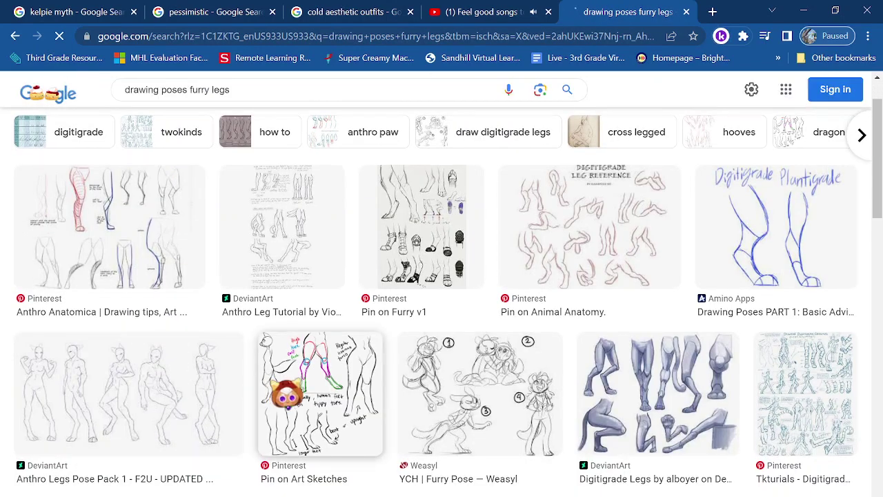
{"action": "scroll", "coordinate": [286, 393], "scroll_direction": "down", "scroll_amount": 2}
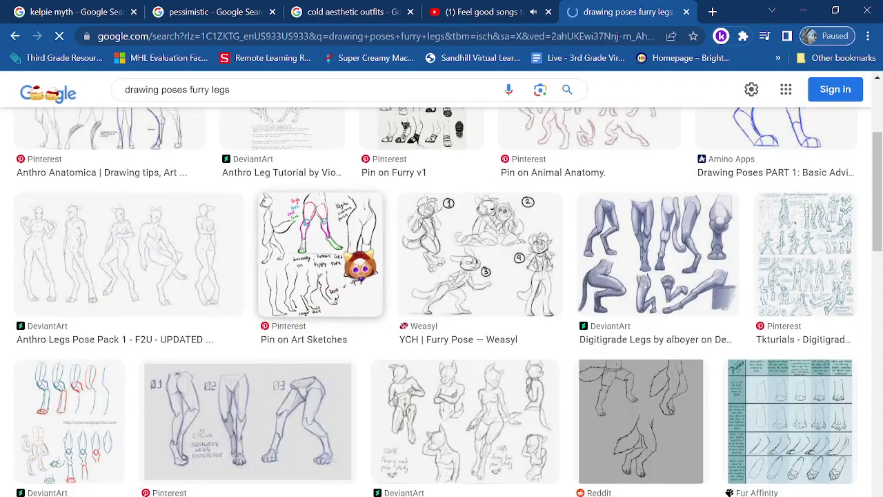
{"action": "scroll", "coordinate": [81, 314], "scroll_direction": "down", "scroll_amount": 3}
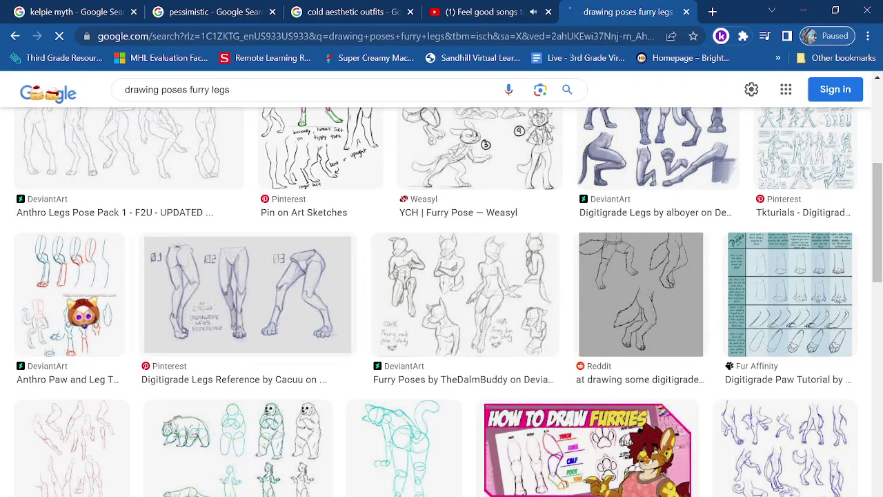
{"action": "left_click", "coordinate": [82, 313]}
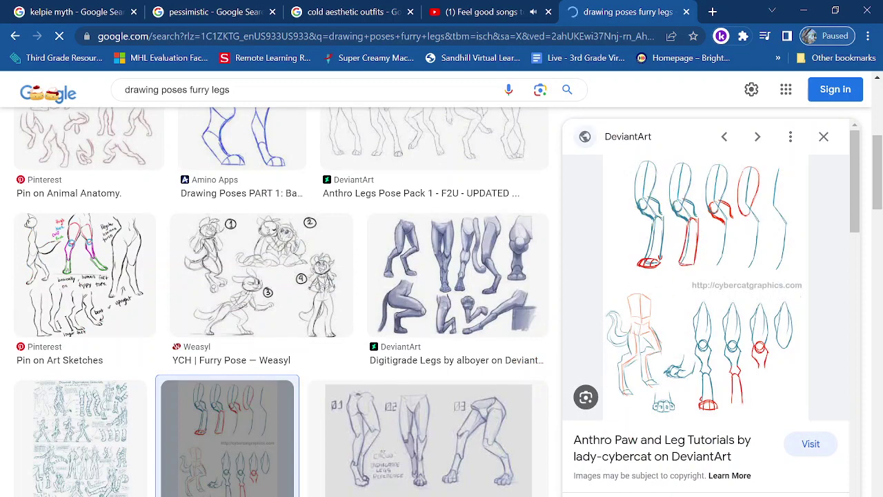
- Switch back to Krita, activate the Line tool and pick a light grey drawing colour for the area below the hips
{"action": "left_click", "coordinate": [487, 494]}
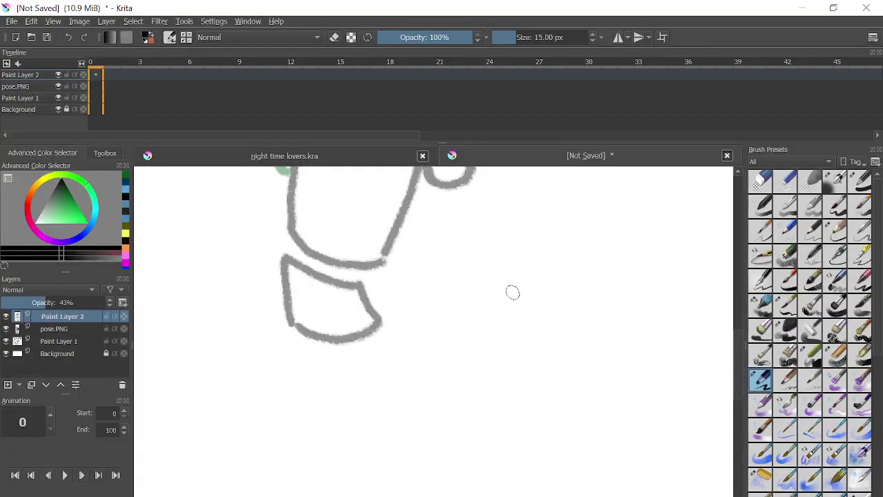
{"action": "scroll", "coordinate": [392, 390], "scroll_direction": "down", "scroll_amount": 2}
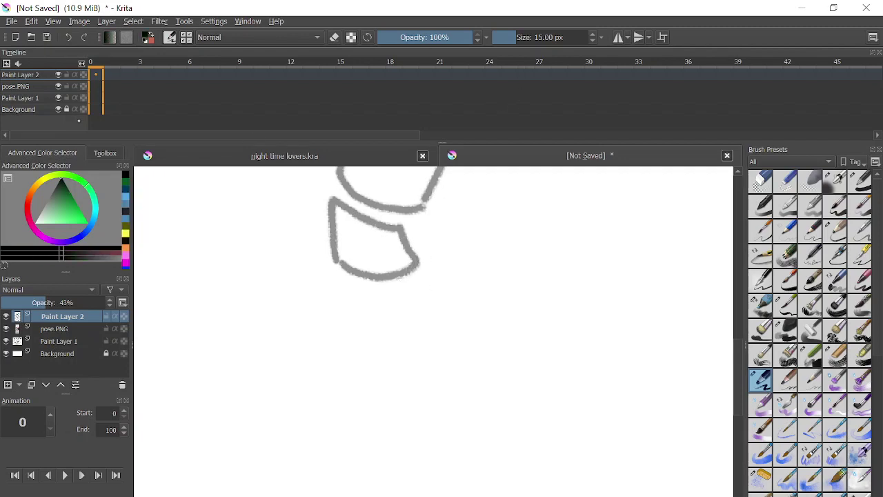
{"action": "left_click", "coordinate": [105, 153]}
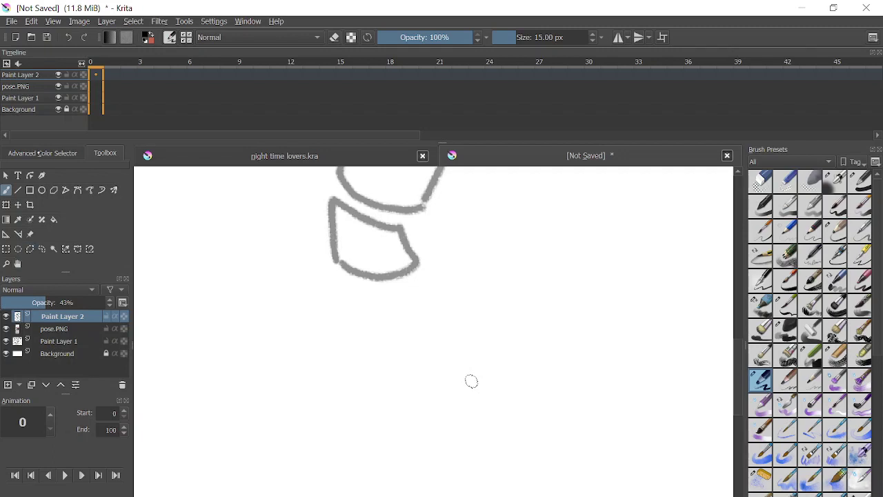
{"action": "key", "text": "v"}
{"action": "left_click", "coordinate": [41, 154]}
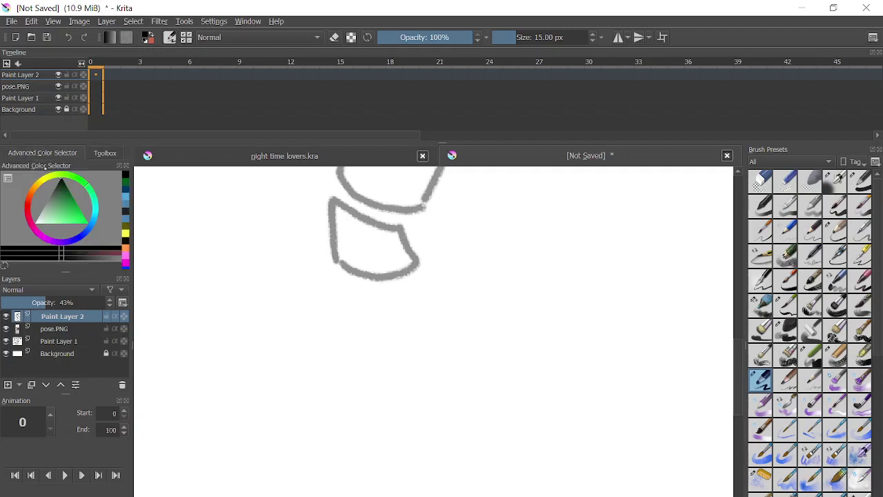
{"action": "left_click", "coordinate": [41, 209]}
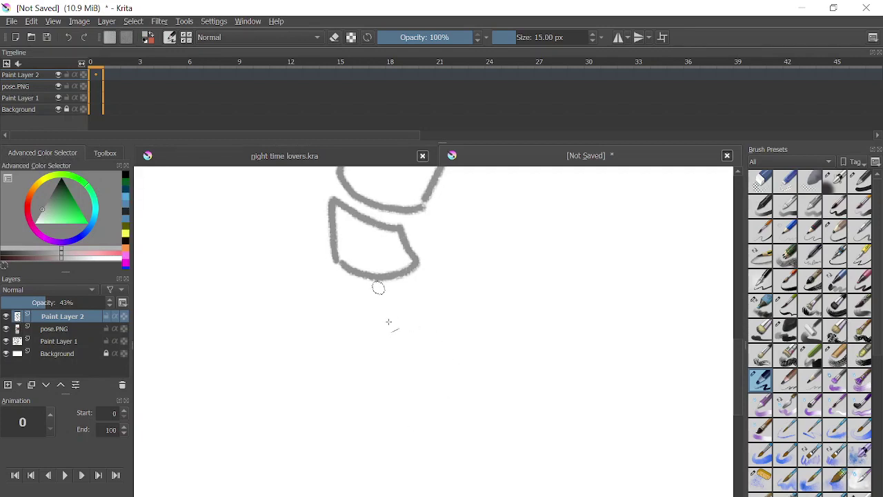
- Set the opacity of Paint Layer 2 to 100%
{"action": "left_click_drag", "start_coordinate": [55, 302], "coordinate": [184, 306]}
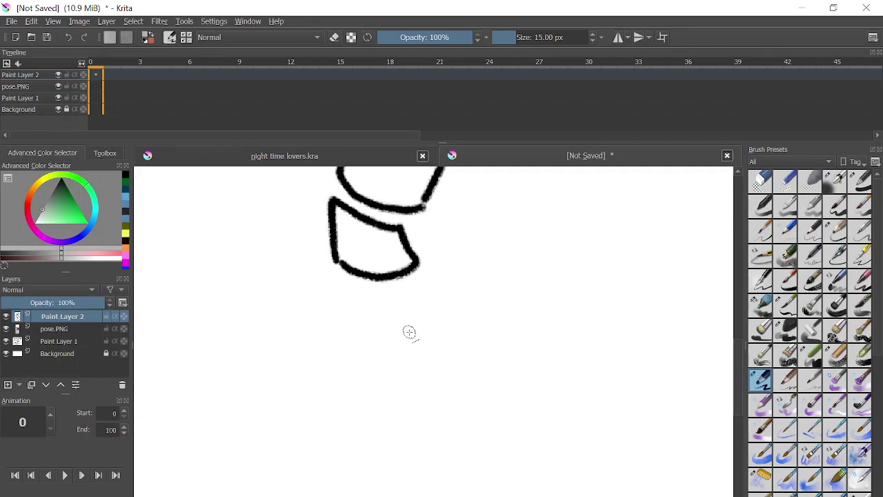
{"action": "scroll", "coordinate": [409, 332], "scroll_direction": "down", "scroll_amount": 3}
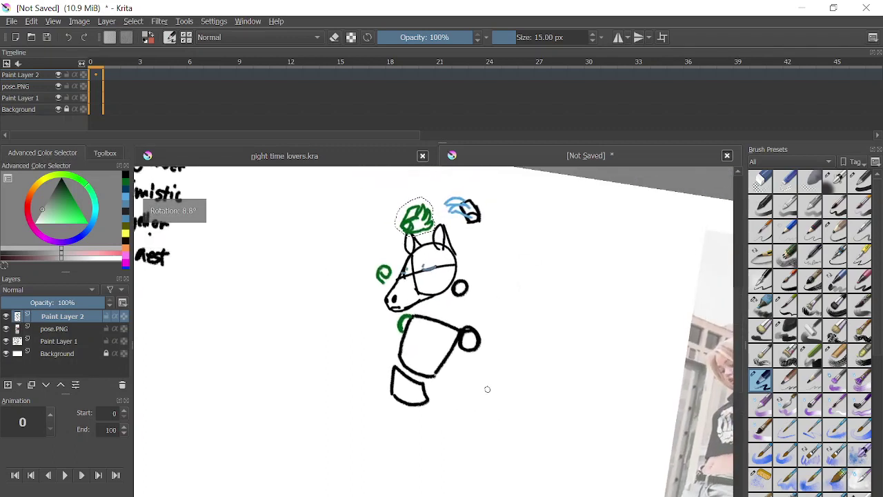
- Return to the Freehand Brush tool and reselect the 15 px sketching brush preset at 100% opacity
{"action": "left_click", "coordinate": [860, 181]}
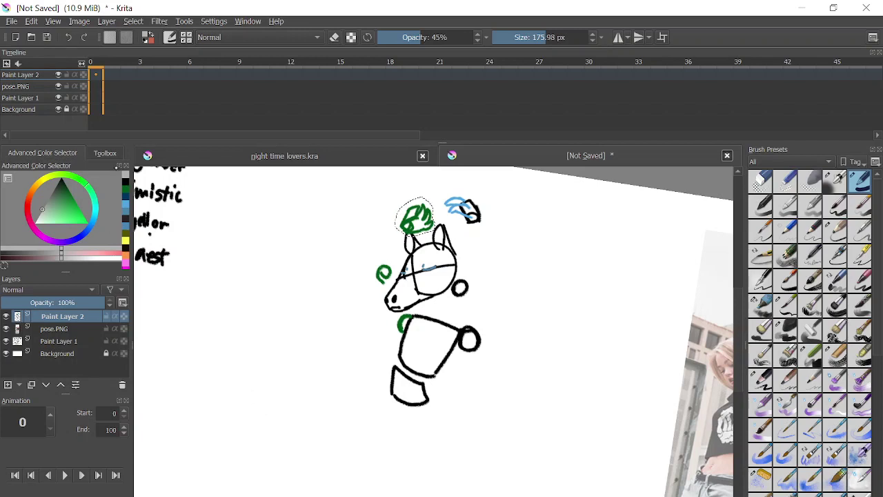
{"action": "left_click", "coordinate": [105, 153]}
{"action": "left_click", "coordinate": [7, 190]}
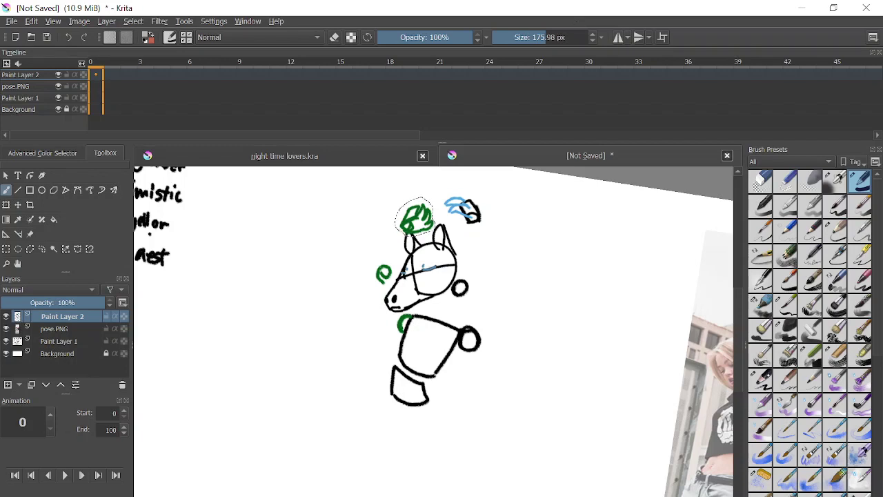
{"action": "left_click", "coordinate": [760, 355]}
{"action": "left_click", "coordinate": [760, 380]}
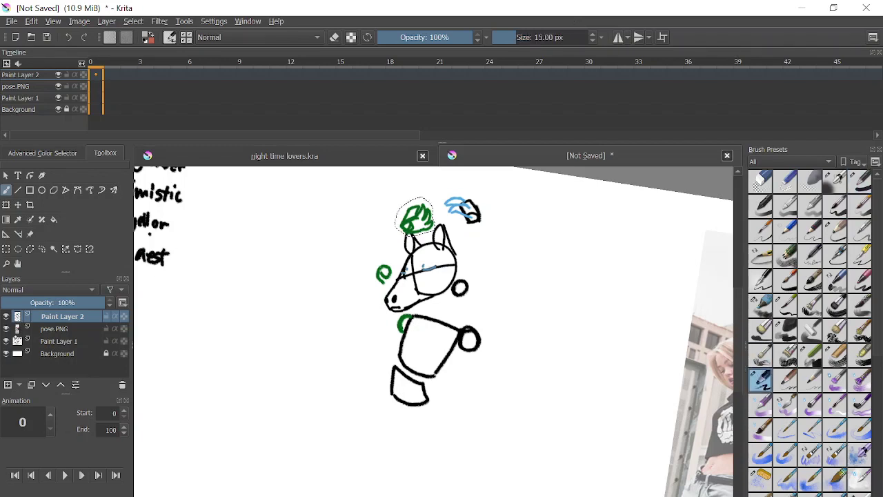
- Lower Paint Layer 2's opacity to 56% and pick black as the drawing colour
{"action": "left_click", "coordinate": [61, 302]}
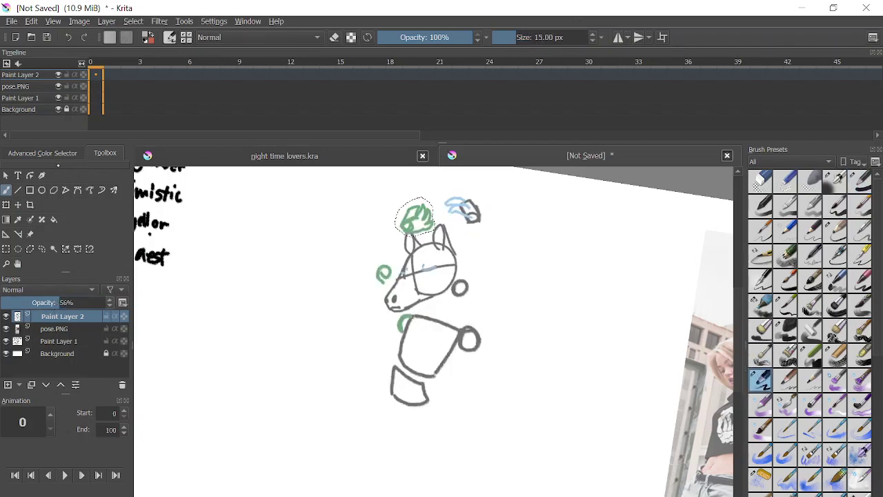
{"action": "left_click", "coordinate": [56, 155]}
{"action": "left_click_drag", "start_coordinate": [58, 203], "coordinate": [61, 176]}
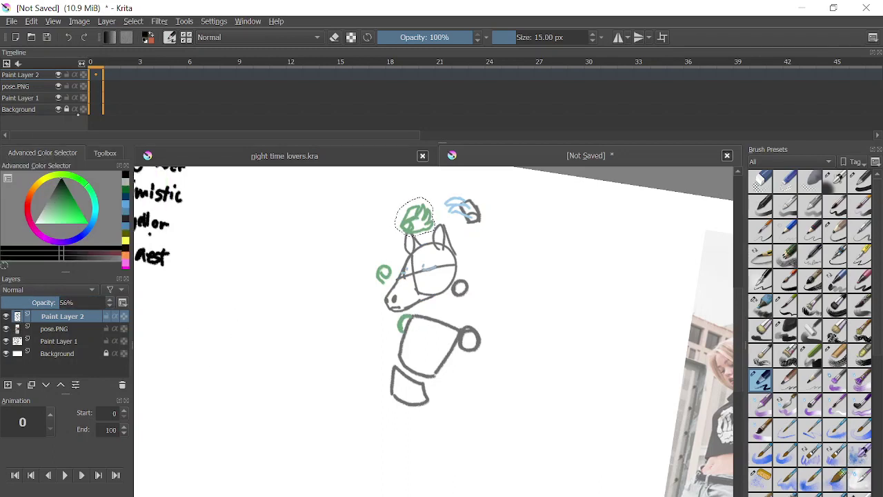
{"action": "left_click", "coordinate": [96, 153]}
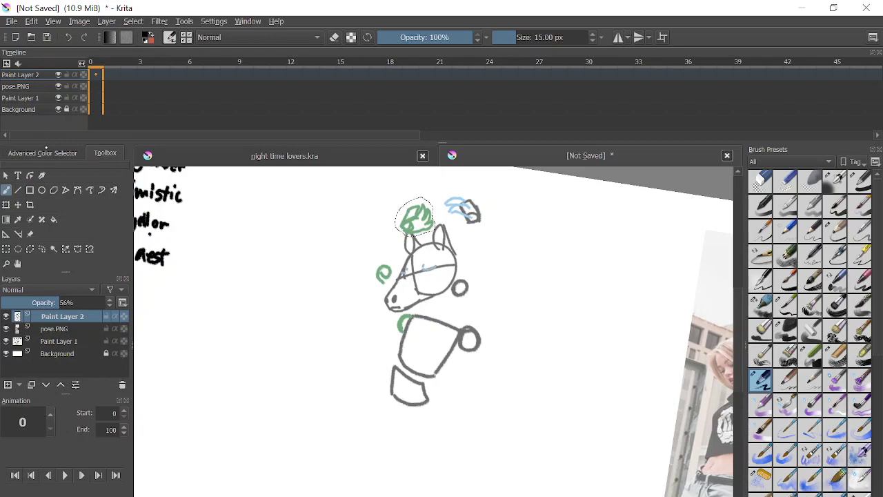
{"action": "left_click", "coordinate": [46, 148]}
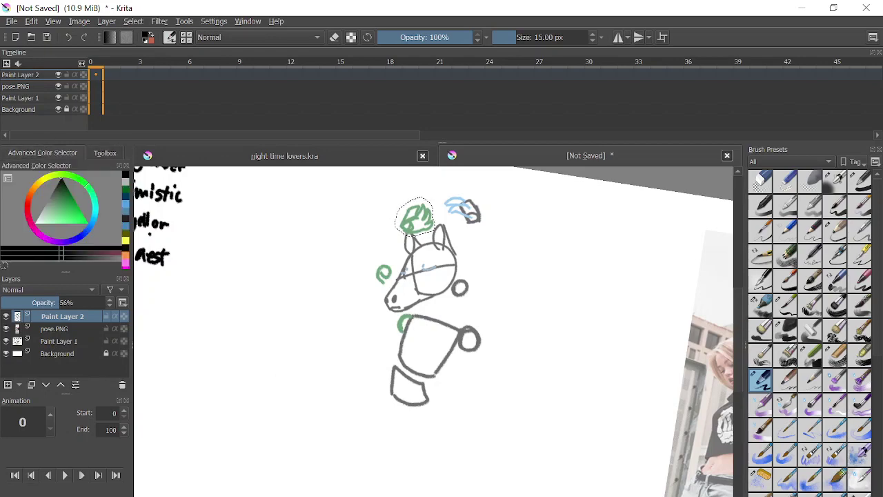
- Compare the Digitigrade Legs Reference with the Anthro Paw and Leg Tutorials picture in Chrome, then return to Krita
{"action": "key", "text": "alt+Tab"}
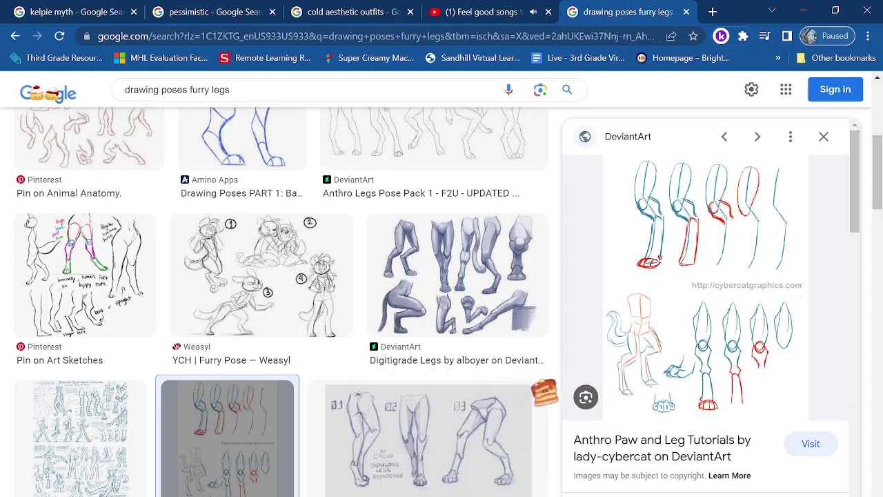
{"action": "left_click", "coordinate": [483, 482]}
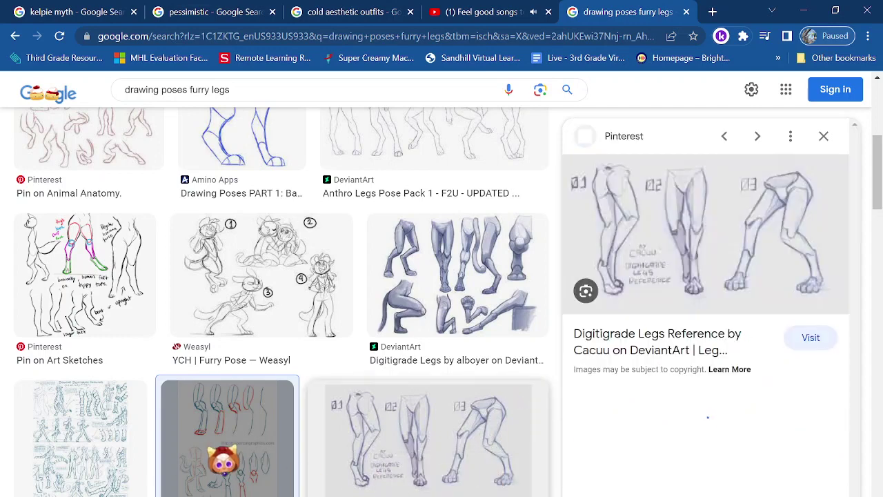
{"action": "left_click", "coordinate": [222, 459]}
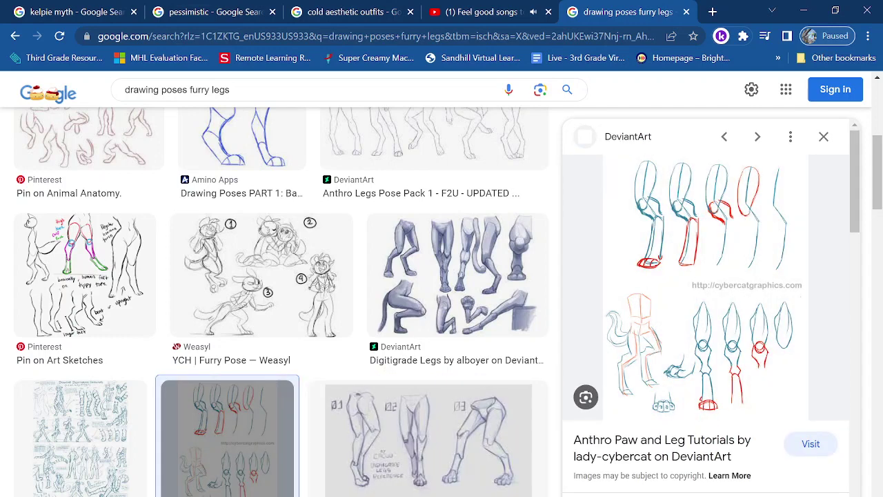
{"action": "key", "text": "alt+Tab"}
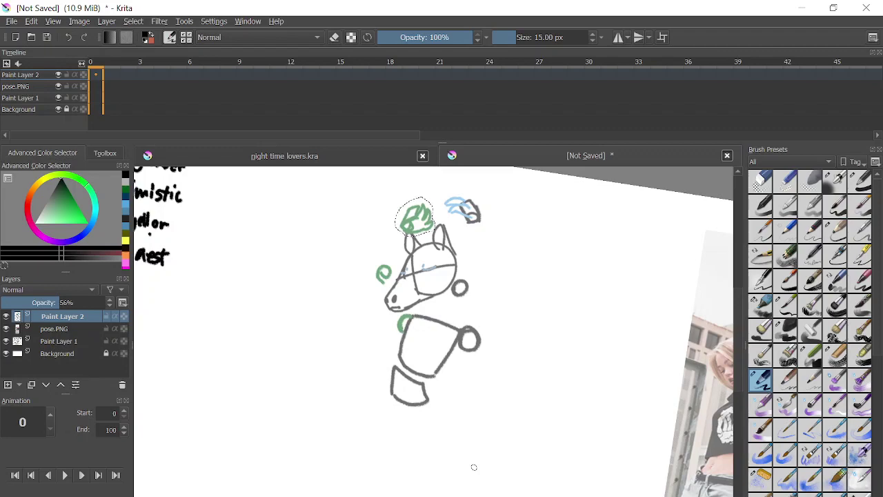
- Clear the selection around the green hand and reactivate the Freehand Brush tool for sketching below the hips
{"action": "key", "text": "alt+Tab"}
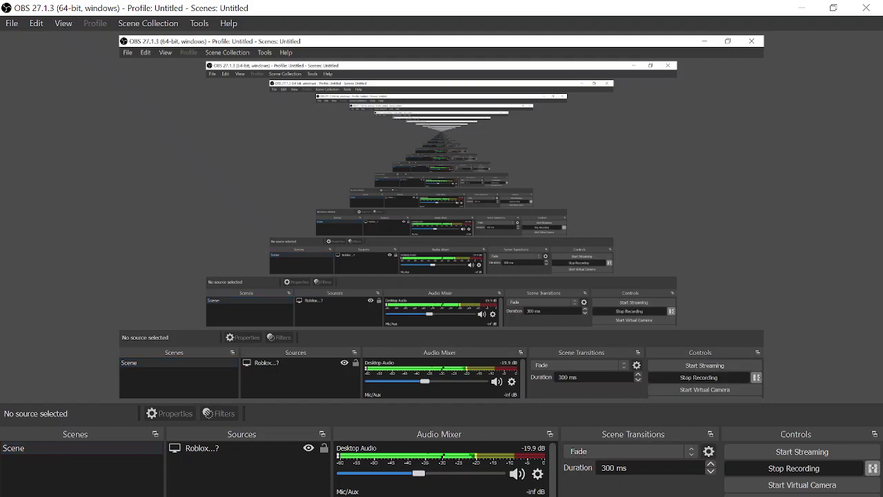
{"action": "key", "text": "alt+Tab"}
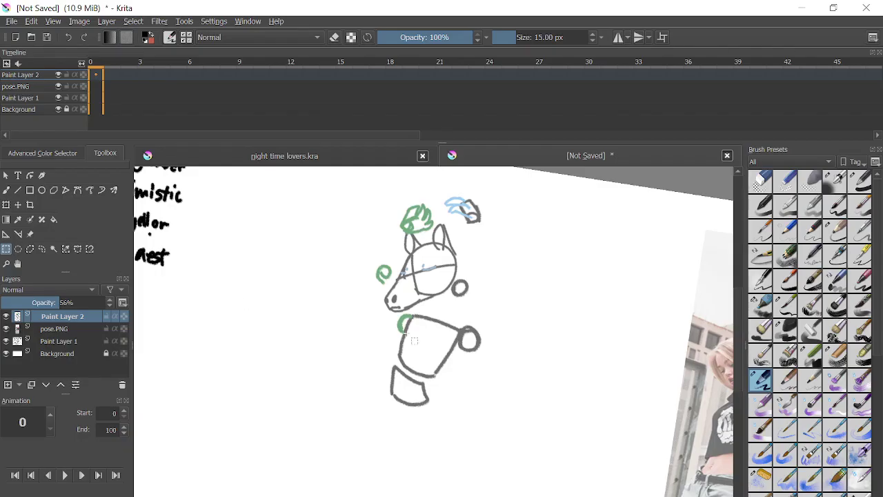
{"action": "left_click", "coordinate": [5, 189]}
{"action": "scroll", "coordinate": [298, 284], "scroll_direction": "up", "scroll_amount": 5}
{"action": "mouse_move", "coordinate": [395, 335]}
{"action": "left_mouse_down"}
{"action": "mouse_move", "coordinate": [431, 294]}
{"action": "mouse_move", "coordinate": [408, 323]}
{"action": "mouse_move", "coordinate": [411, 296]}
{"action": "left_mouse_up"}
{"action": "key", "text": "ctrl+z"}
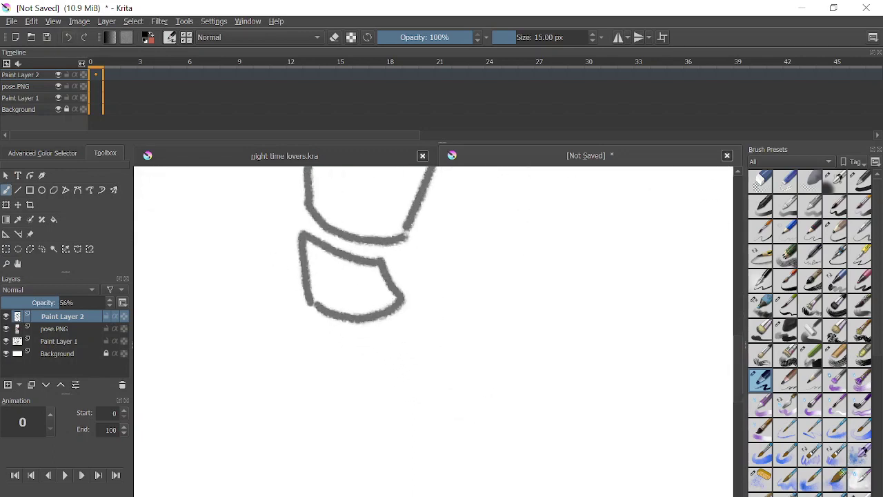
{"action": "mouse_move", "coordinate": [388, 341]}
{"action": "left_mouse_down"}
{"action": "mouse_move", "coordinate": [468, 261]}
{"action": "mouse_move", "coordinate": [404, 362]}
{"action": "mouse_move", "coordinate": [408, 353]}
{"action": "left_mouse_up"}
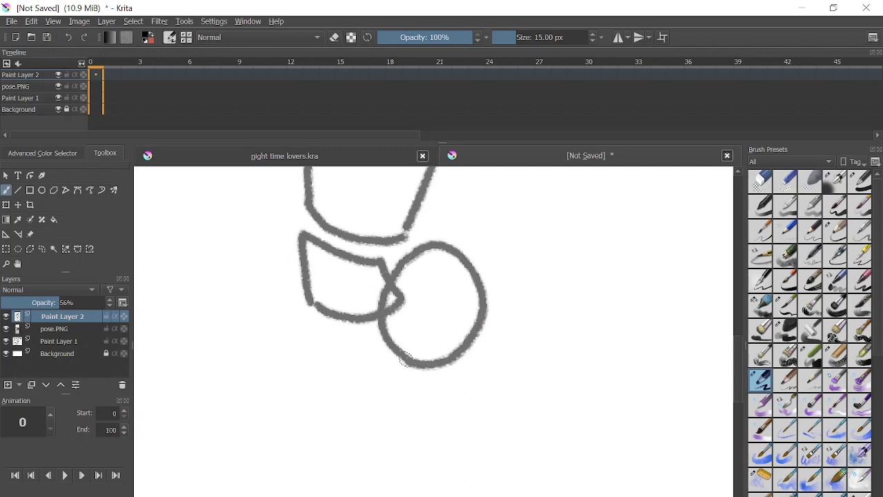
{"action": "key", "text": "ctrl+z"}
- Draw the right leg's digitigrade guide lines from the hip corner: thigh downward, shin angled outward, and a short lower segment
{"action": "left_click_drag", "start_coordinate": [400, 302], "coordinate": [357, 489]}
{"action": "scroll", "coordinate": [364, 334], "scroll_direction": "down", "scroll_amount": 4}
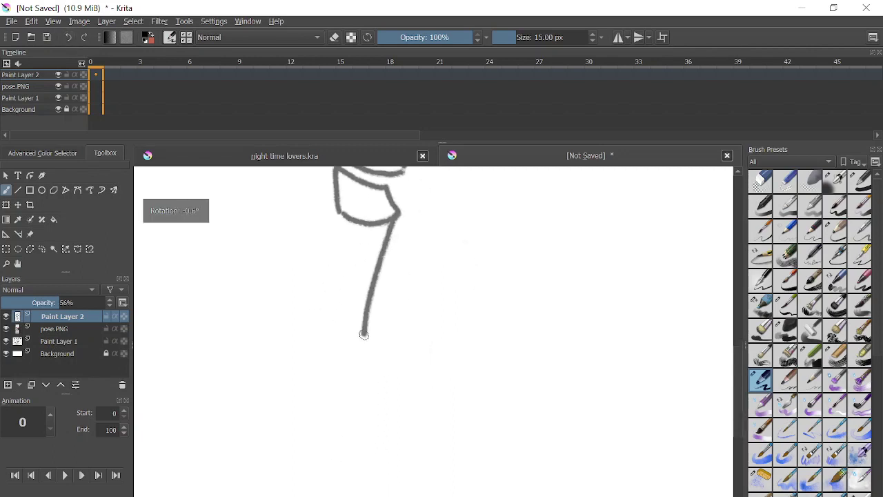
{"action": "left_click_drag", "start_coordinate": [367, 327], "coordinate": [431, 419]}
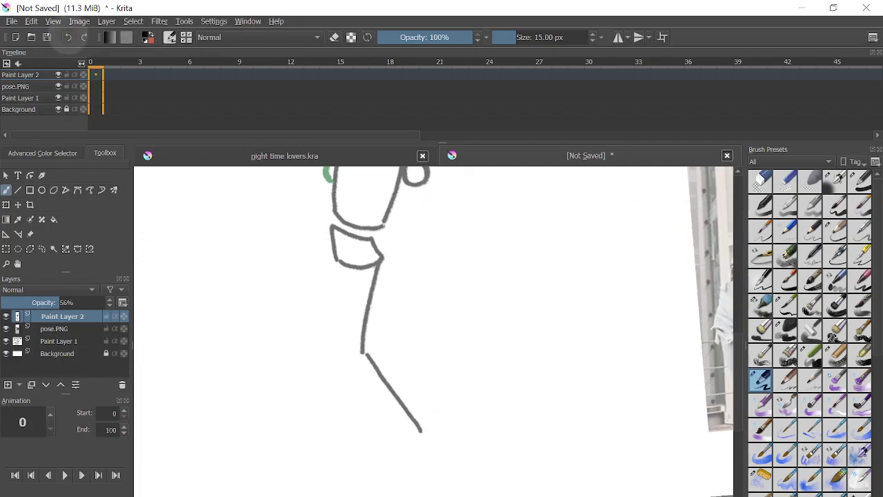
{"action": "key", "text": "ctrl+z"}
{"action": "mouse_move", "coordinate": [364, 359]}
{"action": "left_mouse_down"}
{"action": "mouse_move", "coordinate": [418, 414]}
{"action": "mouse_move", "coordinate": [414, 467]}
{"action": "mouse_move", "coordinate": [425, 474]}
{"action": "left_mouse_up"}
{"action": "scroll", "coordinate": [426, 331], "scroll_direction": "down", "scroll_amount": 1}
{"action": "scroll", "coordinate": [425, 331], "scroll_direction": "up", "scroll_amount": 2}
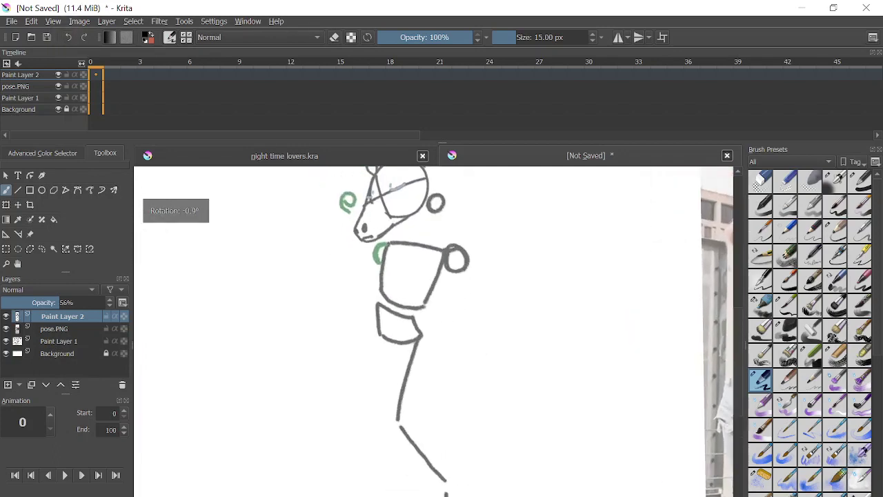
{"action": "mouse_move", "coordinate": [368, 344]}
{"action": "left_mouse_down"}
{"action": "mouse_move", "coordinate": [327, 387]}
{"action": "mouse_move", "coordinate": [331, 447]}
{"action": "mouse_move", "coordinate": [304, 495]}
{"action": "left_mouse_up"}
{"action": "scroll", "coordinate": [435, 331], "scroll_direction": "down", "scroll_amount": 2}
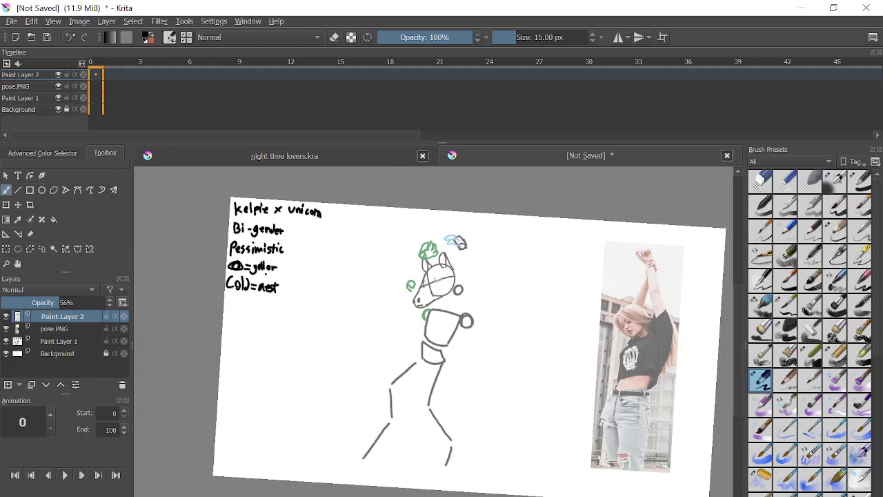
{"action": "key", "text": "ctrl+z"}
{"action": "key", "text": "ctrl+z"}
{"action": "key", "text": "ctrl+z"}
- Draw a large knee circle and a smaller ankle circle at the joints of the right leg's guide lines
{"action": "scroll", "coordinate": [462, 454], "scroll_direction": "up", "scroll_amount": 3}
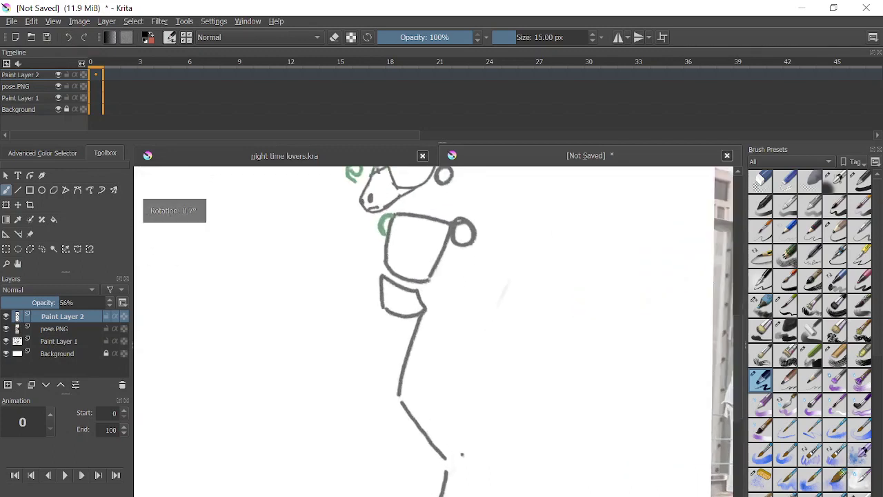
{"action": "scroll", "coordinate": [449, 445], "scroll_direction": "up", "scroll_amount": 2}
{"action": "mouse_move", "coordinate": [363, 401]}
{"action": "left_mouse_down"}
{"action": "mouse_move", "coordinate": [389, 326]}
{"action": "mouse_move", "coordinate": [368, 402]}
{"action": "mouse_move", "coordinate": [357, 325]}
{"action": "mouse_move", "coordinate": [400, 359]}
{"action": "left_mouse_up"}
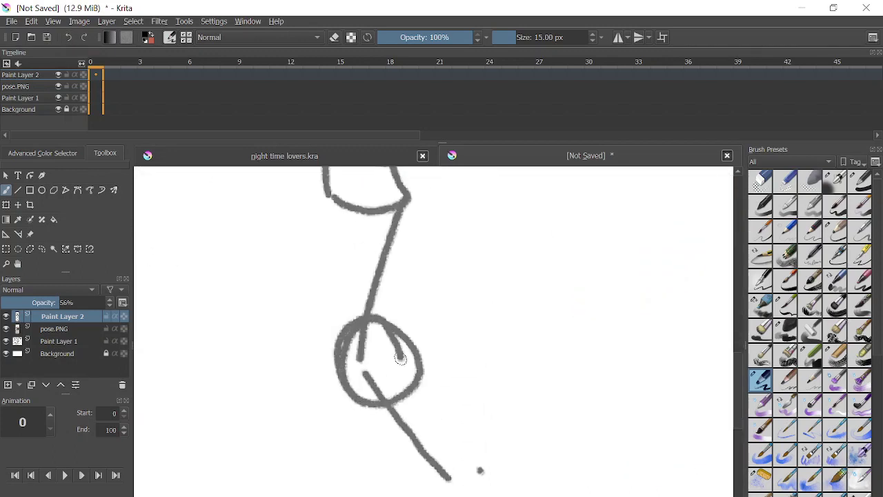
{"action": "scroll", "coordinate": [400, 358], "scroll_direction": "down", "scroll_amount": 2}
{"action": "mouse_move", "coordinate": [428, 453]}
{"action": "left_mouse_down"}
{"action": "mouse_move", "coordinate": [465, 434]}
{"action": "mouse_move", "coordinate": [451, 400]}
{"action": "mouse_move", "coordinate": [427, 431]}
{"action": "mouse_move", "coordinate": [476, 441]}
{"action": "mouse_move", "coordinate": [438, 425]}
{"action": "left_mouse_up"}
{"action": "scroll", "coordinate": [437, 424], "scroll_direction": "down", "scroll_amount": 3}
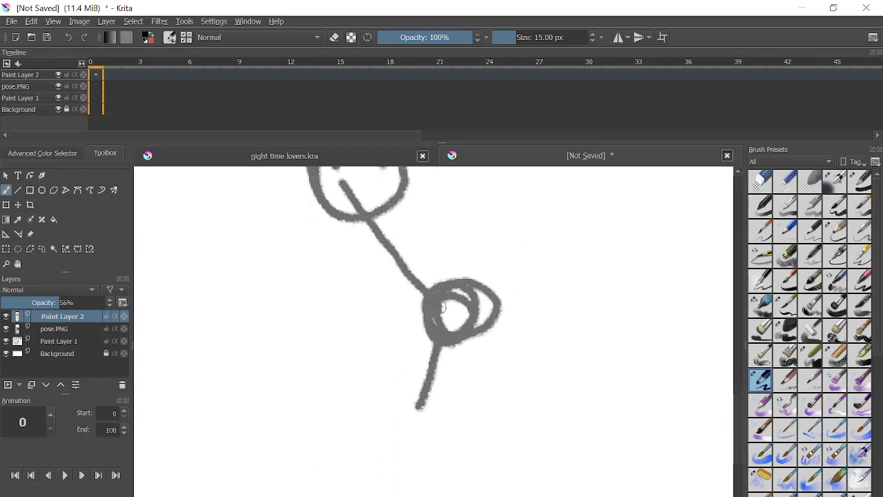
- Check the cold aesthetic outfits and kelpie myth image results in Chrome, then return to Krita
{"action": "key", "text": "alt+Tab"}
{"action": "left_click", "coordinate": [352, 12]}
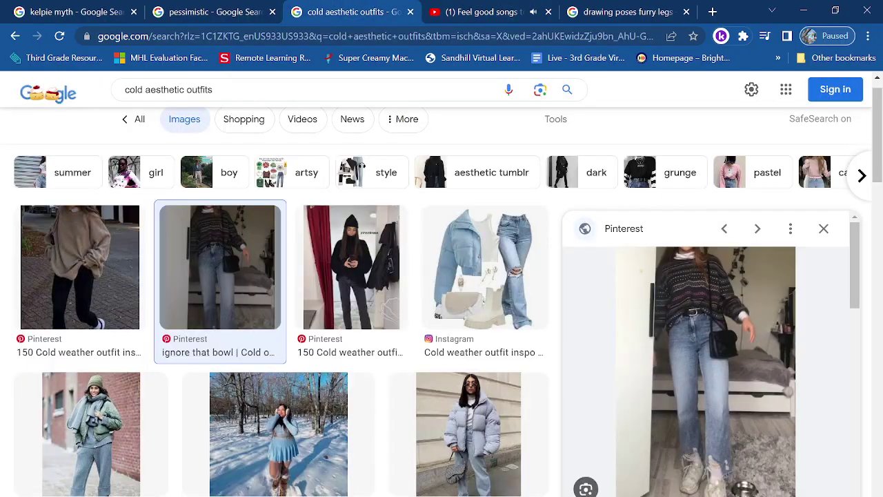
{"action": "left_click", "coordinate": [74, 11]}
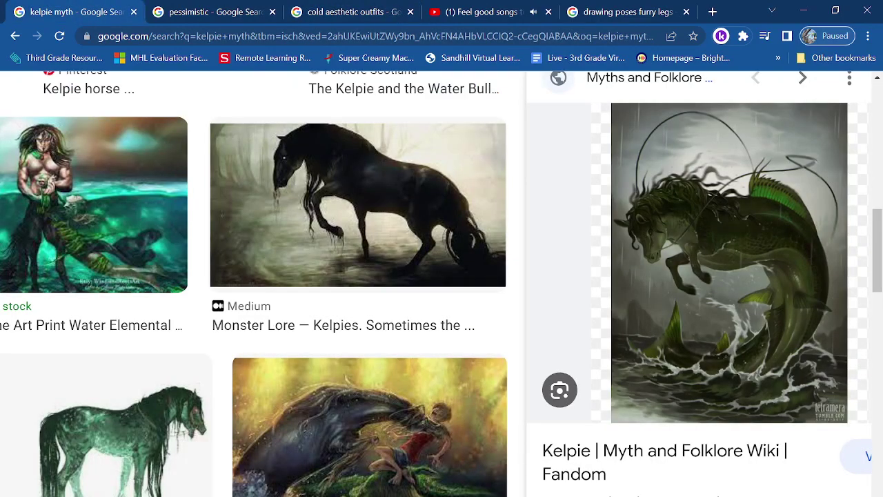
{"action": "key", "text": "alt+Tab"}
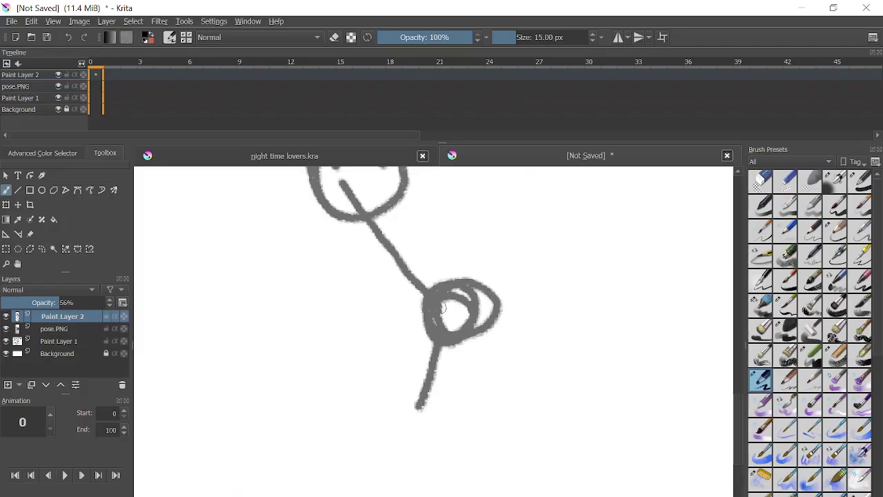
{"action": "mouse_move", "coordinate": [417, 407]}
{"action": "left_mouse_down"}
{"action": "mouse_move", "coordinate": [361, 468]}
{"action": "mouse_move", "coordinate": [359, 485]}
{"action": "mouse_move", "coordinate": [467, 485]}
{"action": "mouse_move", "coordinate": [503, 425]}
{"action": "left_mouse_up"}
{"action": "scroll", "coordinate": [506, 432], "scroll_direction": "down", "scroll_amount": 3}
{"action": "scroll", "coordinate": [492, 412], "scroll_direction": "up", "scroll_amount": 4}
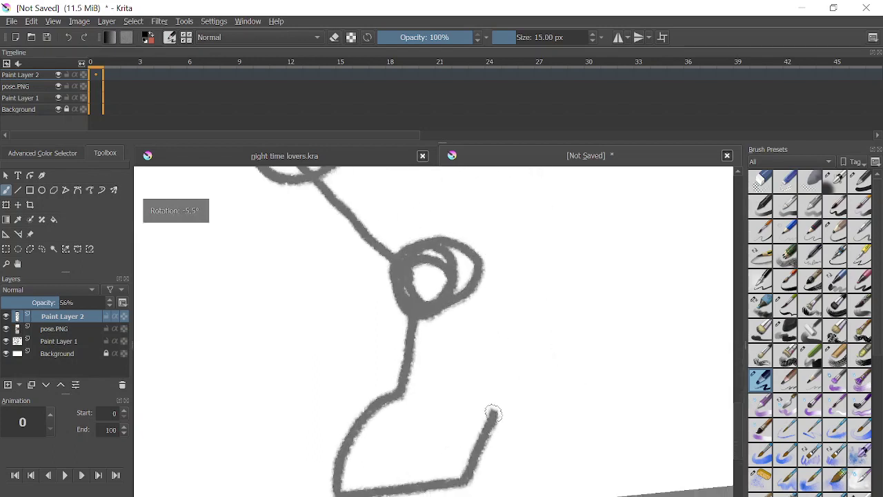
{"action": "key", "text": "ctrl+z"}
- Sketch a hoof below the right leg's ankle with a curved side line, an opposite side line and a flat base
{"action": "mouse_move", "coordinate": [395, 390]}
{"action": "left_mouse_down"}
{"action": "mouse_move", "coordinate": [380, 418]}
{"action": "mouse_move", "coordinate": [374, 491]}
{"action": "left_mouse_up"}
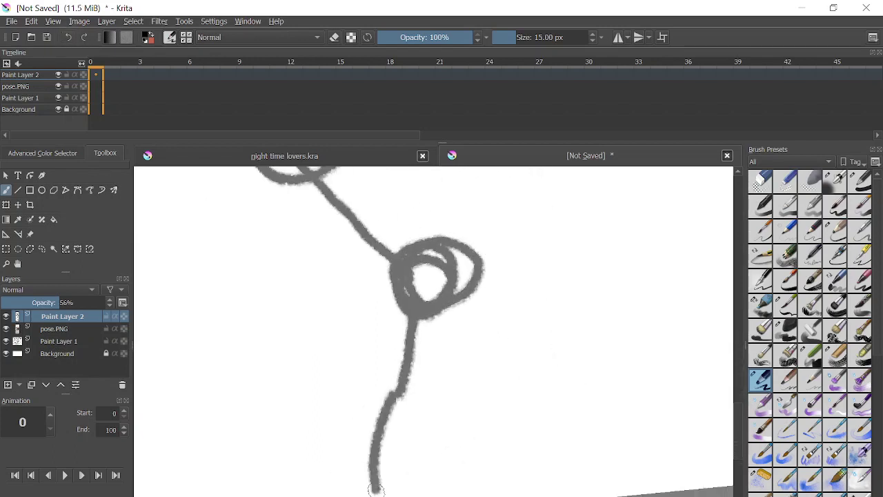
{"action": "left_click_drag", "start_coordinate": [483, 398], "coordinate": [495, 485]}
{"action": "left_click_drag", "start_coordinate": [377, 487], "coordinate": [498, 483]}
{"action": "scroll", "coordinate": [498, 481], "scroll_direction": "down", "scroll_amount": 3}
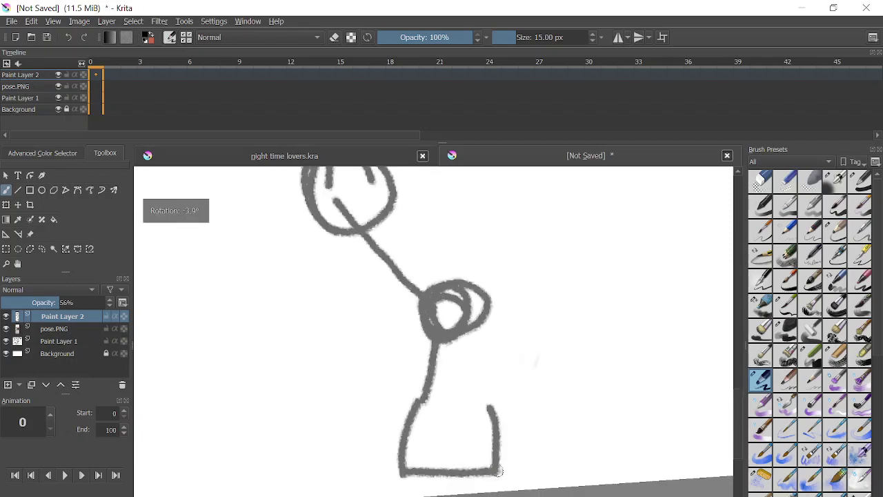
- Sketch the left leg with a curved thigh line, a knee circle, an angled shin line and a small ankle circle
{"action": "scroll", "coordinate": [441, 331], "scroll_direction": "up", "scroll_amount": 2}
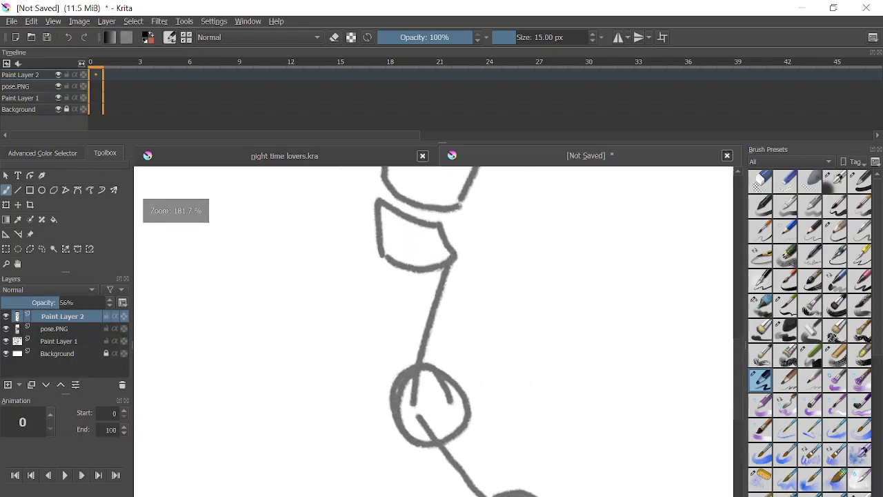
{"action": "mouse_move", "coordinate": [372, 246]}
{"action": "left_mouse_down"}
{"action": "mouse_move", "coordinate": [290, 378]}
{"action": "mouse_move", "coordinate": [303, 432]}
{"action": "mouse_move", "coordinate": [315, 418]}
{"action": "mouse_move", "coordinate": [297, 424]}
{"action": "left_mouse_up"}
{"action": "scroll", "coordinate": [276, 404], "scroll_direction": "down", "scroll_amount": 3}
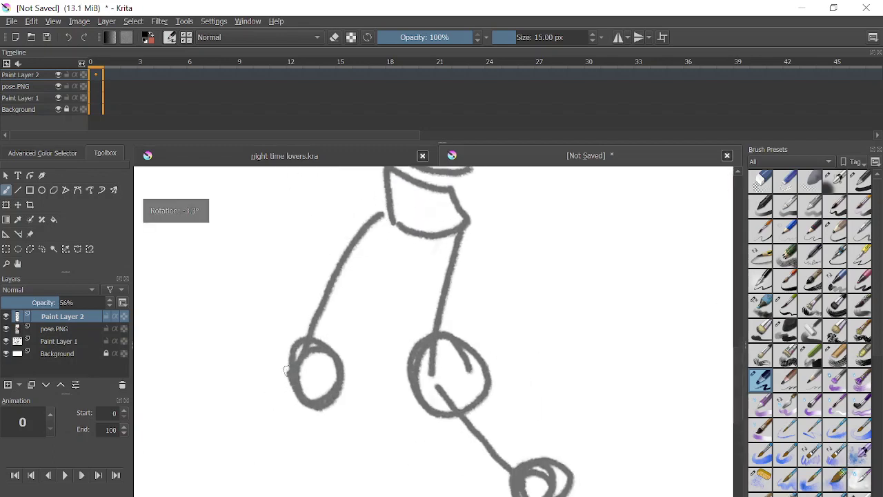
{"action": "mouse_move", "coordinate": [345, 343]}
{"action": "left_mouse_down"}
{"action": "mouse_move", "coordinate": [381, 414]}
{"action": "mouse_move", "coordinate": [379, 442]}
{"action": "left_mouse_up"}
{"action": "mouse_move", "coordinate": [379, 441]}
{"action": "left_mouse_down"}
{"action": "mouse_move", "coordinate": [387, 414]}
{"action": "mouse_move", "coordinate": [425, 365]}
{"action": "mouse_move", "coordinate": [359, 452]}
{"action": "left_mouse_up"}
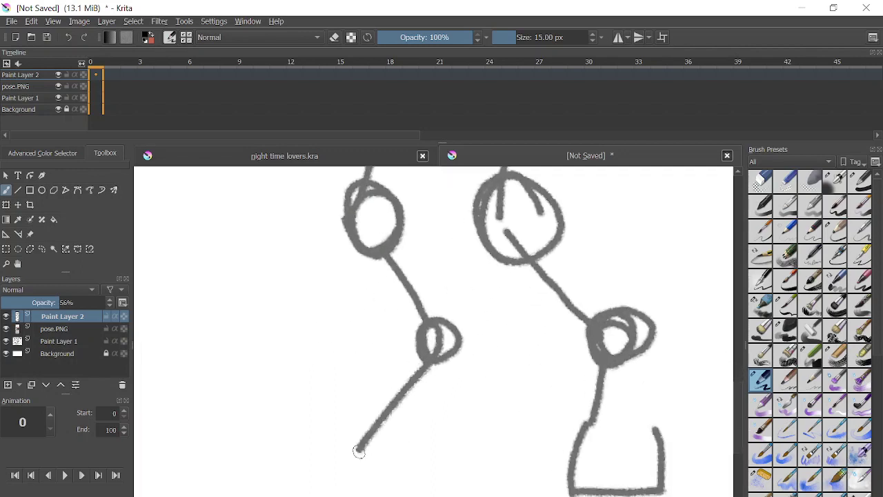
- Undo the line below the left ankle and redraw the lower leg at a steeper angle, ending in a flat-based hoof
{"action": "key", "text": "ctrl+z"}
{"action": "mouse_move", "coordinate": [433, 365]}
{"action": "left_mouse_down"}
{"action": "mouse_move", "coordinate": [401, 427]}
{"action": "mouse_move", "coordinate": [347, 464]}
{"action": "mouse_move", "coordinate": [344, 491]}
{"action": "mouse_move", "coordinate": [433, 471]}
{"action": "left_mouse_up"}
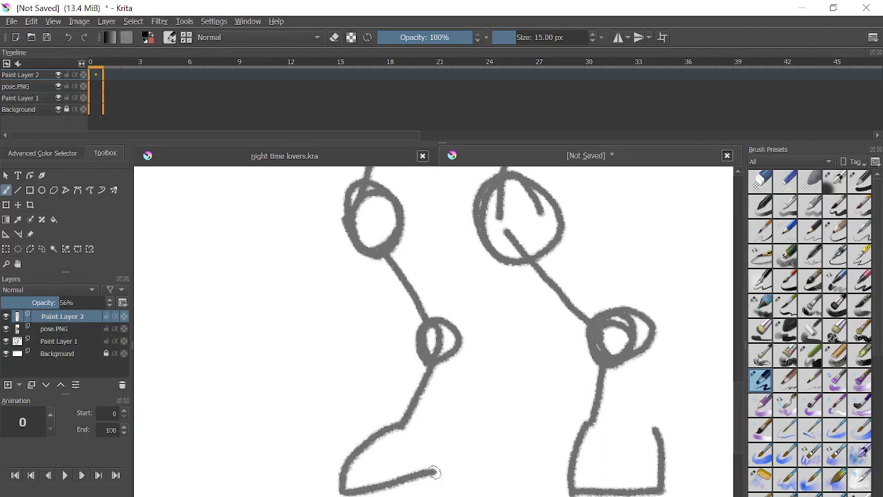
{"action": "key", "text": "ctrl+z"}
{"action": "mouse_move", "coordinate": [402, 426]}
{"action": "left_mouse_down"}
{"action": "mouse_move", "coordinate": [361, 456]}
{"action": "mouse_move", "coordinate": [354, 495]}
{"action": "mouse_move", "coordinate": [435, 491]}
{"action": "left_mouse_up"}
{"action": "scroll", "coordinate": [436, 491], "scroll_direction": "down", "scroll_amount": 3}
{"action": "scroll", "coordinate": [450, 480], "scroll_direction": "down", "scroll_amount": 3}
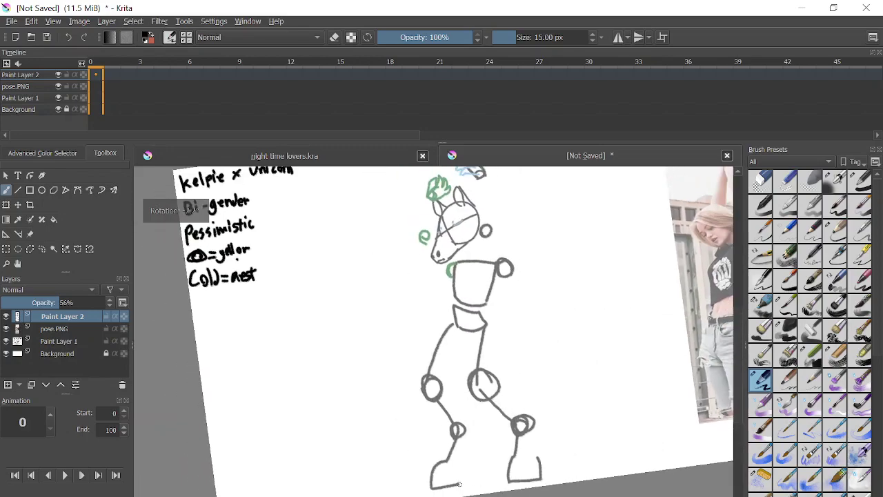
- Switch to the furry legs image results in Chrome and change the search to "drawing poses furry tail"
{"action": "key", "text": "alt+Tab"}
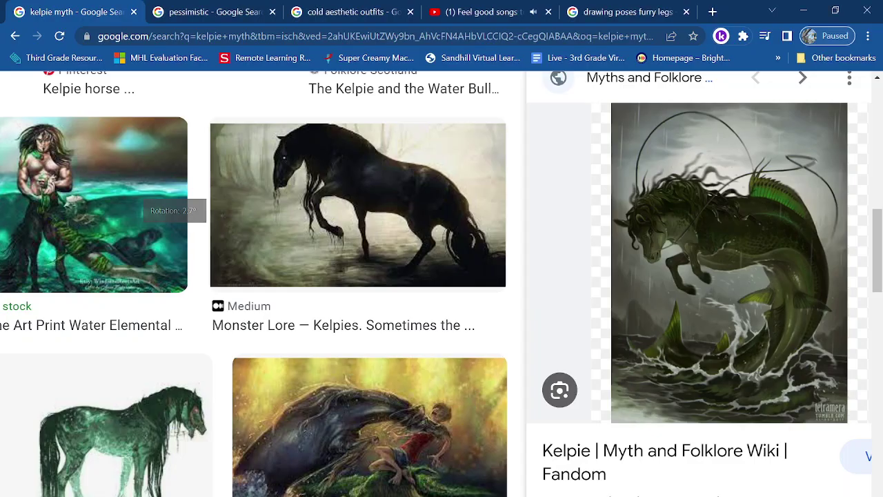
{"action": "key", "text": "ctrl+Tab"}
{"action": "key", "text": "ctrl+Tab"}
{"action": "key", "text": "ctrl+Tab"}
{"action": "key", "text": "ctrl+Tab"}
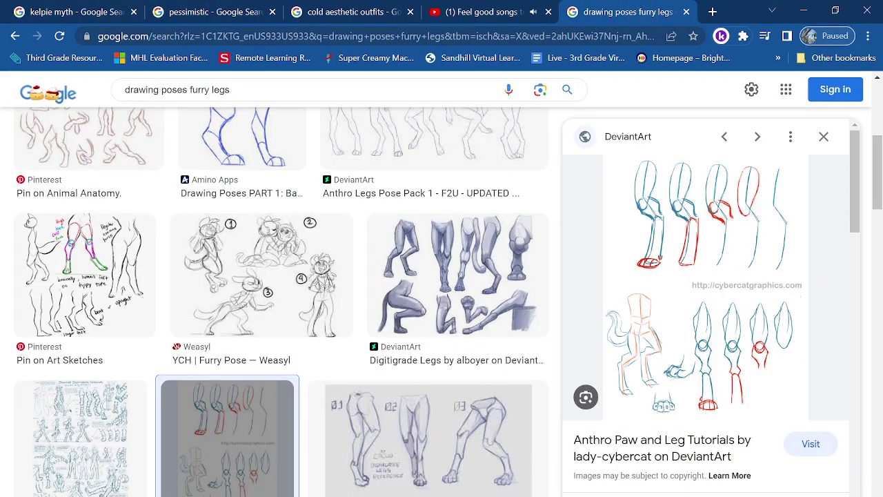
{"action": "scroll", "coordinate": [227, 241], "scroll_direction": "up", "scroll_amount": 10}
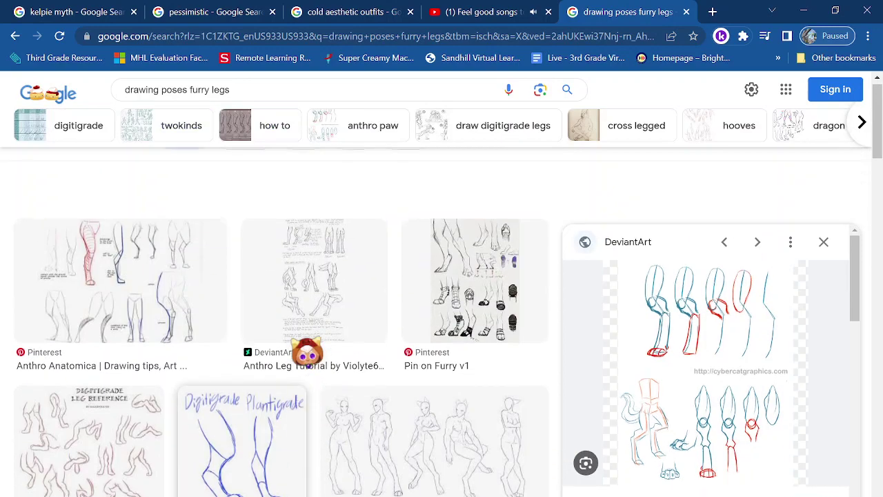
{"action": "left_click", "coordinate": [273, 114]}
{"action": "key", "text": "BackSpace"}
{"action": "key", "text": "BackSpace"}
{"action": "key", "text": "BackSpace"}
{"action": "key", "text": "BackSpace"}
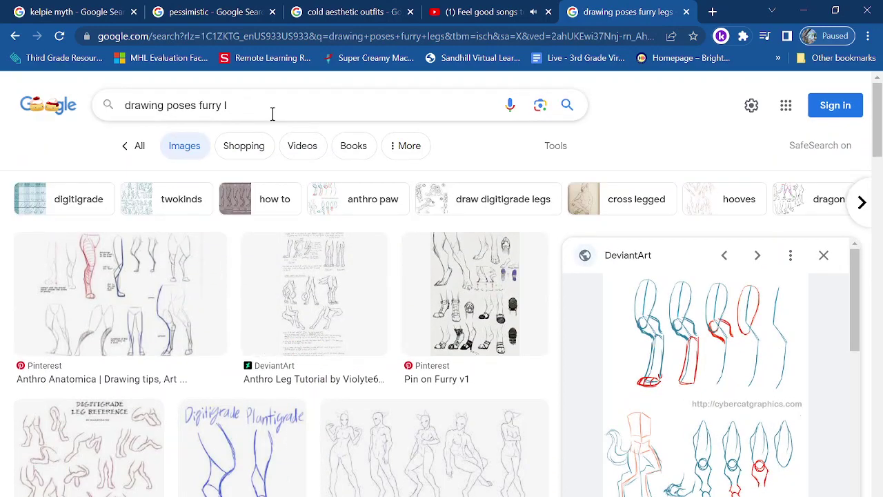
{"action": "type", "text": "tqi"}
{"action": "key", "text": "Return"}
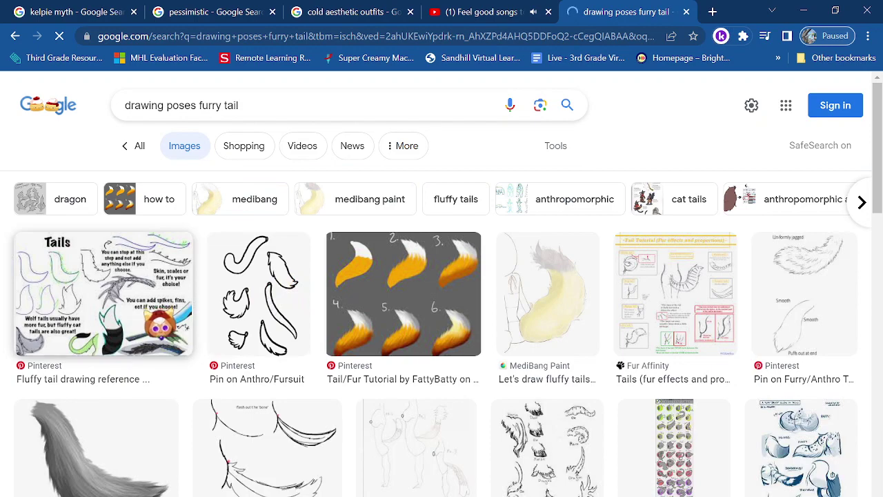
- Examine the furry tail image results, previewing the "Tails" tutorial and the chart of tail designs as possible references
{"action": "left_click", "coordinate": [159, 325]}
{"action": "scroll", "coordinate": [503, 362], "scroll_direction": "down", "scroll_amount": 2}
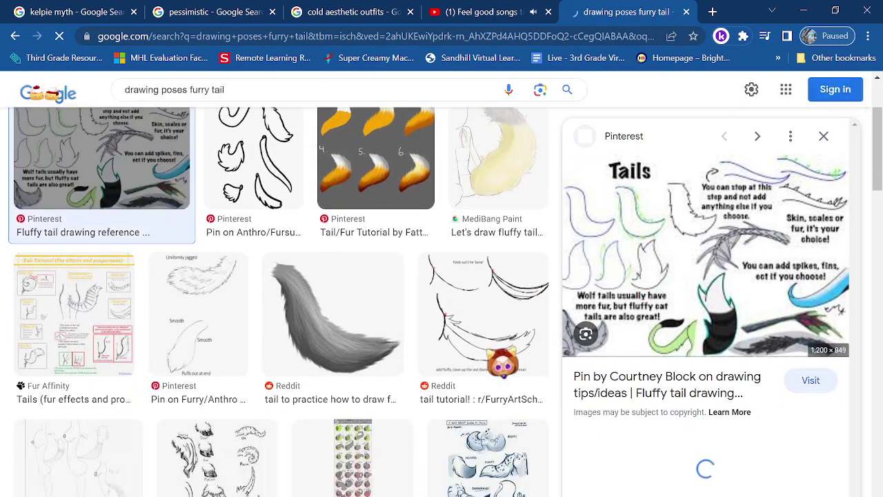
{"action": "scroll", "coordinate": [502, 362], "scroll_direction": "down", "scroll_amount": 2}
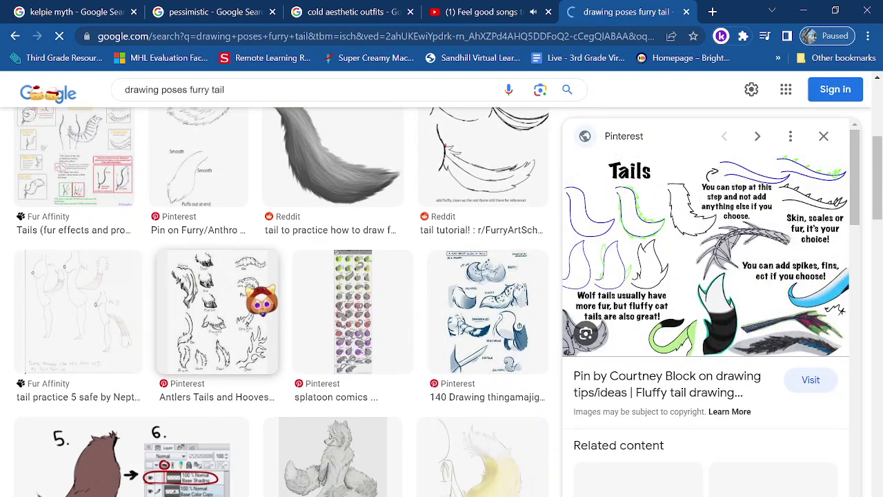
{"action": "scroll", "coordinate": [262, 300], "scroll_direction": "down", "scroll_amount": 4}
{"action": "scroll", "coordinate": [261, 300], "scroll_direction": "down", "scroll_amount": 3}
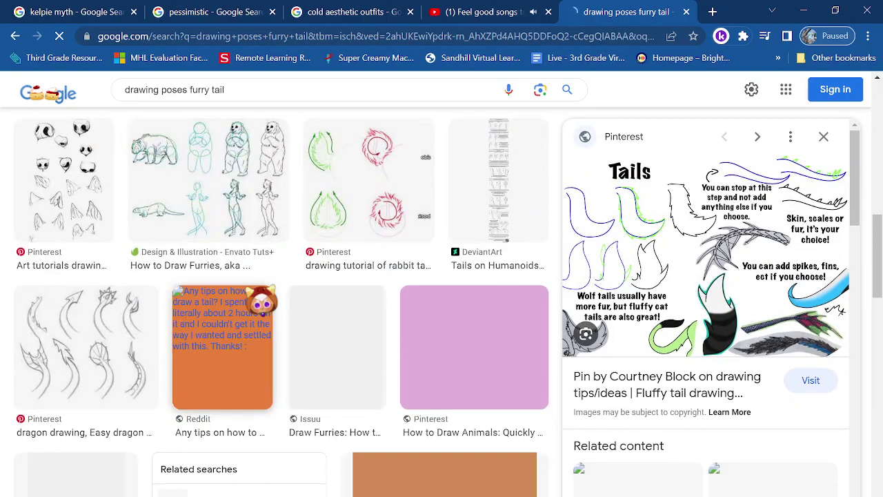
{"action": "scroll", "coordinate": [262, 297], "scroll_direction": "up", "scroll_amount": 5}
{"action": "scroll", "coordinate": [138, 348], "scroll_direction": "up", "scroll_amount": 1}
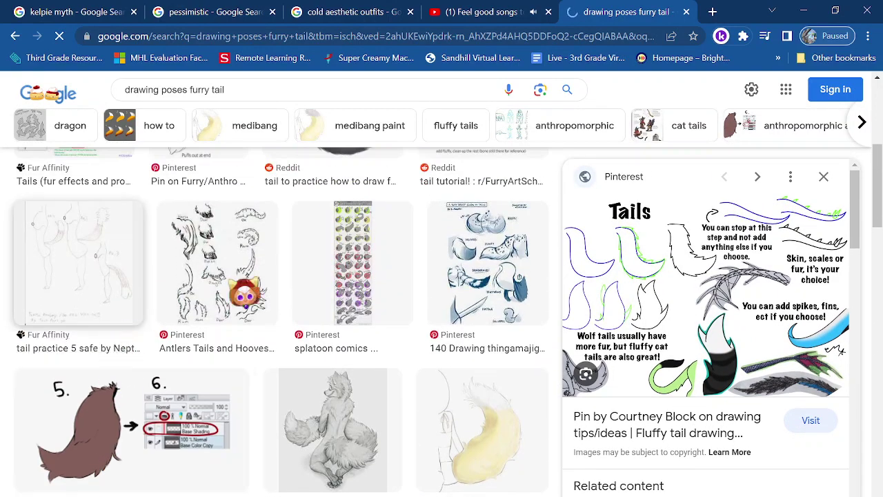
{"action": "left_click", "coordinate": [403, 227]}
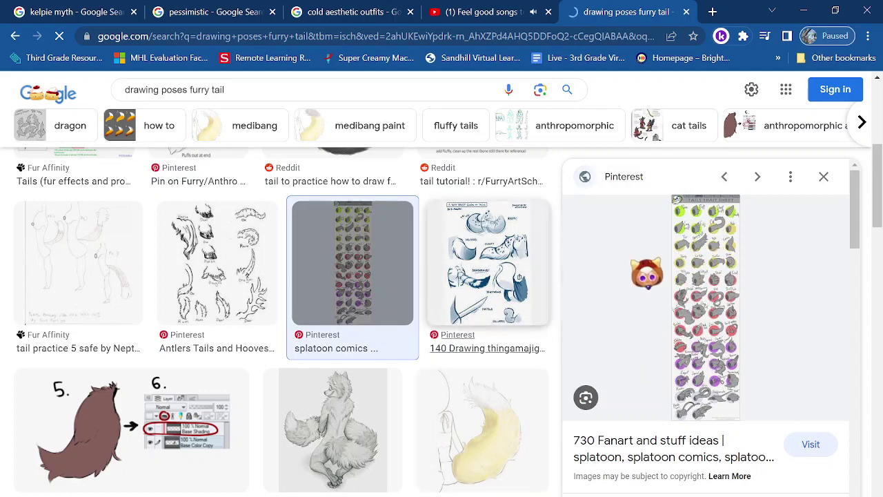
- Close the furry tail search, view the kelpie myth image results, and switch back to Krita
{"action": "left_click", "coordinate": [687, 11]}
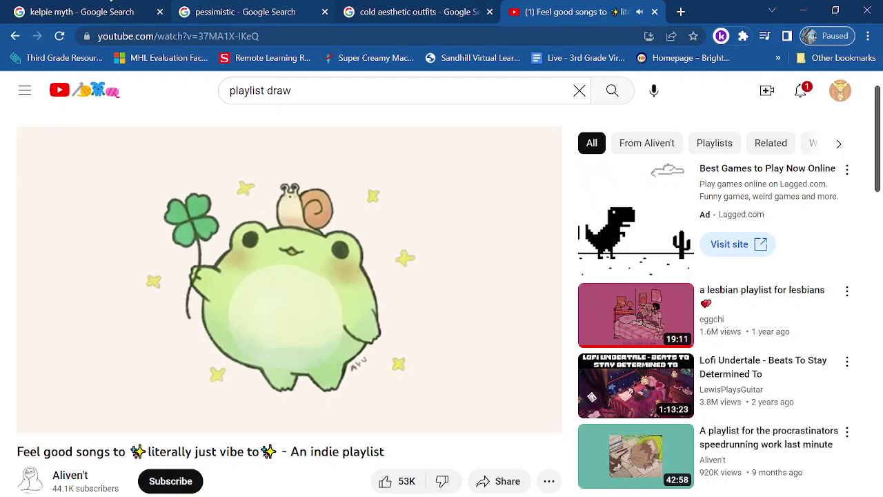
{"action": "left_click", "coordinate": [89, 11]}
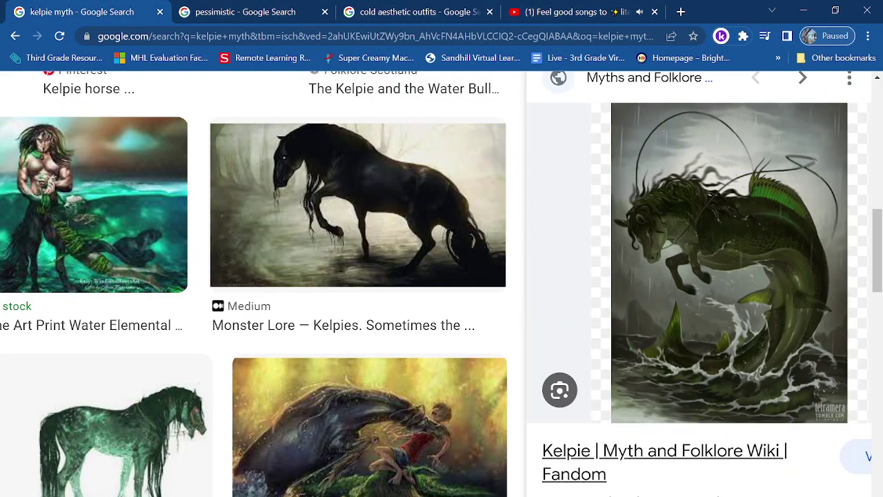
{"action": "key", "text": "alt+Tab"}
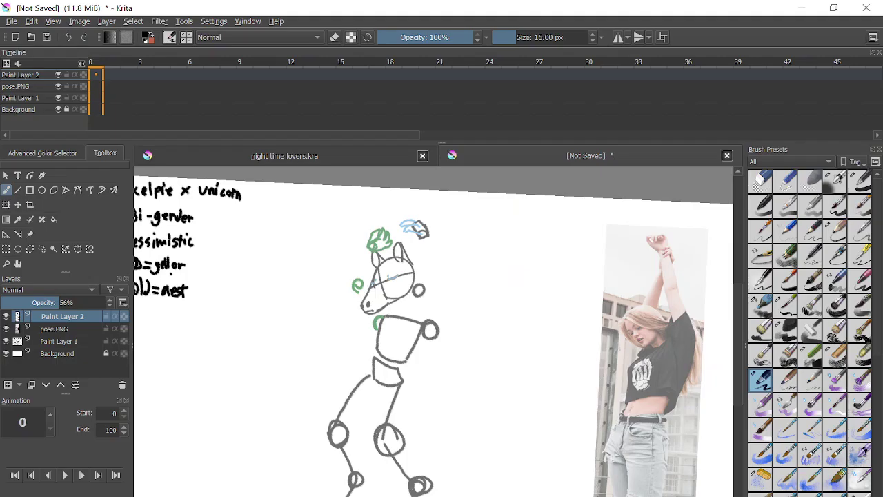
{"action": "scroll", "coordinate": [373, 347], "scroll_direction": "up", "scroll_amount": 6}
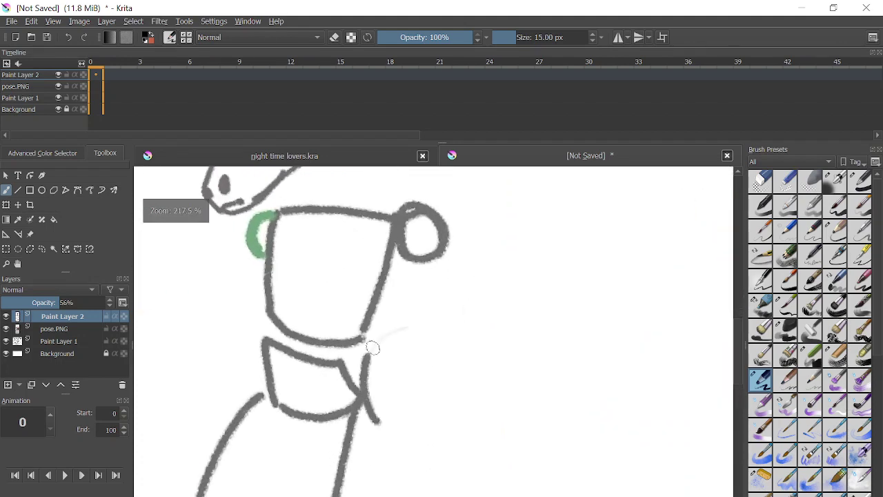
{"action": "mouse_move", "coordinate": [373, 347]}
{"action": "left_mouse_down"}
{"action": "mouse_move", "coordinate": [453, 419]}
{"action": "mouse_move", "coordinate": [384, 356]}
{"action": "mouse_move", "coordinate": [441, 396]}
{"action": "left_mouse_up"}
{"action": "scroll", "coordinate": [442, 396], "scroll_direction": "down", "scroll_amount": 1}
{"action": "key", "text": "ctrl+z"}
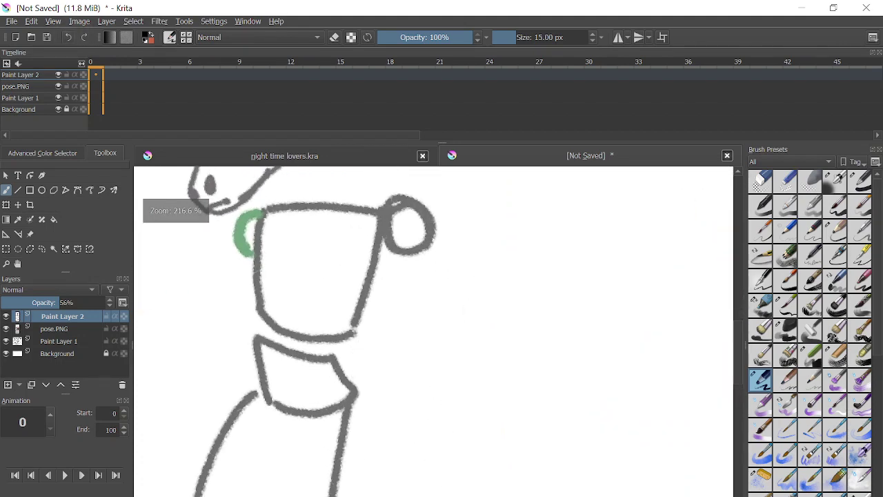
- Pick a bright green and sketch a circle at the back of the hips, redrawing it smaller so it overlaps them
{"action": "left_click", "coordinate": [42, 153]}
{"action": "left_click", "coordinate": [79, 208]}
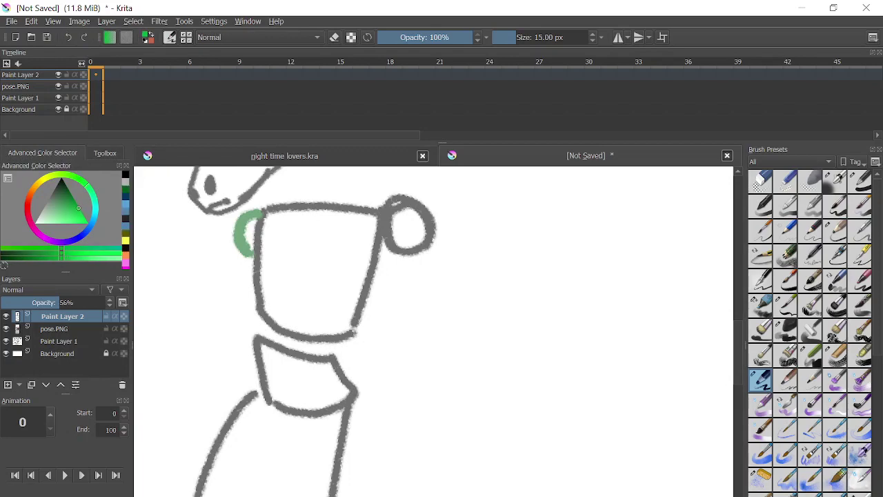
{"action": "mouse_move", "coordinate": [367, 405]}
{"action": "left_mouse_down"}
{"action": "mouse_move", "coordinate": [383, 314]}
{"action": "mouse_move", "coordinate": [367, 407]}
{"action": "mouse_move", "coordinate": [437, 328]}
{"action": "mouse_move", "coordinate": [409, 411]}
{"action": "left_mouse_up"}
{"action": "scroll", "coordinate": [430, 366], "scroll_direction": "down", "scroll_amount": 6}
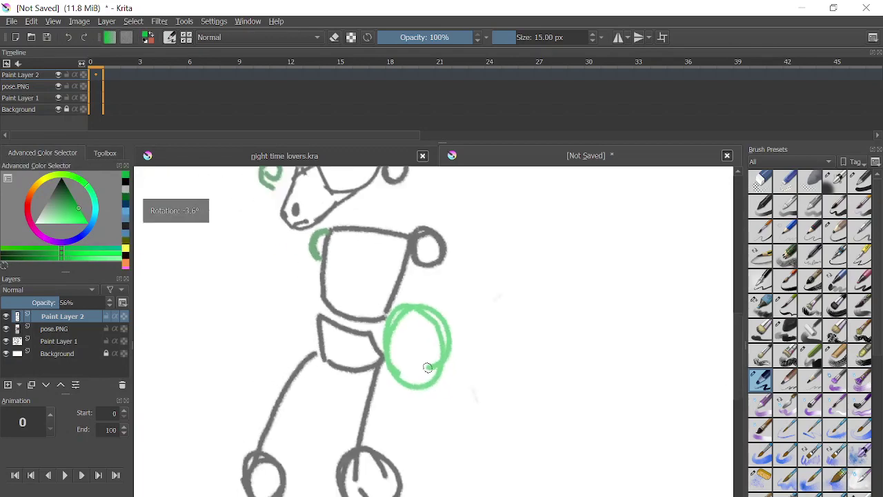
{"action": "key", "text": "ctrl+z"}
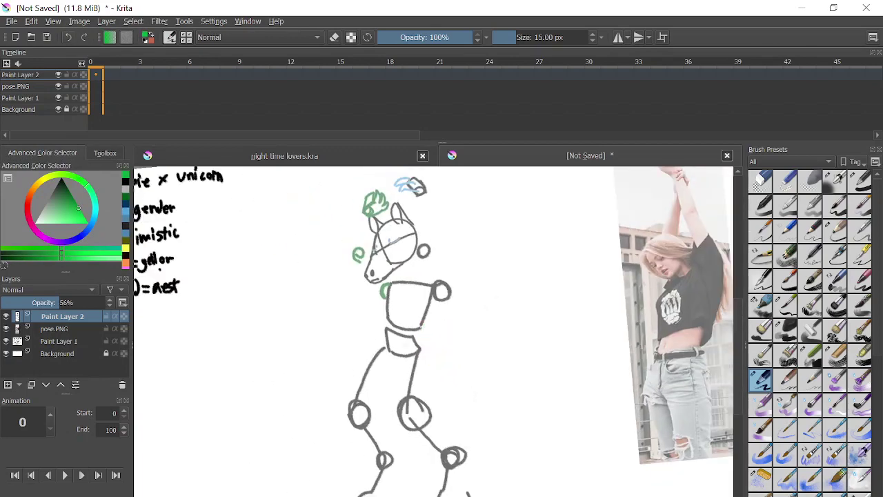
{"action": "scroll", "coordinate": [415, 333], "scroll_direction": "up", "scroll_amount": 3}
{"action": "scroll", "coordinate": [386, 317], "scroll_direction": "down", "scroll_amount": 5}
{"action": "key", "text": "5"}
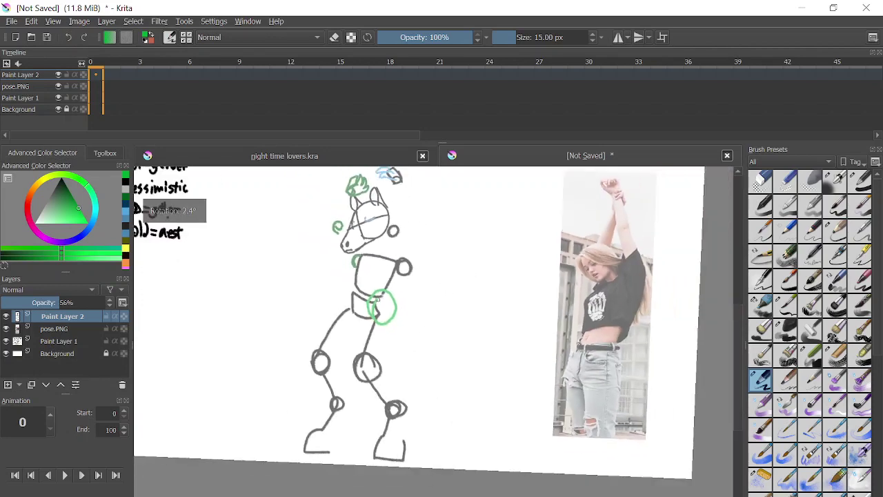
{"action": "scroll", "coordinate": [343, 292], "scroll_direction": "up", "scroll_amount": 2}
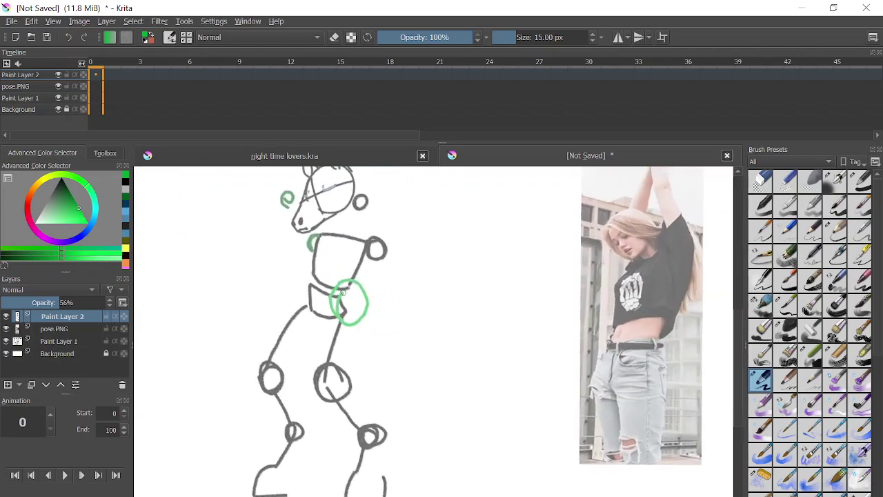
- Sketch a green circle in the empty area left of the thighs, undoing and redrawing it until it is small
{"action": "scroll", "coordinate": [343, 291], "scroll_direction": "up", "scroll_amount": 3}
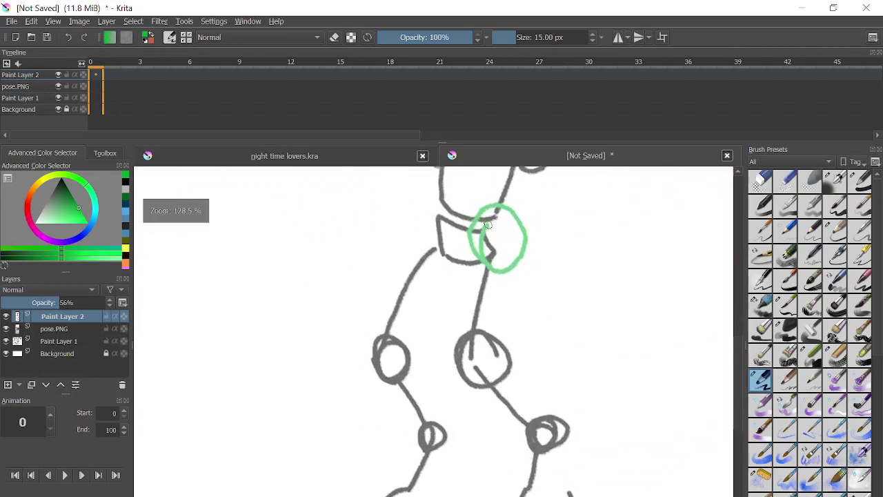
{"action": "left_click_drag", "start_coordinate": [269, 379], "coordinate": [315, 333]}
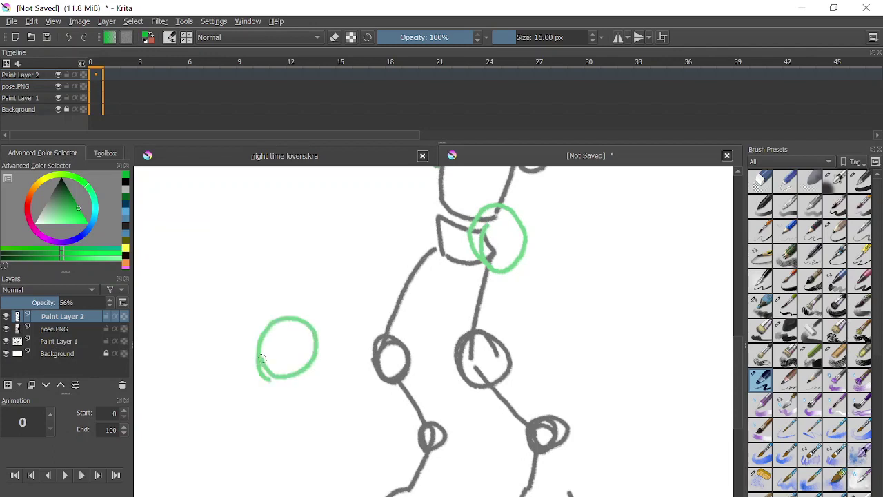
{"action": "key", "text": "ctrl+z"}
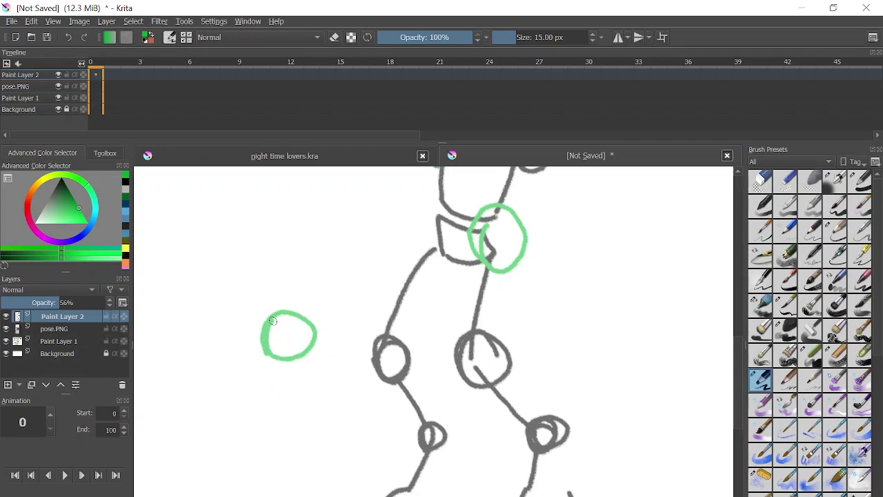
{"action": "key", "text": "ctrl+z"}
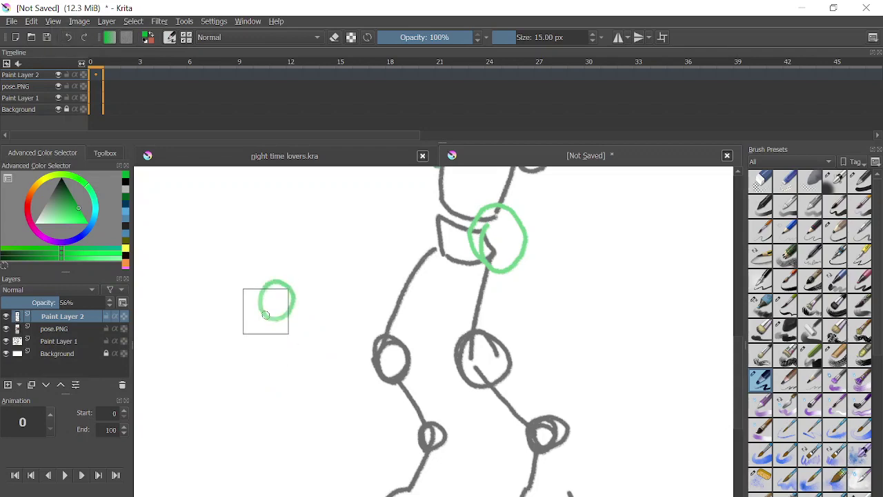
{"action": "scroll", "coordinate": [433, 331], "scroll_direction": "down", "scroll_amount": 3}
{"action": "scroll", "coordinate": [433, 331], "scroll_direction": "up", "scroll_amount": 2}
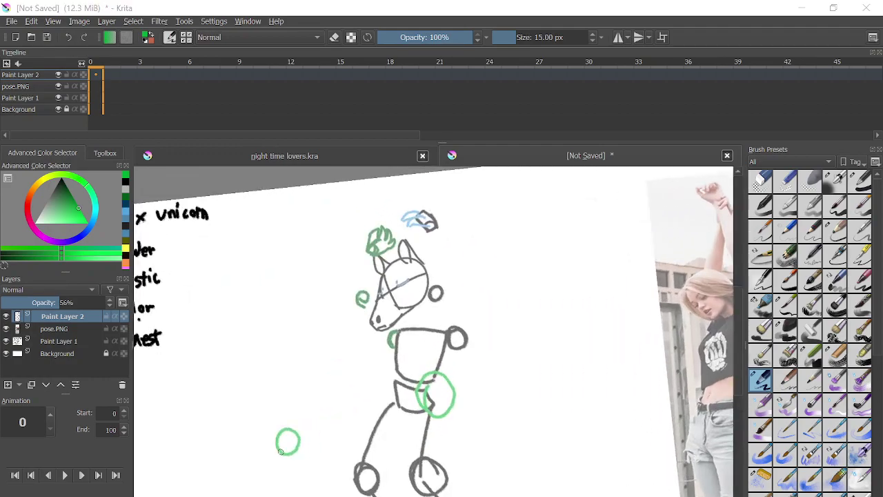
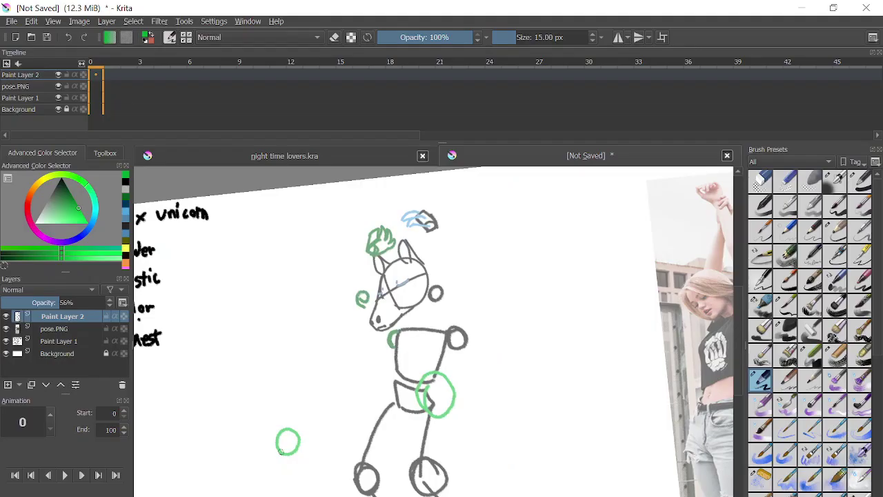
{"action": "scroll", "coordinate": [224, 260], "scroll_direction": "up", "scroll_amount": 3}
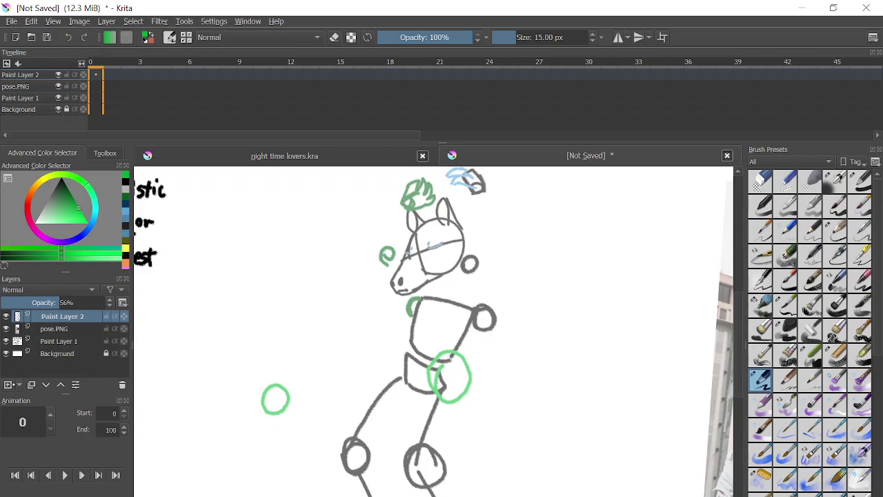
- Add a new paint layer above the sketch and reset the brush color to black for tracing the head
{"action": "key", "text": "Insert"}
{"action": "key", "text": "d"}
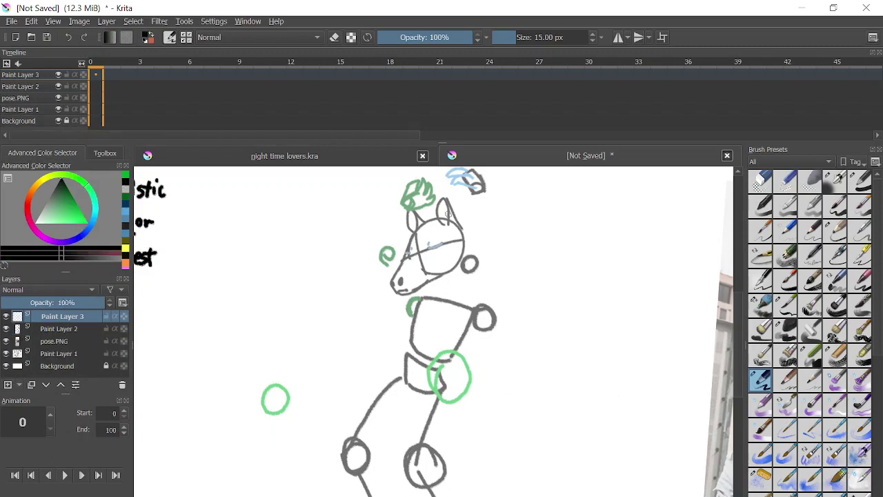
{"action": "scroll", "coordinate": [449, 214], "scroll_direction": "up", "scroll_amount": 8}
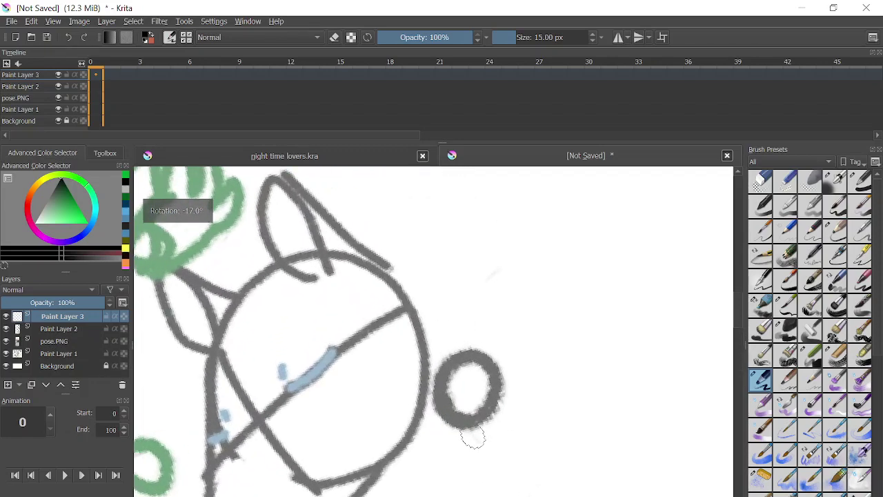
- Try to trace the horse head's back, jaw and muzzle outline in black with the 15 px brush
{"action": "mouse_move", "coordinate": [379, 253]}
{"action": "left_mouse_down"}
{"action": "mouse_move", "coordinate": [433, 331]}
{"action": "mouse_move", "coordinate": [481, 280]}
{"action": "mouse_move", "coordinate": [484, 325]}
{"action": "mouse_move", "coordinate": [457, 396]}
{"action": "mouse_move", "coordinate": [376, 469]}
{"action": "mouse_move", "coordinate": [426, 417]}
{"action": "mouse_move", "coordinate": [473, 402]}
{"action": "mouse_move", "coordinate": [375, 477]}
{"action": "mouse_move", "coordinate": [296, 488]}
{"action": "mouse_move", "coordinate": [253, 425]}
{"action": "mouse_move", "coordinate": [313, 275]}
{"action": "mouse_move", "coordinate": [342, 385]}
{"action": "mouse_move", "coordinate": [382, 296]}
{"action": "mouse_move", "coordinate": [401, 332]}
{"action": "left_mouse_up"}
{"action": "scroll", "coordinate": [384, 295], "scroll_direction": "up", "scroll_amount": 3}
{"action": "scroll", "coordinate": [399, 331], "scroll_direction": "down", "scroll_amount": 5}
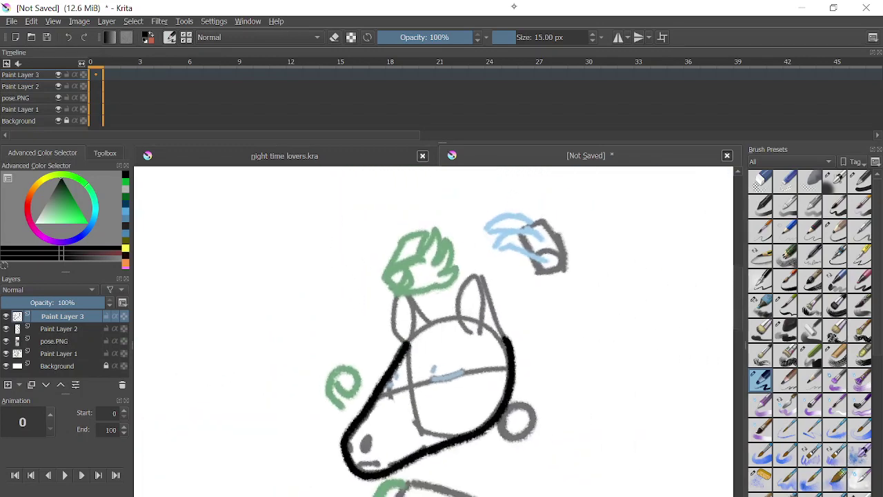
{"action": "key", "text": "ctrl+z"}
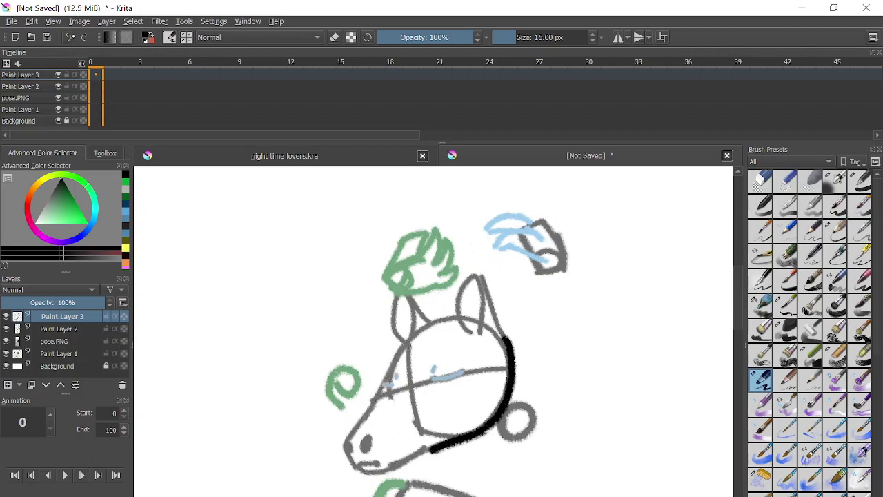
{"action": "key", "text": "ctrl+z"}
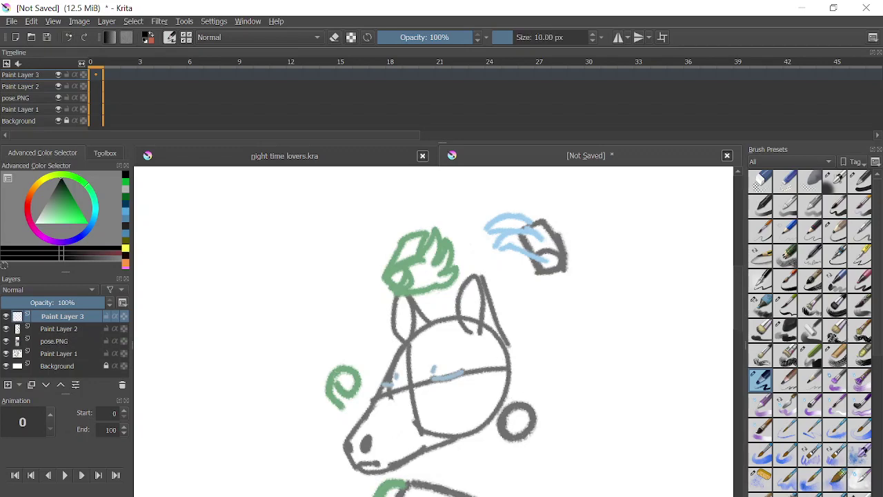
- Try to trace the back of the head and the jaw line in black with a 10 px brush
{"action": "scroll", "coordinate": [558, 423], "scroll_direction": "up", "scroll_amount": 4}
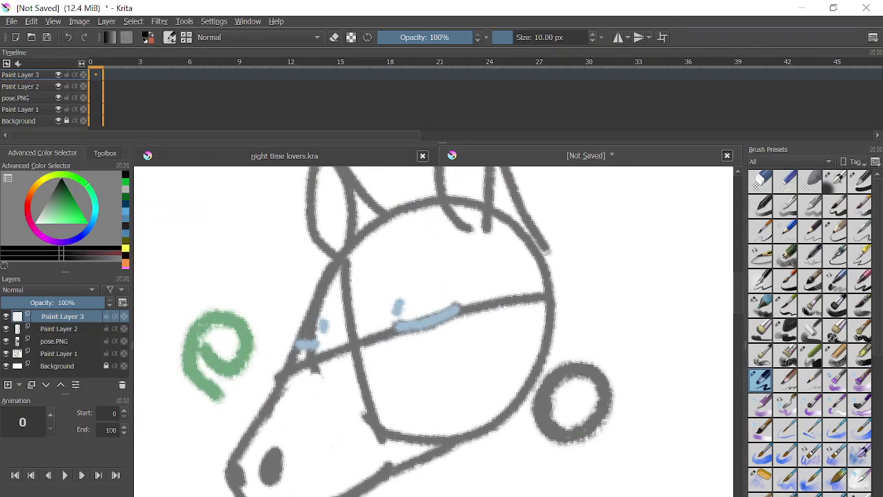
{"action": "left_click_drag", "start_coordinate": [531, 250], "coordinate": [542, 338]}
{"action": "key", "text": "ctrl+z"}
{"action": "mouse_move", "coordinate": [538, 236]}
{"action": "left_mouse_down"}
{"action": "mouse_move", "coordinate": [565, 309]}
{"action": "mouse_move", "coordinate": [543, 389]}
{"action": "left_mouse_up"}
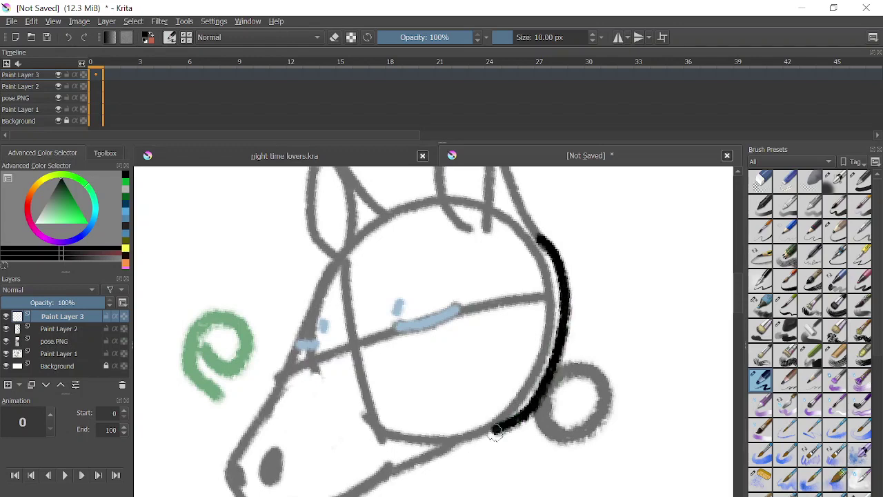
{"action": "left_click_drag", "start_coordinate": [496, 431], "coordinate": [425, 467]}
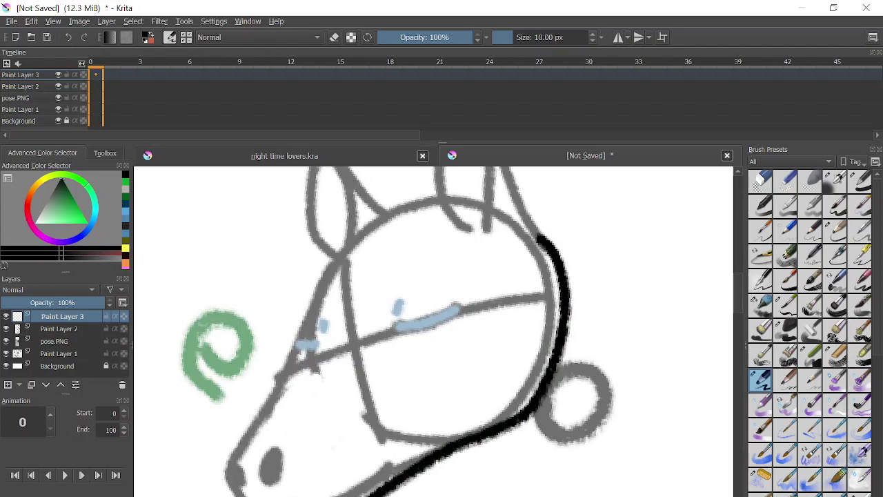
{"action": "mouse_move", "coordinate": [221, 476]}
{"action": "left_mouse_down"}
{"action": "mouse_move", "coordinate": [255, 404]}
{"action": "mouse_move", "coordinate": [274, 448]}
{"action": "left_mouse_up"}
{"action": "key", "text": "ctrl+z"}
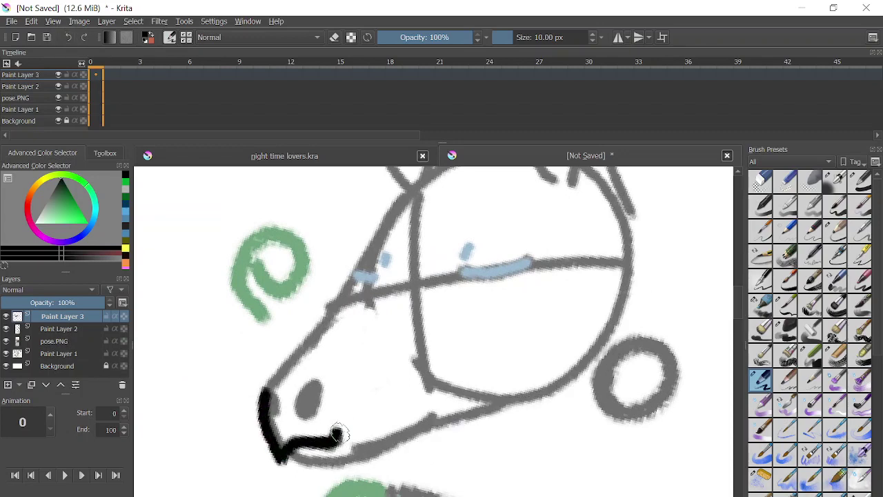
- Try to trace the front of the muzzle, the mouth and the underside of the jaw in black
{"action": "mouse_move", "coordinate": [284, 456]}
{"action": "left_mouse_down"}
{"action": "mouse_move", "coordinate": [346, 466]}
{"action": "mouse_move", "coordinate": [469, 420]}
{"action": "left_mouse_up"}
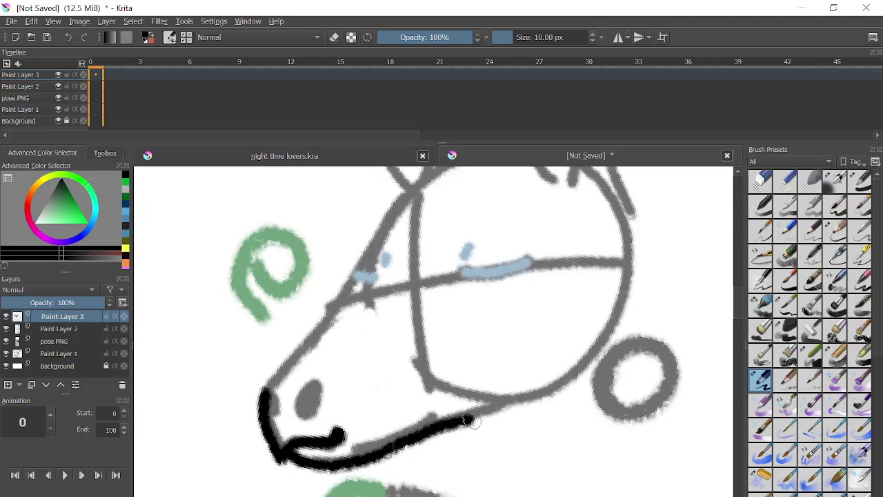
{"action": "key", "text": "ctrl+z"}
{"action": "key", "text": "ctrl+z"}
{"action": "key", "text": "ctrl+z"}
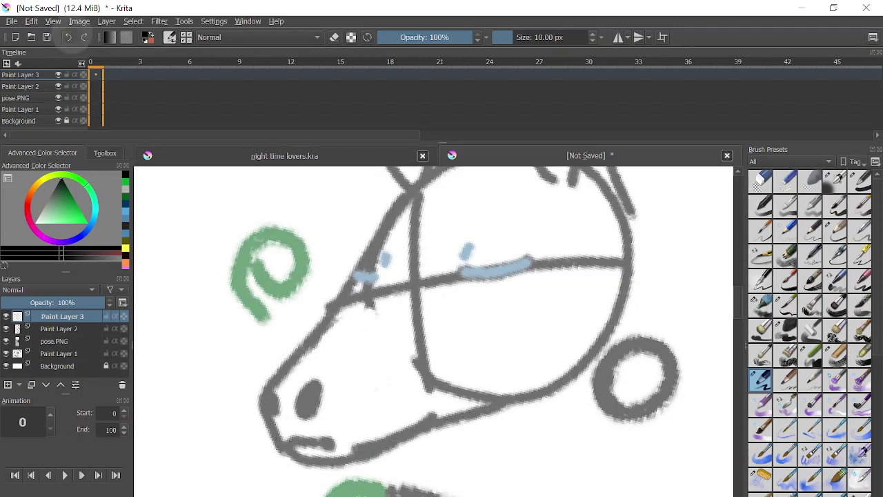
- Remove the stray dot and trace the muzzle front, mouth line and chin in black over the head sketch
{"action": "left_click", "coordinate": [335, 460]}
{"action": "scroll", "coordinate": [284, 434], "scroll_direction": "up", "scroll_amount": 3}
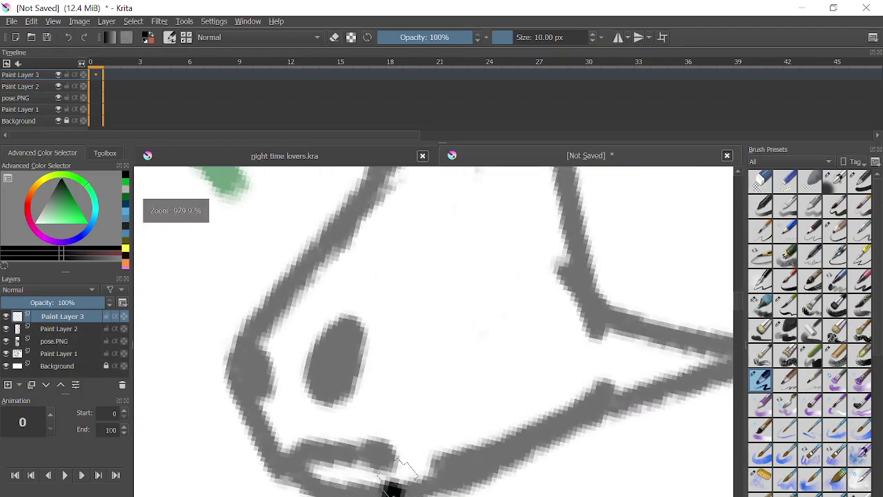
{"action": "key", "text": "ctrl+z"}
{"action": "mouse_move", "coordinate": [279, 290]}
{"action": "left_mouse_down"}
{"action": "mouse_move", "coordinate": [242, 351]}
{"action": "mouse_move", "coordinate": [259, 447]}
{"action": "mouse_move", "coordinate": [320, 456]}
{"action": "mouse_move", "coordinate": [416, 442]}
{"action": "left_mouse_up"}
{"action": "left_click_drag", "start_coordinate": [287, 486], "coordinate": [503, 458]}
{"action": "scroll", "coordinate": [497, 458], "scroll_direction": "down", "scroll_amount": 5}
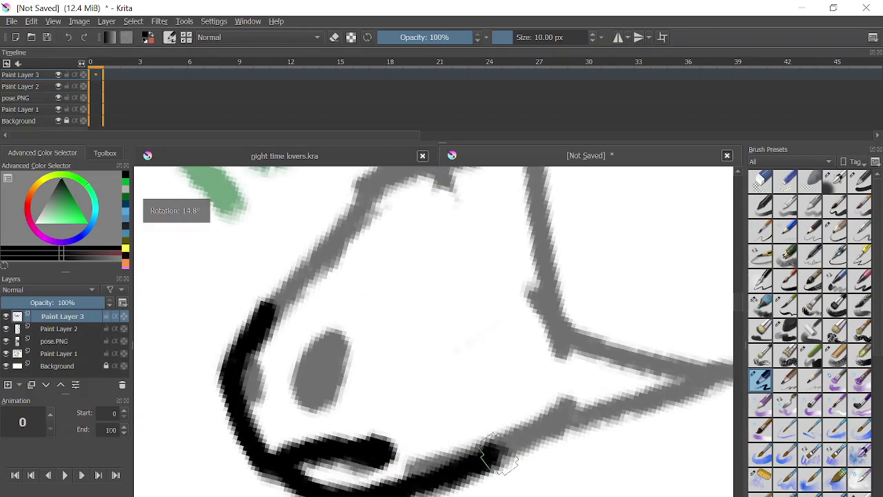
- Trace the horse's forehead line and the front ear with its inner edge in black over the sketch
{"action": "scroll", "coordinate": [420, 470], "scroll_direction": "up", "scroll_amount": 2}
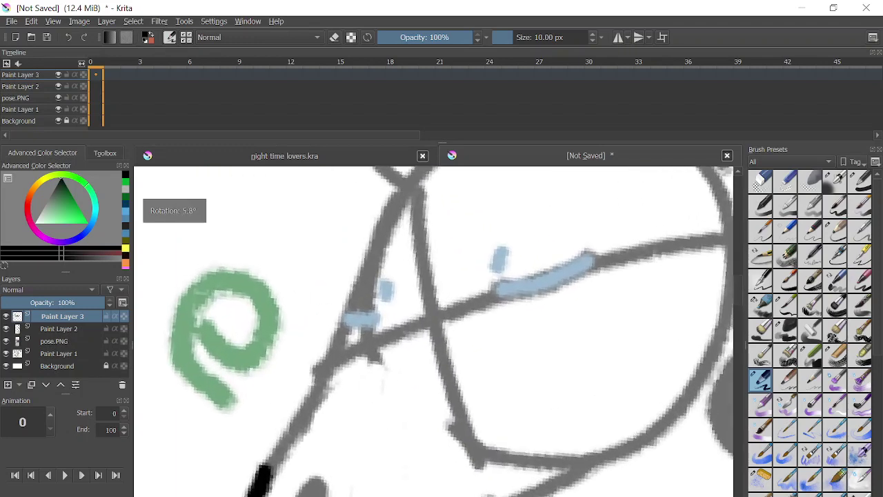
{"action": "scroll", "coordinate": [421, 470], "scroll_direction": "down", "scroll_amount": 1}
{"action": "mouse_move", "coordinate": [276, 476]}
{"action": "left_mouse_down"}
{"action": "mouse_move", "coordinate": [315, 431]}
{"action": "mouse_move", "coordinate": [368, 323]}
{"action": "mouse_move", "coordinate": [411, 263]}
{"action": "mouse_move", "coordinate": [406, 385]}
{"action": "mouse_move", "coordinate": [438, 398]}
{"action": "mouse_move", "coordinate": [397, 469]}
{"action": "mouse_move", "coordinate": [324, 387]}
{"action": "mouse_move", "coordinate": [333, 273]}
{"action": "mouse_move", "coordinate": [351, 232]}
{"action": "mouse_move", "coordinate": [362, 230]}
{"action": "mouse_move", "coordinate": [391, 256]}
{"action": "mouse_move", "coordinate": [476, 356]}
{"action": "left_mouse_up"}
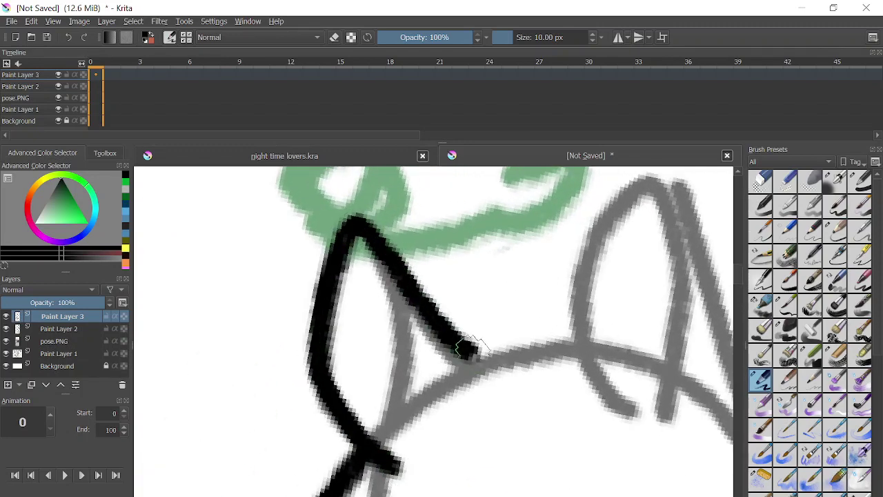
{"action": "mouse_move", "coordinate": [376, 256]}
{"action": "left_mouse_down"}
{"action": "mouse_move", "coordinate": [390, 282]}
{"action": "mouse_move", "coordinate": [400, 414]}
{"action": "left_mouse_up"}
{"action": "scroll", "coordinate": [399, 420], "scroll_direction": "down", "scroll_amount": 3}
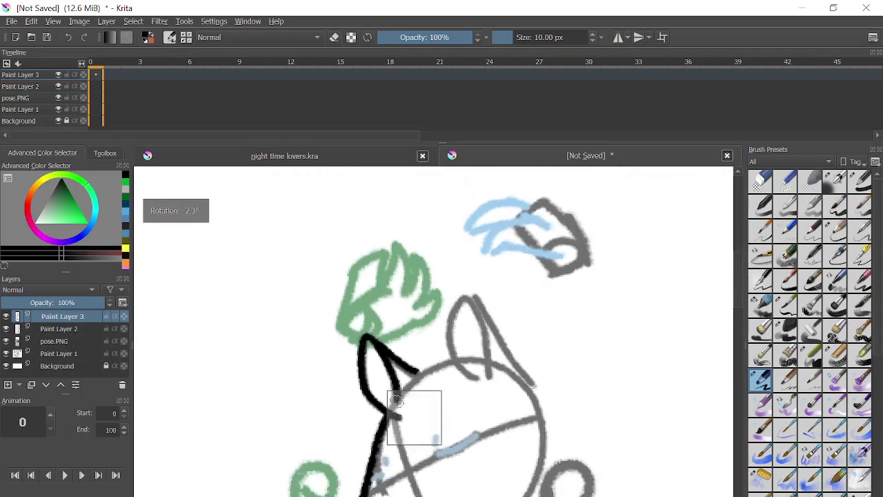
- Trace the crown of the head between the ears and the outline of the rear ear in black
{"action": "scroll", "coordinate": [414, 417], "scroll_direction": "up", "scroll_amount": 3}
{"action": "left_click_drag", "start_coordinate": [266, 452], "coordinate": [317, 374]}
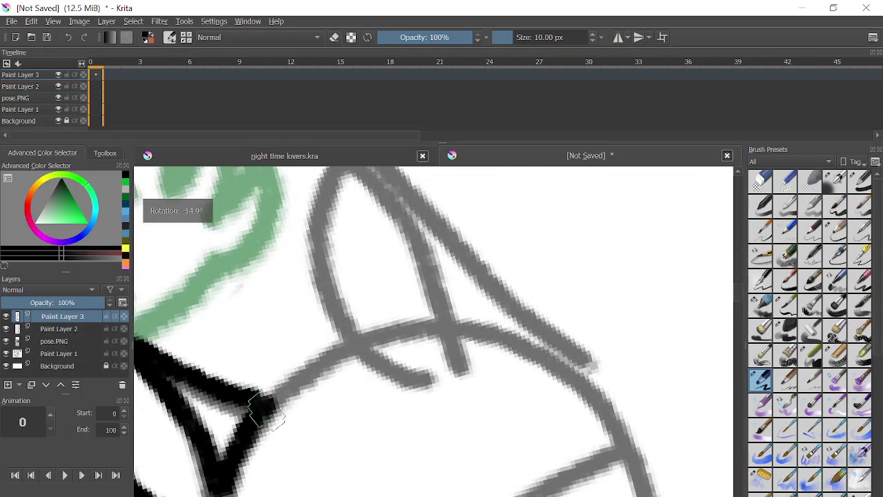
{"action": "left_click_drag", "start_coordinate": [270, 406], "coordinate": [330, 356]}
{"action": "left_click_drag", "start_coordinate": [314, 386], "coordinate": [325, 378]}
{"action": "mouse_move", "coordinate": [403, 453]}
{"action": "left_mouse_down"}
{"action": "mouse_move", "coordinate": [321, 338]}
{"action": "mouse_move", "coordinate": [355, 222]}
{"action": "mouse_move", "coordinate": [431, 393]}
{"action": "mouse_move", "coordinate": [429, 440]}
{"action": "left_mouse_up"}
{"action": "mouse_move", "coordinate": [364, 214]}
{"action": "left_mouse_down"}
{"action": "mouse_move", "coordinate": [445, 359]}
{"action": "mouse_move", "coordinate": [516, 445]}
{"action": "left_mouse_up"}
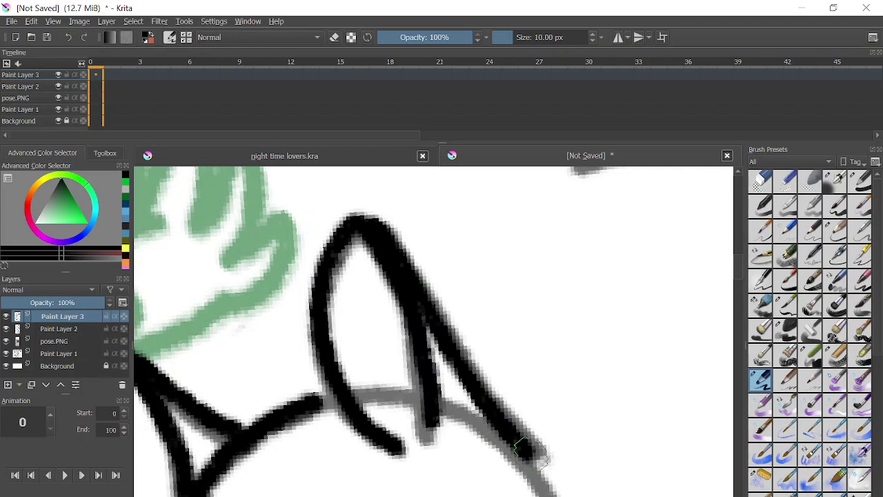
{"action": "left_click_drag", "start_coordinate": [313, 401], "coordinate": [336, 397]}
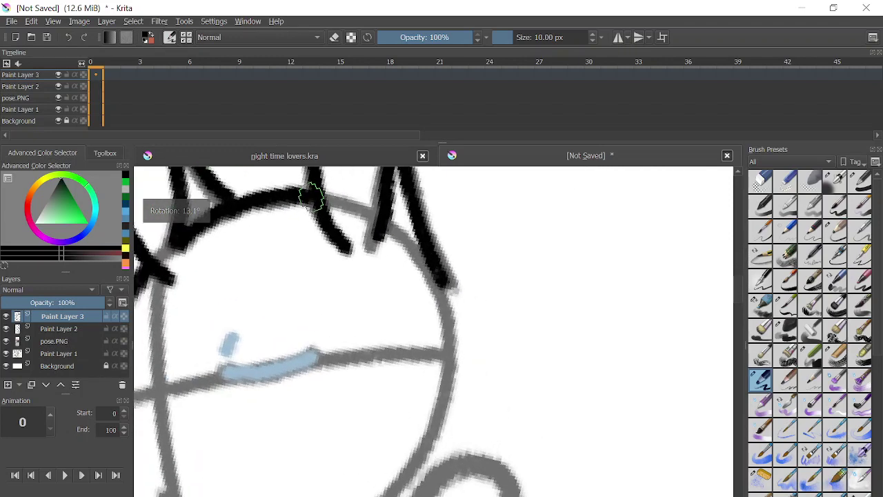
- Trace the back of the head and the jaw line in black down to the chin stroke
{"action": "mouse_move", "coordinate": [443, 285]}
{"action": "left_mouse_down"}
{"action": "mouse_move", "coordinate": [453, 350]}
{"action": "mouse_move", "coordinate": [436, 448]}
{"action": "mouse_move", "coordinate": [409, 495]}
{"action": "left_mouse_up"}
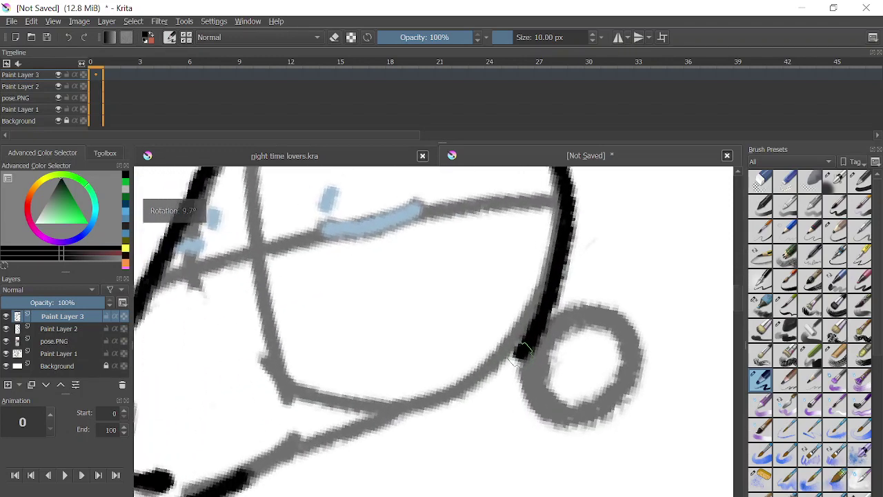
{"action": "mouse_move", "coordinate": [524, 349]}
{"action": "left_mouse_down"}
{"action": "mouse_move", "coordinate": [545, 318]}
{"action": "mouse_move", "coordinate": [507, 365]}
{"action": "mouse_move", "coordinate": [385, 413]}
{"action": "mouse_move", "coordinate": [306, 467]}
{"action": "left_mouse_up"}
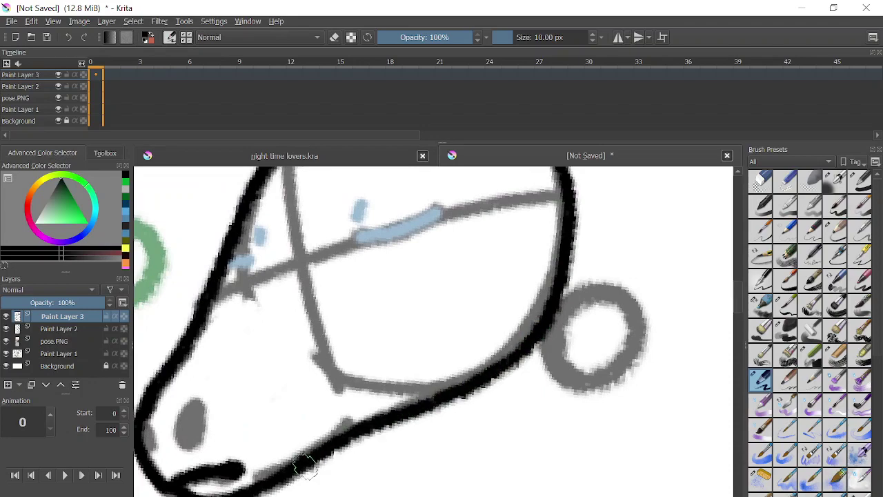
{"action": "scroll", "coordinate": [305, 467], "scroll_direction": "down", "scroll_amount": 2}
- Try to fill the near nostril in solid black
{"action": "scroll", "coordinate": [343, 465], "scroll_direction": "up", "scroll_amount": 3}
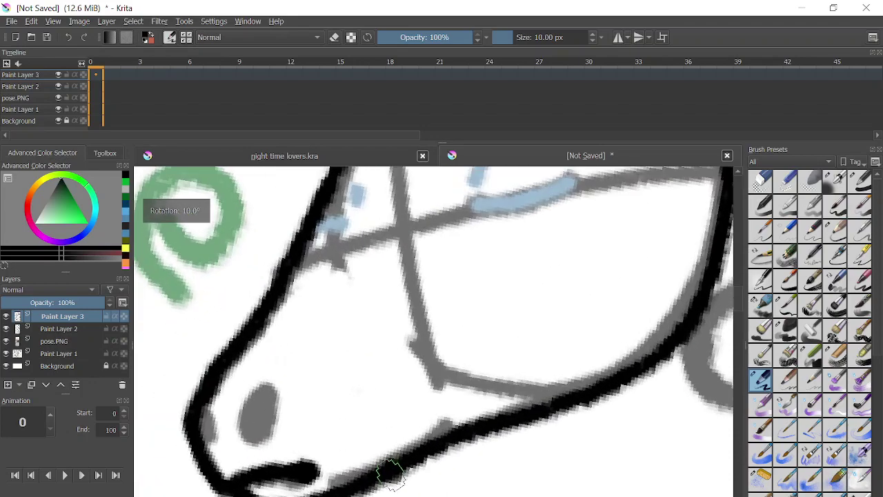
{"action": "mouse_move", "coordinate": [390, 474]}
{"action": "left_mouse_down"}
{"action": "mouse_move", "coordinate": [366, 460]}
{"action": "mouse_move", "coordinate": [394, 469]}
{"action": "mouse_move", "coordinate": [390, 373]}
{"action": "mouse_move", "coordinate": [420, 468]}
{"action": "mouse_move", "coordinate": [389, 430]}
{"action": "mouse_move", "coordinate": [394, 414]}
{"action": "mouse_move", "coordinate": [400, 428]}
{"action": "left_mouse_up"}
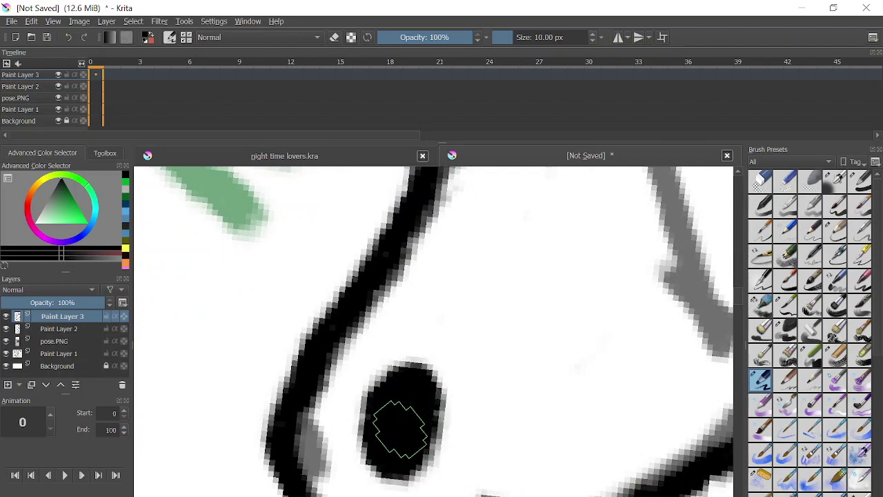
{"action": "key", "text": "alt+Tab"}
{"action": "key", "text": "alt+Tab"}
{"action": "key", "text": "ctrl+z"}
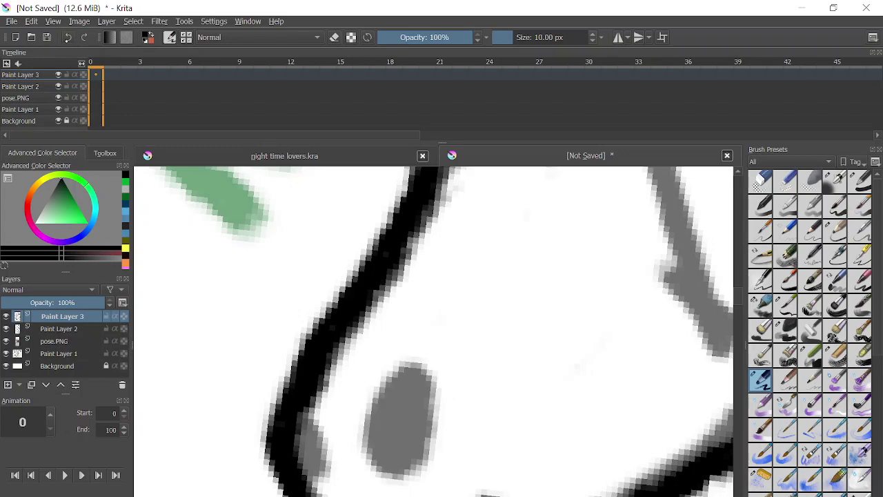
- Trace the near nostril's front edge and the far nostril in black, undoing the misplaced stroke across the near nostril's upper edge
{"action": "left_click_drag", "start_coordinate": [373, 392], "coordinate": [388, 473]}
{"action": "scroll", "coordinate": [335, 452], "scroll_direction": "down", "scroll_amount": 3}
{"action": "mouse_move", "coordinate": [309, 419]}
{"action": "left_mouse_down"}
{"action": "mouse_move", "coordinate": [327, 457]}
{"action": "mouse_move", "coordinate": [364, 448]}
{"action": "mouse_move", "coordinate": [317, 456]}
{"action": "mouse_move", "coordinate": [316, 444]}
{"action": "mouse_move", "coordinate": [315, 476]}
{"action": "left_mouse_up"}
{"action": "scroll", "coordinate": [358, 448], "scroll_direction": "up", "scroll_amount": 2}
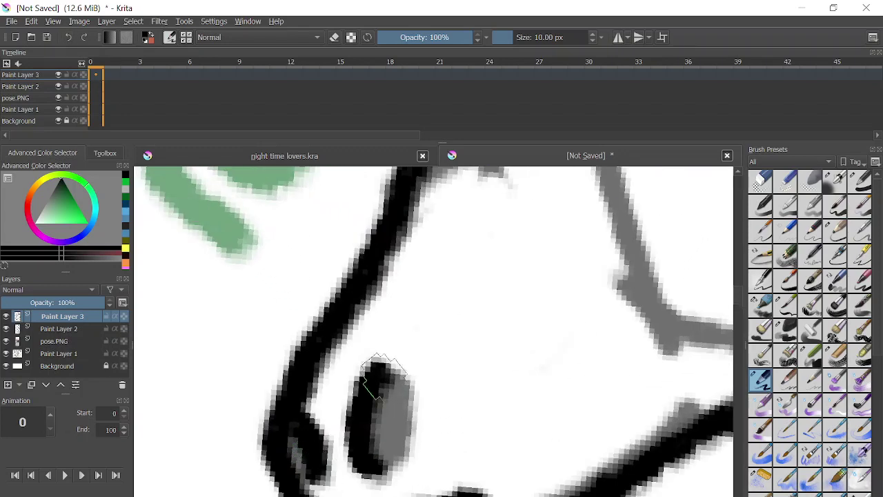
{"action": "left_click_drag", "start_coordinate": [372, 380], "coordinate": [423, 385]}
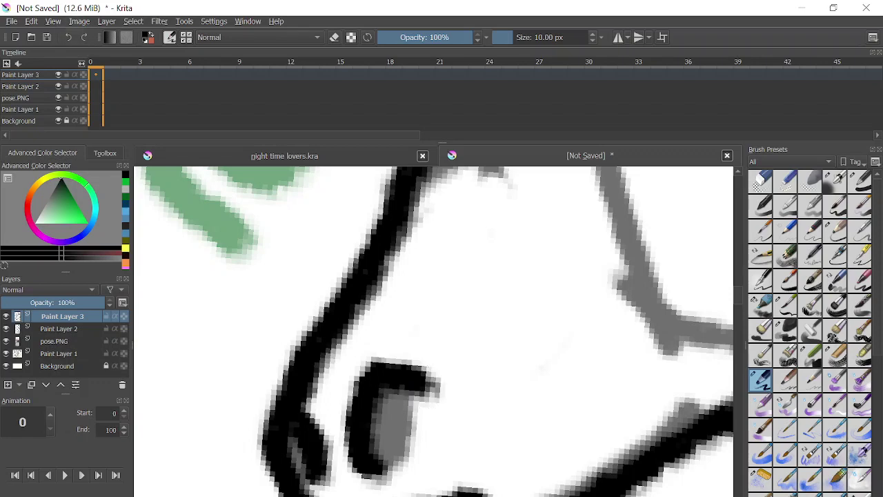
{"action": "key", "text": "ctrl+z"}
- Switch to the browser to check the indie music playlist video on YouTube, and return to Krita
{"action": "key", "text": "alt+Tab"}
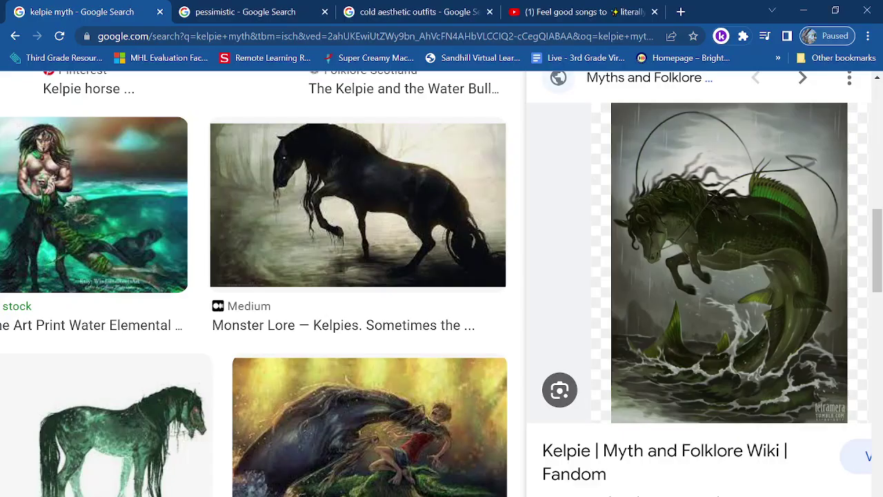
{"action": "key", "text": "ctrl+shift+Tab"}
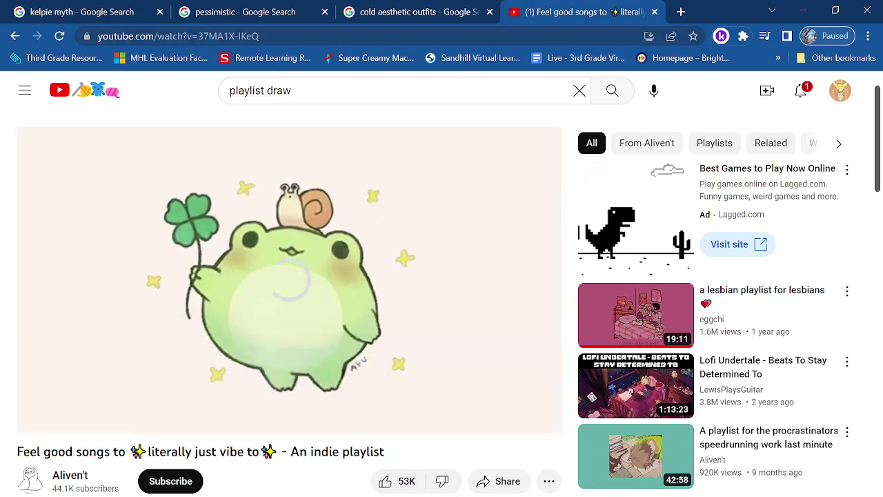
{"action": "key", "text": "alt+Tab"}
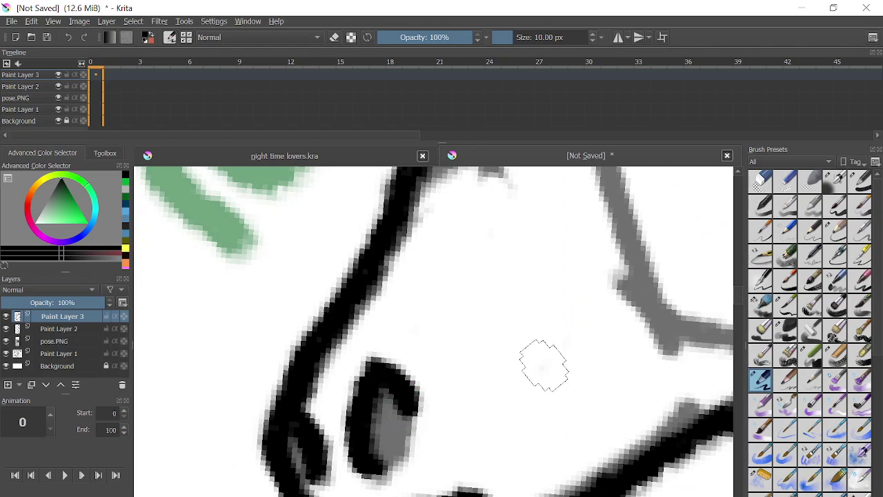
- Trace the near eye in black with a curved lower lid, a short front stroke and lashes at its outer corner
{"action": "scroll", "coordinate": [544, 365], "scroll_direction": "down", "scroll_amount": 4}
{"action": "scroll", "coordinate": [521, 360], "scroll_direction": "up", "scroll_amount": 3}
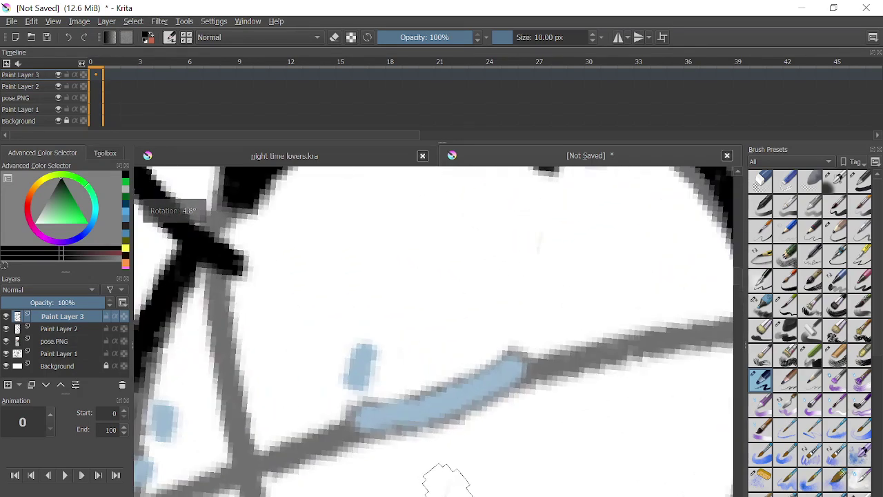
{"action": "mouse_move", "coordinate": [332, 431]}
{"action": "left_mouse_down"}
{"action": "mouse_move", "coordinate": [459, 415]}
{"action": "mouse_move", "coordinate": [527, 346]}
{"action": "mouse_move", "coordinate": [359, 438]}
{"action": "left_mouse_up"}
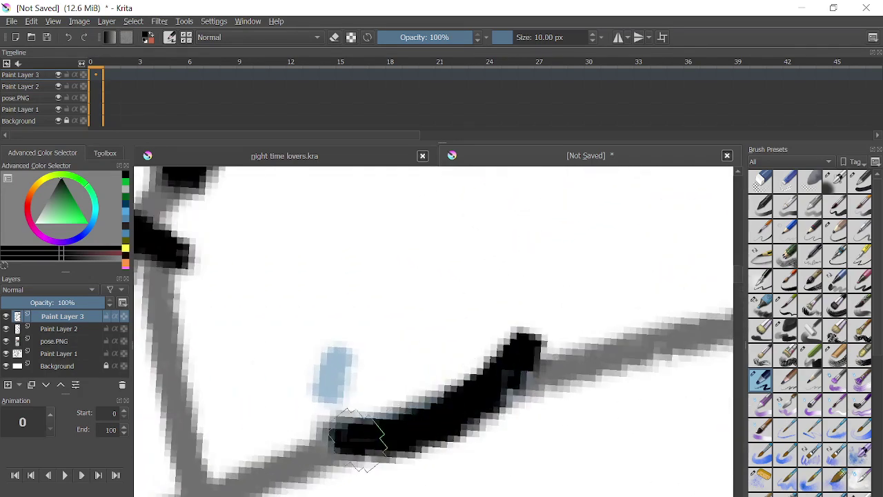
{"action": "mouse_move", "coordinate": [332, 374]}
{"action": "left_mouse_down"}
{"action": "mouse_move", "coordinate": [387, 301]}
{"action": "mouse_move", "coordinate": [415, 282]}
{"action": "mouse_move", "coordinate": [390, 299]}
{"action": "mouse_move", "coordinate": [337, 381]}
{"action": "mouse_move", "coordinate": [416, 363]}
{"action": "left_mouse_up"}
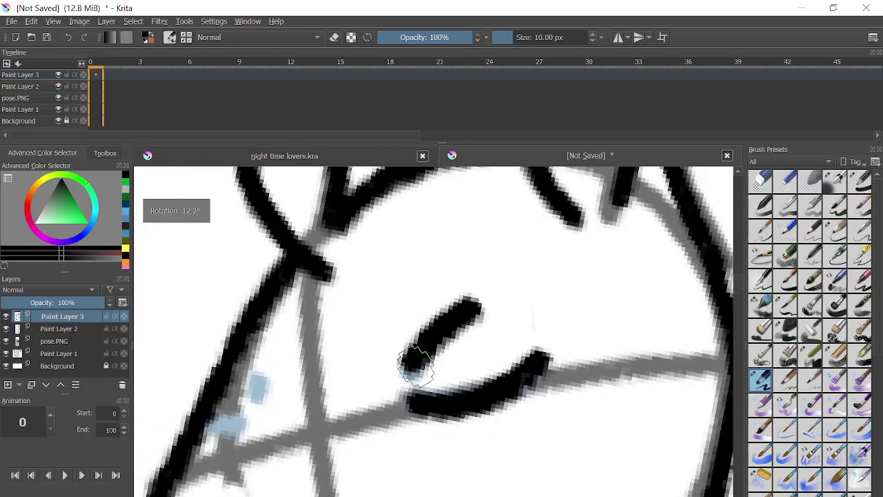
{"action": "scroll", "coordinate": [507, 394], "scroll_direction": "down", "scroll_amount": 3}
{"action": "scroll", "coordinate": [463, 375], "scroll_direction": "up", "scroll_amount": 2}
{"action": "key", "text": "ctrl+z"}
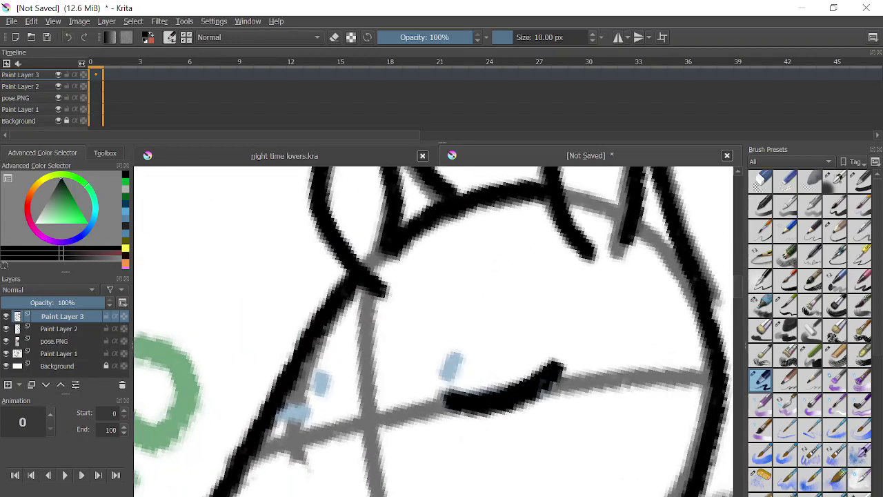
{"action": "left_click_drag", "start_coordinate": [449, 373], "coordinate": [469, 342]}
{"action": "left_click_drag", "start_coordinate": [552, 364], "coordinate": [580, 376]}
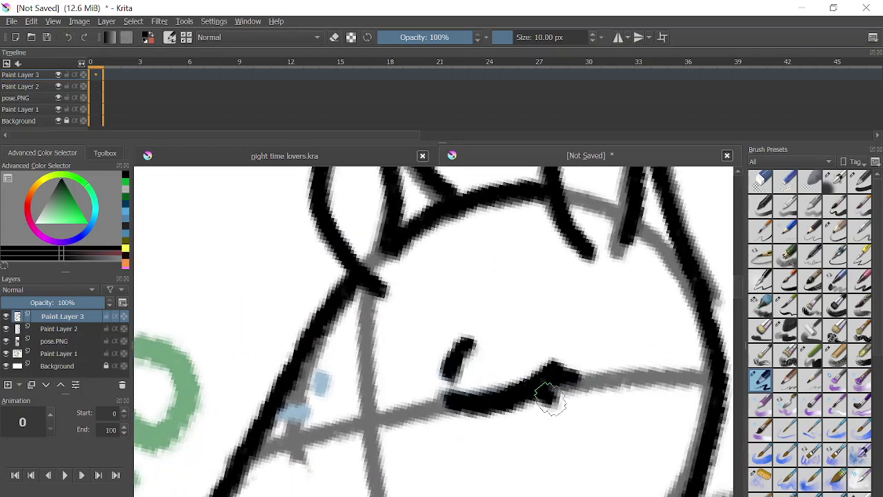
- Trace the far eye in black over its blue sketch marks beside the forehead line
{"action": "scroll", "coordinate": [525, 403], "scroll_direction": "down", "scroll_amount": 2}
{"action": "scroll", "coordinate": [527, 408], "scroll_direction": "up", "scroll_amount": 4}
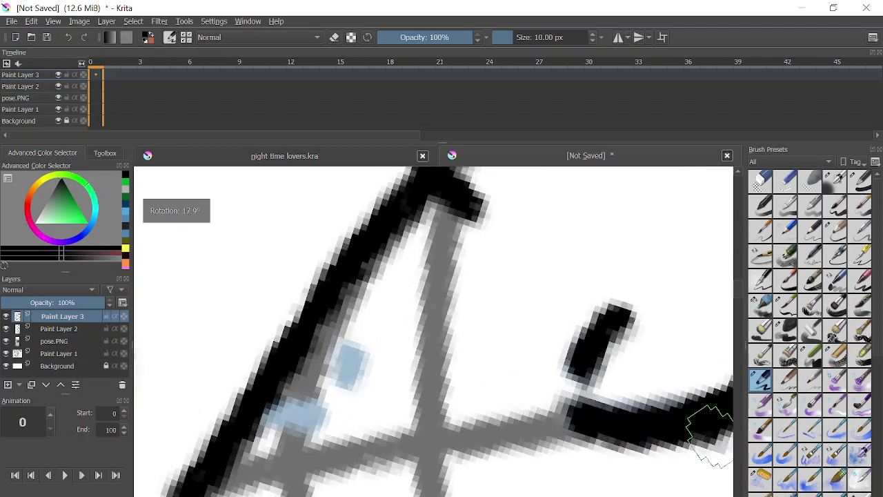
{"action": "mouse_move", "coordinate": [266, 404]}
{"action": "left_mouse_down"}
{"action": "mouse_move", "coordinate": [334, 416]}
{"action": "mouse_move", "coordinate": [321, 424]}
{"action": "mouse_move", "coordinate": [280, 415]}
{"action": "mouse_move", "coordinate": [319, 430]}
{"action": "mouse_move", "coordinate": [320, 444]}
{"action": "mouse_move", "coordinate": [266, 431]}
{"action": "left_mouse_up"}
{"action": "left_click_drag", "start_coordinate": [350, 342], "coordinate": [355, 376]}
{"action": "scroll", "coordinate": [429, 420], "scroll_direction": "down", "scroll_amount": 4}
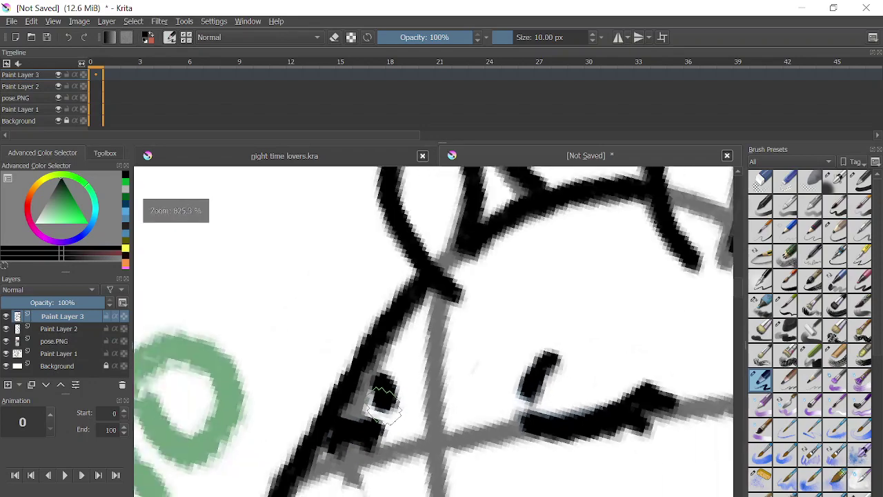
- Draw a short curved black throat line from the underside of the jaw toward the chest
{"action": "scroll", "coordinate": [428, 419], "scroll_direction": "up", "scroll_amount": 5}
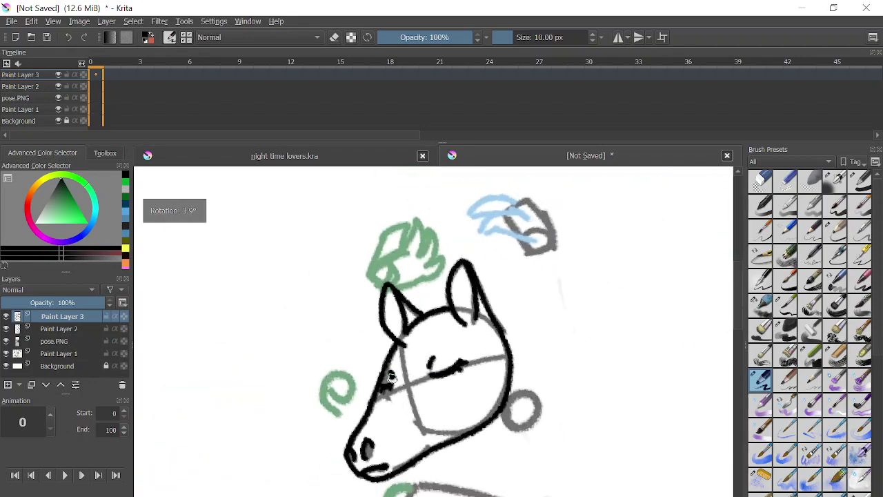
{"action": "scroll", "coordinate": [312, 347], "scroll_direction": "up", "scroll_amount": 4}
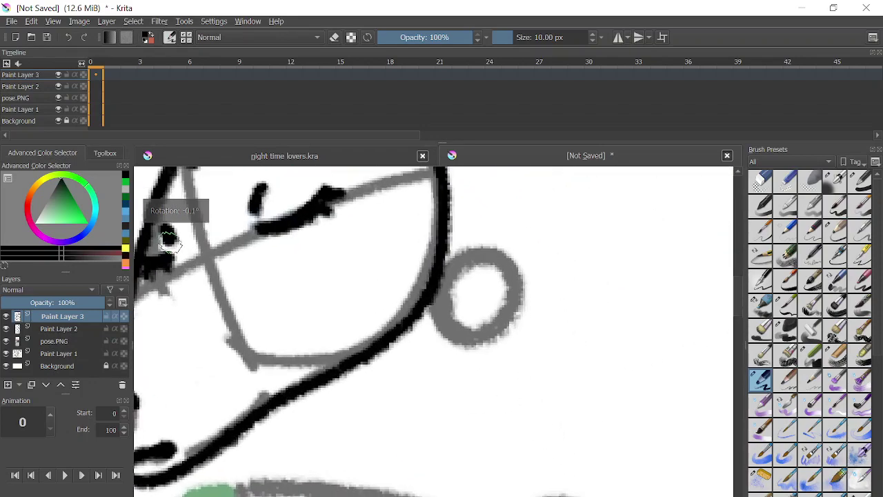
{"action": "left_click_drag", "start_coordinate": [309, 391], "coordinate": [286, 449]}
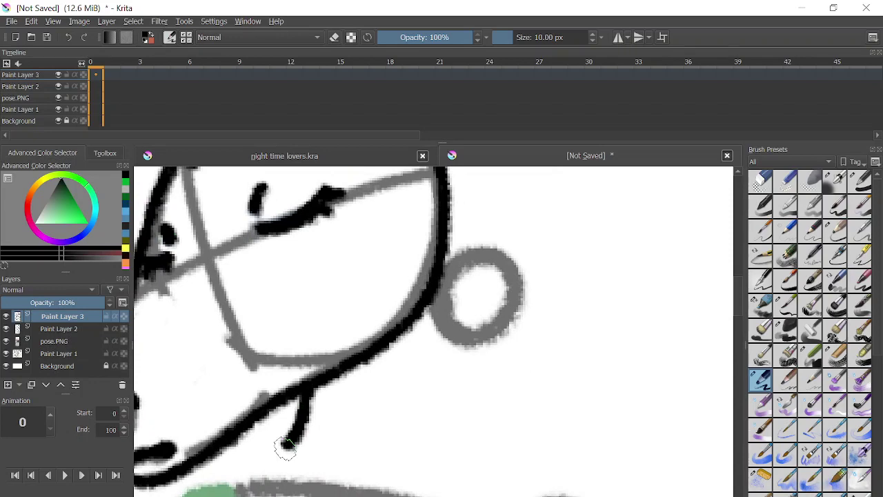
{"action": "key", "text": "ctrl+z"}
{"action": "left_click_drag", "start_coordinate": [279, 404], "coordinate": [263, 466]}
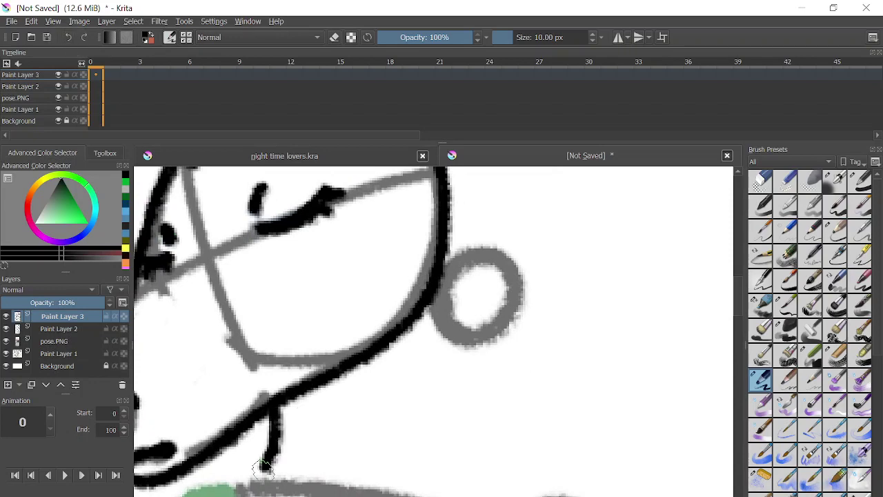
- Draw the back of the neck in black from behind the head down to the shoulder joint
{"action": "mouse_move", "coordinate": [442, 258]}
{"action": "left_mouse_down"}
{"action": "mouse_move", "coordinate": [463, 410]}
{"action": "mouse_move", "coordinate": [517, 442]}
{"action": "left_mouse_up"}
{"action": "scroll", "coordinate": [516, 442], "scroll_direction": "down", "scroll_amount": 4}
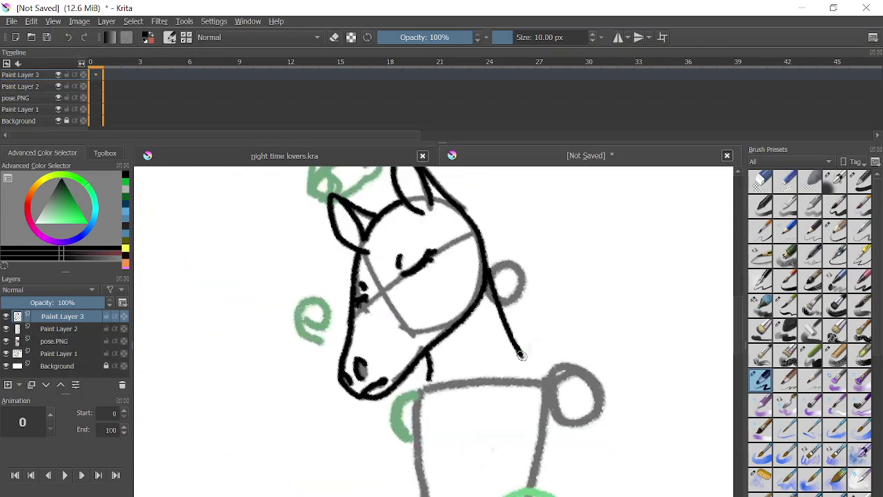
{"action": "scroll", "coordinate": [521, 355], "scroll_direction": "up", "scroll_amount": 4}
{"action": "left_click_drag", "start_coordinate": [436, 200], "coordinate": [493, 231]}
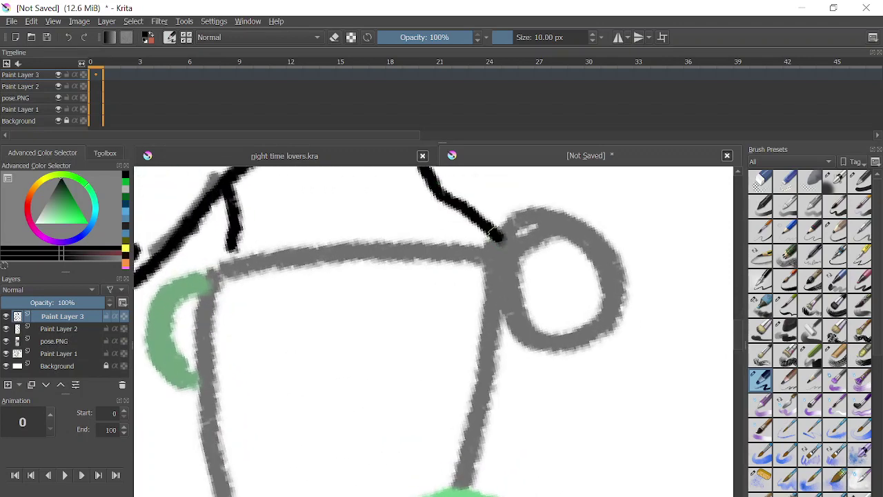
{"action": "scroll", "coordinate": [494, 231], "scroll_direction": "down", "scroll_amount": 3}
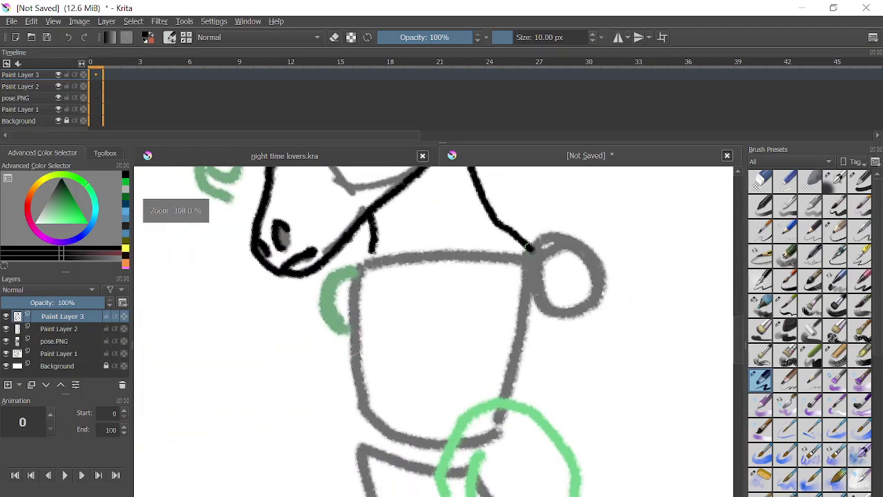
- Ink the chest in black on Paint Layer 3, curving from the base of the neck down the front of the torso
{"action": "mouse_move", "coordinate": [374, 248]}
{"action": "left_mouse_down"}
{"action": "mouse_move", "coordinate": [340, 319]}
{"action": "mouse_move", "coordinate": [350, 362]}
{"action": "left_mouse_up"}
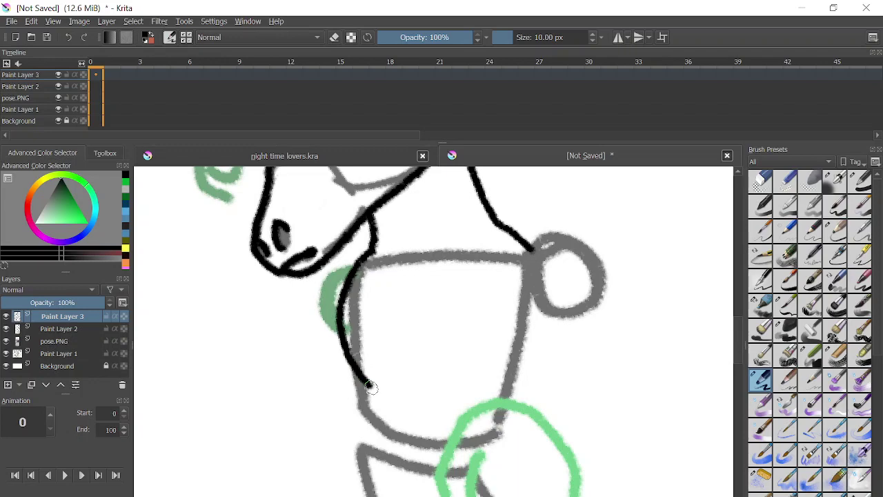
{"action": "scroll", "coordinate": [364, 421], "scroll_direction": "down", "scroll_amount": 2}
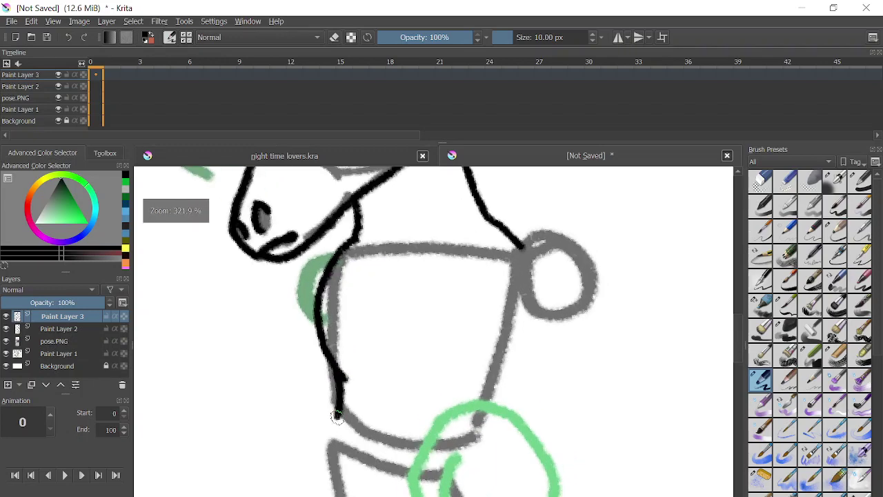
{"action": "left_click_drag", "start_coordinate": [510, 336], "coordinate": [496, 405]}
{"action": "scroll", "coordinate": [497, 405], "scroll_direction": "down", "scroll_amount": 3}
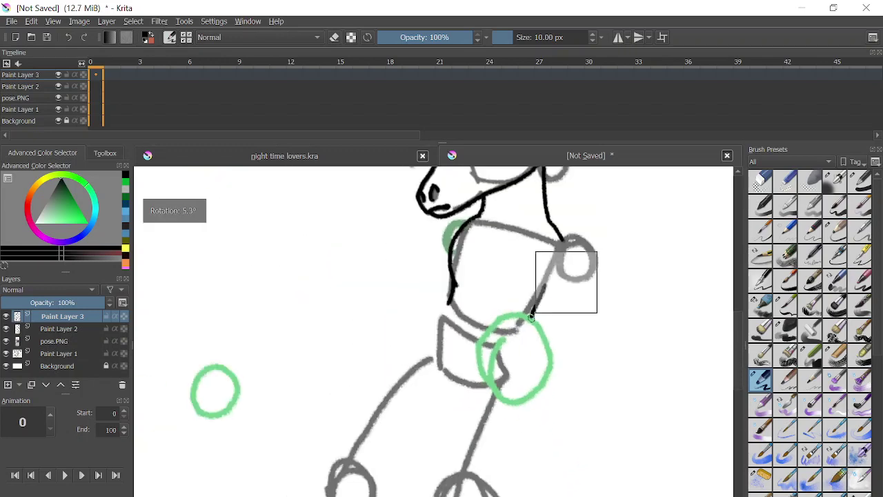
{"action": "scroll", "coordinate": [519, 295], "scroll_direction": "up", "scroll_amount": 4}
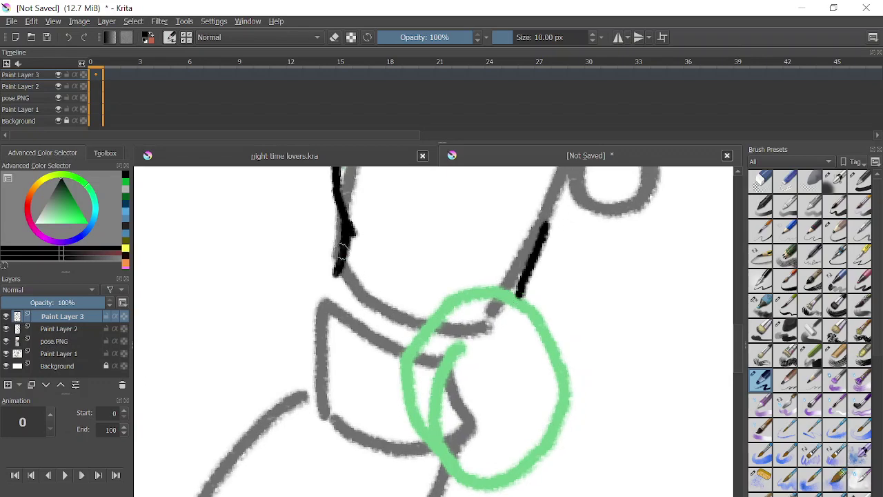
{"action": "left_click_drag", "start_coordinate": [311, 350], "coordinate": [313, 386]}
{"action": "left_click_drag", "start_coordinate": [389, 359], "coordinate": [403, 428]}
{"action": "key", "text": "ctrl+z"}
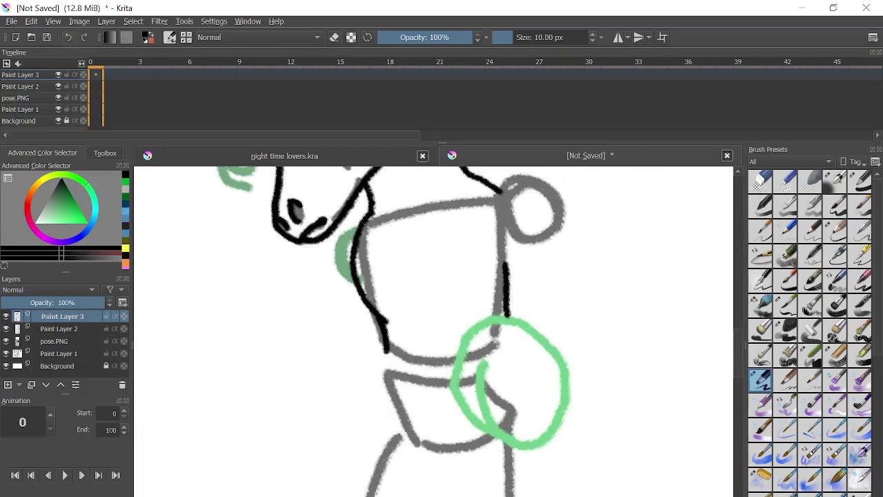
{"action": "mouse_move", "coordinate": [387, 359]}
{"action": "left_mouse_down"}
{"action": "mouse_move", "coordinate": [399, 434]}
{"action": "mouse_move", "coordinate": [379, 465]}
{"action": "mouse_move", "coordinate": [361, 445]}
{"action": "mouse_move", "coordinate": [380, 452]}
{"action": "mouse_move", "coordinate": [397, 486]}
{"action": "left_mouse_up"}
{"action": "scroll", "coordinate": [379, 462], "scroll_direction": "up", "scroll_amount": 3}
{"action": "key", "text": "ctrl+z"}
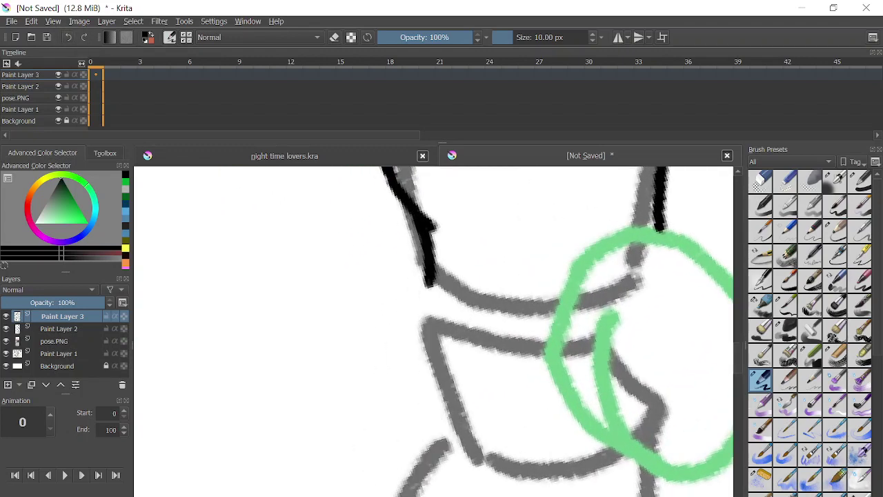
{"action": "key", "text": "ctrl+z"}
{"action": "key", "text": "ctrl+z"}
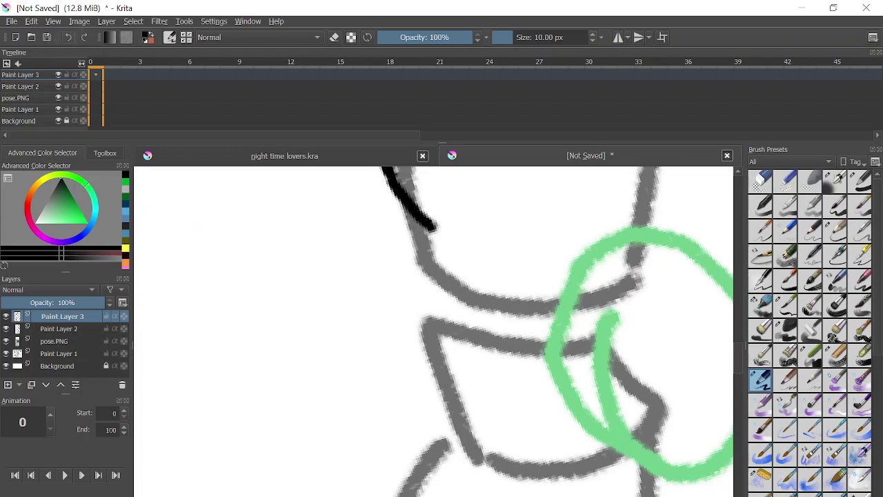
- Ink the belly line in black from the lower chest down past the waist to the front of the hip
{"action": "mouse_move", "coordinate": [408, 205]}
{"action": "left_mouse_down"}
{"action": "mouse_move", "coordinate": [413, 279]}
{"action": "mouse_move", "coordinate": [451, 433]}
{"action": "left_mouse_up"}
{"action": "scroll", "coordinate": [453, 427], "scroll_direction": "down", "scroll_amount": 4}
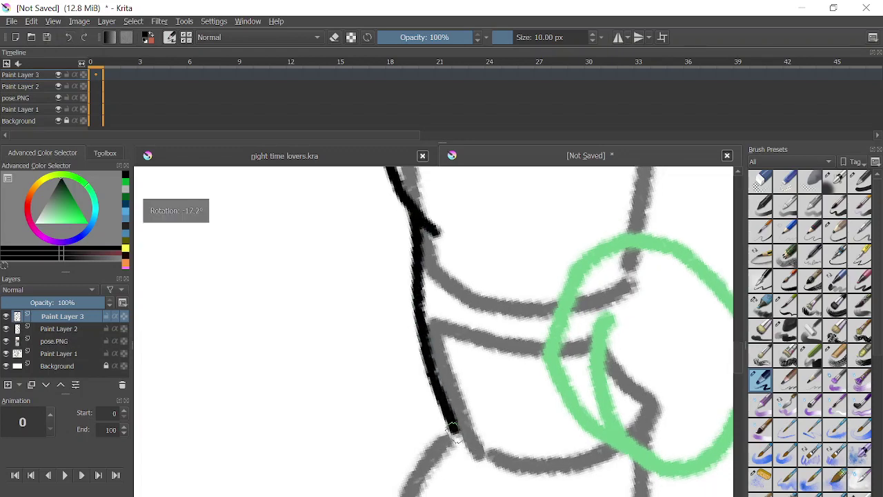
{"action": "left_click_drag", "start_coordinate": [470, 393], "coordinate": [532, 263]}
{"action": "key", "text": "5"}
{"action": "scroll", "coordinate": [483, 310], "scroll_direction": "down", "scroll_amount": 3}
{"action": "scroll", "coordinate": [440, 350], "scroll_direction": "up", "scroll_amount": 2}
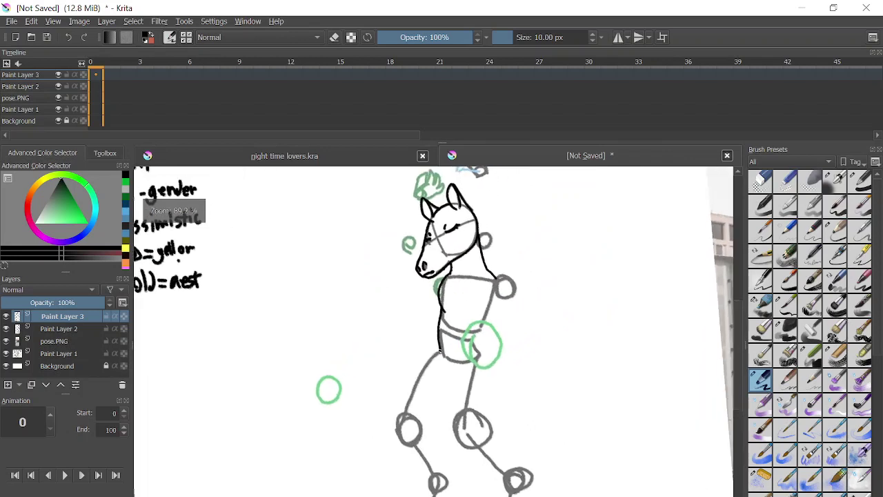
{"action": "left_click_drag", "start_coordinate": [453, 470], "coordinate": [433, 438]}
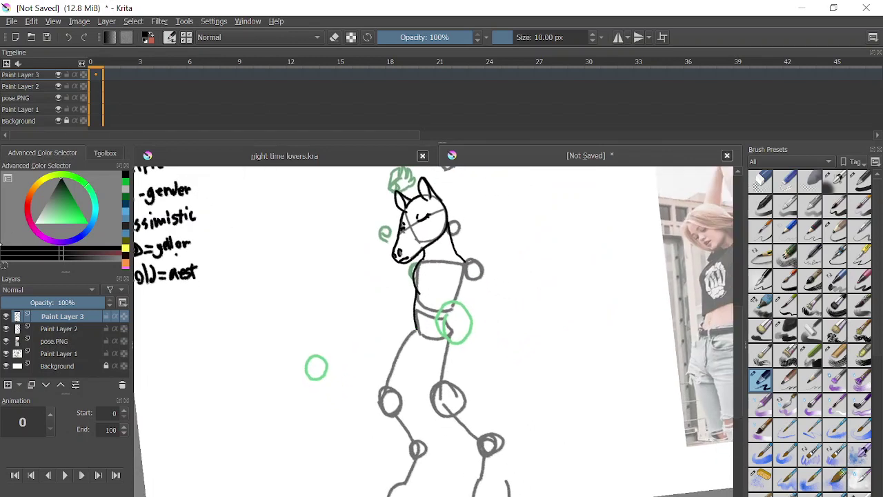
- Hide Paint Layer 3 and outline both sketched legs on Paint Layer 2 with a polygonal selection, ready for transforming
{"action": "left_click", "coordinate": [62, 329]}
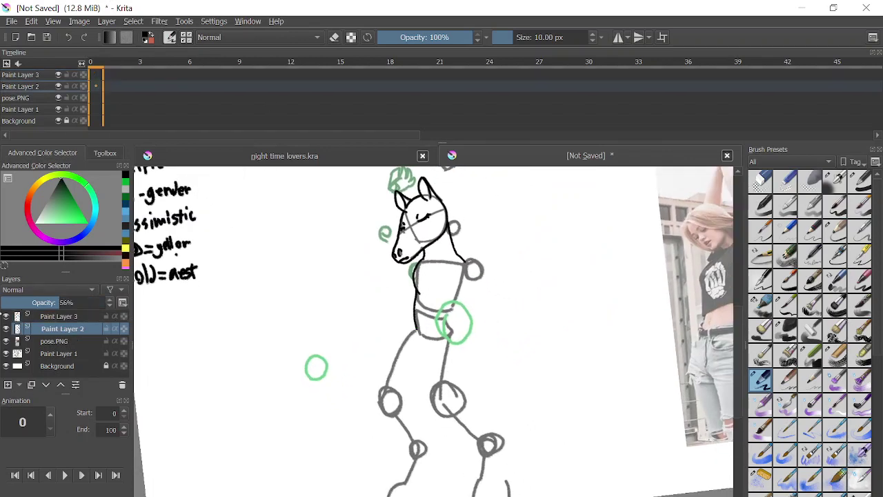
{"action": "left_click", "coordinate": [105, 152]}
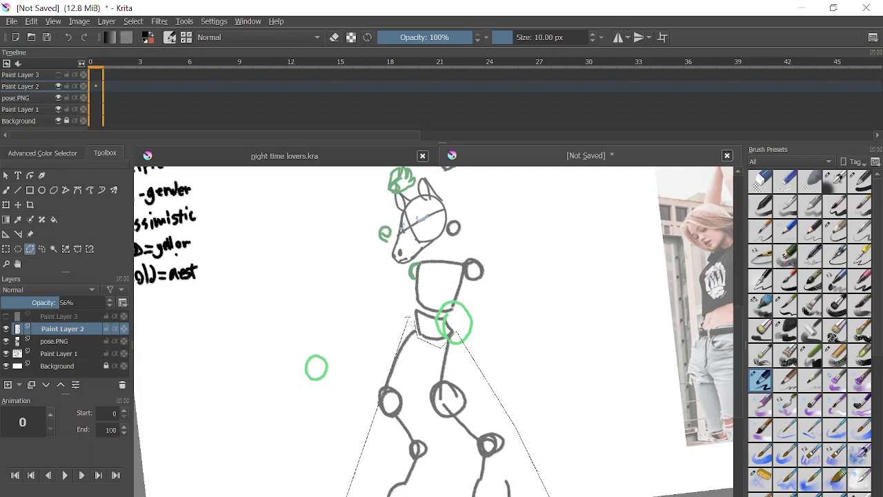
{"action": "left_click", "coordinate": [414, 321]}
{"action": "key", "text": "ctrl+t"}
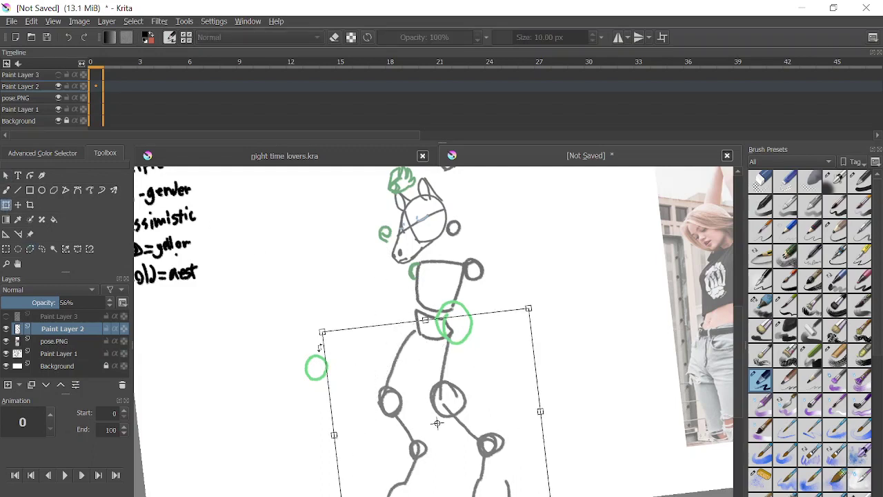
- Scale the selected leg sketch down slightly and position it so the thighs meet the underside of the hips
{"action": "left_click_drag", "start_coordinate": [321, 331], "coordinate": [366, 362]}
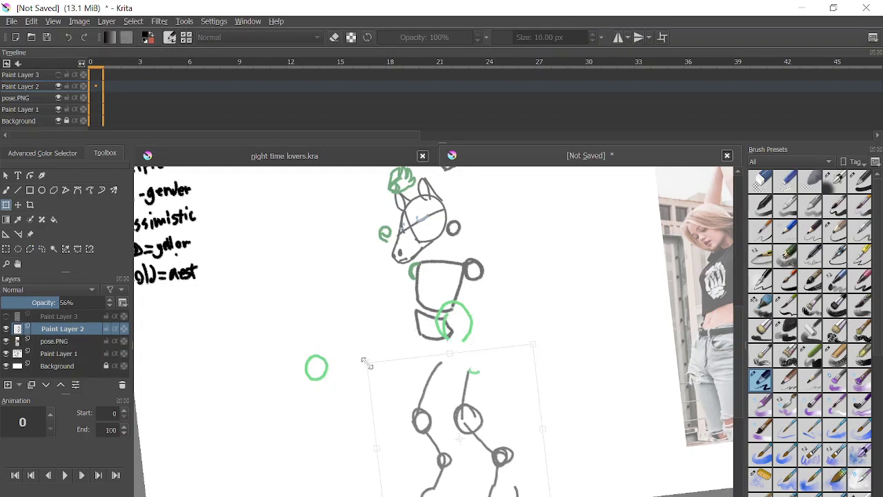
{"action": "left_click_drag", "start_coordinate": [493, 420], "coordinate": [474, 396]}
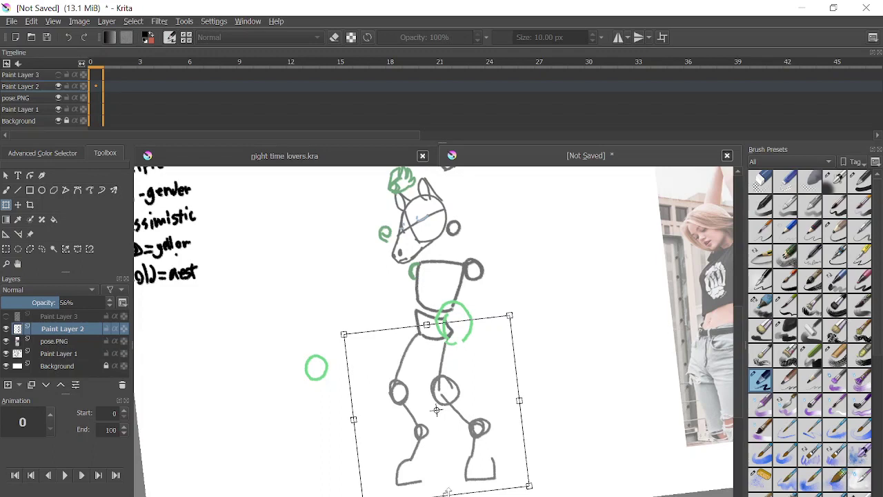
{"action": "left_click_drag", "start_coordinate": [447, 492], "coordinate": [452, 496]}
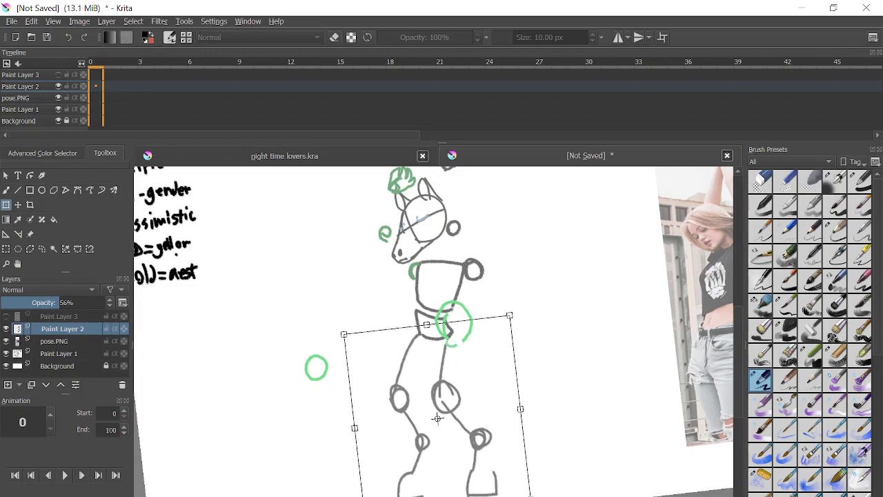
{"action": "left_click_drag", "start_coordinate": [437, 419], "coordinate": [442, 422]}
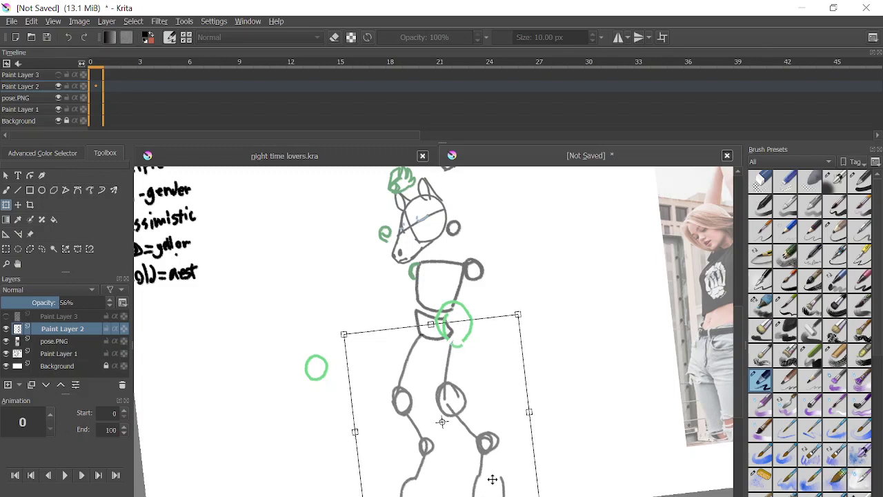
{"action": "left_click_drag", "start_coordinate": [492, 478], "coordinate": [492, 474]}
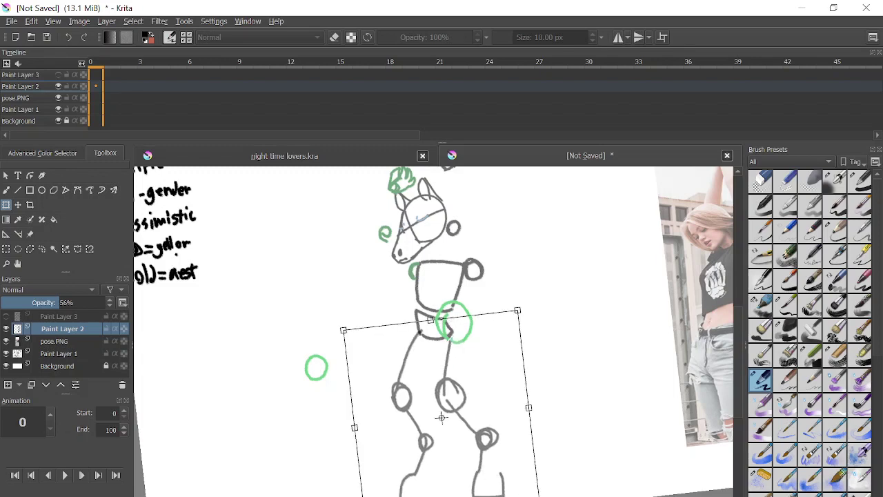
{"action": "mouse_move", "coordinate": [428, 496]}
{"action": "left_mouse_down"}
{"action": "mouse_move", "coordinate": [415, 496]}
{"action": "mouse_move", "coordinate": [428, 496]}
{"action": "left_mouse_up"}
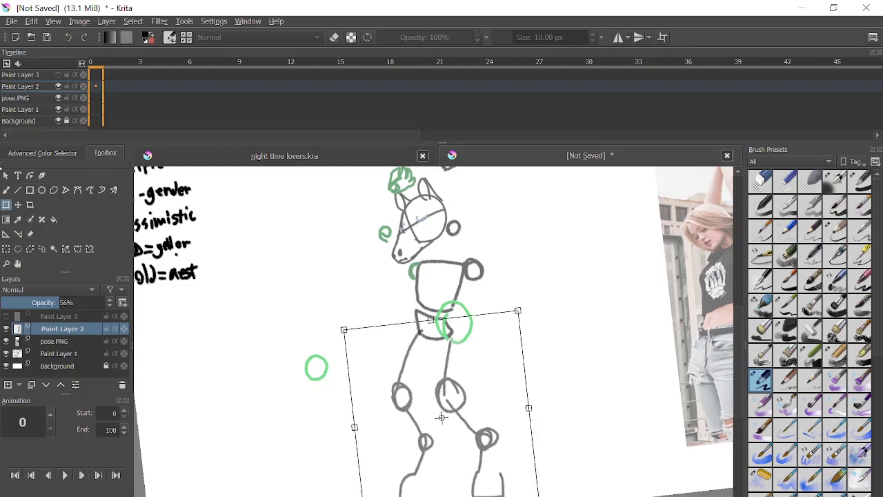
- Return to the freehand brush, show Paint Layer 3 again and clear the selection around the legs
{"action": "left_click", "coordinate": [6, 190]}
{"action": "left_click", "coordinate": [6, 317]}
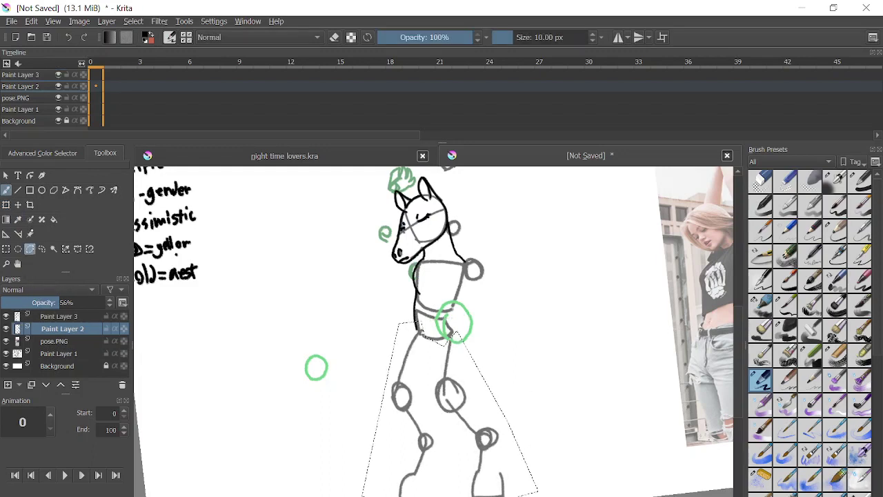
{"action": "left_click", "coordinate": [6, 248]}
{"action": "left_click", "coordinate": [289, 252]}
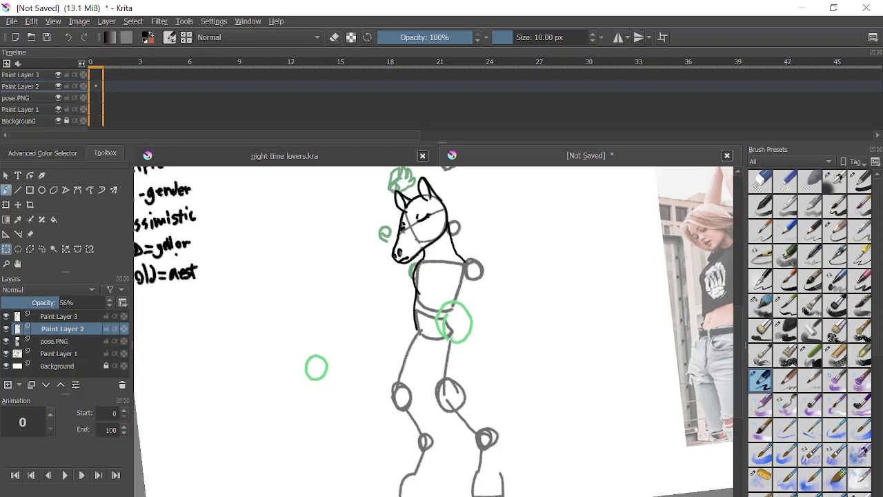
{"action": "scroll", "coordinate": [425, 374], "scroll_direction": "up", "scroll_amount": 3}
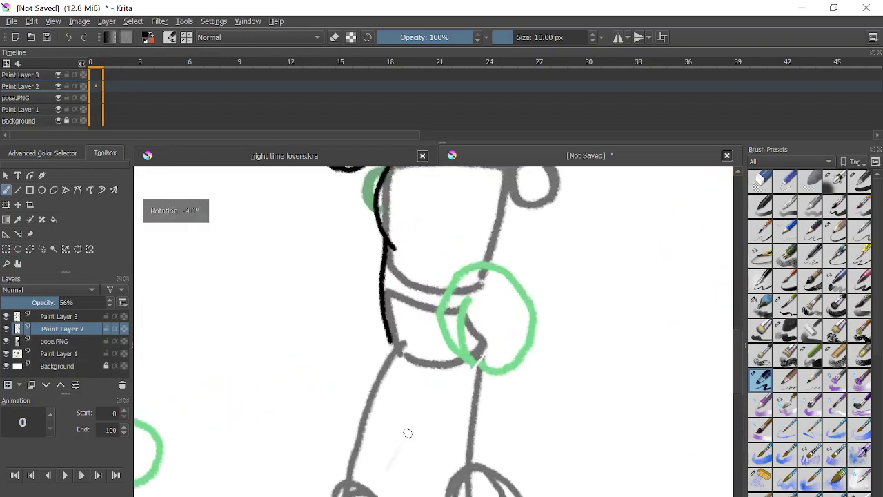
{"action": "scroll", "coordinate": [487, 284], "scroll_direction": "up", "scroll_amount": 4}
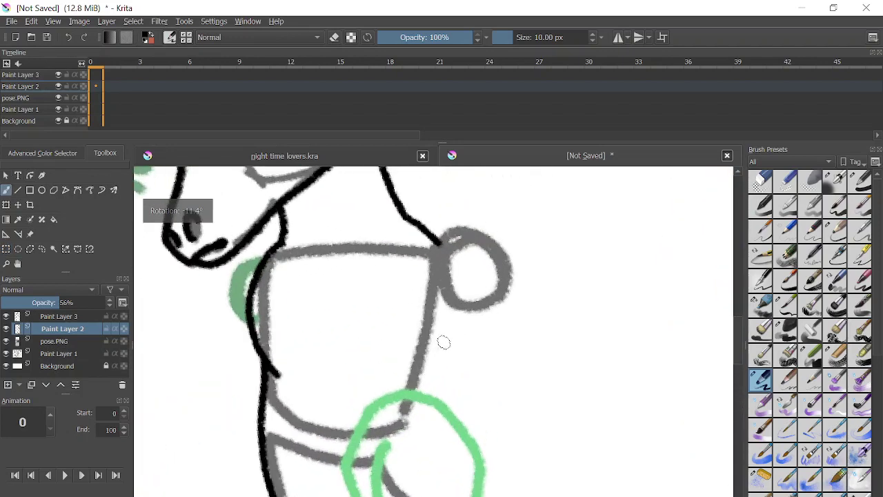
{"action": "left_click_drag", "start_coordinate": [426, 361], "coordinate": [424, 398]}
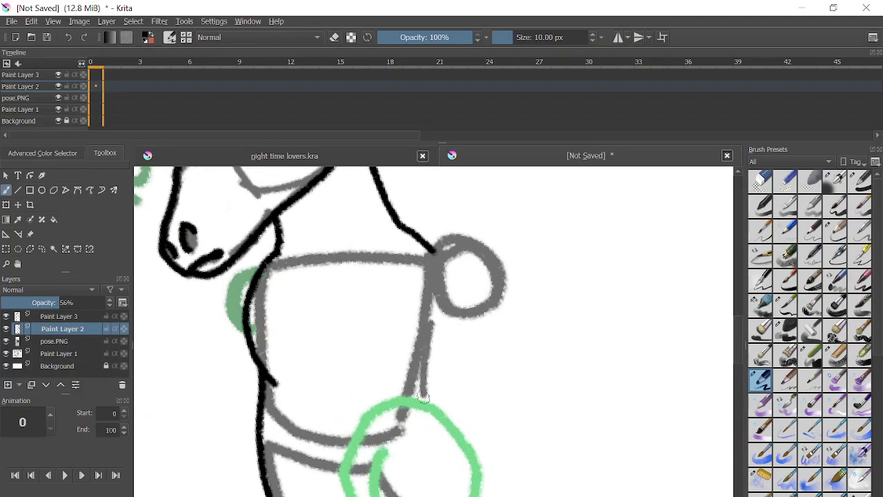
{"action": "key", "text": "ctrl+z"}
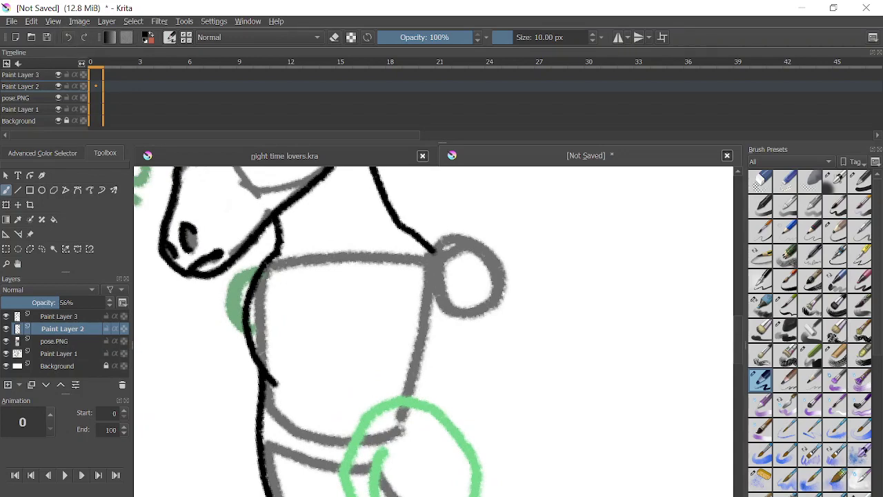
- Ink the back contour below the shoulder on Paint Layer 3, running down toward the waist
{"action": "left_click", "coordinate": [62, 316]}
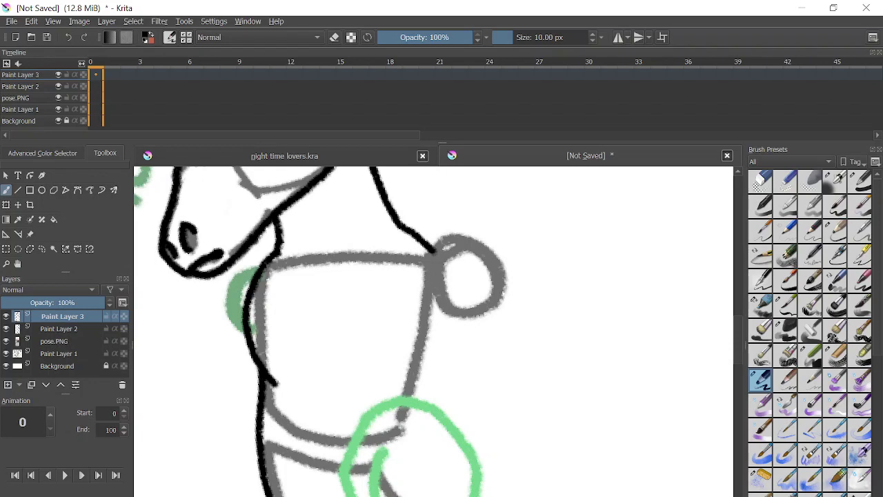
{"action": "left_click_drag", "start_coordinate": [442, 325], "coordinate": [422, 380]}
{"action": "scroll", "coordinate": [420, 393], "scroll_direction": "down", "scroll_amount": 3}
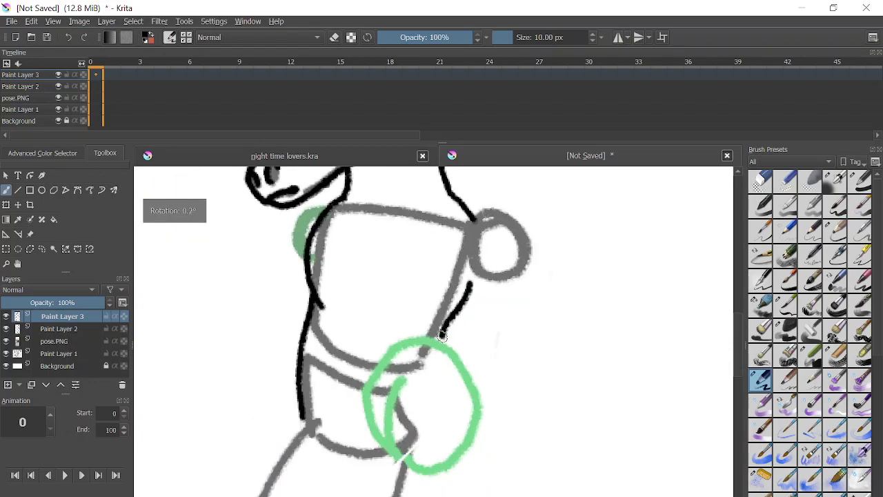
{"action": "scroll", "coordinate": [500, 322], "scroll_direction": "up", "scroll_amount": 1}
{"action": "left_click_drag", "start_coordinate": [522, 185], "coordinate": [538, 172]}
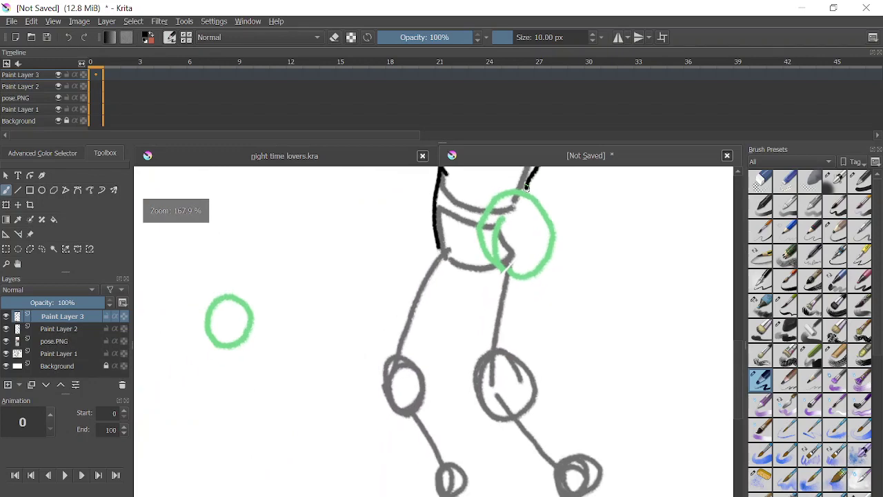
- Ink the front contours of both thighs, continuing the left leg's outline down the shin and around the foot's front and sole
{"action": "mouse_move", "coordinate": [440, 244]}
{"action": "left_mouse_down"}
{"action": "mouse_move", "coordinate": [384, 309]}
{"action": "mouse_move", "coordinate": [361, 378]}
{"action": "mouse_move", "coordinate": [365, 417]}
{"action": "left_mouse_up"}
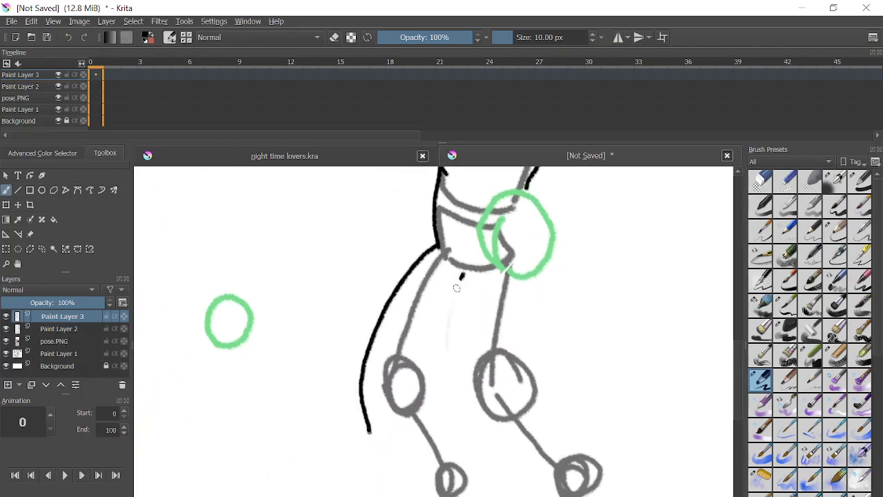
{"action": "mouse_move", "coordinate": [456, 288]}
{"action": "left_mouse_down"}
{"action": "mouse_move", "coordinate": [464, 405]}
{"action": "mouse_move", "coordinate": [501, 443]}
{"action": "mouse_move", "coordinate": [502, 314]}
{"action": "left_mouse_up"}
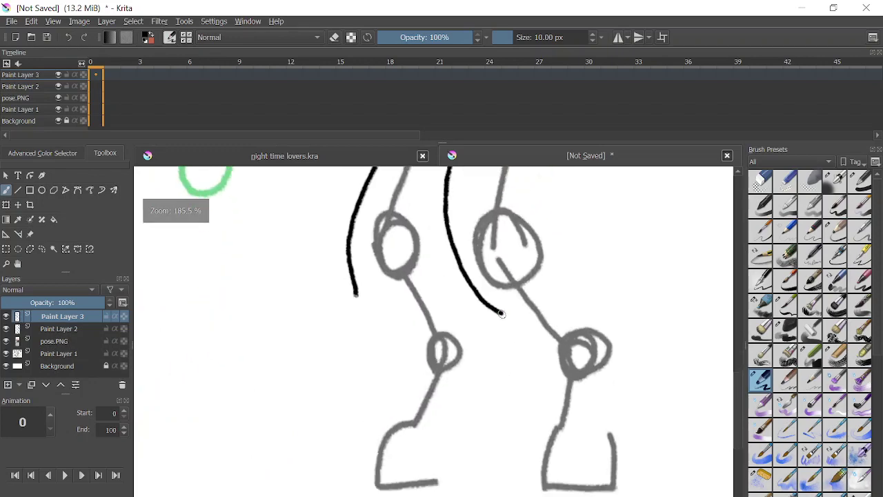
{"action": "left_click_drag", "start_coordinate": [356, 295], "coordinate": [408, 349]}
{"action": "scroll", "coordinate": [407, 345], "scroll_direction": "up", "scroll_amount": 2}
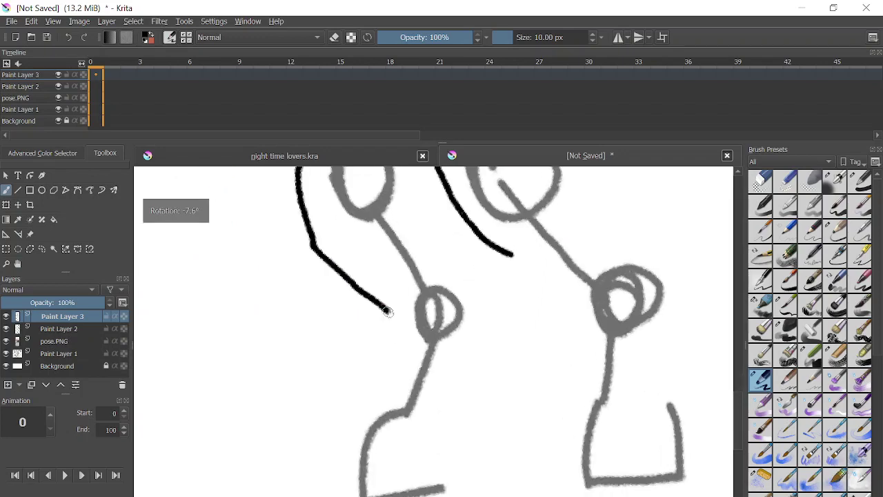
{"action": "mouse_move", "coordinate": [387, 312]}
{"action": "left_mouse_down"}
{"action": "mouse_move", "coordinate": [373, 384]}
{"action": "mouse_move", "coordinate": [340, 427]}
{"action": "mouse_move", "coordinate": [336, 476]}
{"action": "left_mouse_up"}
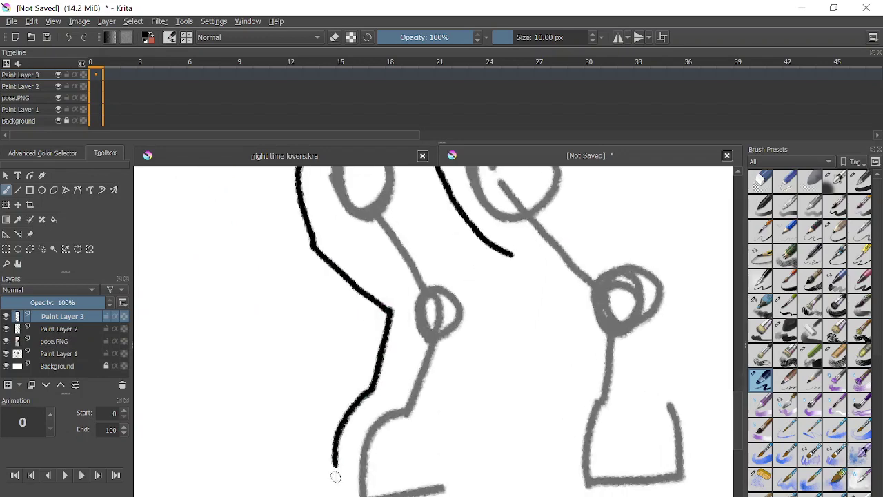
{"action": "left_click_drag", "start_coordinate": [447, 494], "coordinate": [455, 490]}
{"action": "scroll", "coordinate": [433, 331], "scroll_direction": "down", "scroll_amount": 3}
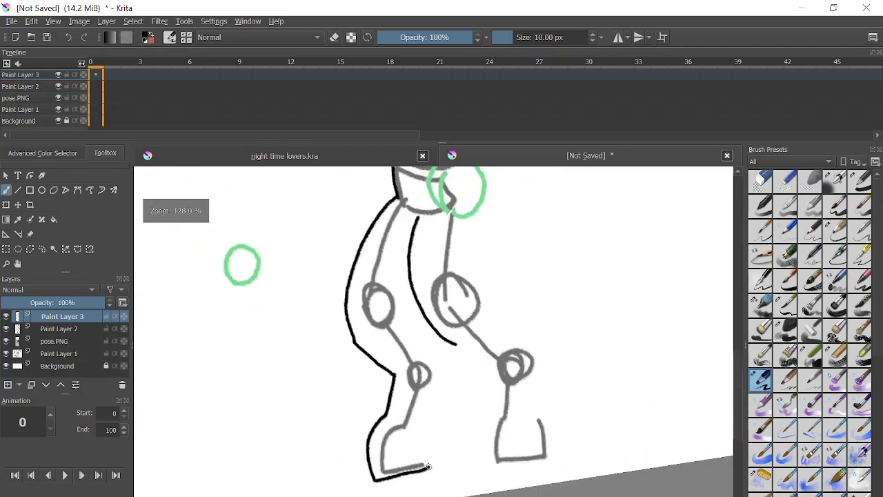
{"action": "scroll", "coordinate": [433, 331], "scroll_direction": "up", "scroll_amount": 2}
{"action": "scroll", "coordinate": [433, 331], "scroll_direction": "up", "scroll_amount": 2}
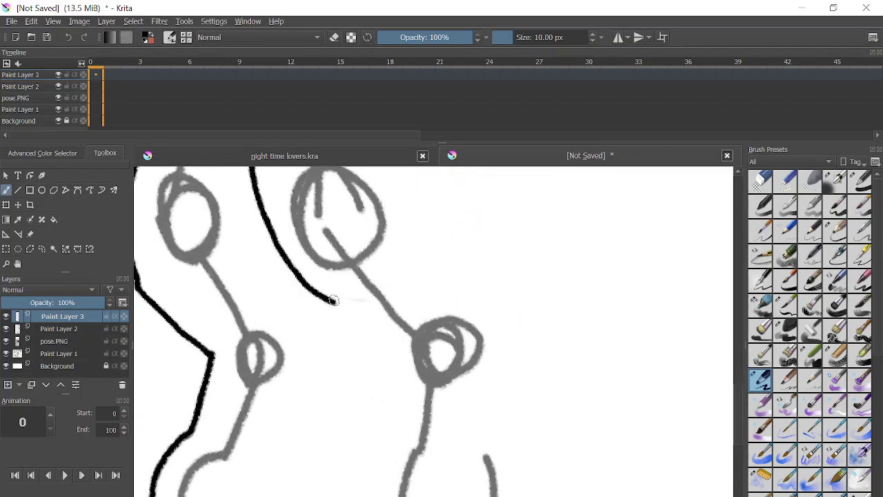
{"action": "left_click_drag", "start_coordinate": [334, 301], "coordinate": [376, 298]}
{"action": "scroll", "coordinate": [369, 324], "scroll_direction": "down", "scroll_amount": 2}
{"action": "key", "text": "ctrl+z"}
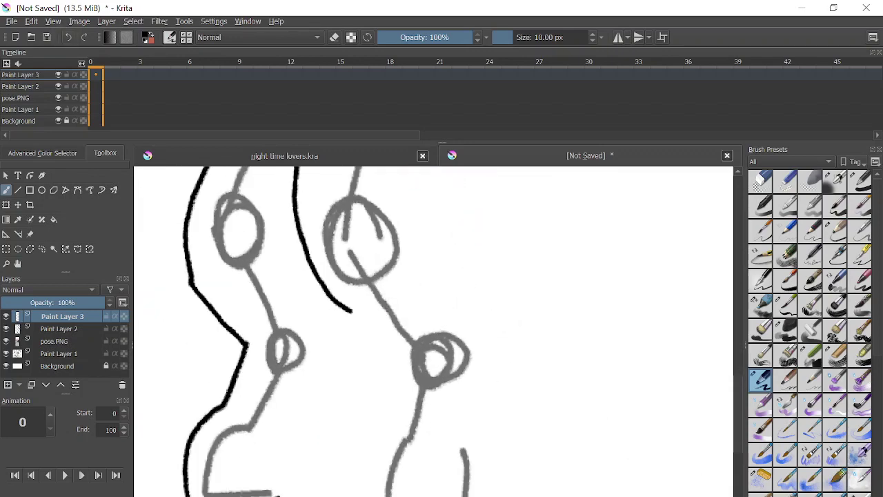
- Extend the right leg's front contour from the thigh down the shin and ink the foot outline around to the back of the heel
{"action": "key", "text": "ctrl+z"}
{"action": "left_click_drag", "start_coordinate": [356, 319], "coordinate": [359, 339]}
{"action": "key", "text": "ctrl+z"}
{"action": "left_click_drag", "start_coordinate": [354, 315], "coordinate": [384, 318]}
{"action": "left_click_drag", "start_coordinate": [374, 320], "coordinate": [381, 416]}
{"action": "scroll", "coordinate": [379, 410], "scroll_direction": "up", "scroll_amount": 2}
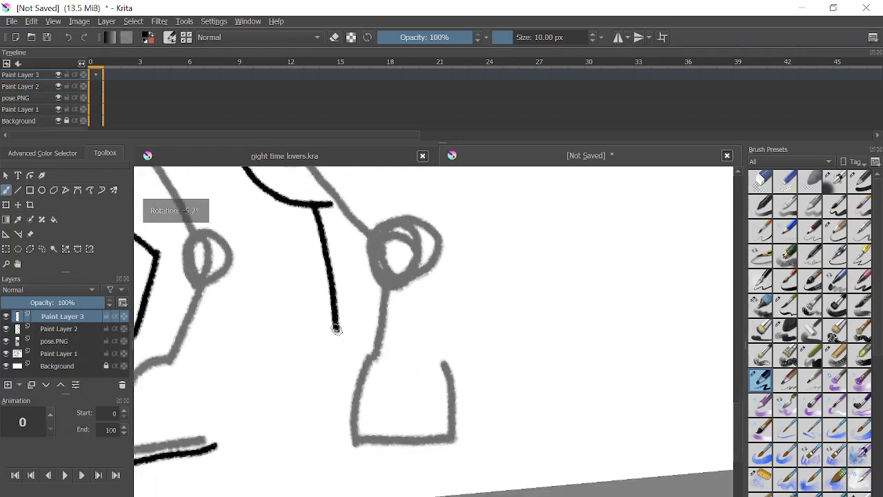
{"action": "mouse_move", "coordinate": [336, 329]}
{"action": "left_mouse_down"}
{"action": "mouse_move", "coordinate": [316, 373]}
{"action": "mouse_move", "coordinate": [330, 439]}
{"action": "mouse_move", "coordinate": [435, 439]}
{"action": "mouse_move", "coordinate": [445, 351]}
{"action": "left_mouse_up"}
{"action": "scroll", "coordinate": [445, 352], "scroll_direction": "down", "scroll_amount": 3}
{"action": "scroll", "coordinate": [471, 429], "scroll_direction": "down", "scroll_amount": 3}
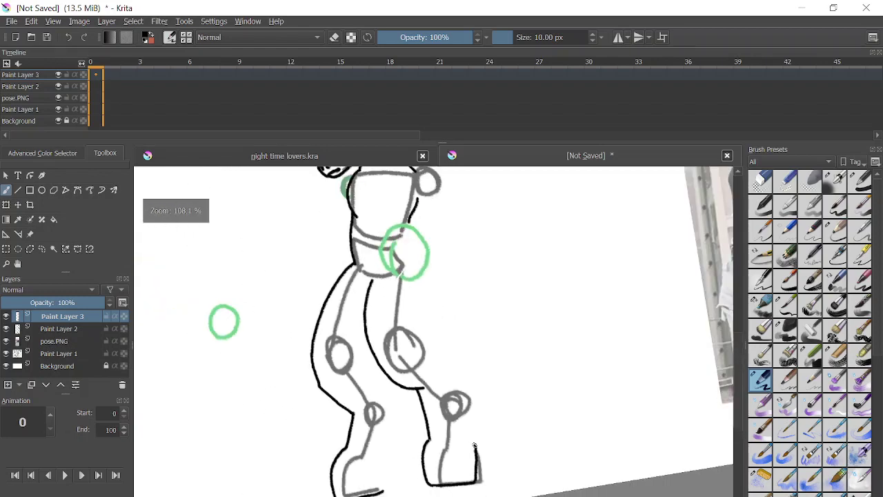
- Ink the right thigh's back contour from the hip down to the bend of the leg, redrawing the first attempt
{"action": "scroll", "coordinate": [473, 476], "scroll_direction": "up", "scroll_amount": 2}
{"action": "mouse_move", "coordinate": [387, 259]}
{"action": "left_mouse_down"}
{"action": "mouse_move", "coordinate": [418, 306]}
{"action": "mouse_move", "coordinate": [427, 379]}
{"action": "left_mouse_up"}
{"action": "left_click_drag", "start_coordinate": [465, 403], "coordinate": [474, 475]}
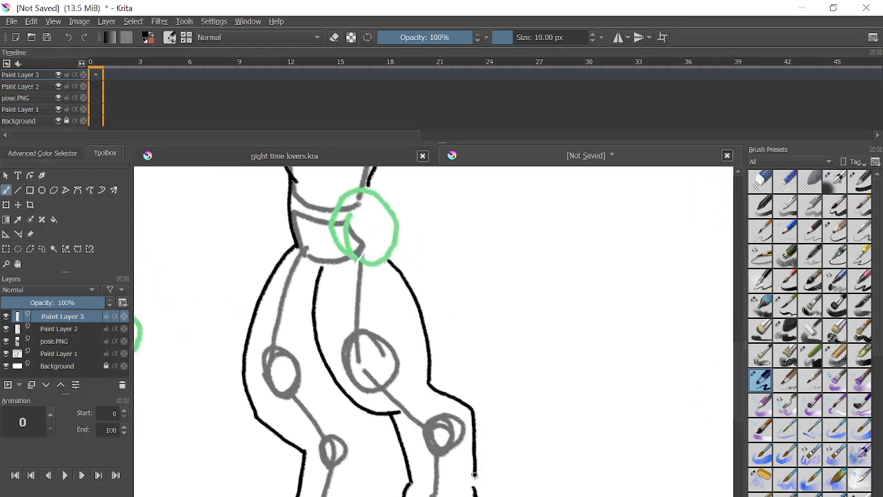
{"action": "key", "text": "ctrl+z"}
{"action": "mouse_move", "coordinate": [397, 253]}
{"action": "left_mouse_down"}
{"action": "mouse_move", "coordinate": [420, 369]}
{"action": "mouse_move", "coordinate": [475, 445]}
{"action": "left_mouse_up"}
{"action": "scroll", "coordinate": [529, 355], "scroll_direction": "down", "scroll_amount": 3}
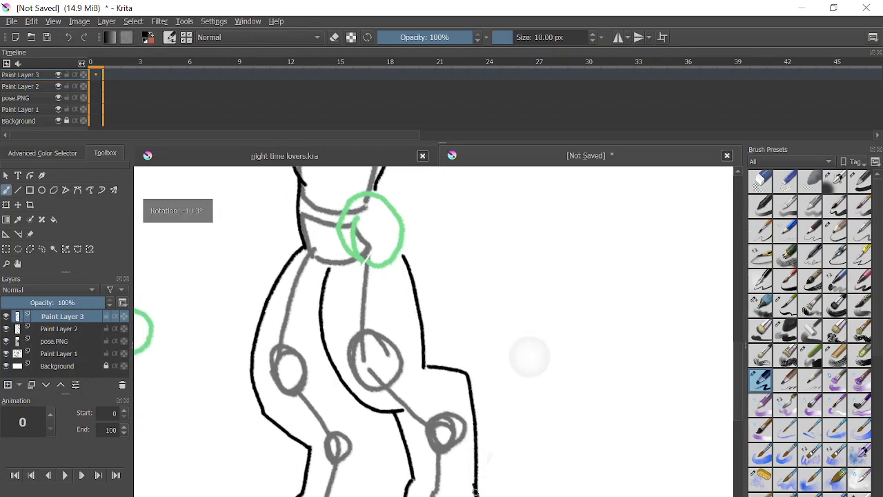
- Redraw the right lower leg's back contour with an angular hock and ink the left lower leg's back contour up to the thigh
{"action": "scroll", "coordinate": [507, 386], "scroll_direction": "up", "scroll_amount": 1}
{"action": "scroll", "coordinate": [489, 407], "scroll_direction": "up", "scroll_amount": 3}
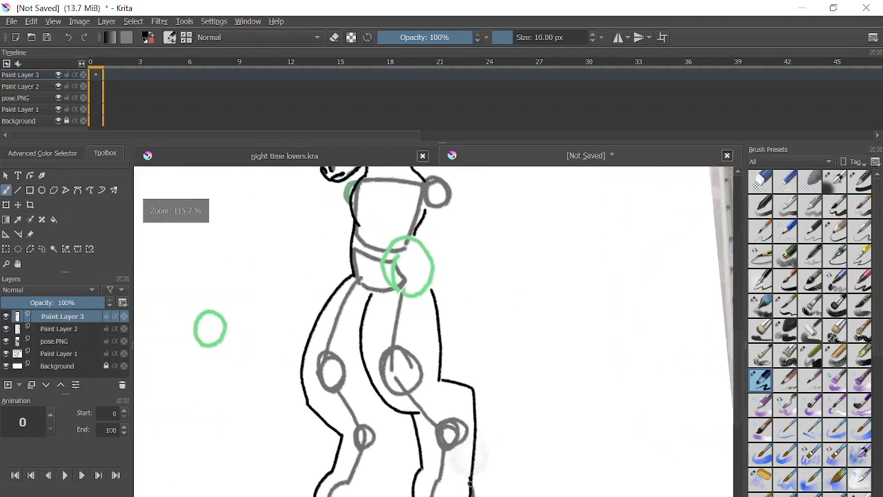
{"action": "left_click", "coordinate": [69, 36]}
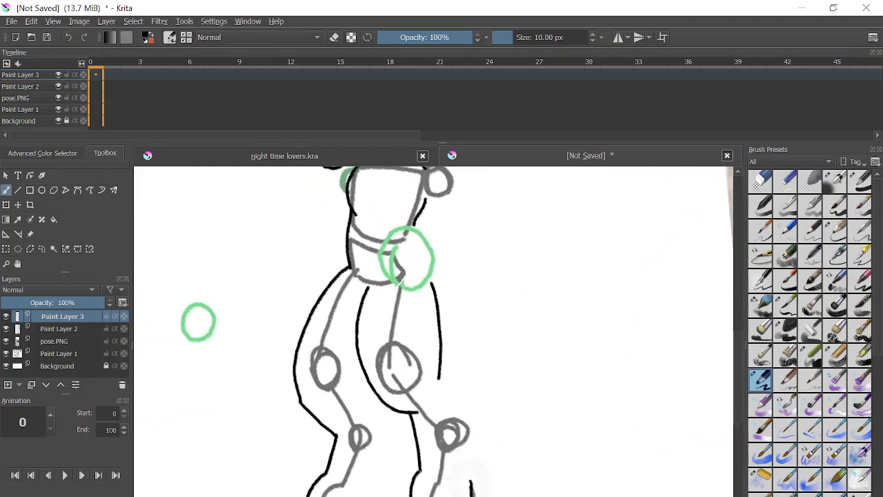
{"action": "left_click_drag", "start_coordinate": [442, 377], "coordinate": [391, 315]}
{"action": "key", "text": "ctrl+z"}
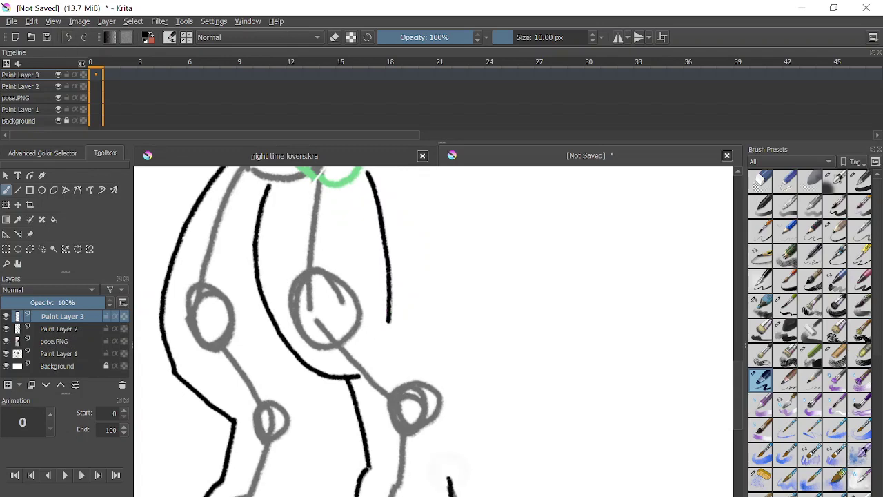
{"action": "mouse_move", "coordinate": [448, 477]}
{"action": "left_mouse_down"}
{"action": "mouse_move", "coordinate": [454, 350]}
{"action": "mouse_move", "coordinate": [400, 306]}
{"action": "left_mouse_up"}
{"action": "scroll", "coordinate": [538, 345], "scroll_direction": "down", "scroll_amount": 3}
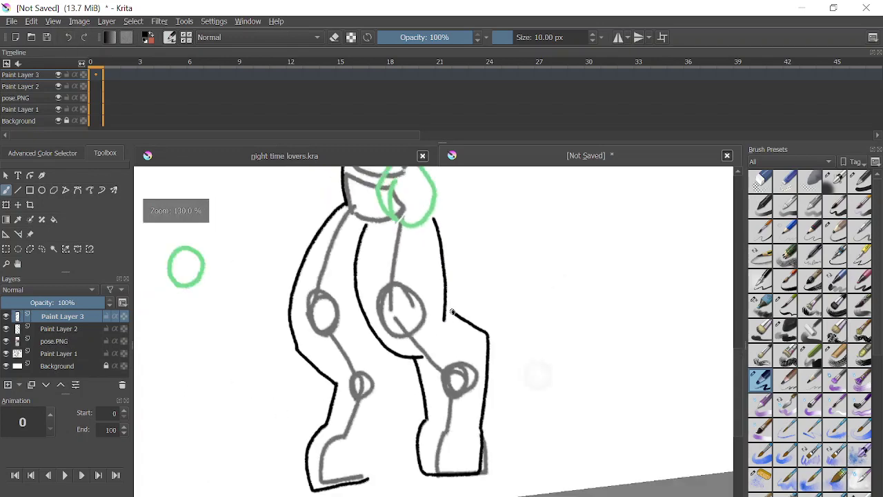
{"action": "left_click_drag", "start_coordinate": [374, 476], "coordinate": [397, 380]}
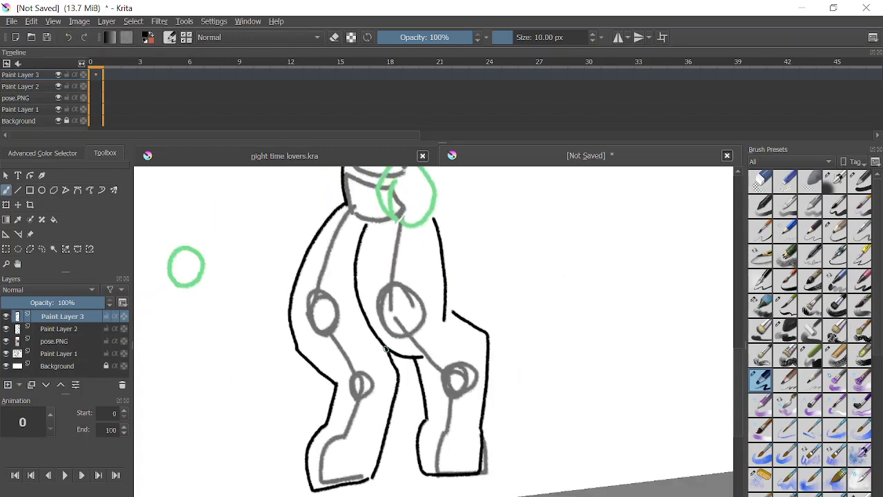
{"action": "scroll", "coordinate": [385, 348], "scroll_direction": "down", "scroll_amount": 6}
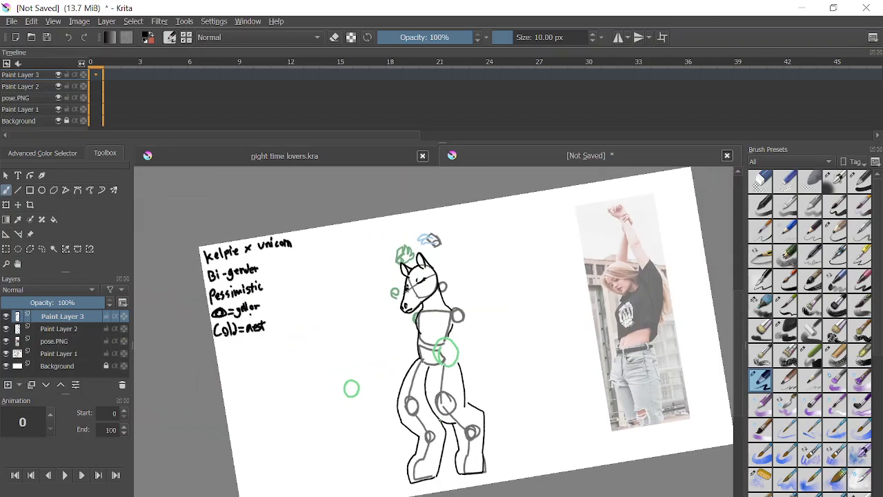
- Try inking a rounded hip with an inner line below the waist, hiding Paint Layer 2 to judge it, and undo these strokes
{"action": "scroll", "coordinate": [467, 335], "scroll_direction": "up", "scroll_amount": 5}
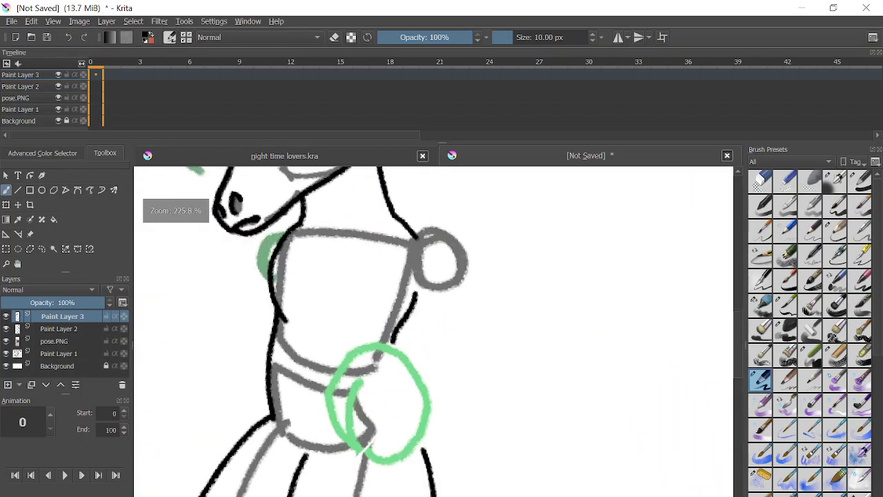
{"action": "mouse_move", "coordinate": [391, 341]}
{"action": "left_mouse_down"}
{"action": "mouse_move", "coordinate": [413, 357]}
{"action": "mouse_move", "coordinate": [430, 418]}
{"action": "left_mouse_up"}
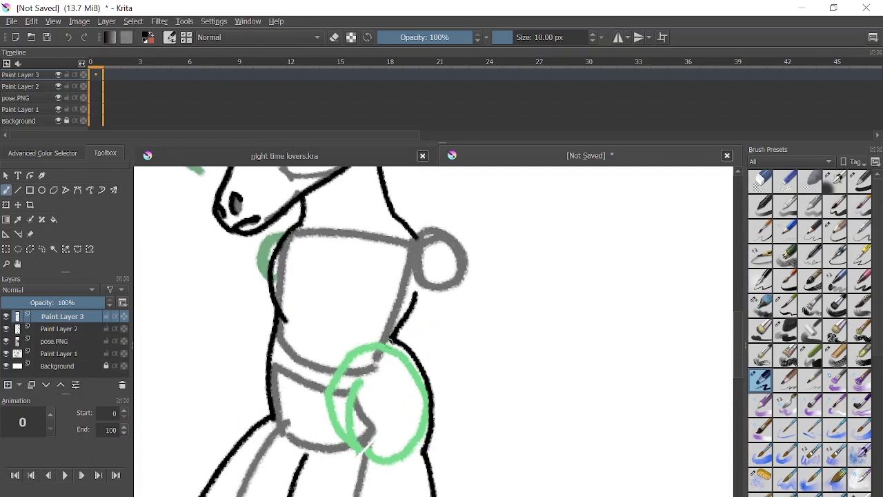
{"action": "mouse_move", "coordinate": [391, 341]}
{"action": "left_mouse_down"}
{"action": "mouse_move", "coordinate": [370, 409]}
{"action": "mouse_move", "coordinate": [350, 429]}
{"action": "left_mouse_up"}
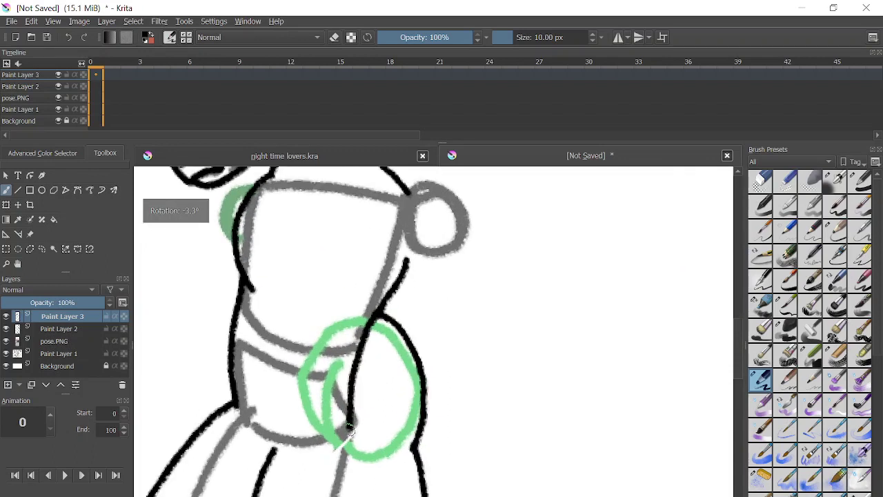
{"action": "key", "text": "ctrl+z"}
{"action": "left_click_drag", "start_coordinate": [381, 318], "coordinate": [361, 426]}
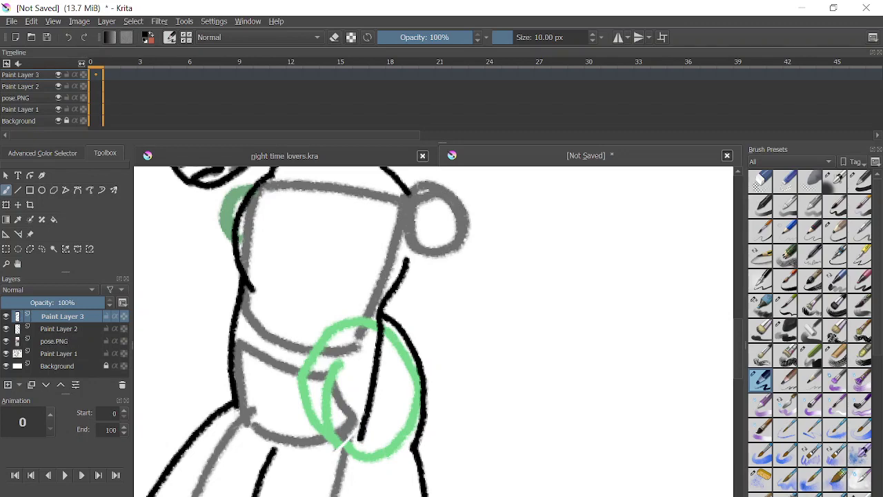
{"action": "left_click", "coordinate": [7, 329]}
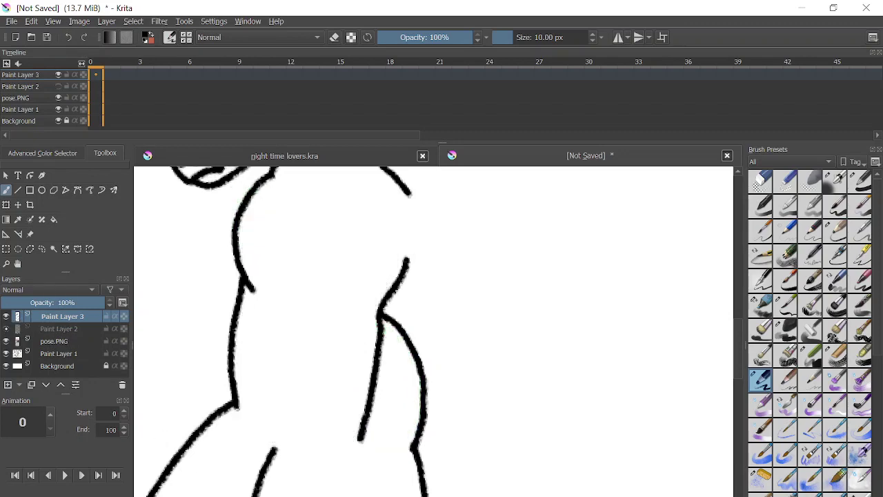
{"action": "mouse_move", "coordinate": [361, 435]}
{"action": "left_mouse_down"}
{"action": "mouse_move", "coordinate": [424, 461]}
{"action": "mouse_move", "coordinate": [424, 474]}
{"action": "mouse_move", "coordinate": [432, 450]}
{"action": "mouse_move", "coordinate": [417, 458]}
{"action": "left_mouse_up"}
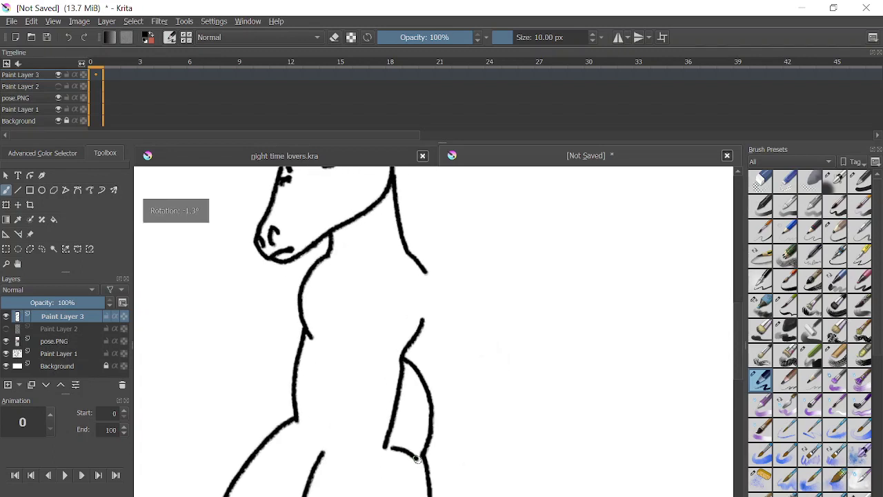
{"action": "left_click", "coordinate": [69, 37]}
{"action": "left_click", "coordinate": [69, 37]}
{"action": "left_click", "coordinate": [69, 37]}
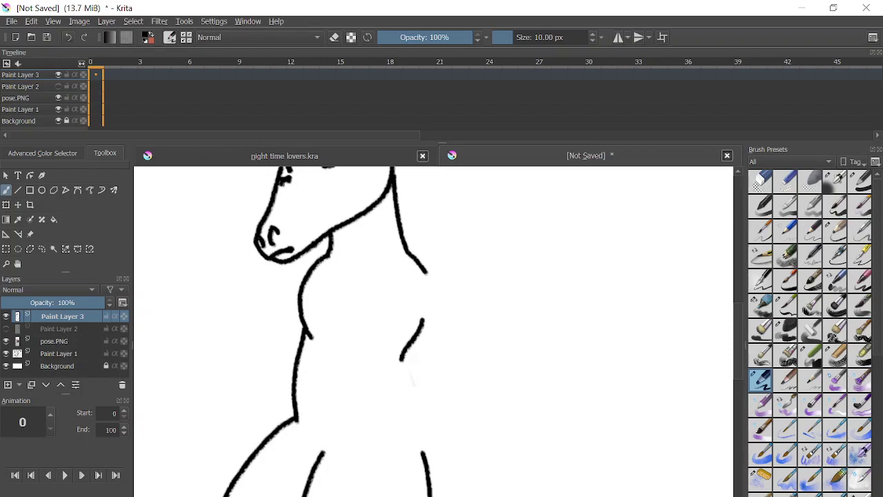
- Ink the back contour from the waist straight down to join the right thigh's outline
{"action": "left_click_drag", "start_coordinate": [407, 358], "coordinate": [427, 464]}
{"action": "scroll", "coordinate": [479, 349], "scroll_direction": "down", "scroll_amount": 3}
{"action": "scroll", "coordinate": [479, 349], "scroll_direction": "up", "scroll_amount": 3}
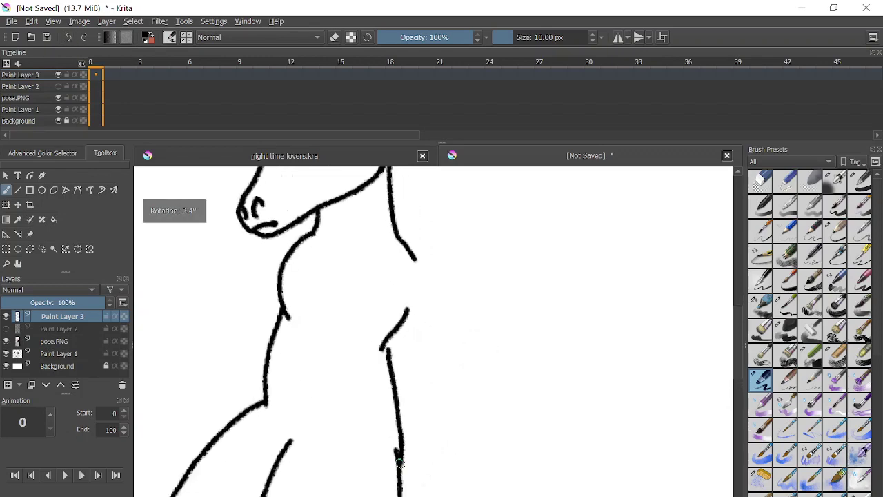
{"action": "scroll", "coordinate": [479, 349], "scroll_direction": "down", "scroll_amount": 2}
{"action": "scroll", "coordinate": [479, 349], "scroll_direction": "up", "scroll_amount": 2}
- Ink a rounded curve behind the hip, showing Paint Layer 2 again and redrawing the curve to follow the green sketch circle
{"action": "mouse_move", "coordinate": [386, 365]}
{"action": "left_mouse_down"}
{"action": "mouse_move", "coordinate": [428, 413]}
{"action": "mouse_move", "coordinate": [430, 464]}
{"action": "mouse_move", "coordinate": [405, 493]}
{"action": "left_mouse_up"}
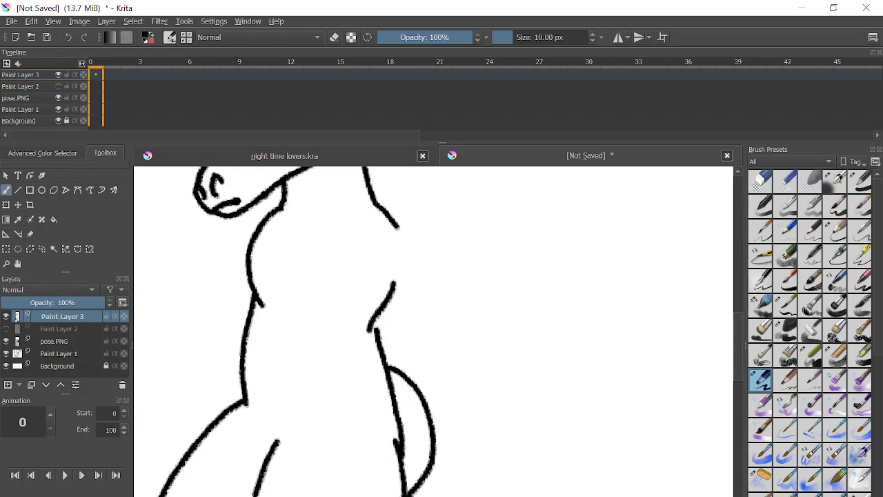
{"action": "left_click", "coordinate": [6, 329]}
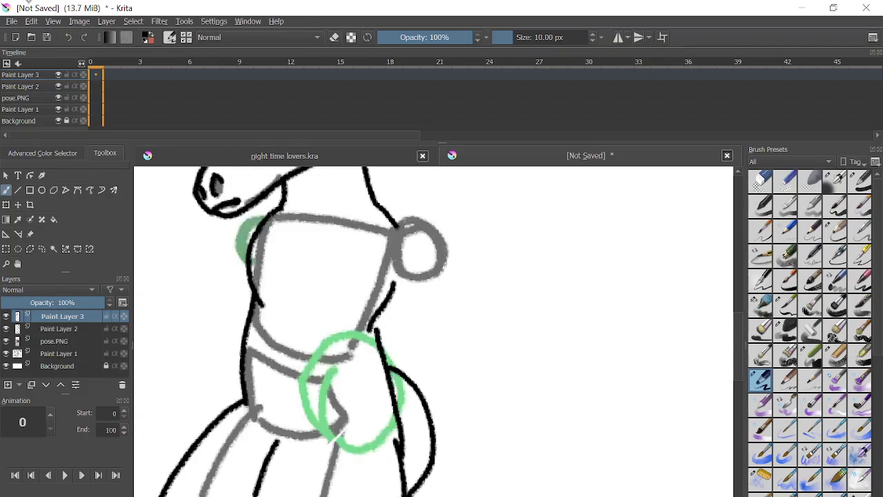
{"action": "key", "text": "ctrl+z"}
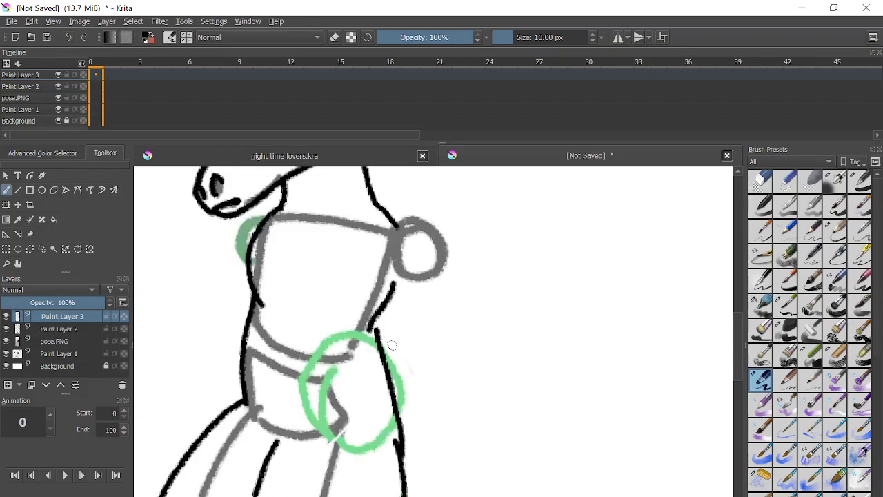
{"action": "mouse_move", "coordinate": [384, 341]}
{"action": "left_mouse_down"}
{"action": "mouse_move", "coordinate": [418, 416]}
{"action": "mouse_move", "coordinate": [408, 458]}
{"action": "left_mouse_up"}
{"action": "scroll", "coordinate": [433, 332], "scroll_direction": "down", "scroll_amount": 3}
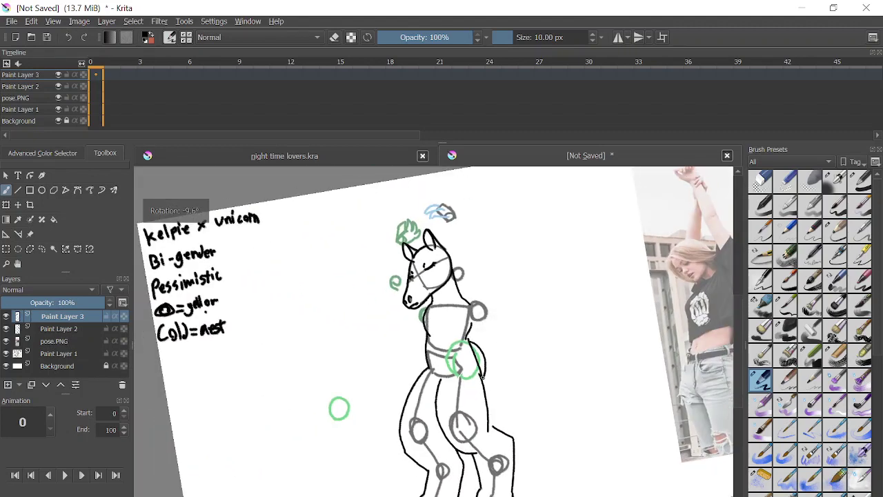
- Ink the armpit line and the raised upper arm's outer contour around the shoulder circle up to the elbow
{"action": "scroll", "coordinate": [433, 331], "scroll_direction": "up", "scroll_amount": 4}
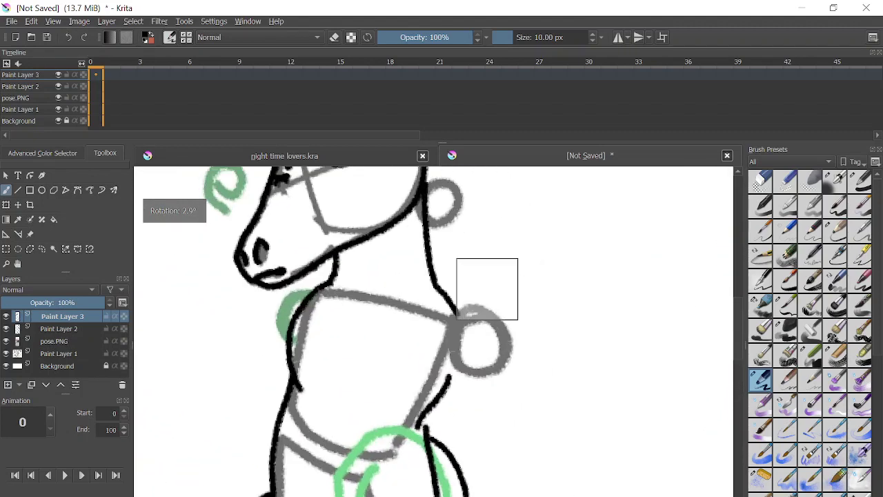
{"action": "scroll", "coordinate": [487, 288], "scroll_direction": "up", "scroll_amount": 3}
{"action": "left_click_drag", "start_coordinate": [378, 434], "coordinate": [445, 421]}
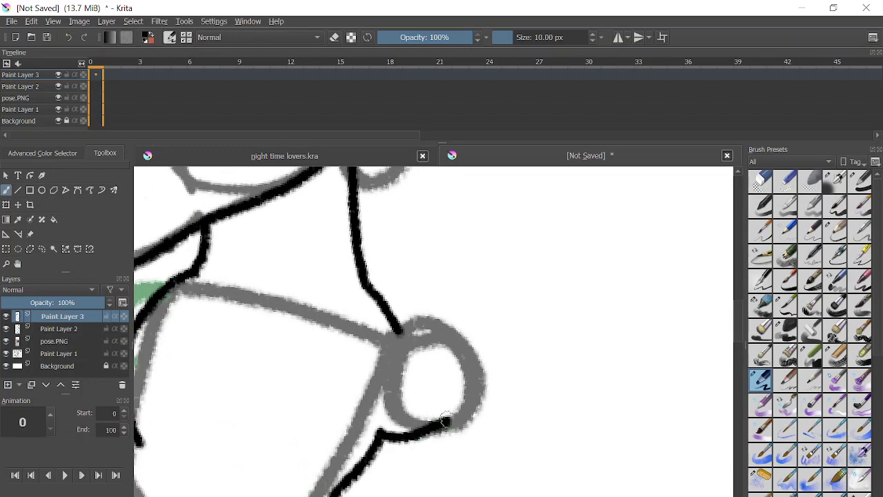
{"action": "mouse_move", "coordinate": [371, 466]}
{"action": "left_mouse_down"}
{"action": "mouse_move", "coordinate": [452, 434]}
{"action": "mouse_move", "coordinate": [488, 381]}
{"action": "mouse_move", "coordinate": [477, 292]}
{"action": "left_mouse_up"}
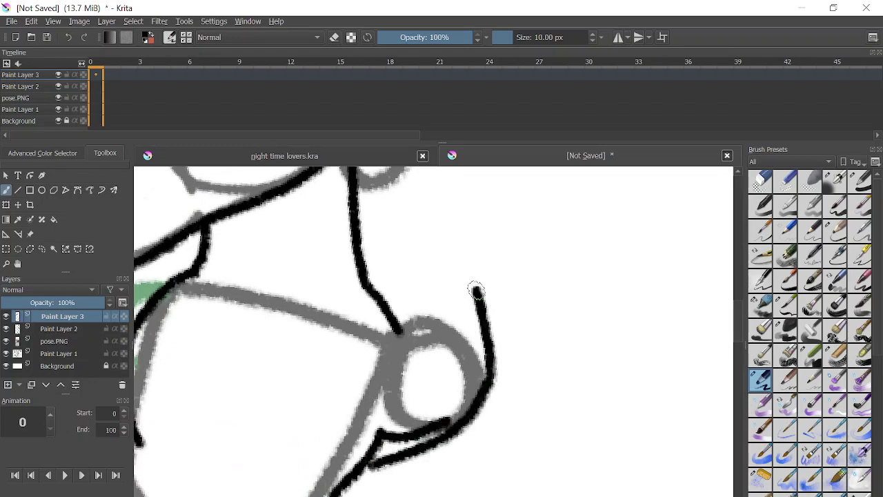
{"action": "scroll", "coordinate": [479, 281], "scroll_direction": "down", "scroll_amount": 2}
{"action": "left_click_drag", "start_coordinate": [499, 436], "coordinate": [432, 321]}
- Ink the raised forearm's outer contour from the elbow up to the wrist, replacing the first stroke
{"action": "scroll", "coordinate": [432, 323], "scroll_direction": "up", "scroll_amount": 3}
{"action": "left_click_drag", "start_coordinate": [428, 442], "coordinate": [448, 329]}
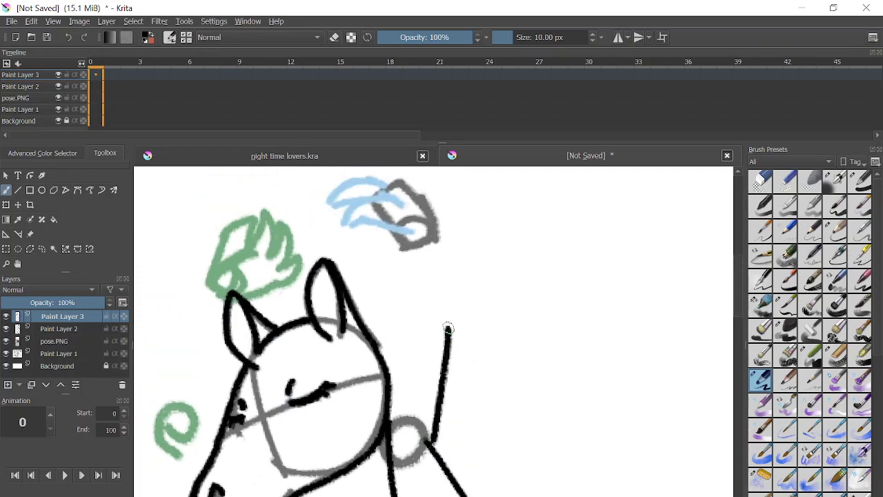
{"action": "key", "text": "ctrl+z"}
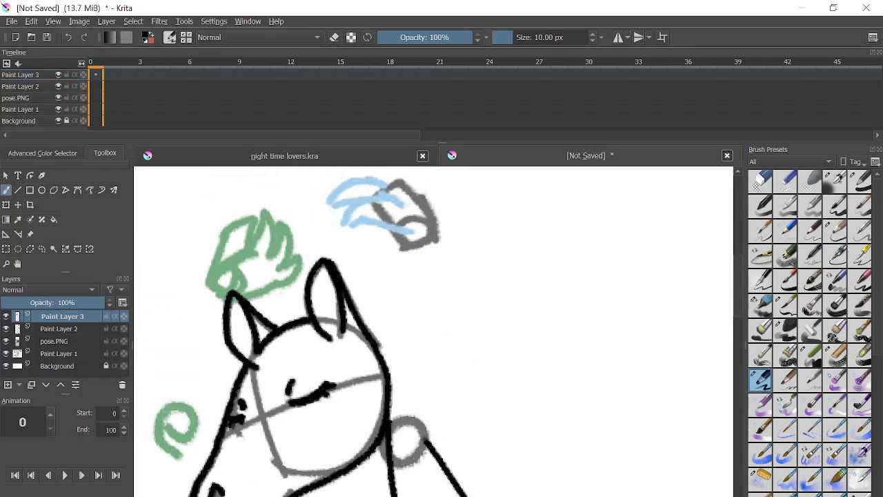
{"action": "left_click_drag", "start_coordinate": [431, 451], "coordinate": [448, 248]}
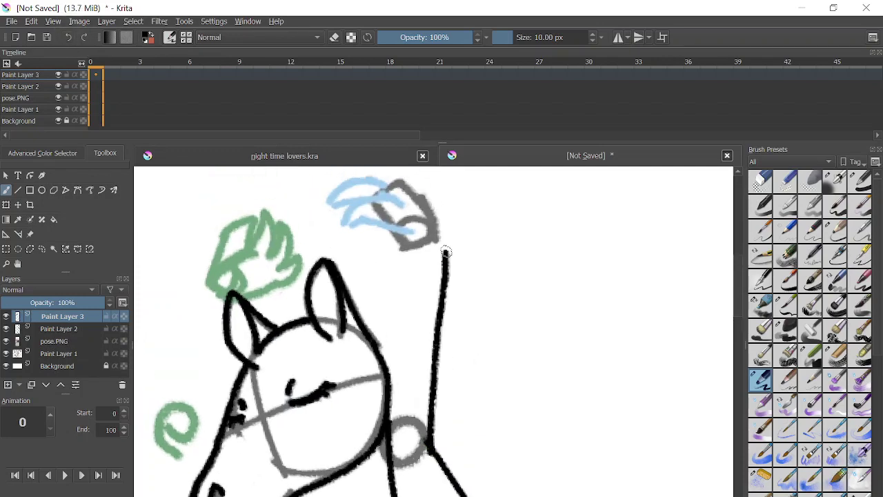
- Ink the raised hand over its blue and grey sketch, outlining the back of the hand and the curved fingers
{"action": "scroll", "coordinate": [445, 262], "scroll_direction": "up", "scroll_amount": 4}
{"action": "mouse_move", "coordinate": [436, 304]}
{"action": "left_mouse_down"}
{"action": "mouse_move", "coordinate": [414, 272]}
{"action": "mouse_move", "coordinate": [427, 289]}
{"action": "mouse_move", "coordinate": [398, 271]}
{"action": "mouse_move", "coordinate": [345, 269]}
{"action": "mouse_move", "coordinate": [296, 297]}
{"action": "mouse_move", "coordinate": [292, 321]}
{"action": "mouse_move", "coordinate": [366, 299]}
{"action": "mouse_move", "coordinate": [311, 345]}
{"action": "mouse_move", "coordinate": [398, 365]}
{"action": "left_mouse_up"}
{"action": "scroll", "coordinate": [414, 272], "scroll_direction": "up", "scroll_amount": 2}
{"action": "left_click_drag", "start_coordinate": [376, 296], "coordinate": [406, 315]}
{"action": "left_click_drag", "start_coordinate": [390, 363], "coordinate": [394, 390]}
- Ink the raised forearm's inner contour from the base of the hand down to the back of the head
{"action": "scroll", "coordinate": [395, 391], "scroll_direction": "down", "scroll_amount": 2}
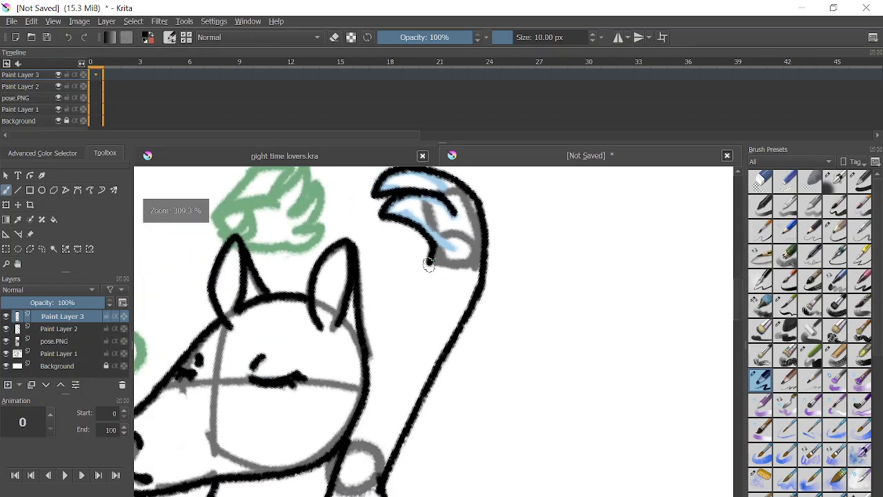
{"action": "left_click_drag", "start_coordinate": [429, 264], "coordinate": [378, 337]}
{"action": "scroll", "coordinate": [378, 337], "scroll_direction": "down", "scroll_amount": 5}
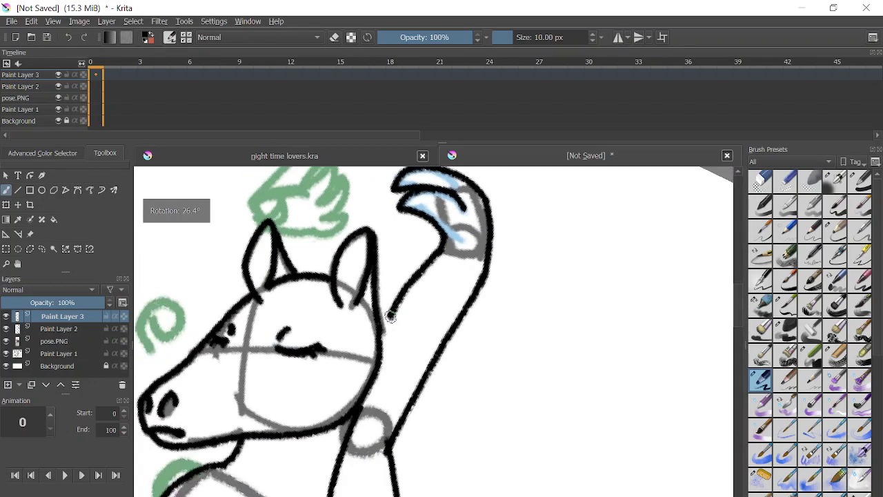
{"action": "key", "text": "6"}
{"action": "scroll", "coordinate": [387, 256], "scroll_direction": "up", "scroll_amount": 5}
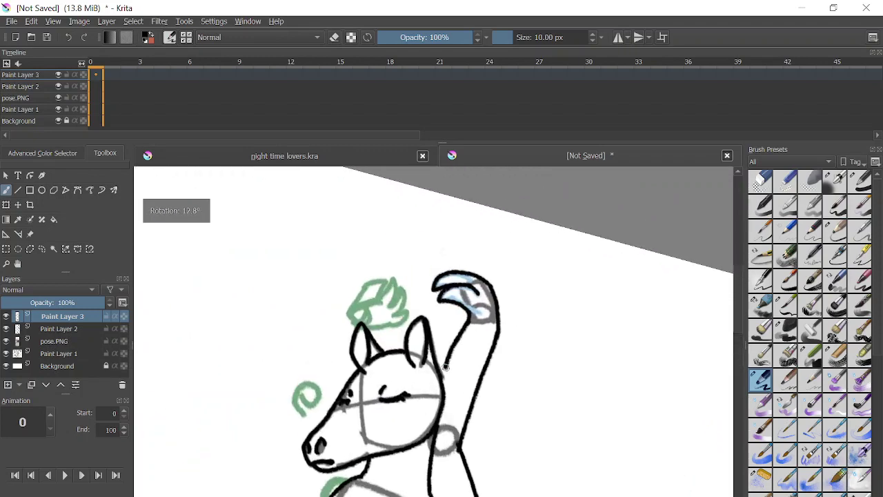
{"action": "key", "text": "4"}
{"action": "left_click_drag", "start_coordinate": [365, 423], "coordinate": [342, 394]}
{"action": "key", "text": "6"}
{"action": "scroll", "coordinate": [341, 394], "scroll_direction": "down", "scroll_amount": 2}
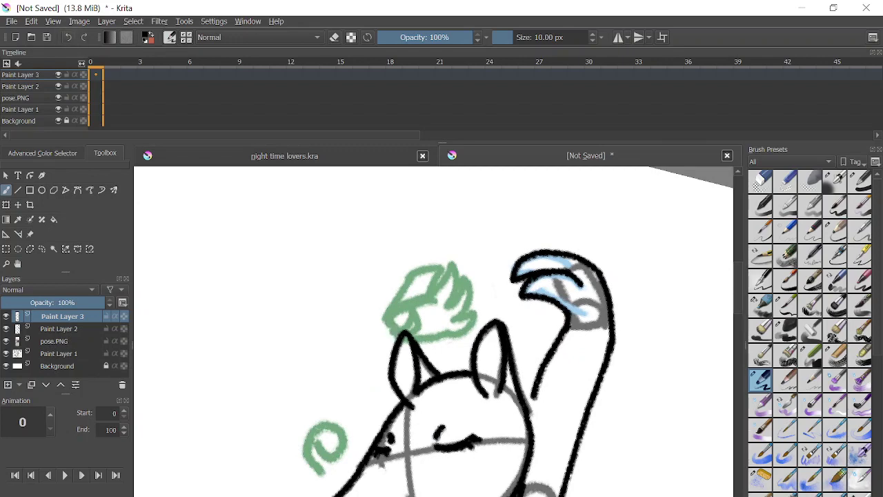
{"action": "left_click", "coordinate": [331, 443]}
{"action": "scroll", "coordinate": [331, 443], "scroll_direction": "down", "scroll_amount": 3}
{"action": "scroll", "coordinate": [360, 409], "scroll_direction": "up", "scroll_amount": 1}
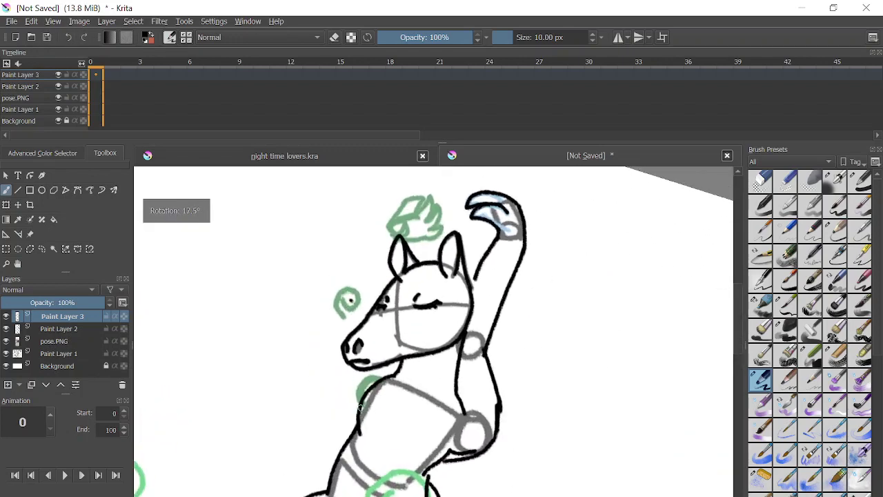
{"action": "left_click", "coordinate": [70, 34]}
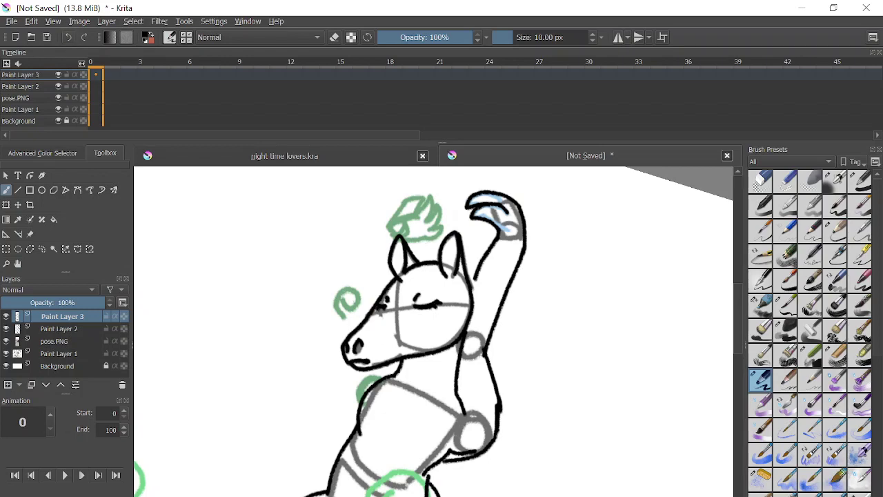
{"action": "left_click", "coordinate": [366, 438]}
{"action": "scroll", "coordinate": [382, 393], "scroll_direction": "up", "scroll_amount": 3}
{"action": "scroll", "coordinate": [382, 393], "scroll_direction": "down", "scroll_amount": 2}
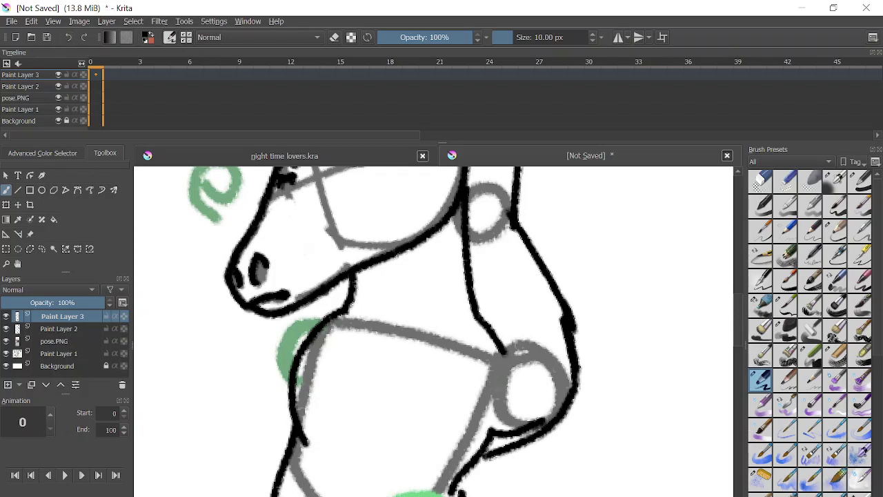
- Try an inner contour down the side of the shoulder circle, and erase it with the stray line beneath the circle
{"action": "left_click_drag", "start_coordinate": [499, 365], "coordinate": [498, 422]}
{"action": "scroll", "coordinate": [441, 345], "scroll_direction": "up", "scroll_amount": 3}
{"action": "key", "text": "e"}
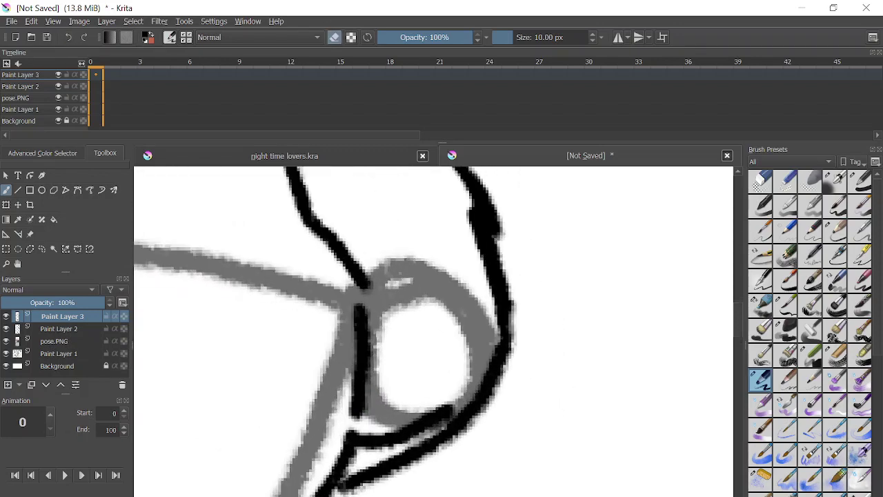
{"action": "mouse_move", "coordinate": [382, 438]}
{"action": "left_mouse_down"}
{"action": "mouse_move", "coordinate": [460, 385]}
{"action": "mouse_move", "coordinate": [336, 443]}
{"action": "mouse_move", "coordinate": [341, 457]}
{"action": "mouse_move", "coordinate": [370, 444]}
{"action": "mouse_move", "coordinate": [331, 449]}
{"action": "mouse_move", "coordinate": [355, 305]}
{"action": "mouse_move", "coordinate": [350, 415]}
{"action": "left_mouse_up"}
{"action": "scroll", "coordinate": [324, 311], "scroll_direction": "down", "scroll_amount": 2}
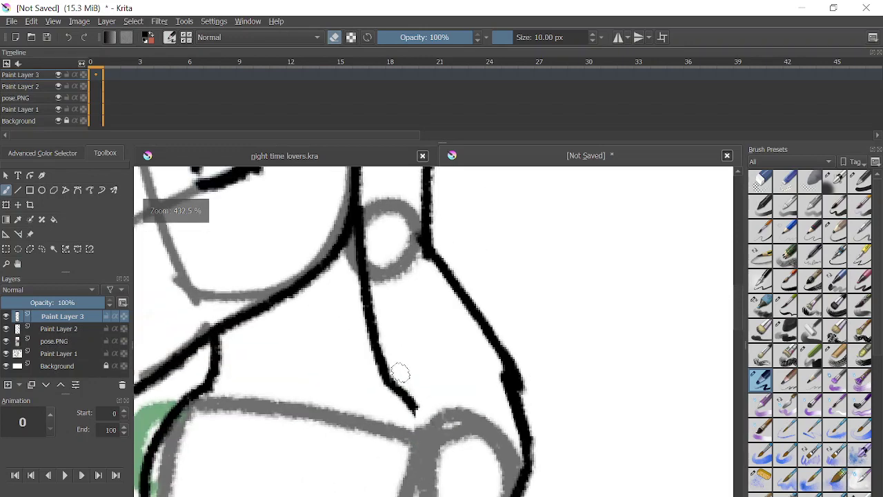
- Erase the lower end of the raised upper arm's inner contour and redraw it down to the shoulder circle
{"action": "mouse_move", "coordinate": [398, 372]}
{"action": "left_mouse_down"}
{"action": "mouse_move", "coordinate": [393, 397]}
{"action": "mouse_move", "coordinate": [398, 388]}
{"action": "left_mouse_up"}
{"action": "key", "text": "e"}
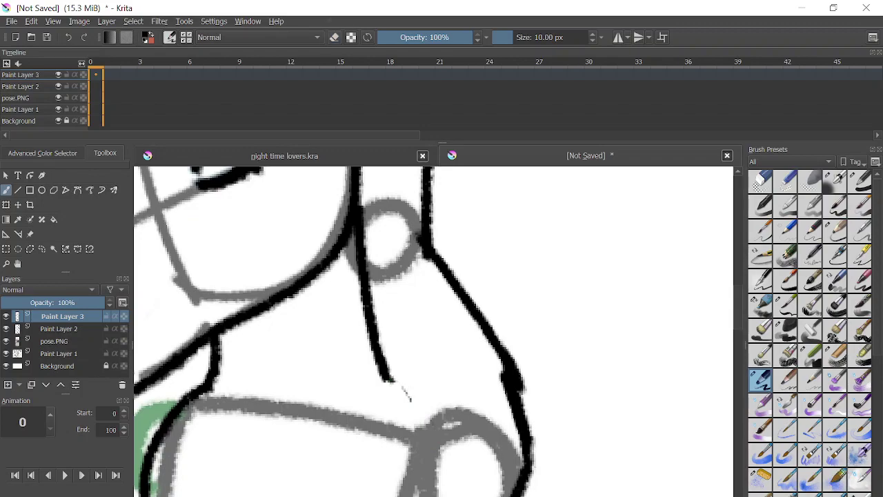
{"action": "left_click_drag", "start_coordinate": [387, 377], "coordinate": [415, 418]}
{"action": "scroll", "coordinate": [415, 345], "scroll_direction": "down", "scroll_amount": 2}
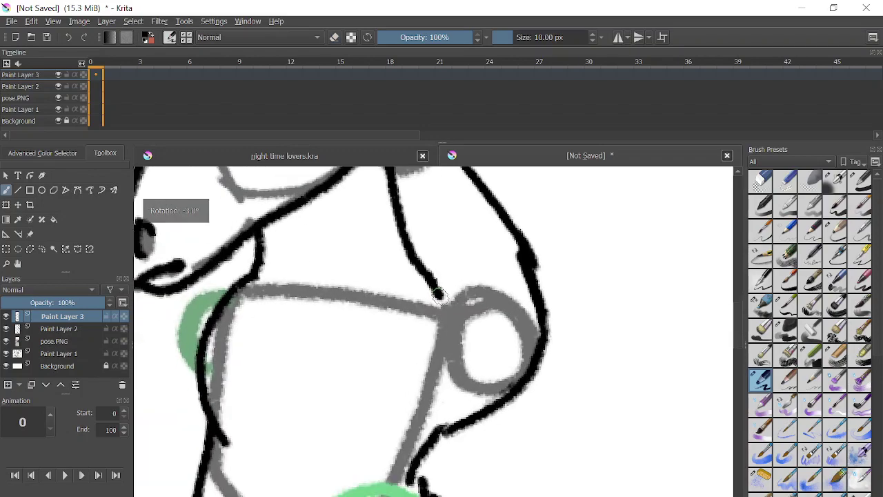
{"action": "scroll", "coordinate": [426, 282], "scroll_direction": "up", "scroll_amount": 1}
{"action": "scroll", "coordinate": [426, 283], "scroll_direction": "down", "scroll_amount": 2}
{"action": "scroll", "coordinate": [489, 356], "scroll_direction": "up", "scroll_amount": 2}
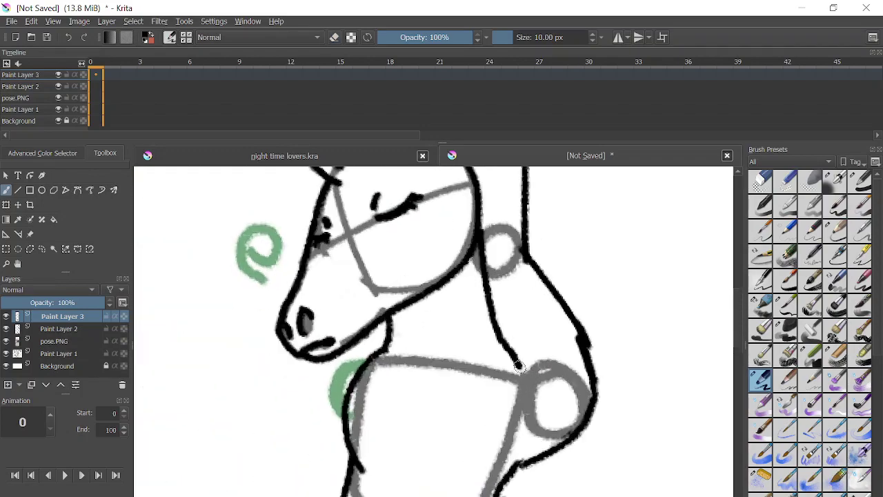
{"action": "mouse_move", "coordinate": [373, 480]}
{"action": "left_mouse_down"}
{"action": "mouse_move", "coordinate": [291, 402]}
{"action": "mouse_move", "coordinate": [223, 261]}
{"action": "mouse_move", "coordinate": [225, 226]}
{"action": "left_mouse_up"}
{"action": "scroll", "coordinate": [433, 331], "scroll_direction": "up", "scroll_amount": 3}
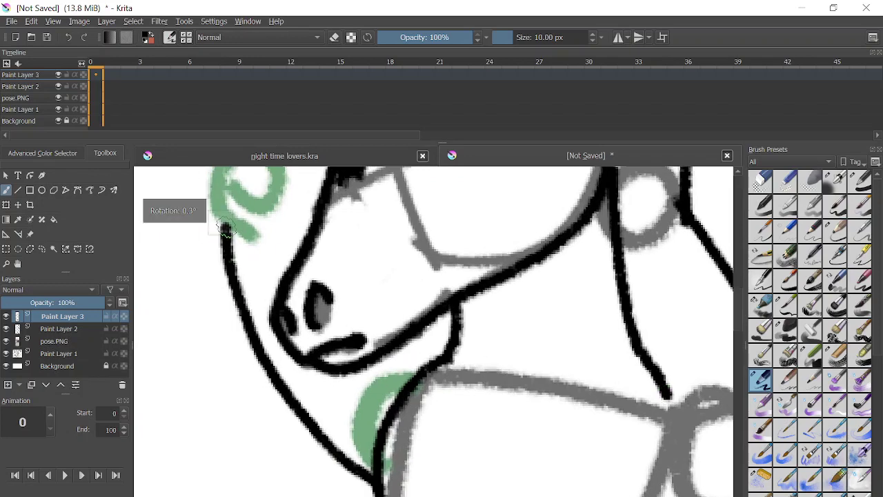
{"action": "left_click", "coordinate": [68, 36]}
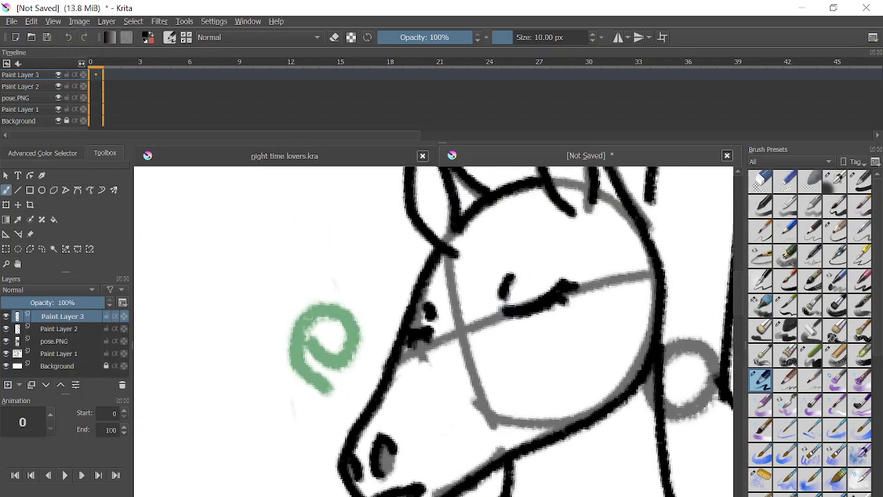
- Ink the second arm's outer contour from the chest past the muzzle to the elbow and up to the green hand sketch
{"action": "scroll", "coordinate": [290, 355], "scroll_direction": "down", "scroll_amount": 2}
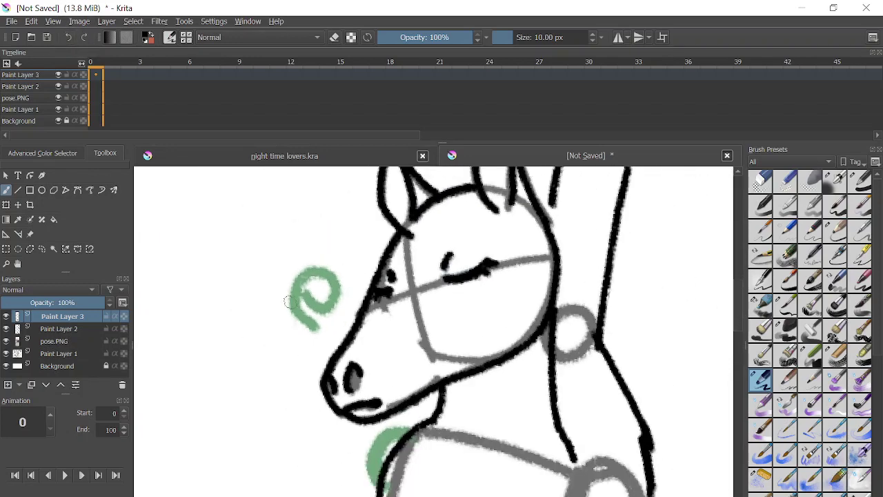
{"action": "mouse_move", "coordinate": [288, 302]}
{"action": "left_mouse_down"}
{"action": "mouse_move", "coordinate": [312, 369]}
{"action": "mouse_move", "coordinate": [370, 471]}
{"action": "left_mouse_up"}
{"action": "scroll", "coordinate": [414, 331], "scroll_direction": "down", "scroll_amount": 2}
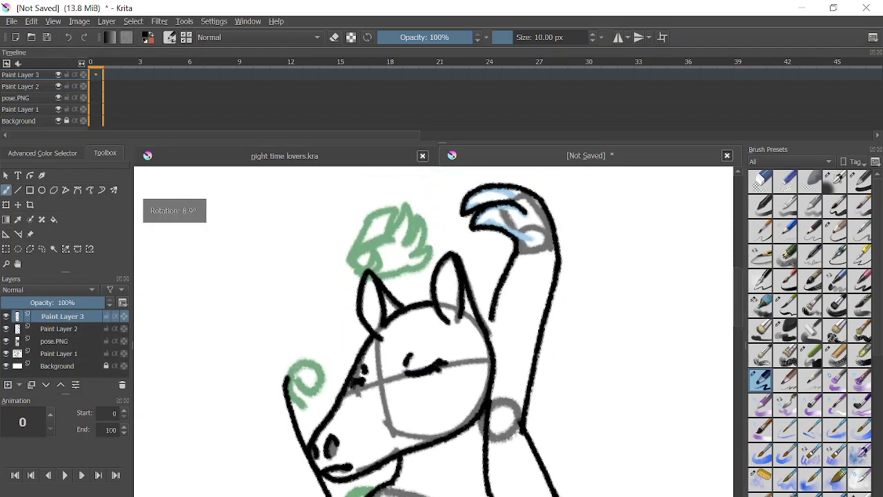
{"action": "scroll", "coordinate": [341, 305], "scroll_direction": "up", "scroll_amount": 5}
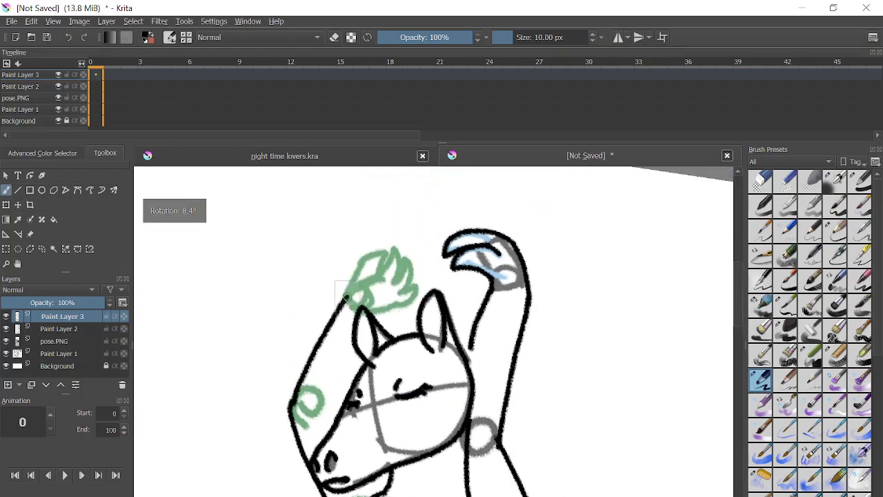
- Ink the second hand over its green sketch, outlining the back of the hand, the folded fingers and the palm's lower edge
{"action": "mouse_move", "coordinate": [302, 392]}
{"action": "left_mouse_down"}
{"action": "mouse_move", "coordinate": [372, 307]}
{"action": "mouse_move", "coordinate": [350, 389]}
{"action": "mouse_move", "coordinate": [383, 298]}
{"action": "mouse_move", "coordinate": [411, 339]}
{"action": "mouse_move", "coordinate": [403, 384]}
{"action": "mouse_move", "coordinate": [411, 315]}
{"action": "mouse_move", "coordinate": [444, 373]}
{"action": "mouse_move", "coordinate": [434, 398]}
{"action": "mouse_move", "coordinate": [448, 381]}
{"action": "mouse_move", "coordinate": [452, 423]}
{"action": "mouse_move", "coordinate": [383, 441]}
{"action": "left_mouse_up"}
{"action": "key", "text": "ctrl+z"}
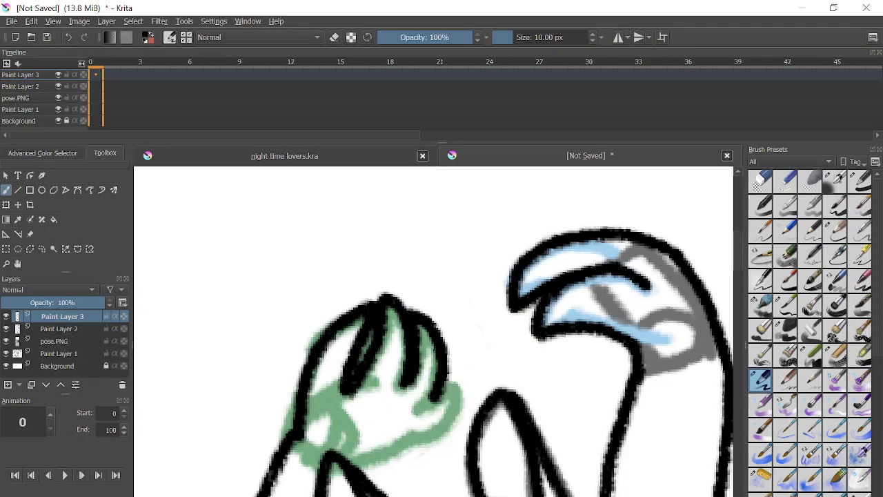
{"action": "left_click_drag", "start_coordinate": [421, 338], "coordinate": [438, 404]}
{"action": "mouse_move", "coordinate": [418, 325]}
{"action": "left_mouse_down"}
{"action": "mouse_move", "coordinate": [452, 352]}
{"action": "mouse_move", "coordinate": [454, 423]}
{"action": "mouse_move", "coordinate": [362, 450]}
{"action": "mouse_move", "coordinate": [437, 429]}
{"action": "mouse_move", "coordinate": [458, 412]}
{"action": "left_mouse_up"}
{"action": "key", "text": "ctrl+z"}
{"action": "scroll", "coordinate": [452, 411], "scroll_direction": "down", "scroll_amount": 2}
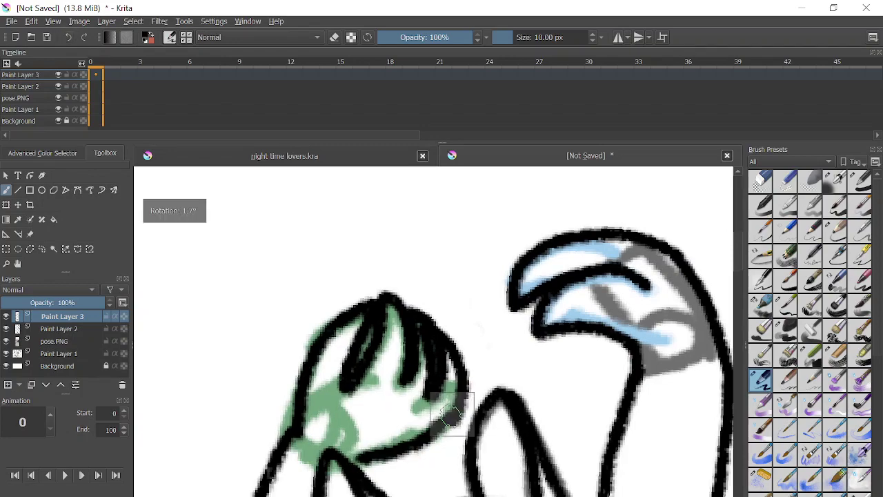
{"action": "scroll", "coordinate": [453, 259], "scroll_direction": "up", "scroll_amount": 2}
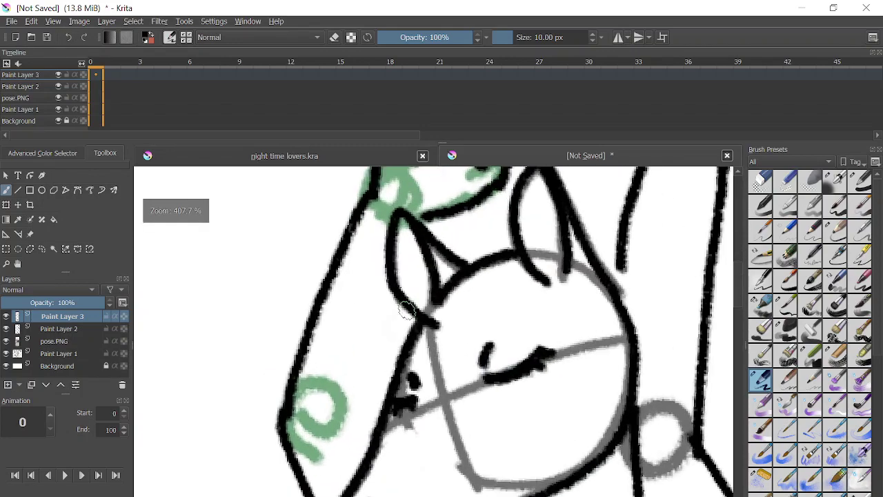
- Ink the second arm's inner contour between the near ear and the face, and a short line beneath the jaw
{"action": "left_click_drag", "start_coordinate": [407, 310], "coordinate": [384, 405]}
{"action": "scroll", "coordinate": [394, 380], "scroll_direction": "down", "scroll_amount": 1}
{"action": "scroll", "coordinate": [394, 379], "scroll_direction": "down", "scroll_amount": 3}
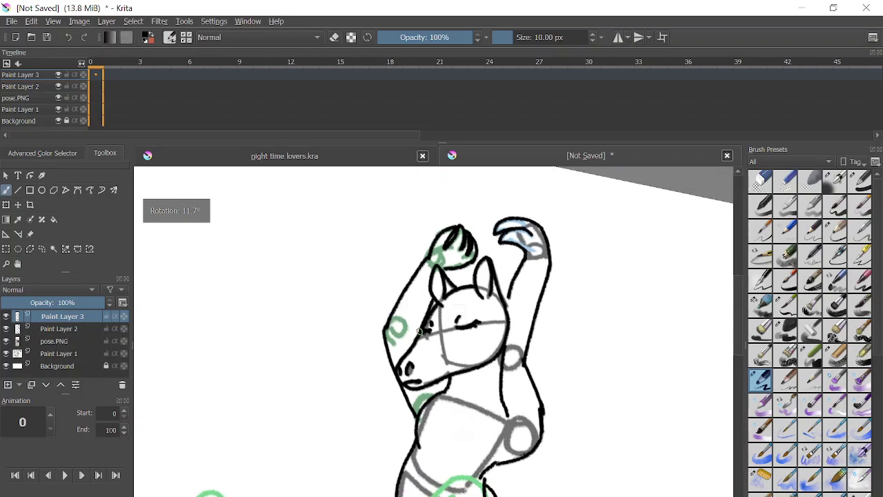
{"action": "scroll", "coordinate": [363, 314], "scroll_direction": "up", "scroll_amount": 2}
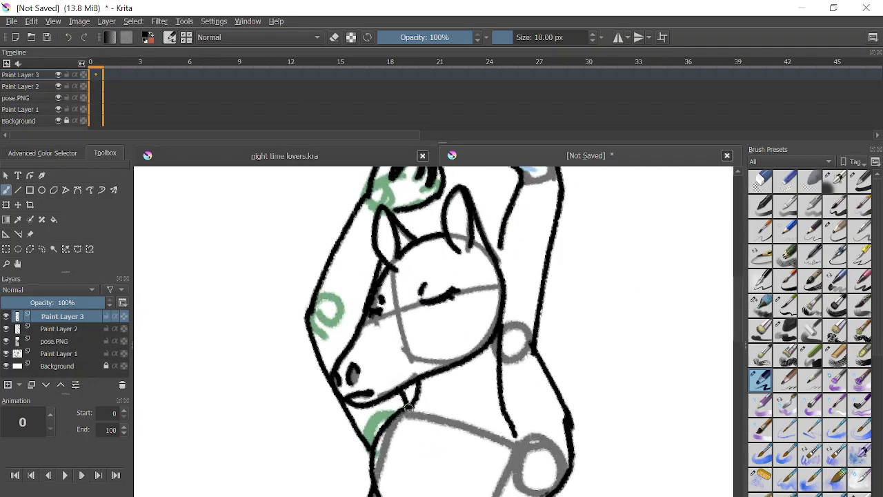
{"action": "scroll", "coordinate": [408, 407], "scroll_direction": "down", "scroll_amount": 4}
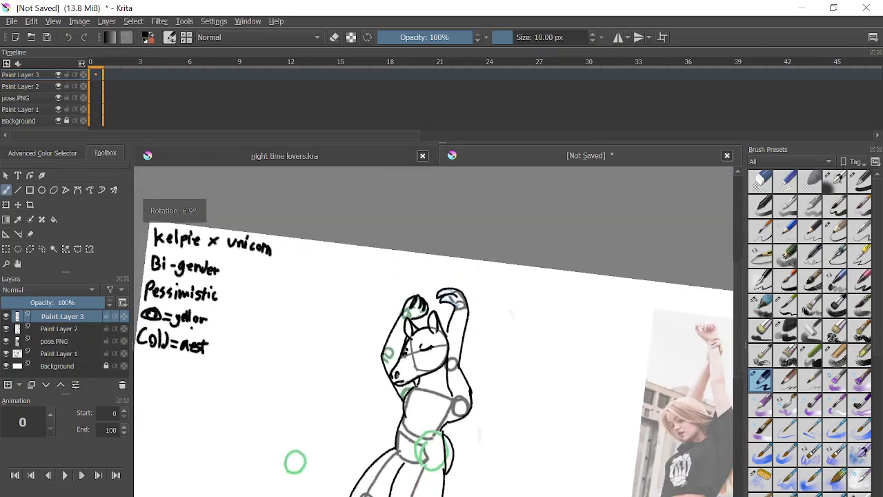
{"action": "scroll", "coordinate": [412, 304], "scroll_direction": "down", "scroll_amount": 1}
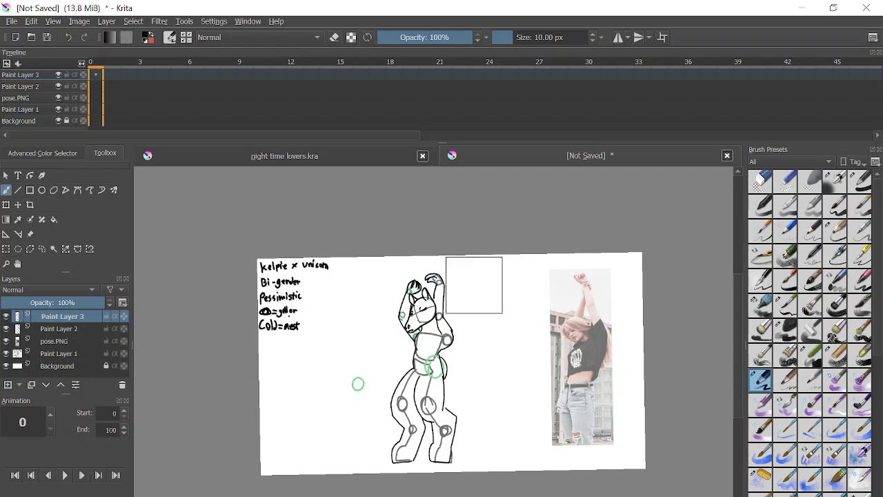
- Ink a long curved tail from the waist, sweeping around the green guide circle to a pointed tip and back to the thigh
{"action": "scroll", "coordinate": [475, 286], "scroll_direction": "up", "scroll_amount": 3}
{"action": "scroll", "coordinate": [474, 310], "scroll_direction": "up", "scroll_amount": 4}
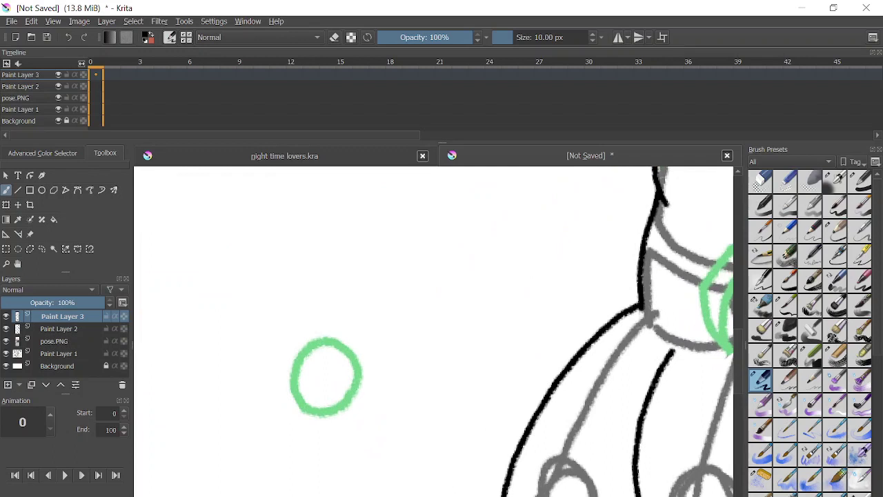
{"action": "mouse_move", "coordinate": [642, 224]}
{"action": "left_mouse_down"}
{"action": "mouse_move", "coordinate": [583, 239]}
{"action": "mouse_move", "coordinate": [420, 366]}
{"action": "mouse_move", "coordinate": [382, 373]}
{"action": "mouse_move", "coordinate": [359, 362]}
{"action": "mouse_move", "coordinate": [325, 303]}
{"action": "mouse_move", "coordinate": [309, 310]}
{"action": "mouse_move", "coordinate": [295, 415]}
{"action": "mouse_move", "coordinate": [373, 490]}
{"action": "mouse_move", "coordinate": [490, 467]}
{"action": "mouse_move", "coordinate": [508, 451]}
{"action": "mouse_move", "coordinate": [461, 408]}
{"action": "left_mouse_up"}
{"action": "scroll", "coordinate": [462, 406], "scroll_direction": "down", "scroll_amount": 2}
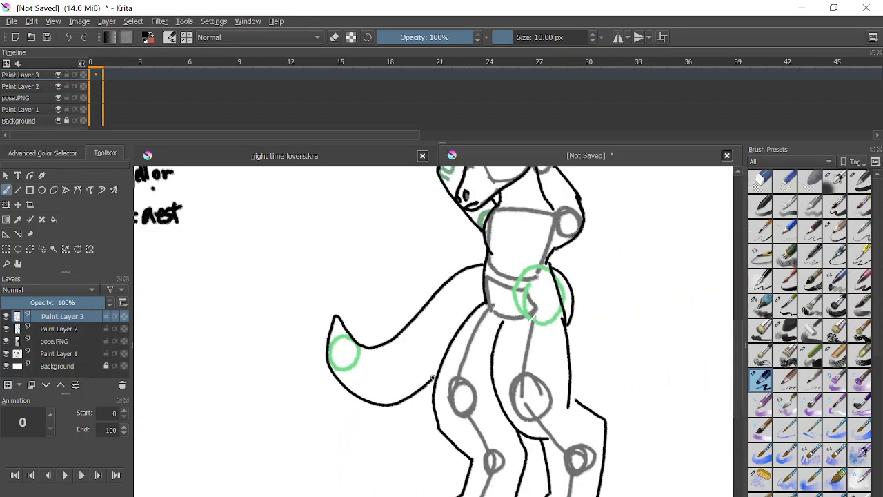
{"action": "scroll", "coordinate": [434, 378], "scroll_direction": "up", "scroll_amount": 2}
{"action": "scroll", "coordinate": [491, 420], "scroll_direction": "up", "scroll_amount": 2}
{"action": "scroll", "coordinate": [491, 419], "scroll_direction": "down", "scroll_amount": 1}
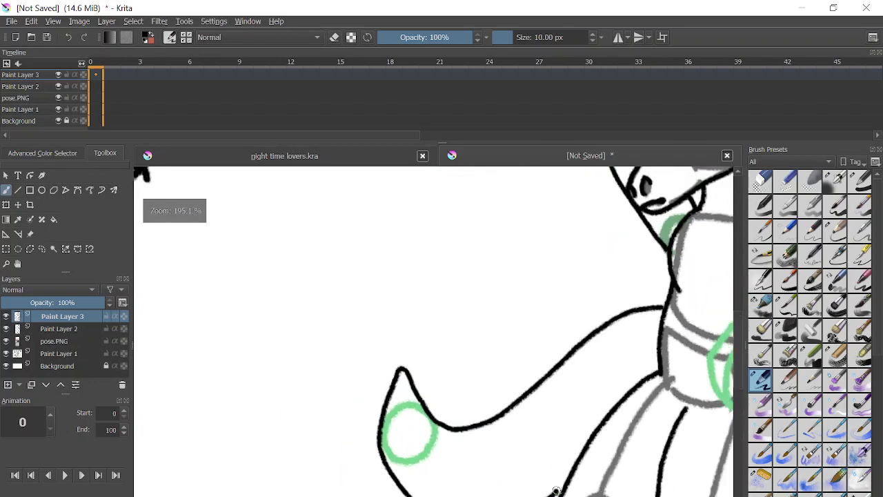
- Switch to the browser to view the kelpie myth image results as reference, and return to the Krita drawing
{"action": "key", "text": "alt+Tab"}
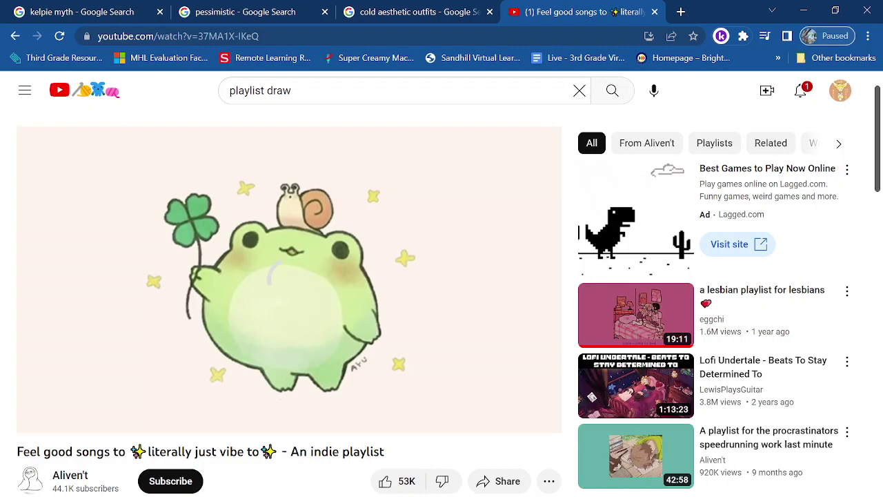
{"action": "key", "text": "ctrl+Tab"}
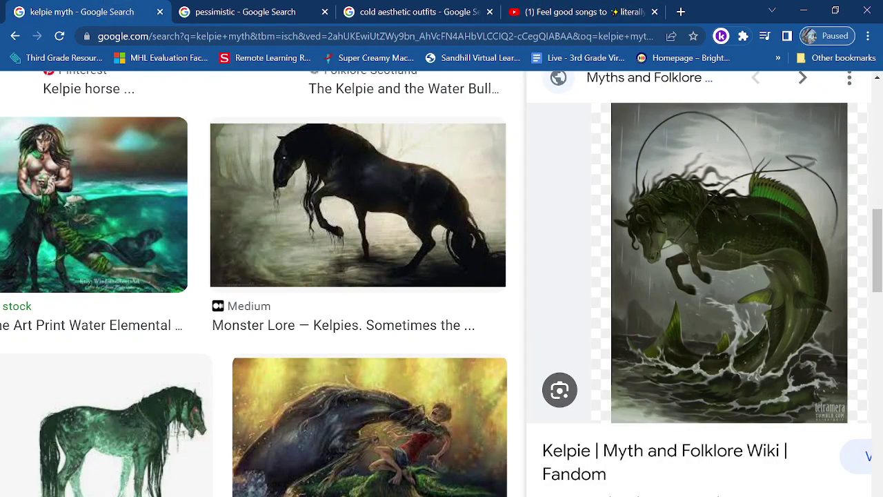
{"action": "key", "text": "alt+Tab"}
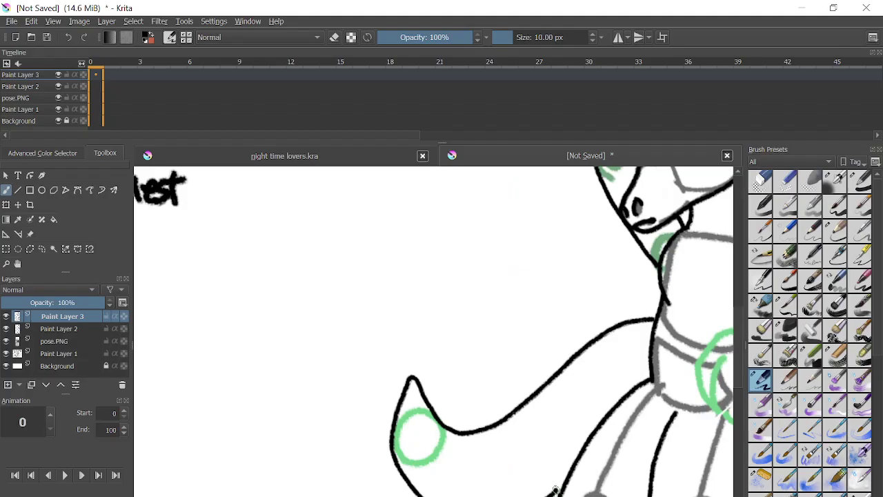
{"action": "mouse_move", "coordinate": [411, 495]}
{"action": "left_mouse_down"}
{"action": "mouse_move", "coordinate": [321, 414]}
{"action": "mouse_move", "coordinate": [272, 294]}
{"action": "mouse_move", "coordinate": [414, 236]}
{"action": "mouse_move", "coordinate": [485, 405]}
{"action": "left_mouse_up"}
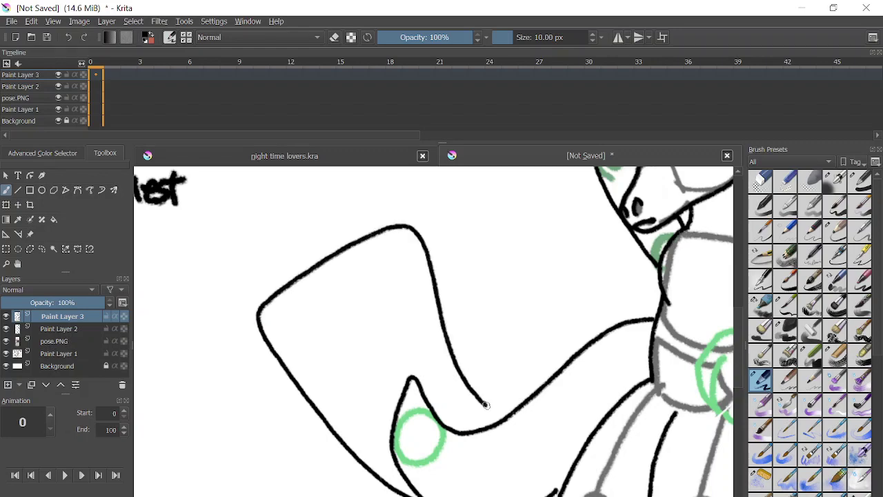
{"action": "key", "text": "ctrl+z"}
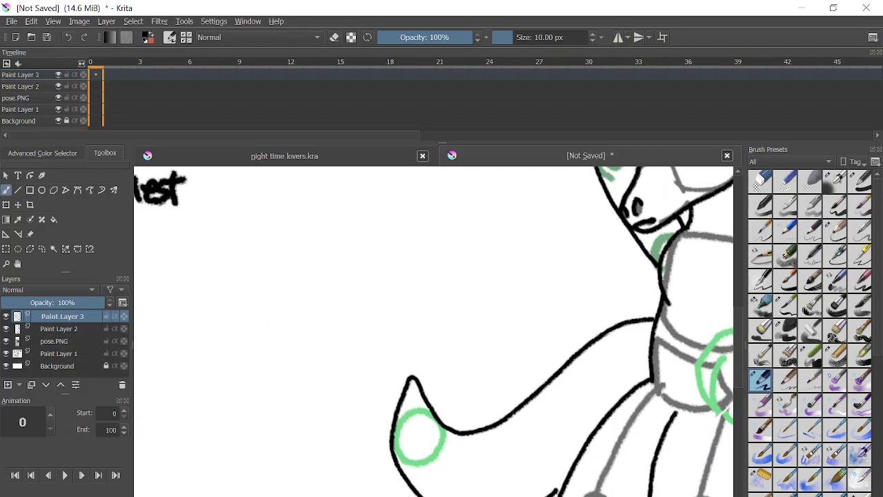
{"action": "left_click_drag", "start_coordinate": [399, 468], "coordinate": [360, 165]}
{"action": "left_click_drag", "start_coordinate": [439, 179], "coordinate": [442, 279]}
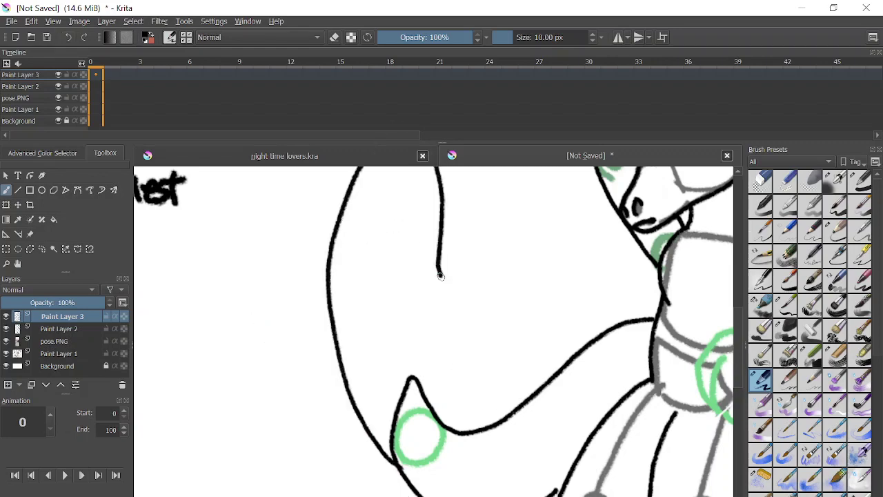
{"action": "scroll", "coordinate": [441, 279], "scroll_direction": "down", "scroll_amount": 3}
{"action": "scroll", "coordinate": [444, 348], "scroll_direction": "up", "scroll_amount": 4}
{"action": "key", "text": "ctrl+z"}
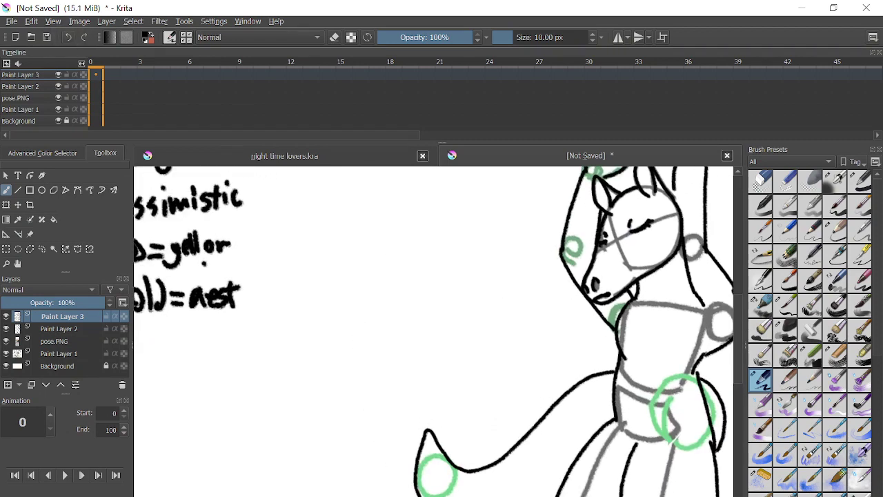
{"action": "mouse_move", "coordinate": [400, 493]}
{"action": "left_mouse_down"}
{"action": "mouse_move", "coordinate": [425, 296]}
{"action": "mouse_move", "coordinate": [479, 359]}
{"action": "mouse_move", "coordinate": [454, 446]}
{"action": "left_mouse_up"}
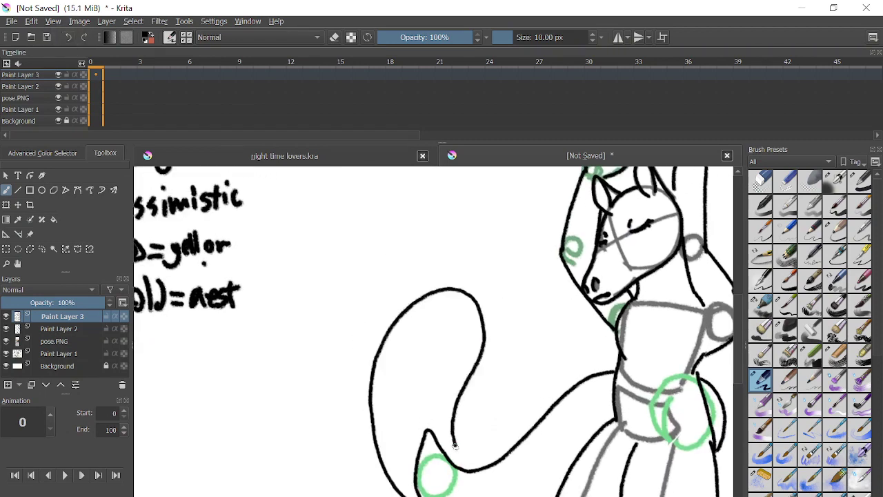
{"action": "key", "text": "ctrl+z"}
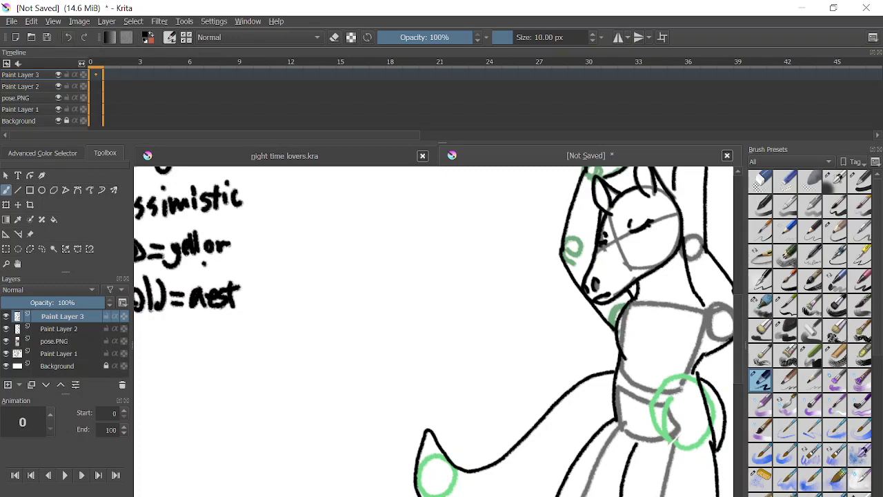
- Ink a large jagged tuft around the tail's tip, rising to a point and ending on the tail's upper edge
{"action": "mouse_move", "coordinate": [411, 495]}
{"action": "left_mouse_down"}
{"action": "mouse_move", "coordinate": [365, 388]}
{"action": "mouse_move", "coordinate": [378, 345]}
{"action": "mouse_move", "coordinate": [476, 227]}
{"action": "mouse_move", "coordinate": [469, 309]}
{"action": "mouse_move", "coordinate": [485, 469]}
{"action": "left_mouse_up"}
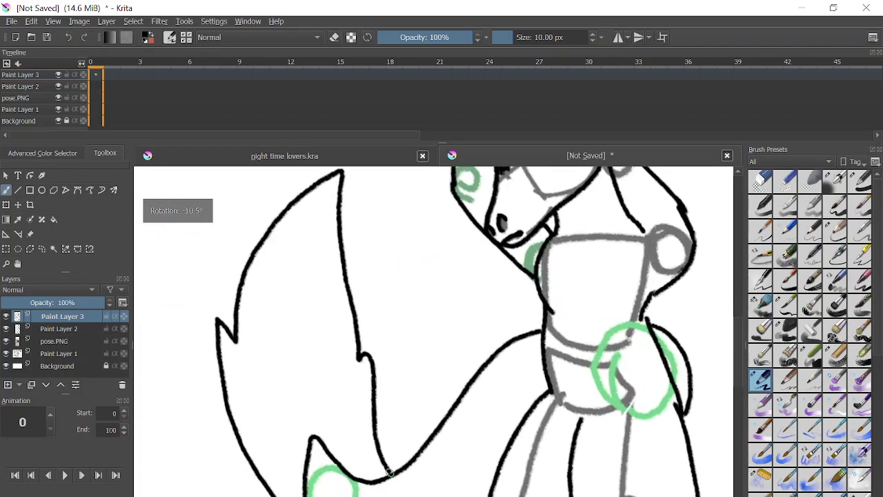
{"action": "left_click_drag", "start_coordinate": [428, 435], "coordinate": [442, 339]}
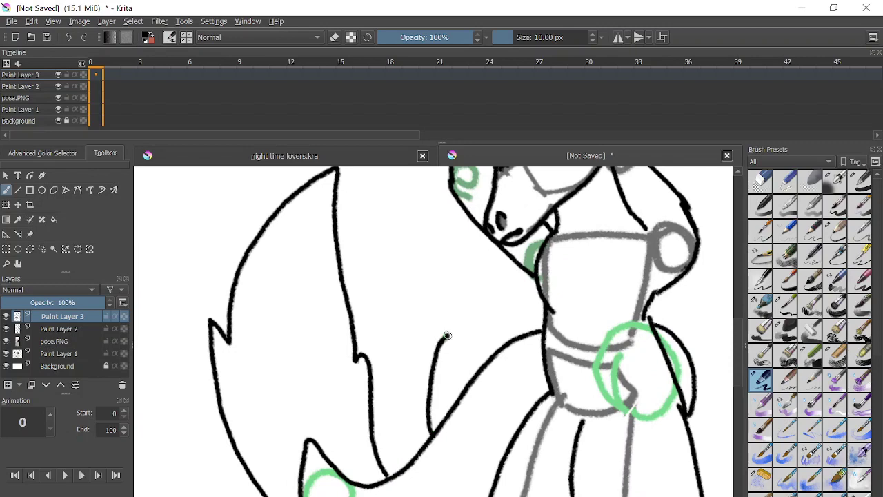
{"action": "key", "text": "ctrl+z"}
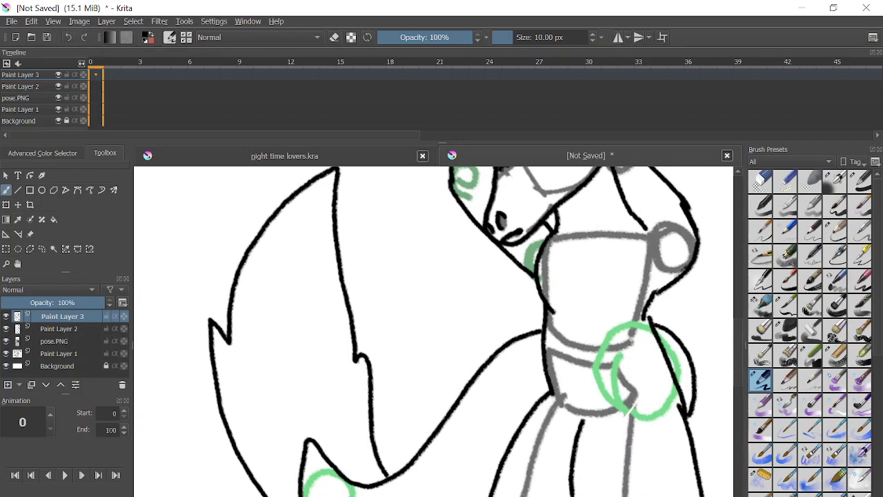
- Ink a tuft with several rounded peaks on the curved shape behind the hip, replacing the first jagged version
{"action": "mouse_move", "coordinate": [676, 319]}
{"action": "left_mouse_down"}
{"action": "mouse_move", "coordinate": [701, 334]}
{"action": "mouse_move", "coordinate": [706, 328]}
{"action": "mouse_move", "coordinate": [698, 384]}
{"action": "left_mouse_up"}
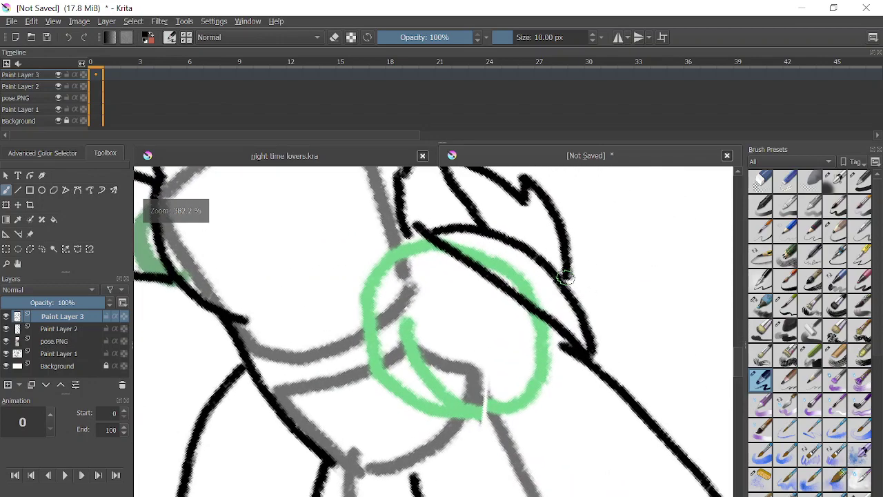
{"action": "key", "text": "ctrl+z"}
{"action": "mouse_move", "coordinate": [568, 281]}
{"action": "left_mouse_down"}
{"action": "mouse_move", "coordinate": [508, 177]}
{"action": "mouse_move", "coordinate": [493, 215]}
{"action": "left_mouse_up"}
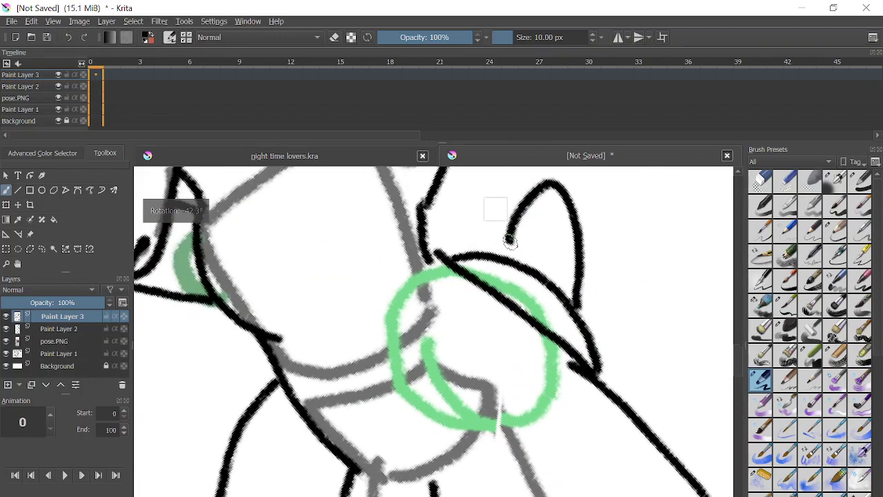
{"action": "mouse_move", "coordinate": [533, 258]}
{"action": "left_mouse_down"}
{"action": "mouse_move", "coordinate": [498, 237]}
{"action": "mouse_move", "coordinate": [475, 269]}
{"action": "mouse_move", "coordinate": [446, 290]}
{"action": "left_mouse_up"}
- Ink a row of small rounded bumps along the tail's upper edge near the waist
{"action": "left_click_drag", "start_coordinate": [462, 329], "coordinate": [414, 382]}
{"action": "left_click_drag", "start_coordinate": [419, 418], "coordinate": [424, 448]}
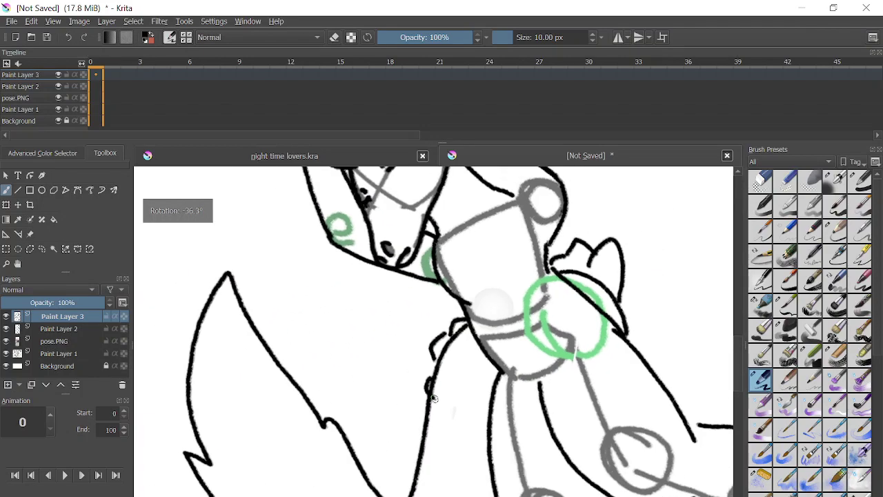
{"action": "left_click_drag", "start_coordinate": [455, 390], "coordinate": [461, 403]}
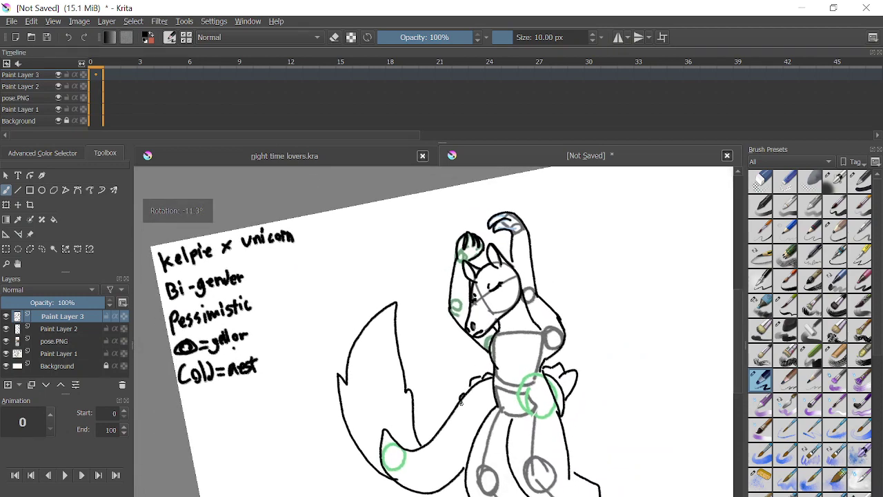
{"action": "scroll", "coordinate": [461, 402], "scroll_direction": "down", "scroll_amount": 1}
{"action": "scroll", "coordinate": [343, 477], "scroll_direction": "up", "scroll_amount": 2}
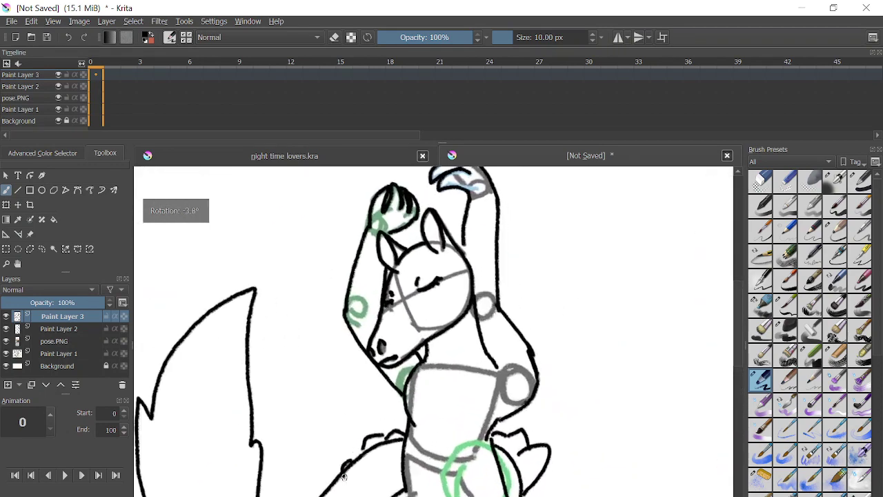
- Ink a large fin with a jagged tip across the forearm of the raised clawed arm, replacing the first outer stroke
{"action": "scroll", "coordinate": [343, 476], "scroll_direction": "up", "scroll_amount": 1}
{"action": "left_click_drag", "start_coordinate": [500, 198], "coordinate": [547, 249]}
{"action": "scroll", "coordinate": [547, 249], "scroll_direction": "up", "scroll_amount": 1}
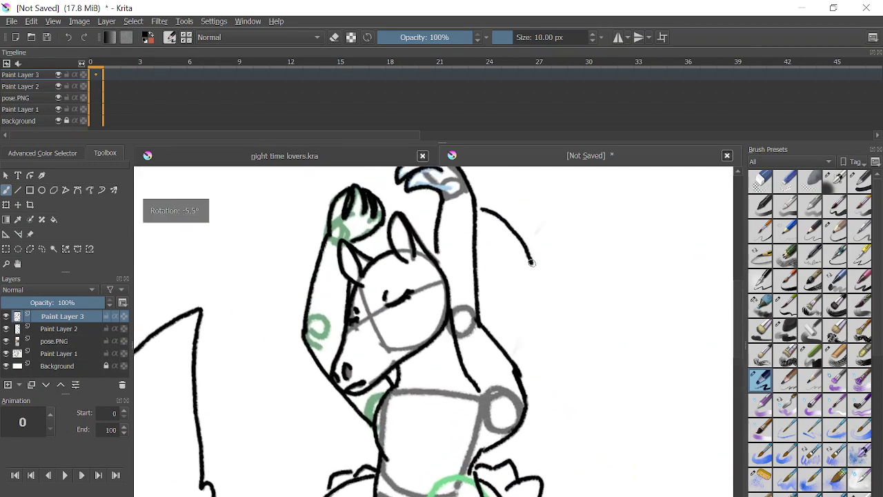
{"action": "scroll", "coordinate": [532, 263], "scroll_direction": "up", "scroll_amount": 2}
{"action": "key", "text": "ctrl+z"}
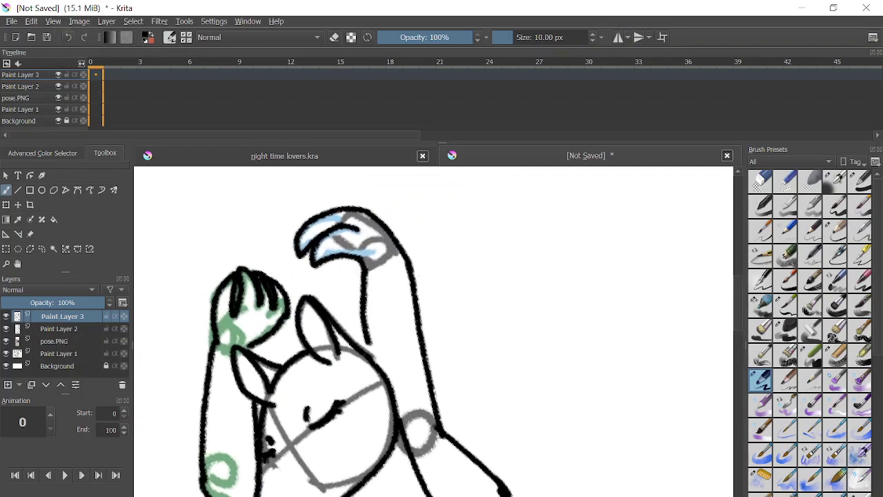
{"action": "mouse_move", "coordinate": [410, 256]}
{"action": "left_mouse_down"}
{"action": "mouse_move", "coordinate": [445, 271]}
{"action": "mouse_move", "coordinate": [476, 353]}
{"action": "mouse_move", "coordinate": [442, 329]}
{"action": "mouse_move", "coordinate": [390, 311]}
{"action": "left_mouse_up"}
{"action": "scroll", "coordinate": [384, 301], "scroll_direction": "up", "scroll_amount": 3}
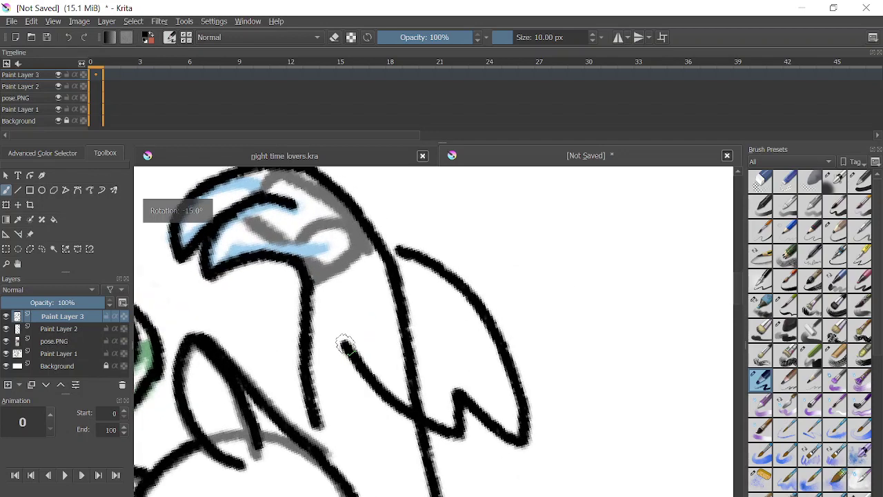
- Erase the forearm outline inside the fin and join the fin's upper edge to the wrist
{"action": "key", "text": "e"}
{"action": "mouse_move", "coordinate": [412, 310]}
{"action": "left_mouse_down"}
{"action": "mouse_move", "coordinate": [388, 255]}
{"action": "mouse_move", "coordinate": [407, 329]}
{"action": "mouse_move", "coordinate": [386, 280]}
{"action": "mouse_move", "coordinate": [409, 352]}
{"action": "mouse_move", "coordinate": [391, 311]}
{"action": "mouse_move", "coordinate": [432, 406]}
{"action": "mouse_move", "coordinate": [407, 391]}
{"action": "mouse_move", "coordinate": [436, 412]}
{"action": "left_mouse_up"}
{"action": "left_click", "coordinate": [334, 38]}
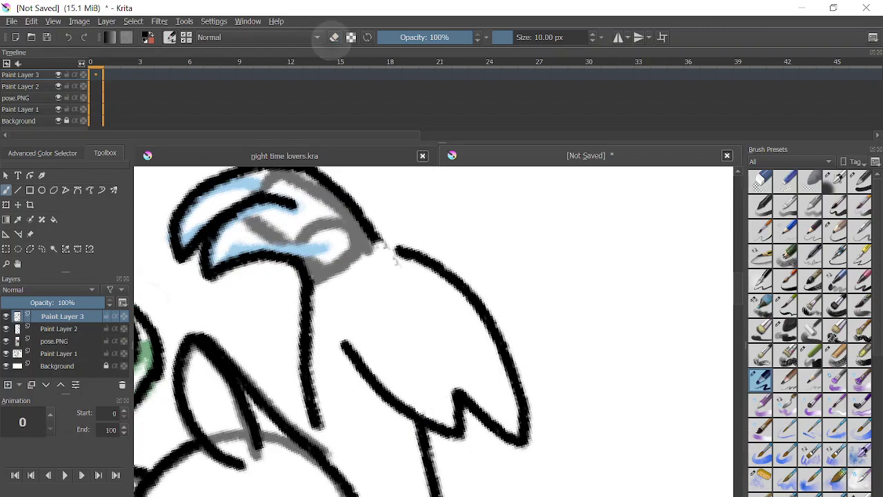
{"action": "left_click_drag", "start_coordinate": [378, 240], "coordinate": [396, 257]}
{"action": "scroll", "coordinate": [512, 269], "scroll_direction": "down", "scroll_amount": 1}
{"action": "scroll", "coordinate": [489, 261], "scroll_direction": "down", "scroll_amount": 3}
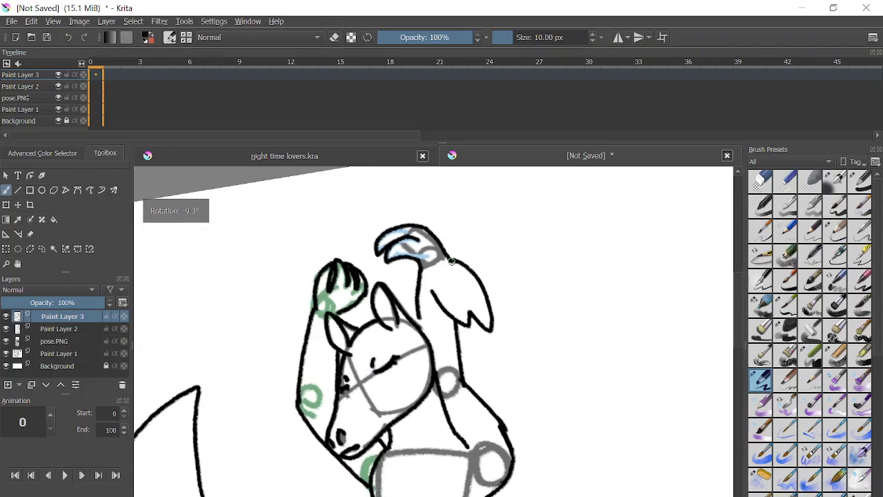
- Ink two curved fin lines on the other raised arm, one from its outer edge to the face and one from hand to head
{"action": "scroll", "coordinate": [292, 332], "scroll_direction": "up", "scroll_amount": 3}
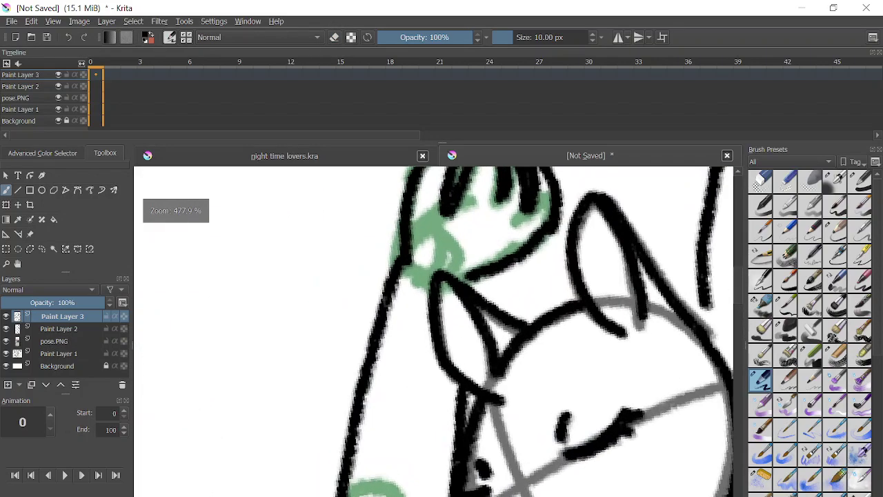
{"action": "key", "text": "e"}
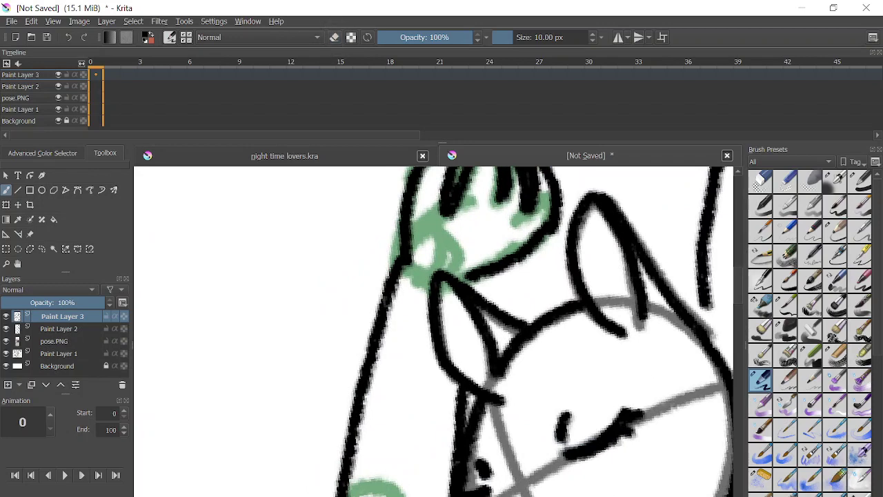
{"action": "mouse_move", "coordinate": [384, 330]}
{"action": "left_mouse_down"}
{"action": "mouse_move", "coordinate": [459, 437]}
{"action": "mouse_move", "coordinate": [472, 409]}
{"action": "left_mouse_up"}
{"action": "left_click_drag", "start_coordinate": [476, 255], "coordinate": [514, 330]}
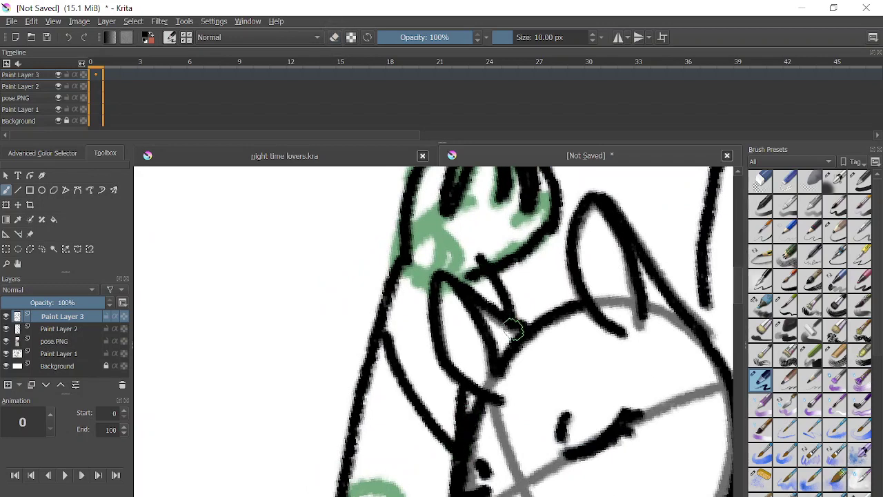
- Erase the overlapping lines around the near ear and arm fin, and re-ink the face outline below the ear
{"action": "key", "text": "e"}
{"action": "mouse_move", "coordinate": [480, 274]}
{"action": "left_mouse_down"}
{"action": "mouse_move", "coordinate": [475, 283]}
{"action": "mouse_move", "coordinate": [488, 270]}
{"action": "left_mouse_up"}
{"action": "key", "text": "ctrl+z"}
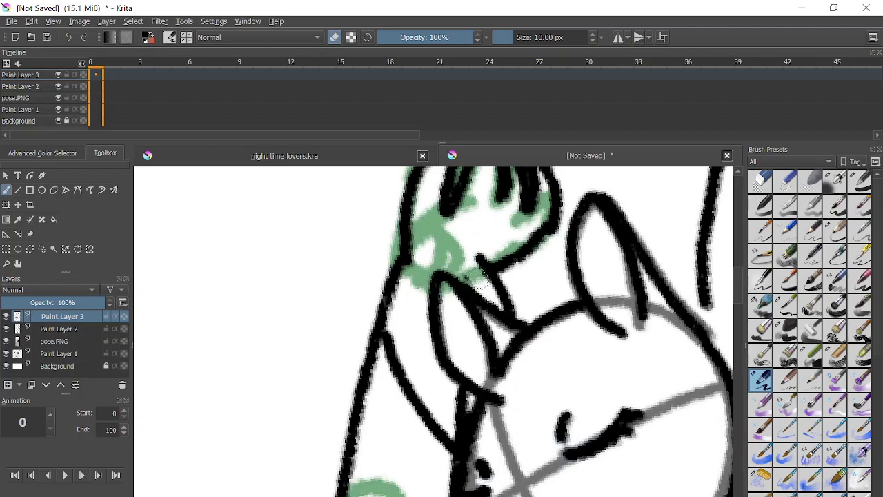
{"action": "mouse_move", "coordinate": [463, 420]}
{"action": "left_mouse_down"}
{"action": "mouse_move", "coordinate": [458, 396]}
{"action": "mouse_move", "coordinate": [458, 430]}
{"action": "mouse_move", "coordinate": [460, 393]}
{"action": "mouse_move", "coordinate": [455, 431]}
{"action": "left_mouse_up"}
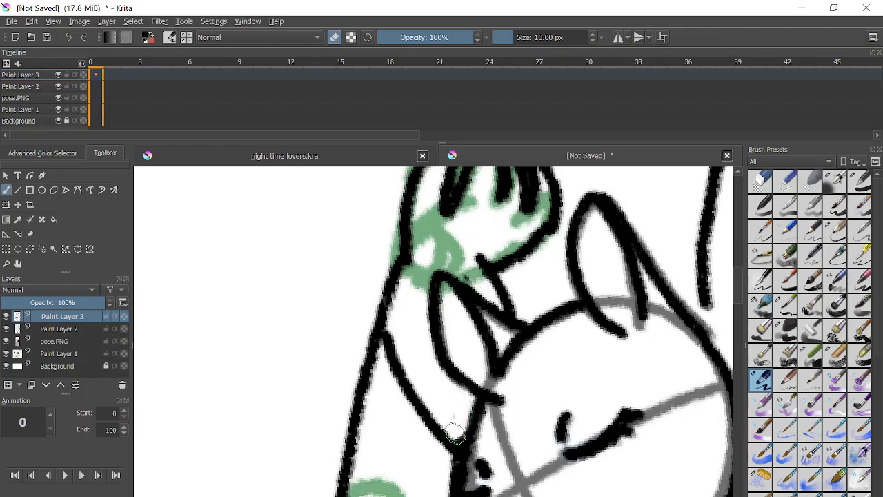
{"action": "scroll", "coordinate": [457, 426], "scroll_direction": "up", "scroll_amount": 2}
{"action": "left_click_drag", "start_coordinate": [430, 459], "coordinate": [418, 405]}
{"action": "key", "text": "e"}
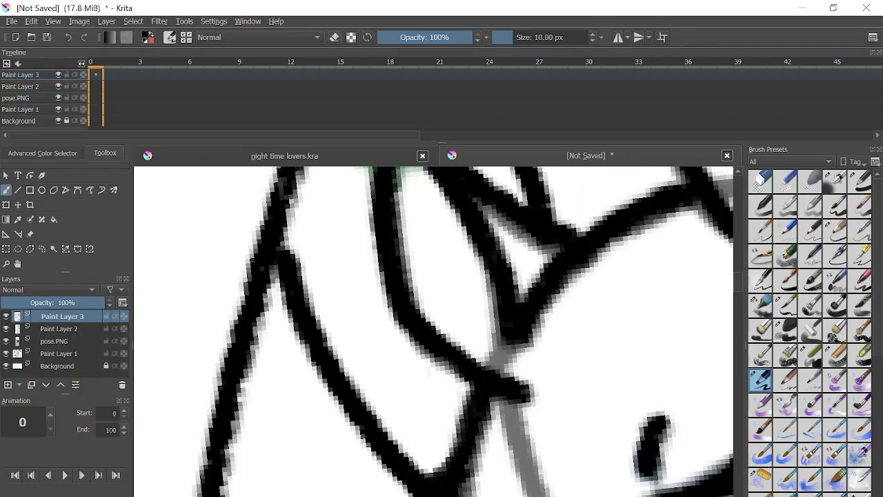
{"action": "left_click_drag", "start_coordinate": [480, 394], "coordinate": [445, 484]}
{"action": "scroll", "coordinate": [450, 485], "scroll_direction": "down", "scroll_amount": 6}
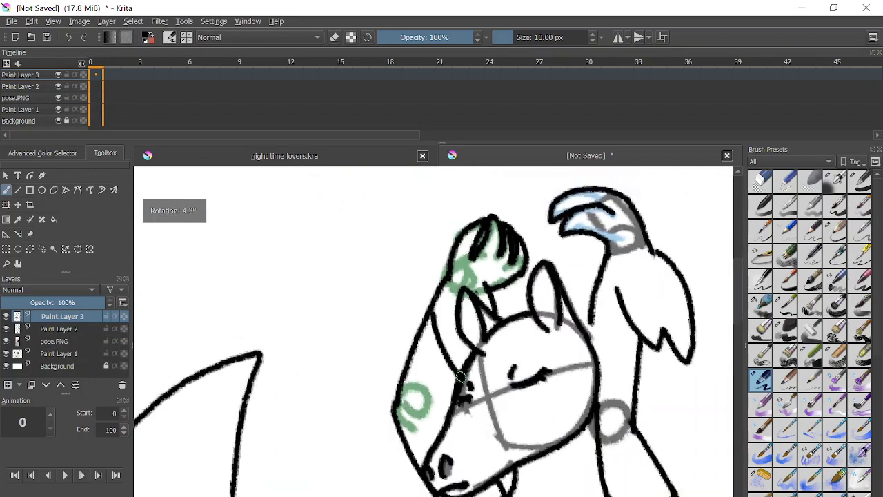
{"action": "scroll", "coordinate": [477, 373], "scroll_direction": "down", "scroll_amount": 2}
{"action": "scroll", "coordinate": [477, 373], "scroll_direction": "up", "scroll_amount": 2}
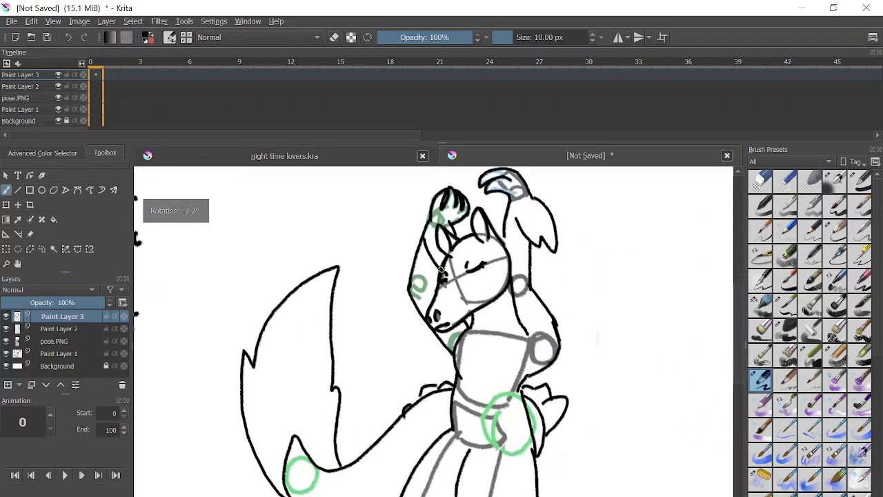
{"action": "scroll", "coordinate": [478, 373], "scroll_direction": "down", "scroll_amount": 3}
{"action": "scroll", "coordinate": [496, 372], "scroll_direction": "up", "scroll_amount": 4}
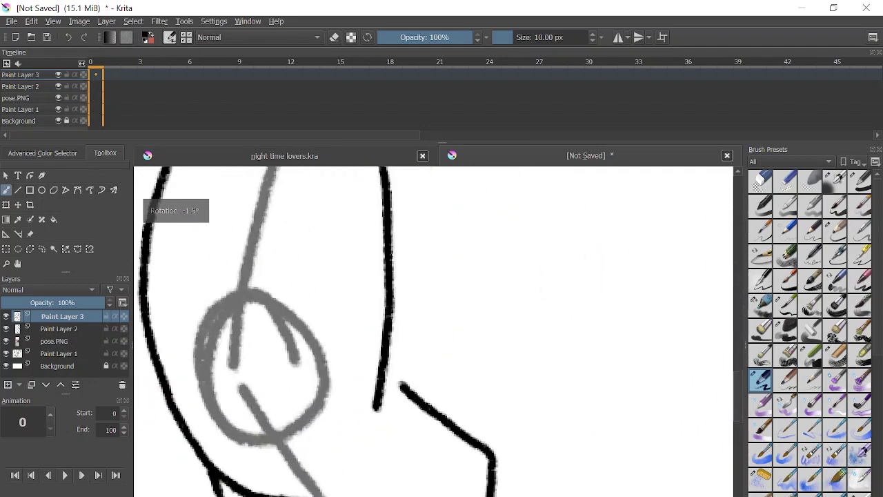
{"action": "mouse_move", "coordinate": [389, 259]}
{"action": "left_mouse_down"}
{"action": "mouse_move", "coordinate": [532, 316]}
{"action": "mouse_move", "coordinate": [492, 382]}
{"action": "mouse_move", "coordinate": [537, 473]}
{"action": "mouse_move", "coordinate": [494, 491]}
{"action": "left_mouse_up"}
{"action": "scroll", "coordinate": [494, 414], "scroll_direction": "down", "scroll_amount": 2}
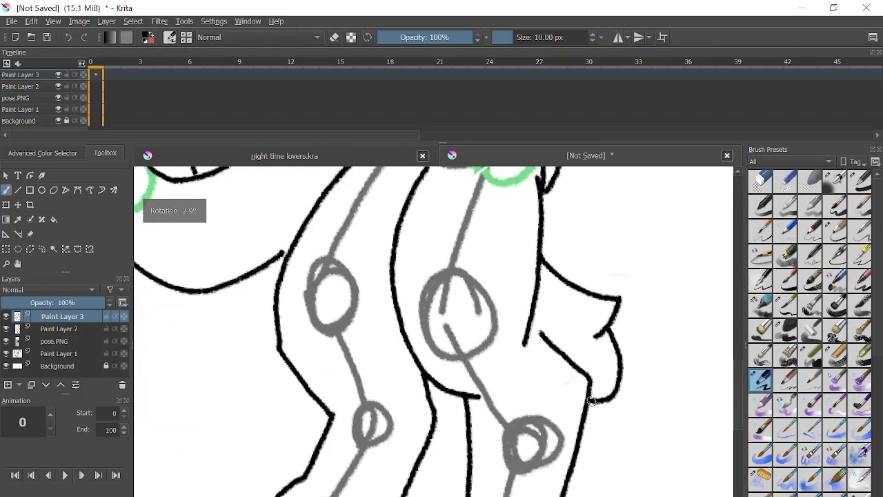
{"action": "scroll", "coordinate": [494, 414], "scroll_direction": "up", "scroll_amount": 2}
{"action": "key", "text": "ctrl+z"}
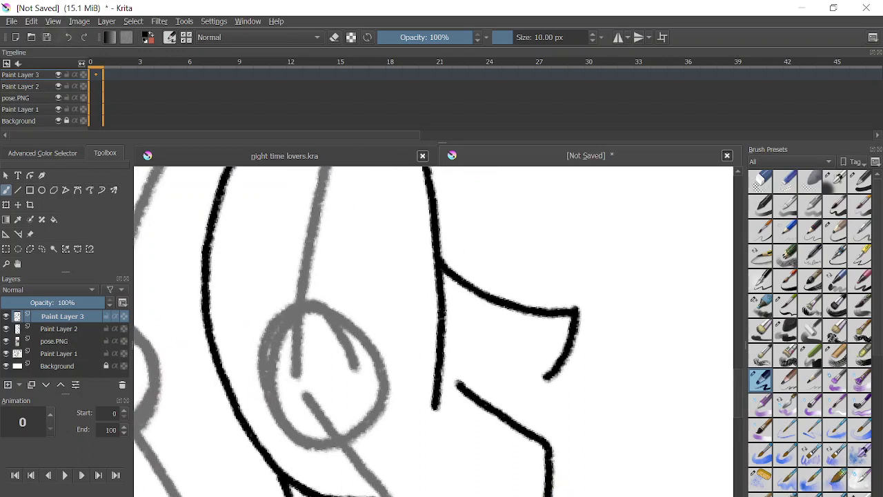
{"action": "key", "text": "ctrl+z"}
{"action": "mouse_move", "coordinate": [273, 333]}
{"action": "left_mouse_down"}
{"action": "mouse_move", "coordinate": [324, 441]}
{"action": "mouse_move", "coordinate": [392, 362]}
{"action": "left_mouse_up"}
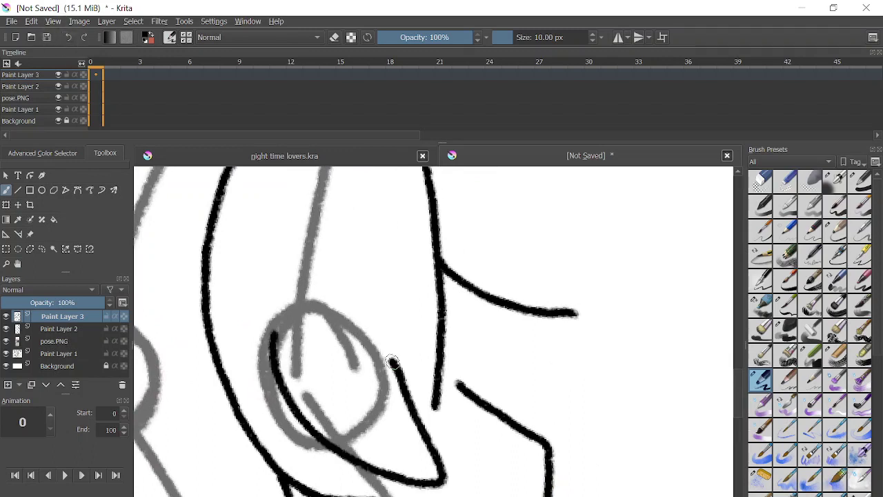
{"action": "key", "text": "ctrl+z"}
{"action": "key", "text": "ctrl+z"}
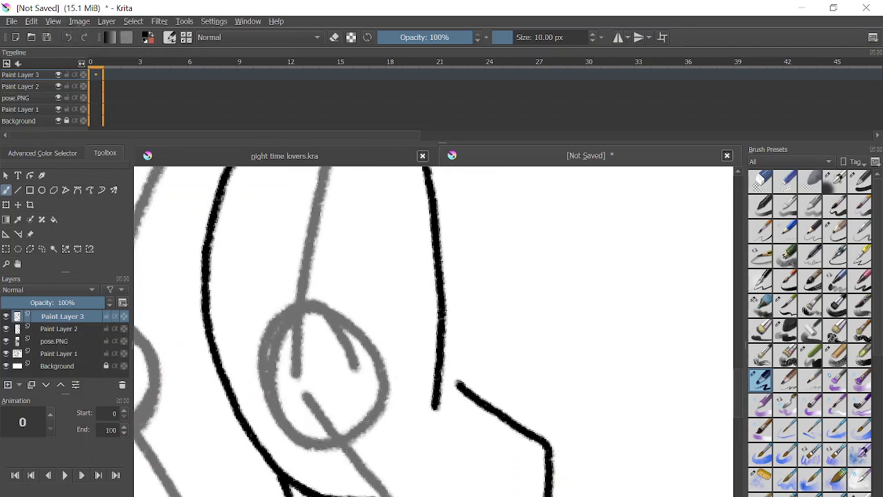
- Ink a curved pointed fin over the rear leg's knee circle and a small spike behind that thigh
{"action": "mouse_move", "coordinate": [272, 277]}
{"action": "left_mouse_down"}
{"action": "mouse_move", "coordinate": [297, 404]}
{"action": "mouse_move", "coordinate": [399, 329]}
{"action": "left_mouse_up"}
{"action": "mouse_move", "coordinate": [433, 195]}
{"action": "left_mouse_down"}
{"action": "mouse_move", "coordinate": [496, 305]}
{"action": "mouse_move", "coordinate": [452, 316]}
{"action": "left_mouse_up"}
{"action": "scroll", "coordinate": [452, 316], "scroll_direction": "down", "scroll_amount": 3}
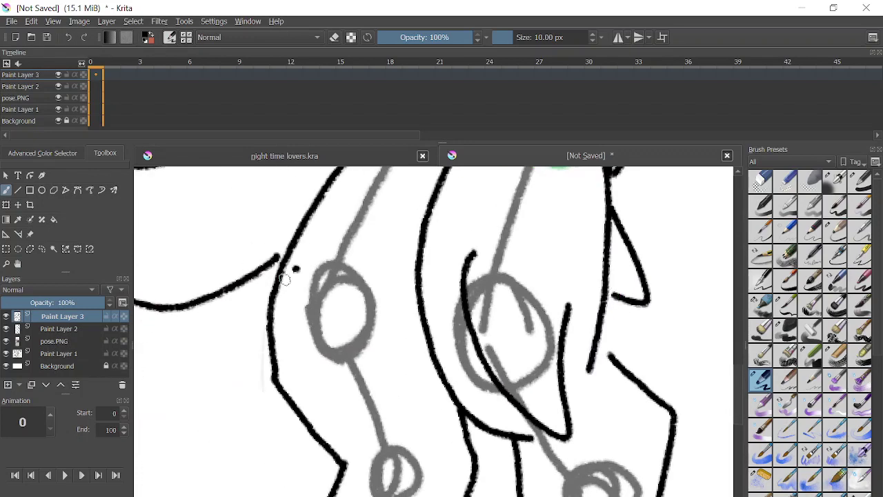
- Ink a pointed fin over the other leg's knee and erase the old leg outline inside it
{"action": "mouse_move", "coordinate": [293, 271]}
{"action": "left_mouse_down"}
{"action": "mouse_move", "coordinate": [289, 478]}
{"action": "mouse_move", "coordinate": [353, 386]}
{"action": "left_mouse_up"}
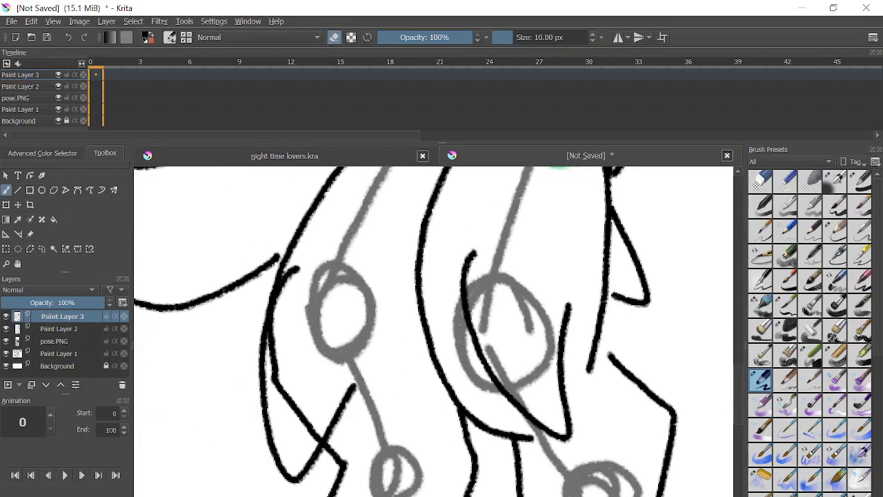
{"action": "left_click_drag", "start_coordinate": [280, 373], "coordinate": [278, 364]}
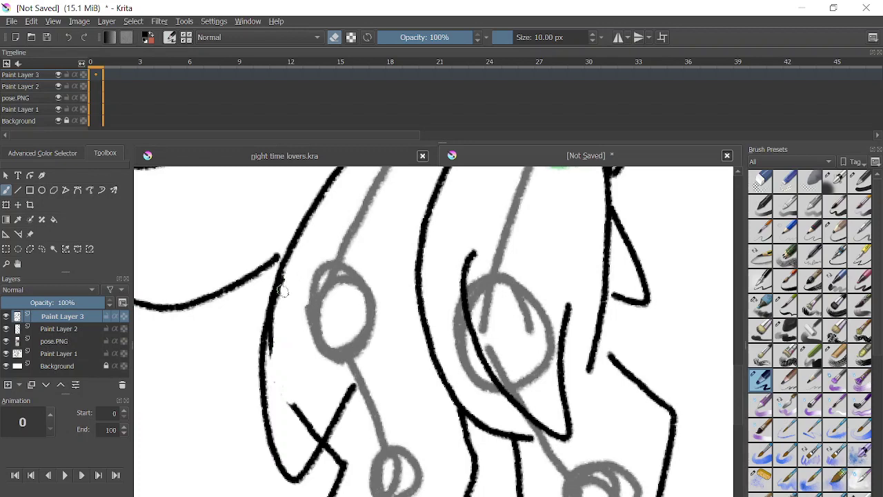
{"action": "left_click_drag", "start_coordinate": [270, 348], "coordinate": [297, 261]}
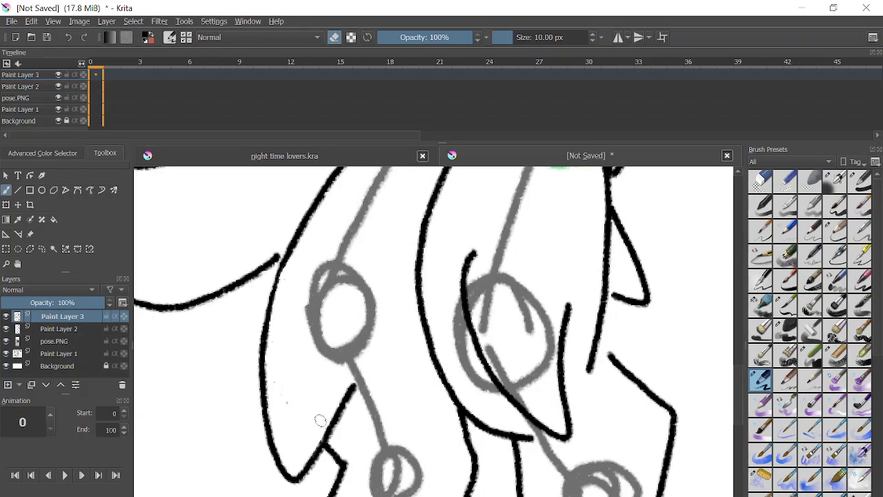
{"action": "left_click", "coordinate": [322, 40]}
{"action": "left_click", "coordinate": [332, 40]}
{"action": "left_click", "coordinate": [335, 39]}
- Re-ink the outer edge of the tail-side thigh as one clean line running into the knee fin
{"action": "scroll", "coordinate": [256, 394], "scroll_direction": "up", "scroll_amount": 4}
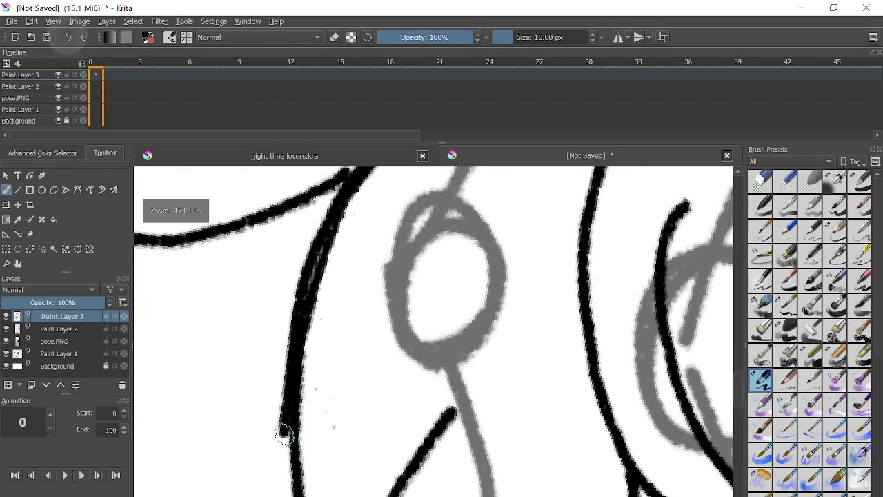
{"action": "mouse_move", "coordinate": [366, 177]}
{"action": "left_mouse_down"}
{"action": "mouse_move", "coordinate": [331, 236]}
{"action": "mouse_move", "coordinate": [297, 460]}
{"action": "left_mouse_up"}
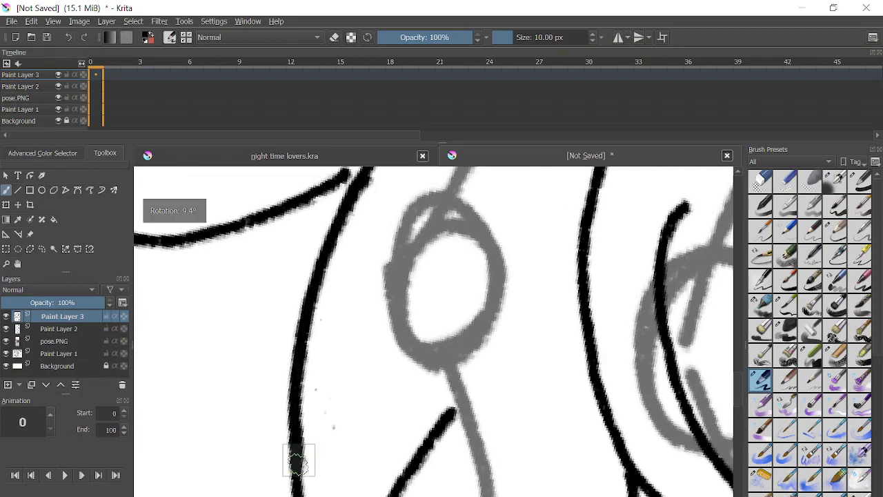
{"action": "scroll", "coordinate": [328, 395], "scroll_direction": "down", "scroll_amount": 4}
{"action": "scroll", "coordinate": [363, 331], "scroll_direction": "down", "scroll_amount": 5}
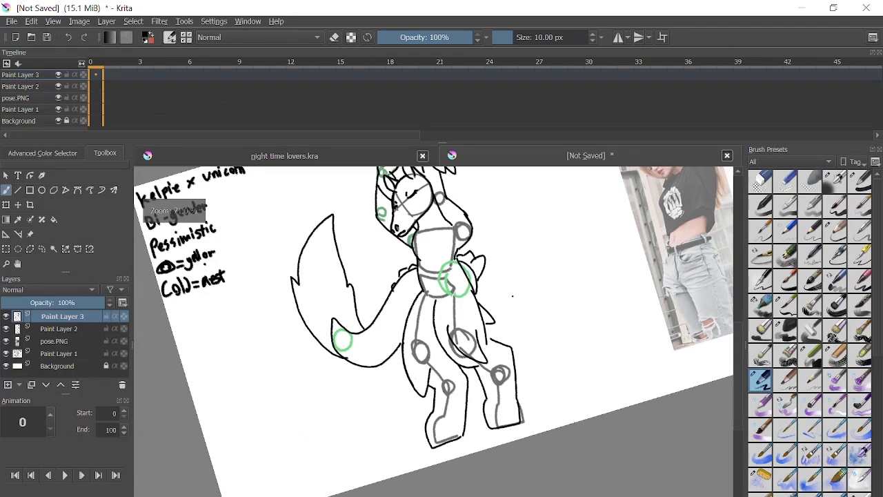
- Ink a curved line across each lower leg just above the foot to mark off the hooves
{"action": "scroll", "coordinate": [508, 317], "scroll_direction": "up", "scroll_amount": 6}
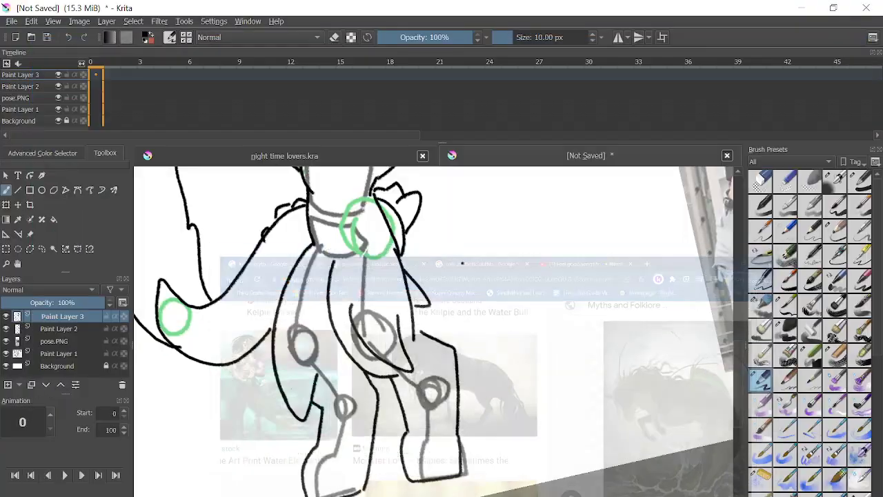
{"action": "scroll", "coordinate": [461, 262], "scroll_direction": "up", "scroll_amount": 6}
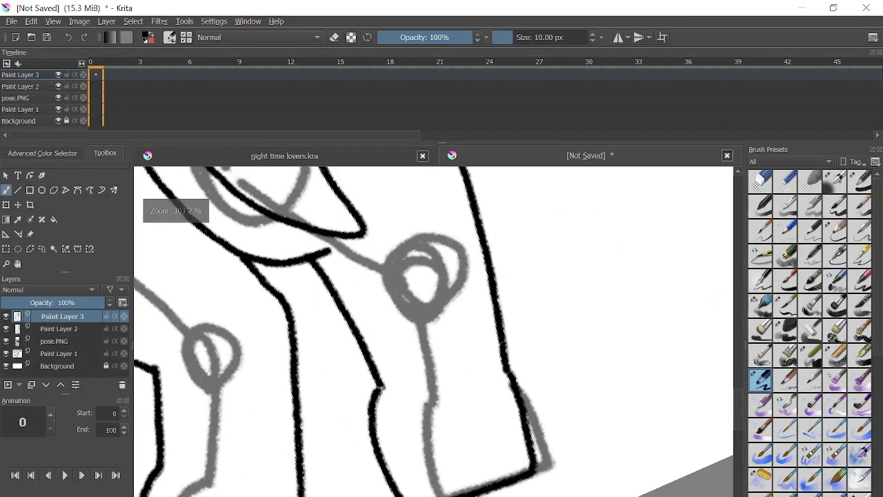
{"action": "left_click_drag", "start_coordinate": [378, 390], "coordinate": [487, 293]}
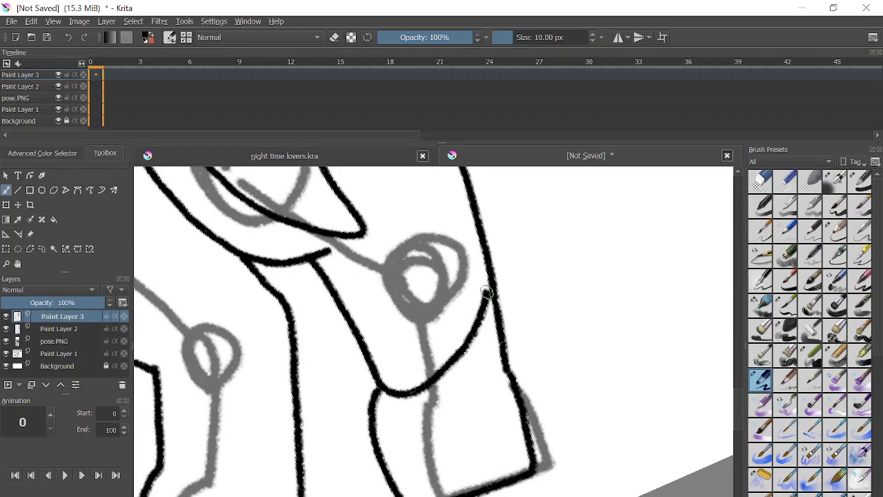
{"action": "mouse_move", "coordinate": [160, 470]}
{"action": "left_mouse_down"}
{"action": "mouse_move", "coordinate": [216, 474]}
{"action": "mouse_move", "coordinate": [278, 411]}
{"action": "left_mouse_up"}
{"action": "left_click_drag", "start_coordinate": [410, 376], "coordinate": [408, 356]}
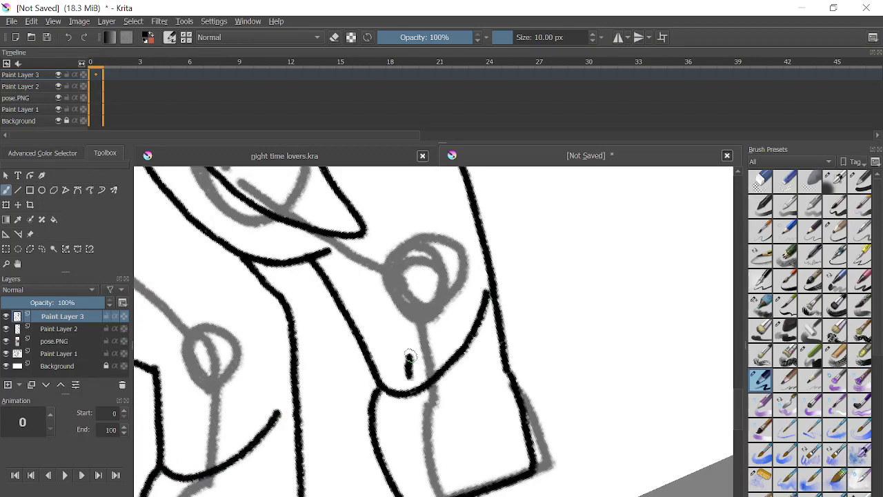
{"action": "left_click_drag", "start_coordinate": [450, 329], "coordinate": [450, 305]}
{"action": "key", "text": "ctrl+z"}
{"action": "key", "text": "ctrl+z"}
- Turn on eraser mode and hide Paint Layer 2, which holds the pose sketch
{"action": "scroll", "coordinate": [543, 324], "scroll_direction": "down", "scroll_amount": 5}
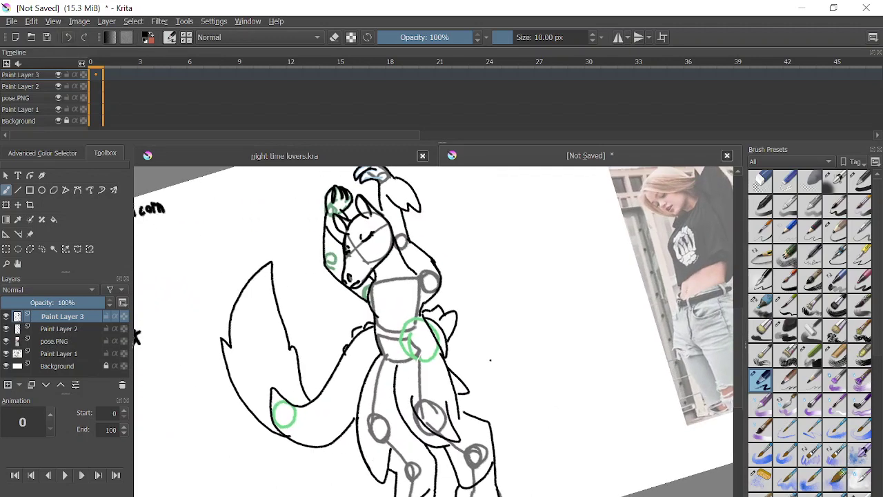
{"action": "key", "text": "e"}
{"action": "scroll", "coordinate": [509, 361], "scroll_direction": "up", "scroll_amount": 1}
{"action": "scroll", "coordinate": [526, 357], "scroll_direction": "down", "scroll_amount": 2}
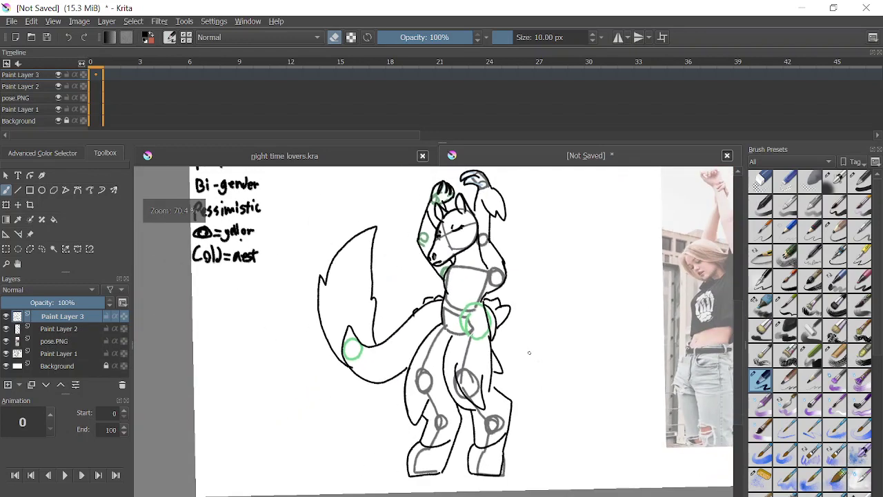
{"action": "scroll", "coordinate": [521, 376], "scroll_direction": "down", "scroll_amount": 1}
{"action": "left_click", "coordinate": [6, 328]}
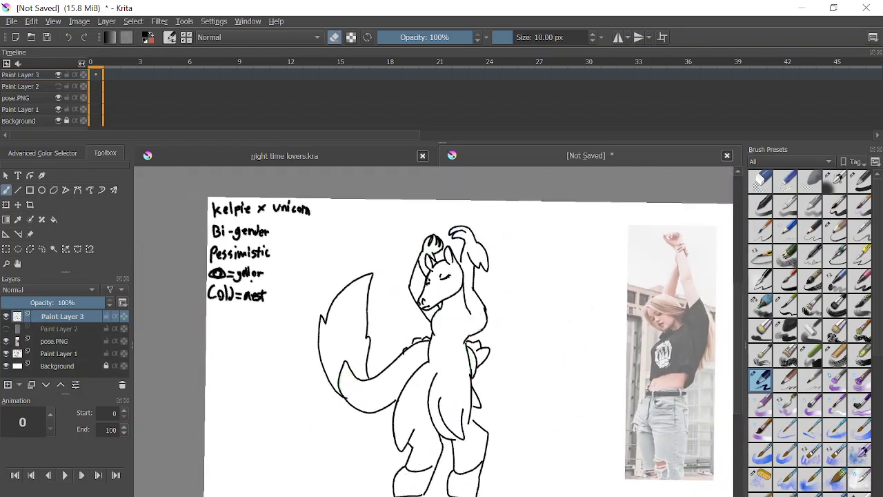
- Show Paint Layer 2 as a guide and ink two short curved lines across the torso, one below the chest and one at the hips
{"action": "left_click", "coordinate": [6, 328]}
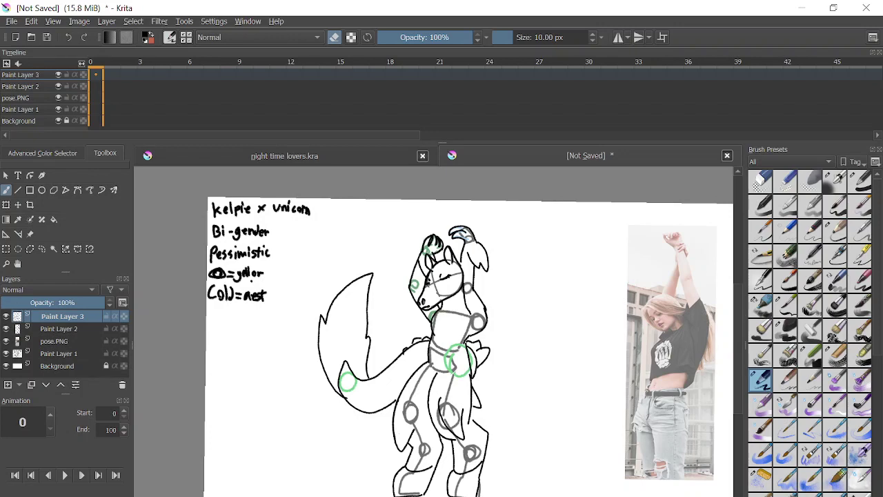
{"action": "left_click", "coordinate": [6, 328]}
{"action": "scroll", "coordinate": [505, 390], "scroll_direction": "up", "scroll_amount": 5}
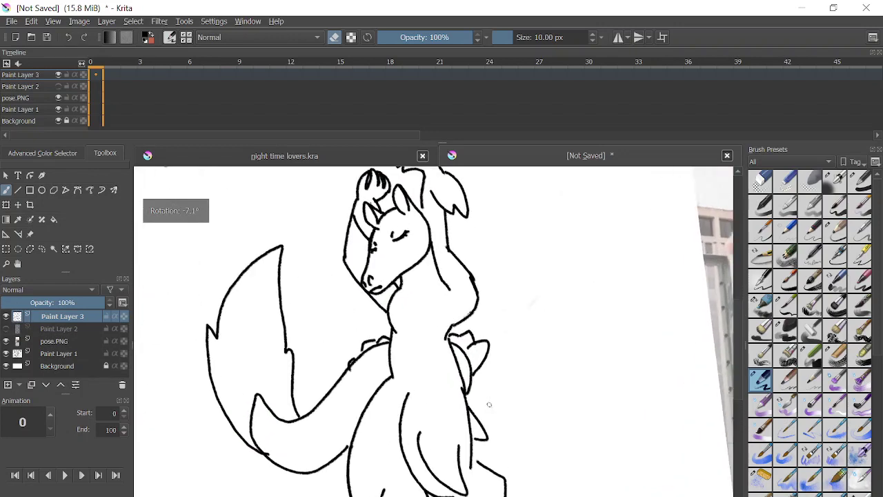
{"action": "left_click", "coordinate": [6, 328]}
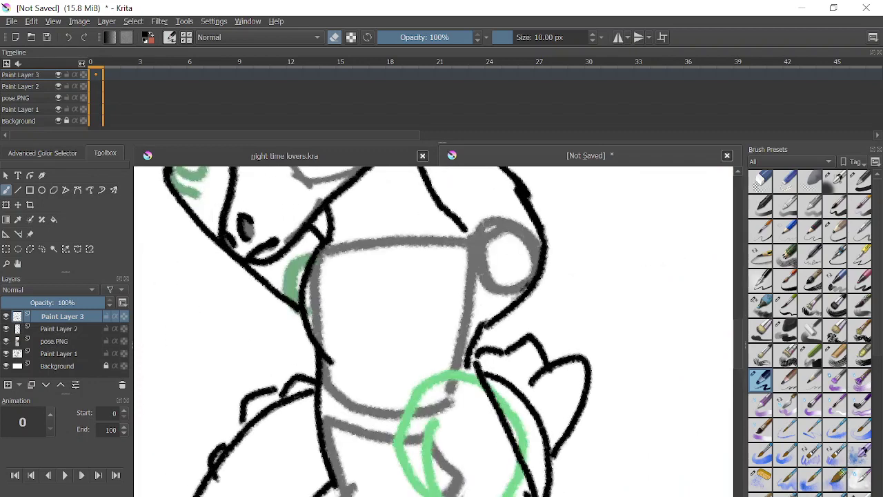
{"action": "key", "text": "e"}
{"action": "left_click_drag", "start_coordinate": [369, 360], "coordinate": [434, 366]}
{"action": "scroll", "coordinate": [434, 366], "scroll_direction": "up", "scroll_amount": 2}
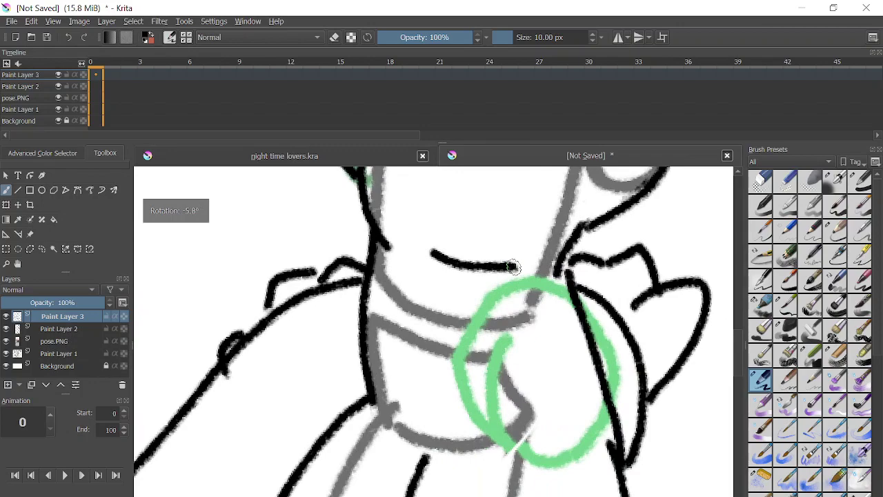
{"action": "left_click_drag", "start_coordinate": [394, 420], "coordinate": [469, 442]}
{"action": "scroll", "coordinate": [461, 437], "scroll_direction": "down", "scroll_amount": 3}
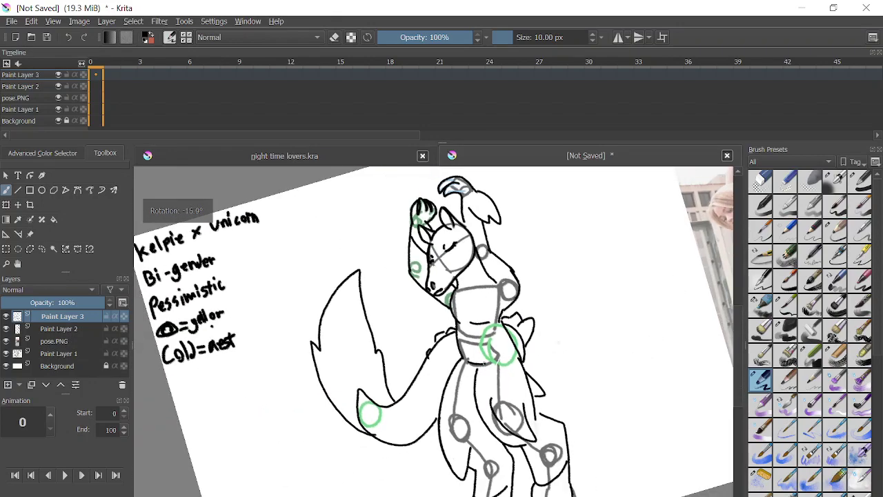
{"action": "left_click_drag", "start_coordinate": [431, 260], "coordinate": [414, 258]}
- Check the line art without the pose sketch and ink a short crease mark inside each elbow of the raised arms
{"action": "left_click", "coordinate": [6, 329]}
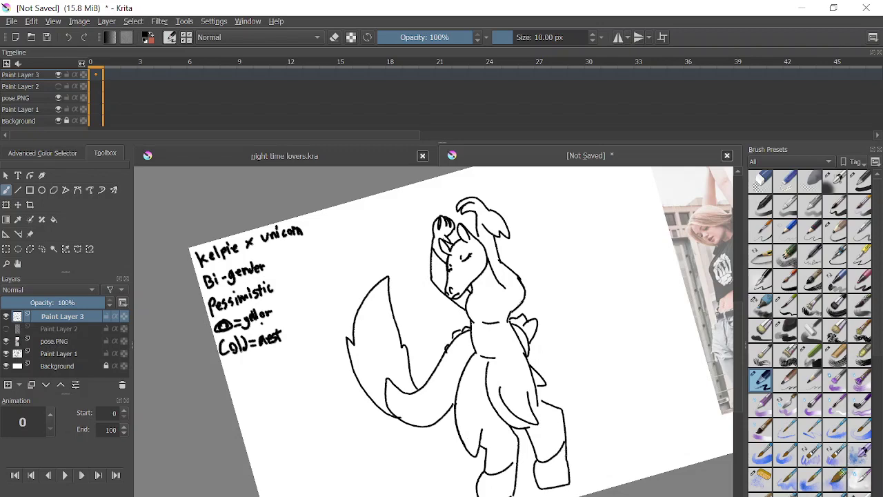
{"action": "left_click", "coordinate": [6, 316]}
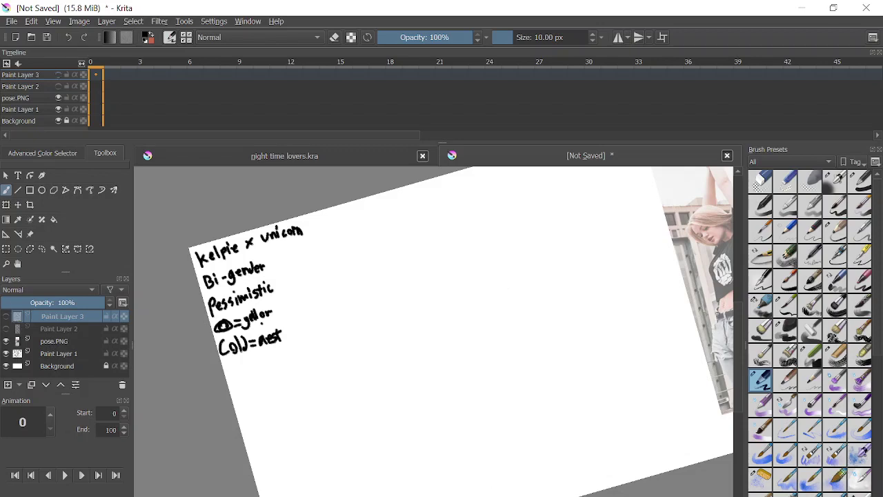
{"action": "left_click", "coordinate": [5, 316]}
{"action": "left_click", "coordinate": [6, 329]}
{"action": "scroll", "coordinate": [571, 416], "scroll_direction": "up", "scroll_amount": 5}
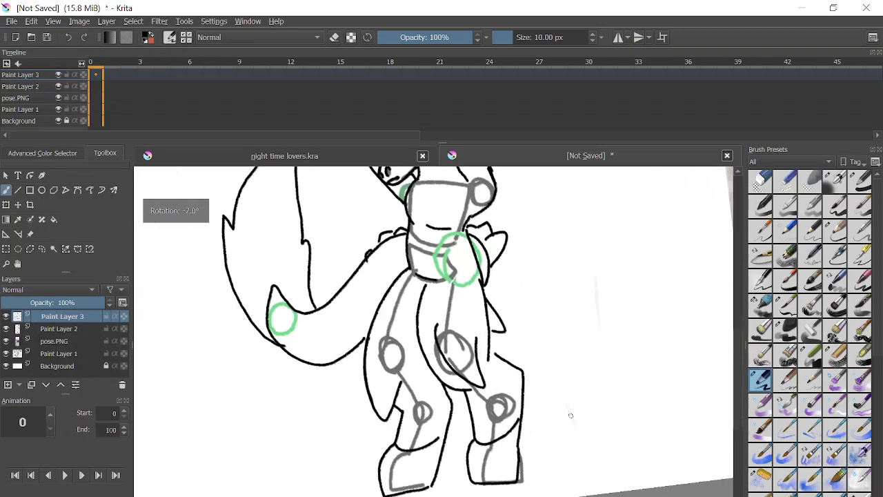
{"action": "scroll", "coordinate": [591, 322], "scroll_direction": "down", "scroll_amount": 5}
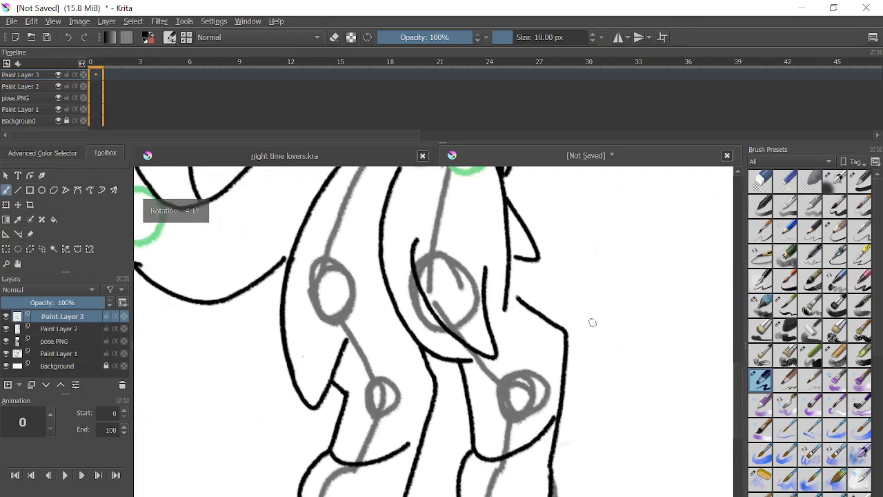
{"action": "scroll", "coordinate": [564, 427], "scroll_direction": "up", "scroll_amount": 5}
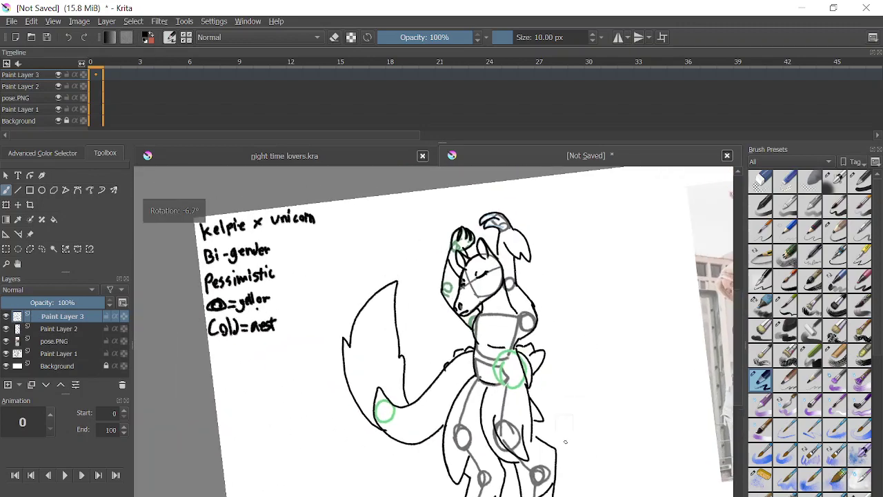
{"action": "left_click_drag", "start_coordinate": [427, 343], "coordinate": [595, 331]}
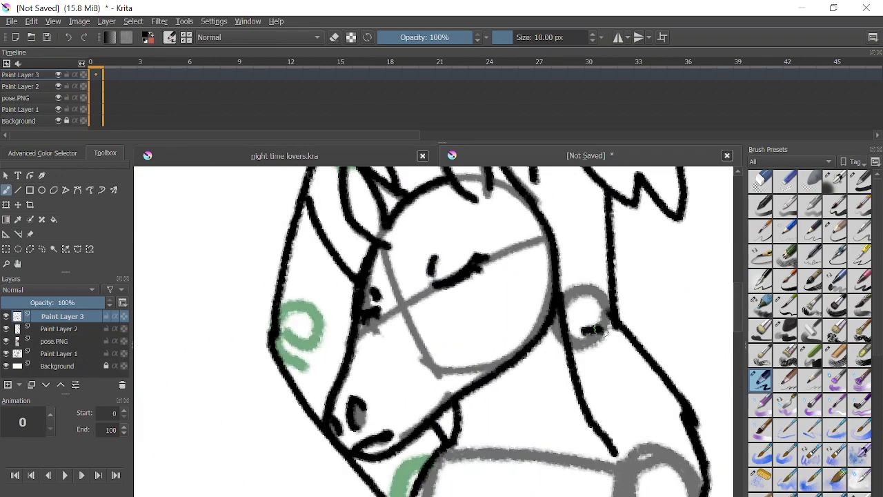
{"action": "mouse_move", "coordinate": [322, 330]}
{"action": "left_mouse_down"}
{"action": "mouse_move", "coordinate": [352, 363]}
{"action": "mouse_move", "coordinate": [328, 342]}
{"action": "left_mouse_up"}
{"action": "scroll", "coordinate": [338, 345], "scroll_direction": "down", "scroll_amount": 4}
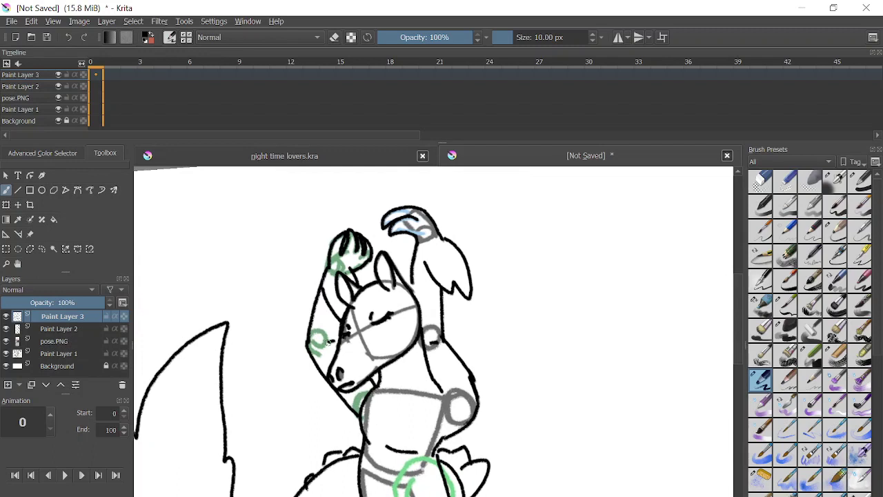
- Hide Paint Layer 2 and pose.PNG, leaving the line art on Paint Layer 3 and the written notes visible
{"action": "left_click", "coordinate": [6, 329]}
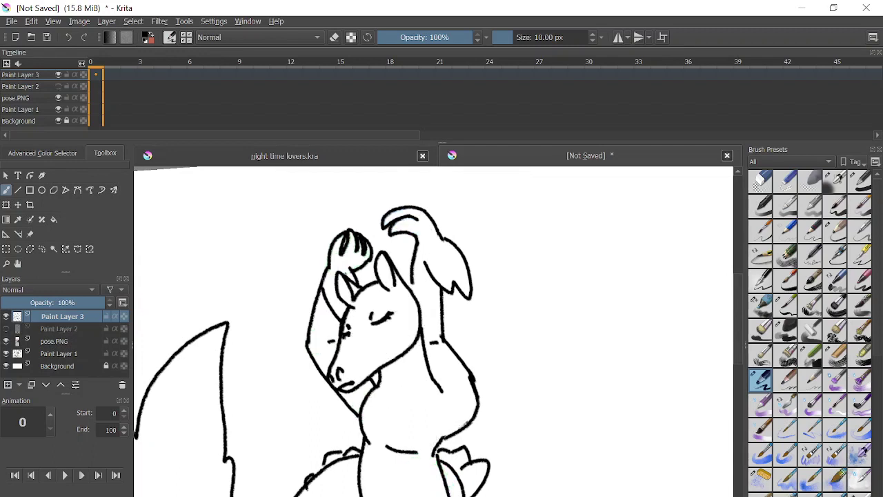
{"action": "left_click", "coordinate": [6, 329]}
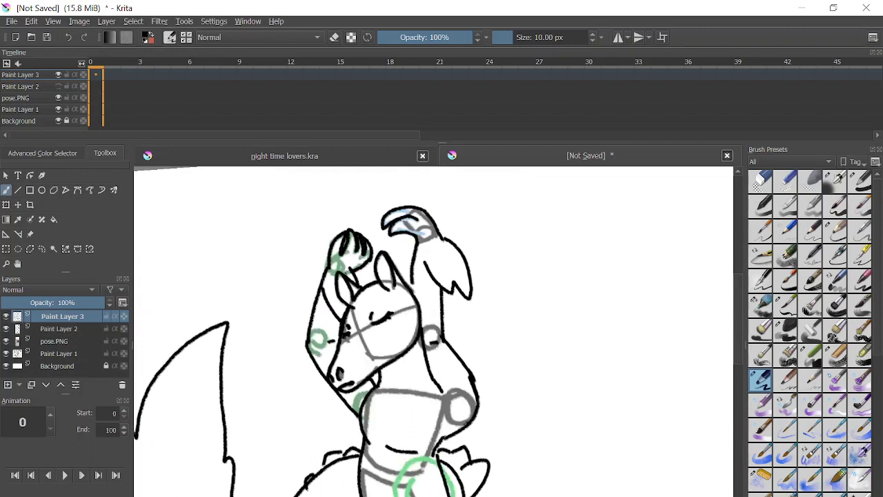
{"action": "scroll", "coordinate": [452, 429], "scroll_direction": "down", "scroll_amount": 4}
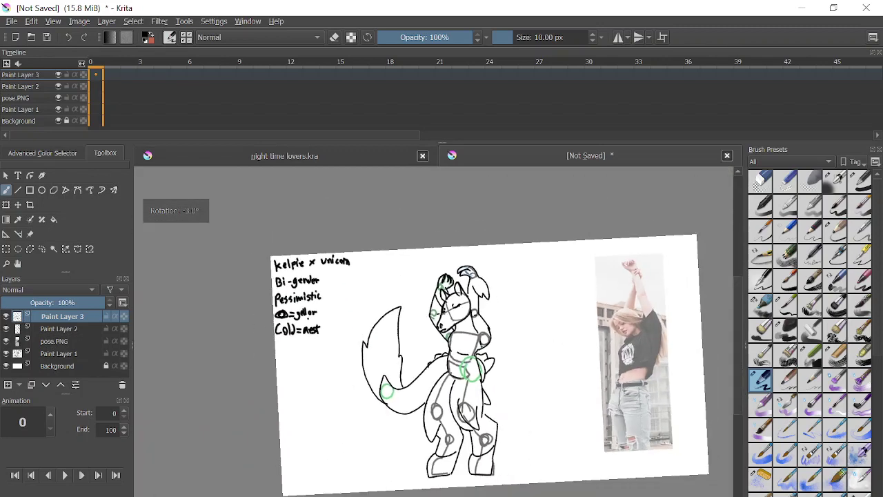
{"action": "scroll", "coordinate": [441, 321], "scroll_direction": "up", "scroll_amount": 2}
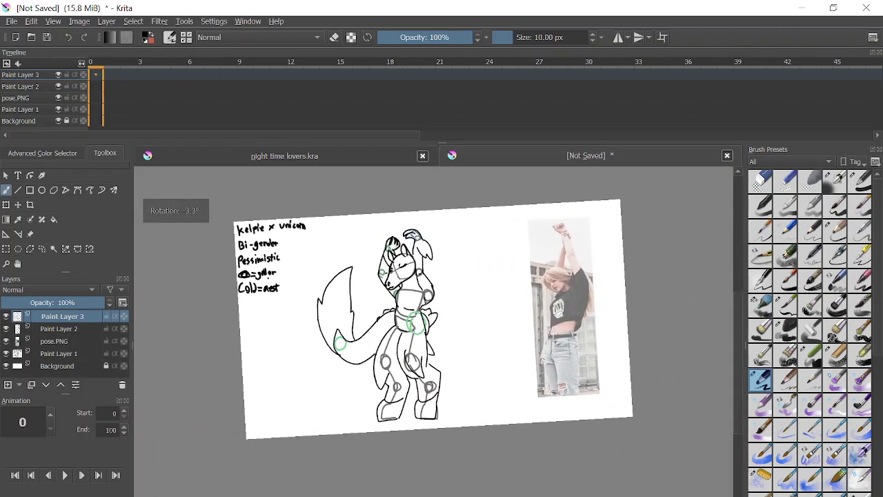
{"action": "left_click", "coordinate": [5, 316]}
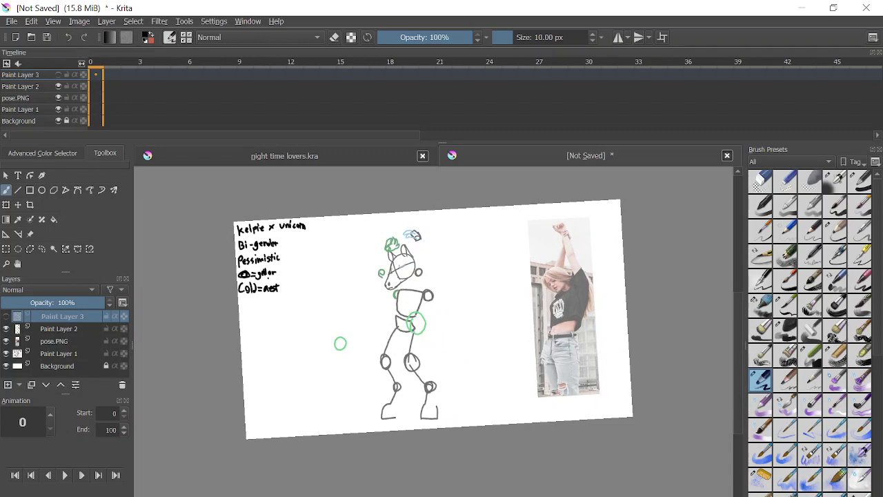
{"action": "left_click", "coordinate": [5, 329]}
{"action": "left_click", "coordinate": [5, 316]}
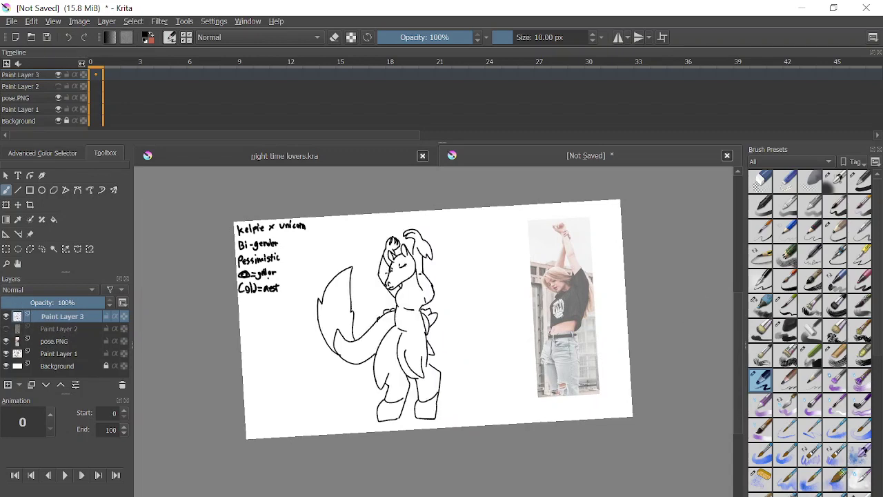
{"action": "left_click", "coordinate": [6, 340]}
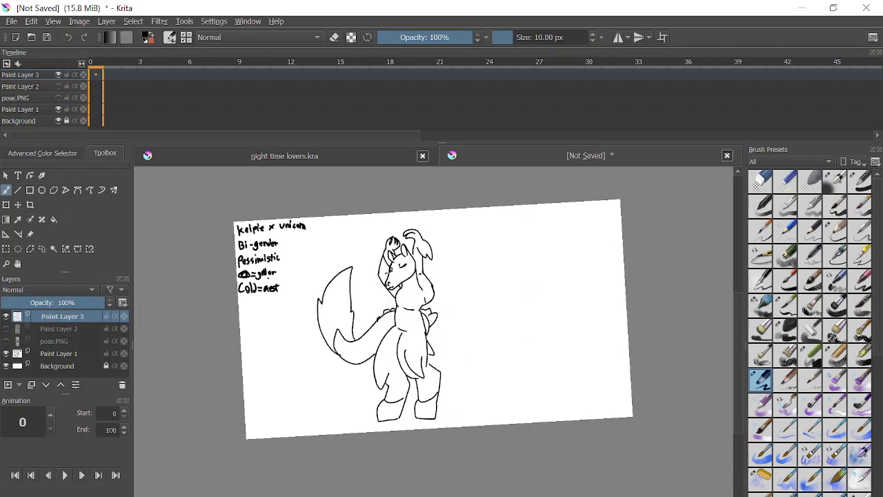
- Switch to the browser's kelpie myth image results and examine the green Amino Apps kelpie as a mane reference
{"action": "scroll", "coordinate": [427, 324], "scroll_direction": "up", "scroll_amount": 5}
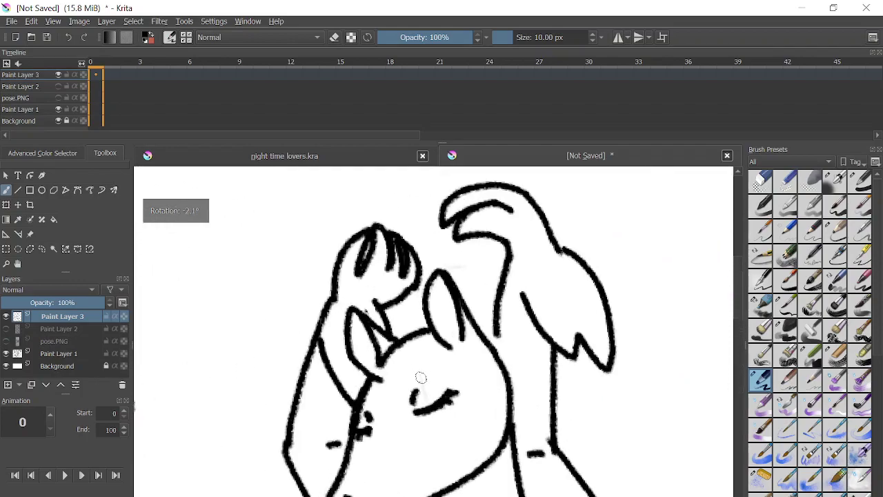
{"action": "scroll", "coordinate": [420, 378], "scroll_direction": "up", "scroll_amount": 3}
{"action": "key", "text": "alt+Tab"}
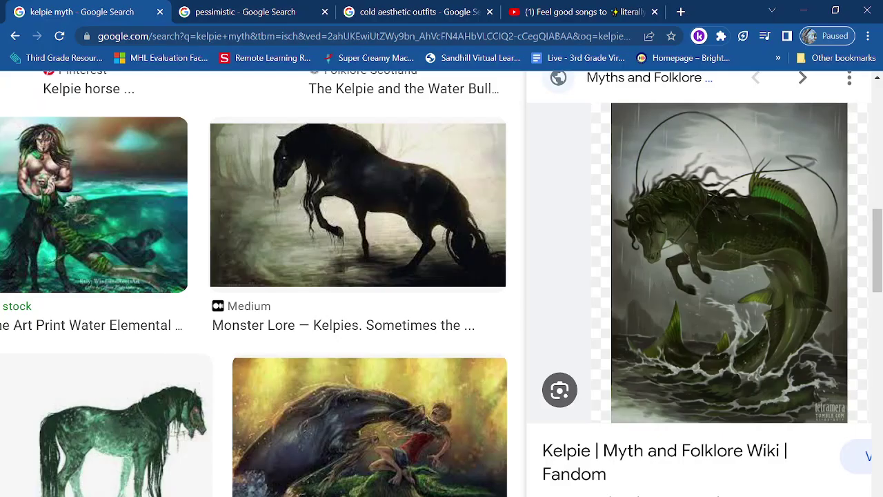
{"action": "scroll", "coordinate": [276, 283], "scroll_direction": "down", "scroll_amount": 3}
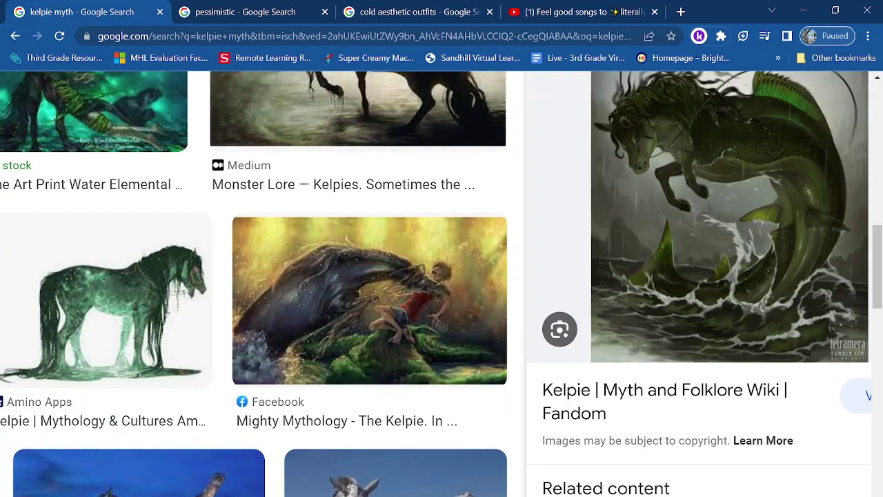
{"action": "left_click", "coordinate": [123, 304]}
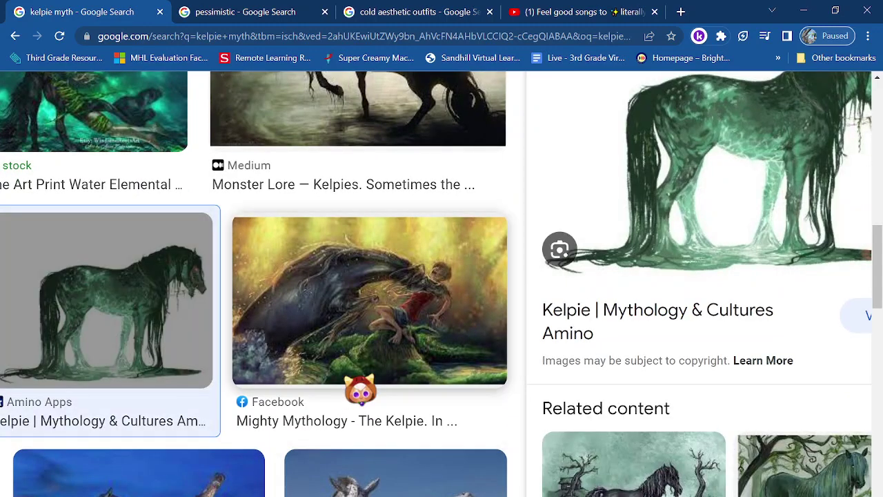
{"action": "scroll", "coordinate": [361, 389], "scroll_direction": "up", "scroll_amount": 2}
{"action": "scroll", "coordinate": [436, 284], "scroll_direction": "right", "scroll_amount": 2}
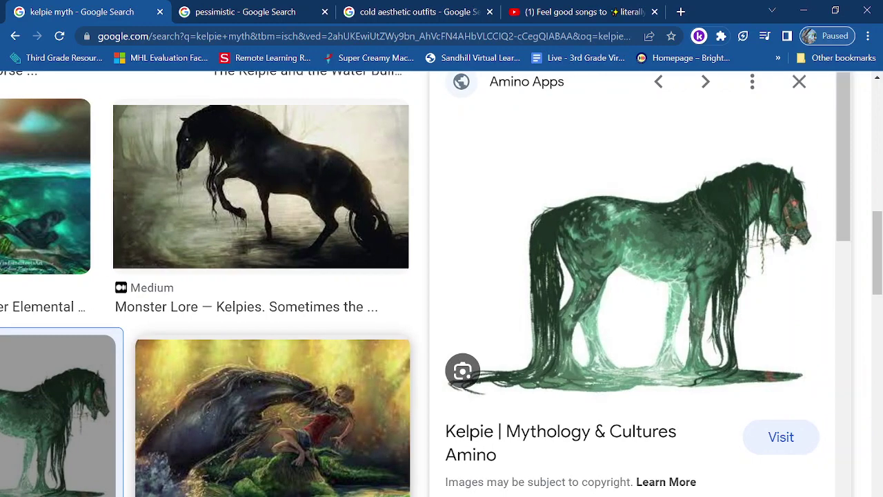
{"action": "scroll", "coordinate": [366, 155], "scroll_direction": "up", "scroll_amount": 3}
{"action": "scroll", "coordinate": [365, 156], "scroll_direction": "right", "scroll_amount": 2}
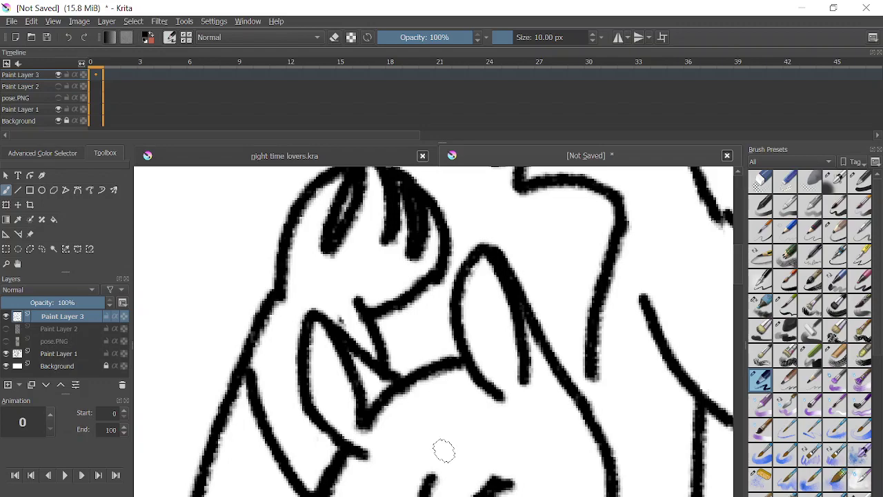
- Back in Krita, ink a forelock outline sweeping from between the ears down the forehead beside the closed eye
{"action": "mouse_move", "coordinate": [388, 381]}
{"action": "left_mouse_down"}
{"action": "mouse_move", "coordinate": [375, 402]}
{"action": "mouse_move", "coordinate": [361, 496]}
{"action": "left_mouse_up"}
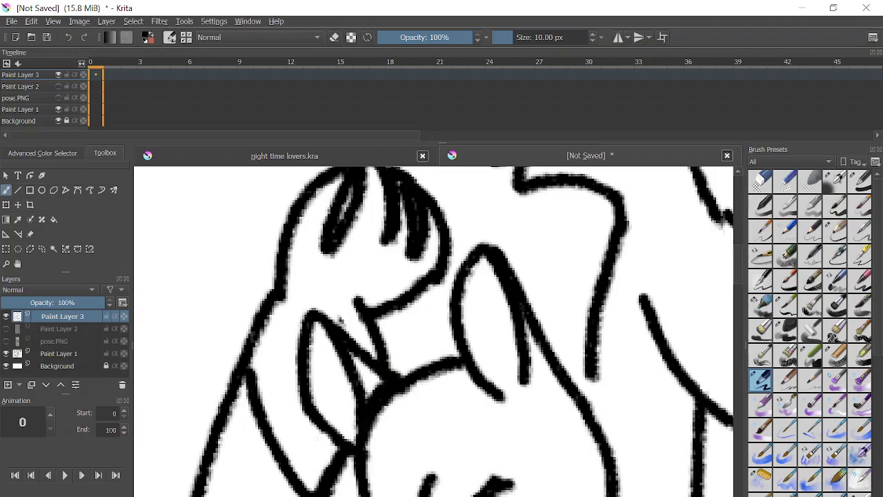
{"action": "scroll", "coordinate": [337, 469], "scroll_direction": "up", "scroll_amount": 2}
{"action": "mouse_move", "coordinate": [374, 276]}
{"action": "left_mouse_down"}
{"action": "mouse_move", "coordinate": [473, 307]}
{"action": "mouse_move", "coordinate": [383, 390]}
{"action": "mouse_move", "coordinate": [324, 496]}
{"action": "left_mouse_up"}
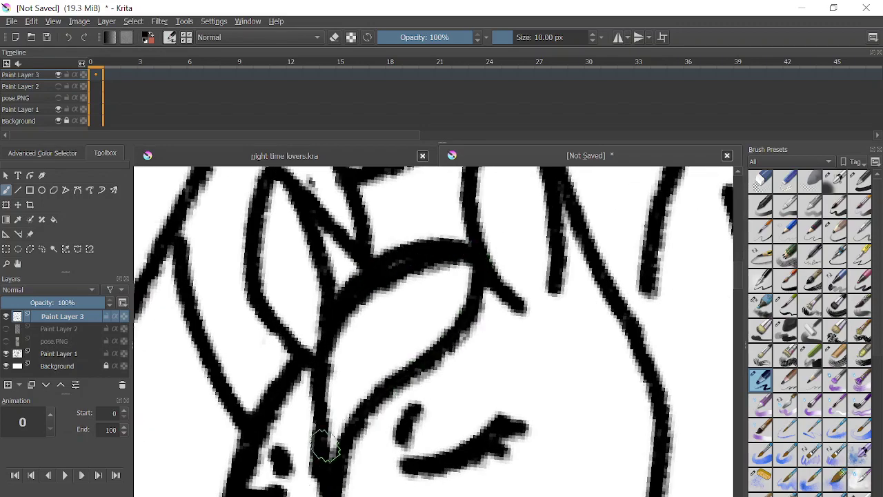
{"action": "key", "text": "e"}
{"action": "mouse_move", "coordinate": [398, 314]}
{"action": "left_mouse_down"}
{"action": "mouse_move", "coordinate": [389, 284]}
{"action": "mouse_move", "coordinate": [337, 346]}
{"action": "mouse_move", "coordinate": [397, 278]}
{"action": "mouse_move", "coordinate": [453, 268]}
{"action": "mouse_move", "coordinate": [429, 277]}
{"action": "left_mouse_up"}
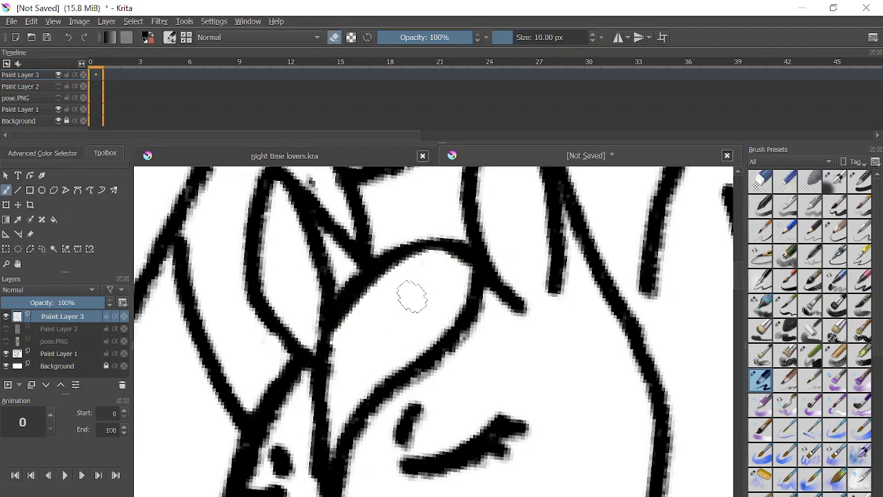
- Thicken the forelock's upper edge and ink pointed tips hanging beside and over the closed eye
{"action": "key", "text": "e"}
{"action": "mouse_move", "coordinate": [334, 345]}
{"action": "left_mouse_down"}
{"action": "mouse_move", "coordinate": [403, 262]}
{"action": "mouse_move", "coordinate": [450, 254]}
{"action": "mouse_move", "coordinate": [490, 324]}
{"action": "mouse_move", "coordinate": [483, 390]}
{"action": "mouse_move", "coordinate": [471, 388]}
{"action": "mouse_move", "coordinate": [449, 331]}
{"action": "left_mouse_up"}
{"action": "mouse_move", "coordinate": [365, 417]}
{"action": "left_mouse_down"}
{"action": "mouse_move", "coordinate": [383, 494]}
{"action": "mouse_move", "coordinate": [351, 476]}
{"action": "left_mouse_up"}
- Erase the outer tip of the eyelash and the overlapping lines where the pointed tips join the forelock
{"action": "key", "text": "e"}
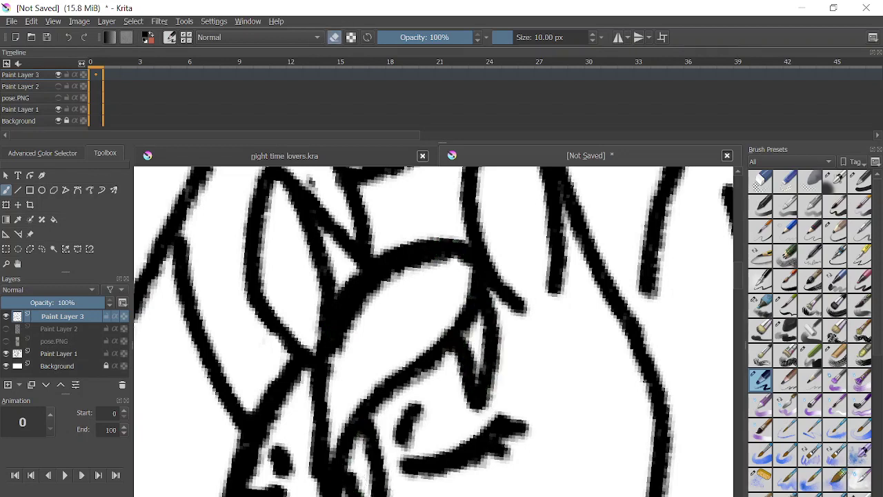
{"action": "left_click", "coordinate": [517, 428]}
{"action": "scroll", "coordinate": [512, 413], "scroll_direction": "up", "scroll_amount": 1}
{"action": "mouse_move", "coordinate": [457, 311]}
{"action": "left_mouse_down"}
{"action": "mouse_move", "coordinate": [455, 269]}
{"action": "mouse_move", "coordinate": [443, 249]}
{"action": "left_mouse_up"}
{"action": "mouse_move", "coordinate": [316, 393]}
{"action": "left_mouse_down"}
{"action": "mouse_move", "coordinate": [315, 439]}
{"action": "mouse_move", "coordinate": [319, 418]}
{"action": "left_mouse_up"}
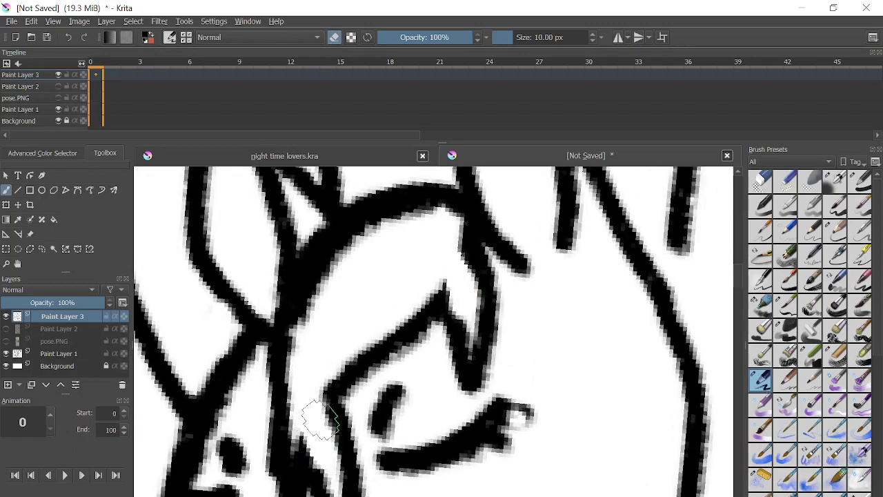
- Ink over the erased joins of the forelock and thicken its pointed strands
{"action": "key", "text": "e"}
{"action": "mouse_move", "coordinate": [441, 283]}
{"action": "left_mouse_down"}
{"action": "mouse_move", "coordinate": [476, 379]}
{"action": "mouse_move", "coordinate": [468, 235]}
{"action": "left_mouse_up"}
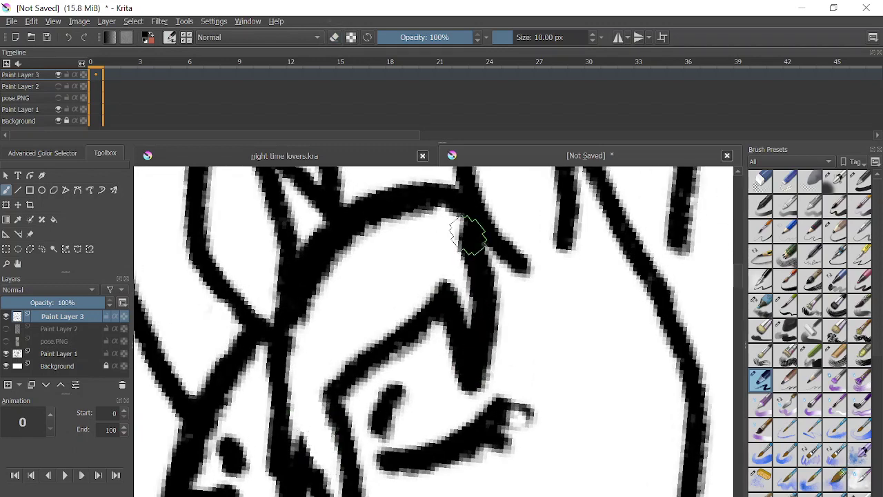
{"action": "mouse_move", "coordinate": [304, 445]}
{"action": "left_mouse_down"}
{"action": "mouse_move", "coordinate": [326, 491]}
{"action": "mouse_move", "coordinate": [336, 388]}
{"action": "left_mouse_up"}
{"action": "scroll", "coordinate": [336, 384], "scroll_direction": "down", "scroll_amount": 3}
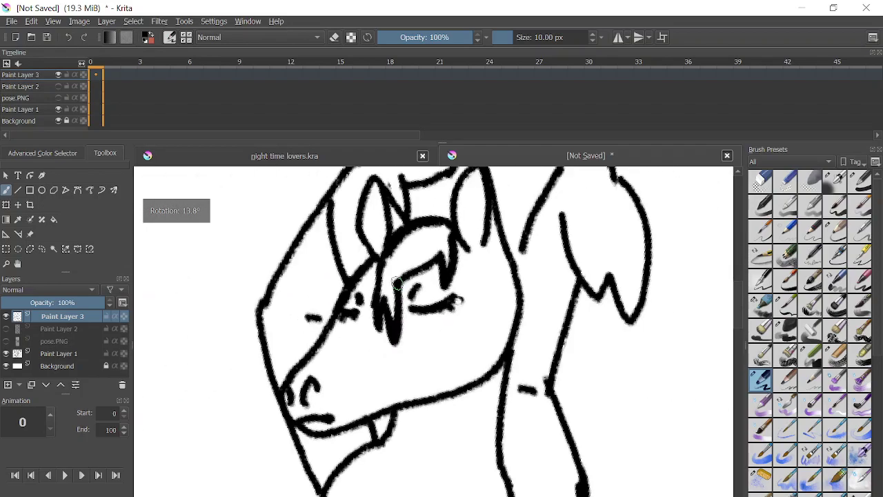
- Ink the mane's outer edge curving from behind the ear to a hooked shoulder tip, plus a pointed lock hanging below the jaw
{"action": "scroll", "coordinate": [398, 283], "scroll_direction": "up", "scroll_amount": 1}
{"action": "scroll", "coordinate": [386, 285], "scroll_direction": "down", "scroll_amount": 4}
{"action": "scroll", "coordinate": [376, 286], "scroll_direction": "up", "scroll_amount": 2}
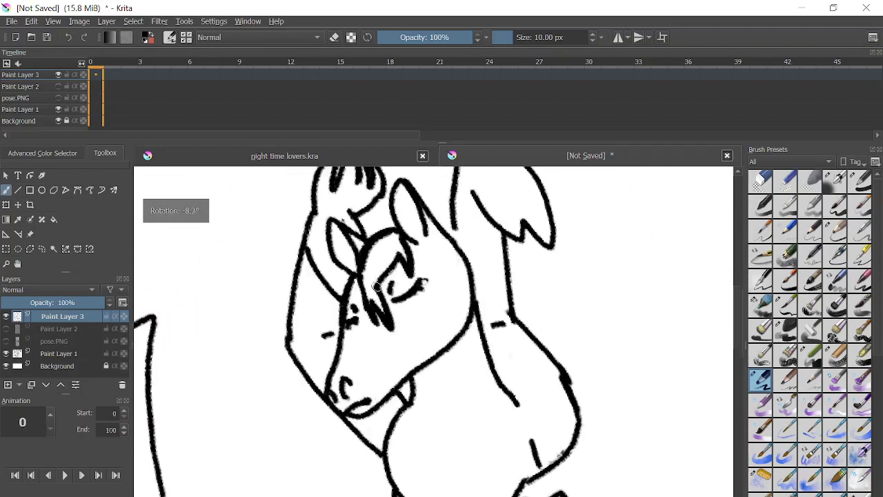
{"action": "left_click_drag", "start_coordinate": [377, 286], "coordinate": [357, 286]}
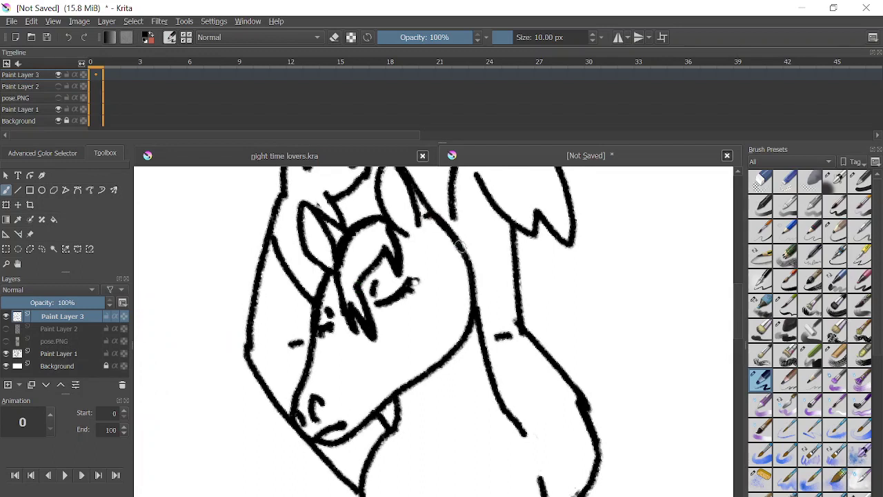
{"action": "mouse_move", "coordinate": [476, 321]}
{"action": "left_mouse_down"}
{"action": "mouse_move", "coordinate": [563, 418]}
{"action": "mouse_move", "coordinate": [569, 447]}
{"action": "left_mouse_up"}
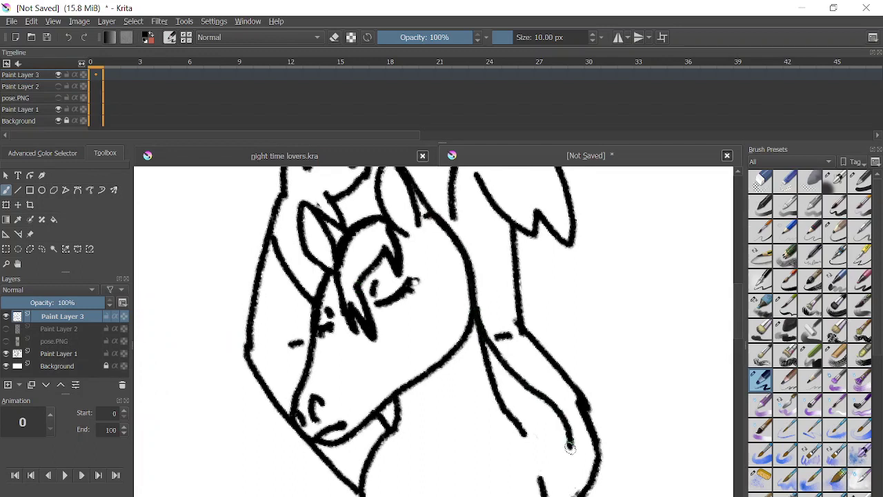
{"action": "key", "text": "ctrl+z"}
{"action": "mouse_move", "coordinate": [438, 216]}
{"action": "left_mouse_down"}
{"action": "mouse_move", "coordinate": [562, 425]}
{"action": "mouse_move", "coordinate": [544, 439]}
{"action": "left_mouse_up"}
{"action": "mouse_move", "coordinate": [476, 324]}
{"action": "left_mouse_down"}
{"action": "mouse_move", "coordinate": [467, 392]}
{"action": "mouse_move", "coordinate": [479, 487]}
{"action": "mouse_move", "coordinate": [497, 408]}
{"action": "left_mouse_up"}
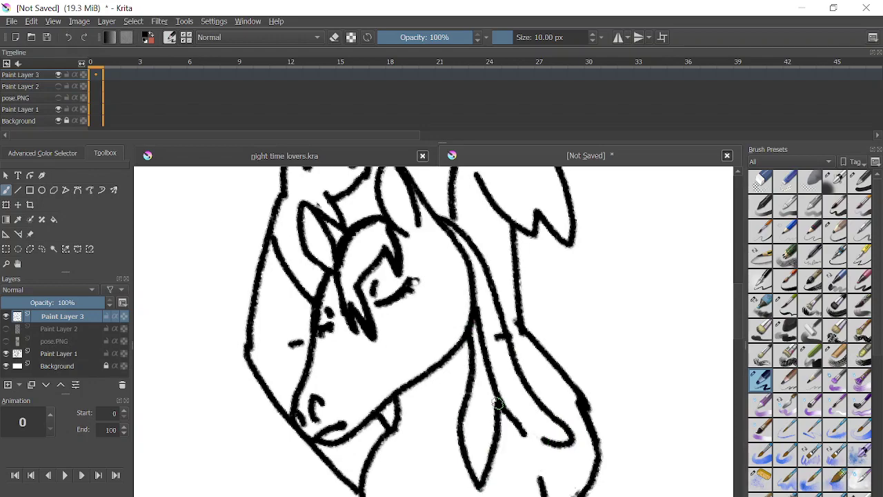
- Erase the short line crossing the shape beneath the chin and ink over its joins with the jaw and neck
{"action": "scroll", "coordinate": [372, 421], "scroll_direction": "up", "scroll_amount": 5}
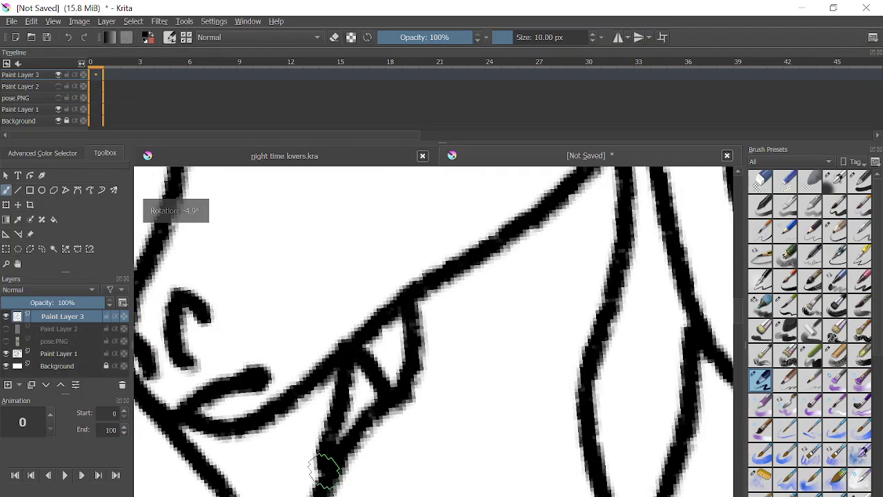
{"action": "key", "text": "e"}
{"action": "mouse_move", "coordinate": [371, 390]}
{"action": "left_mouse_down"}
{"action": "mouse_move", "coordinate": [367, 365]}
{"action": "mouse_move", "coordinate": [359, 375]}
{"action": "mouse_move", "coordinate": [373, 360]}
{"action": "mouse_move", "coordinate": [371, 386]}
{"action": "left_mouse_up"}
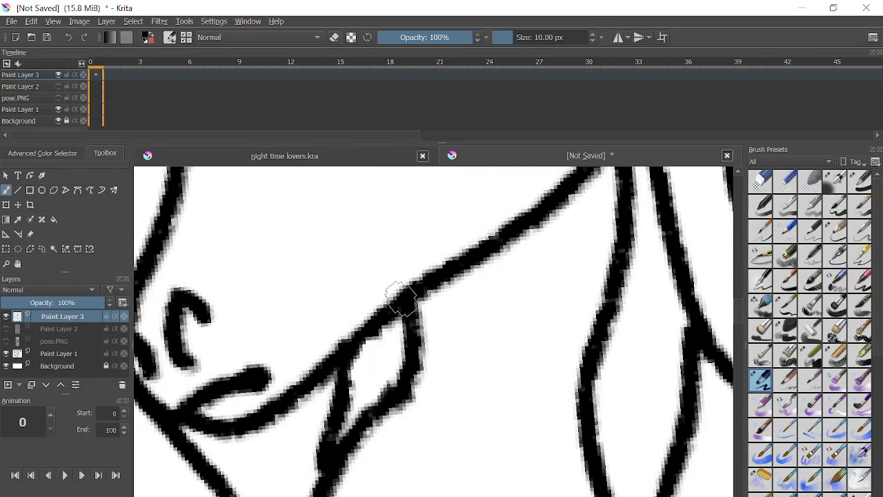
{"action": "mouse_move", "coordinate": [401, 299]}
{"action": "left_mouse_down"}
{"action": "mouse_move", "coordinate": [341, 366]}
{"action": "mouse_move", "coordinate": [331, 471]}
{"action": "left_mouse_up"}
{"action": "scroll", "coordinate": [331, 469], "scroll_direction": "down", "scroll_amount": 2}
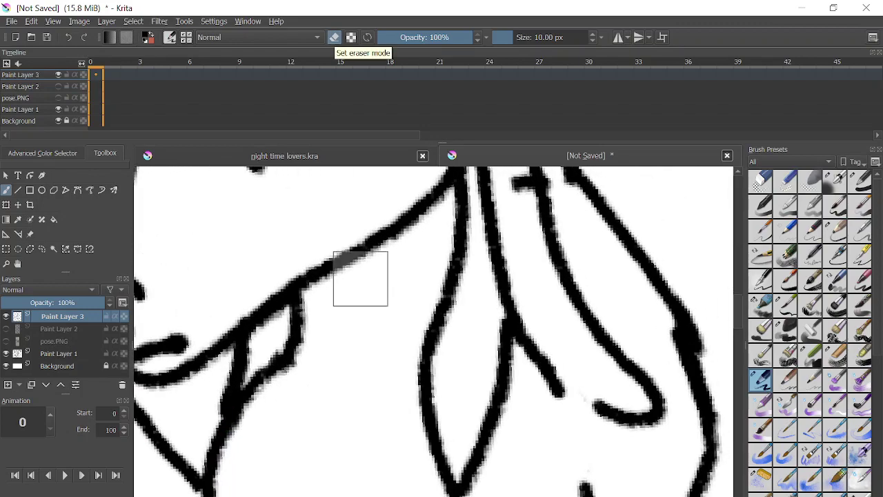
- Erase the old neck line running inside the mane, from the back of the jaw down to the pointed lock
{"action": "scroll", "coordinate": [478, 361], "scroll_direction": "down", "scroll_amount": 5}
{"action": "scroll", "coordinate": [516, 418], "scroll_direction": "up", "scroll_amount": 4}
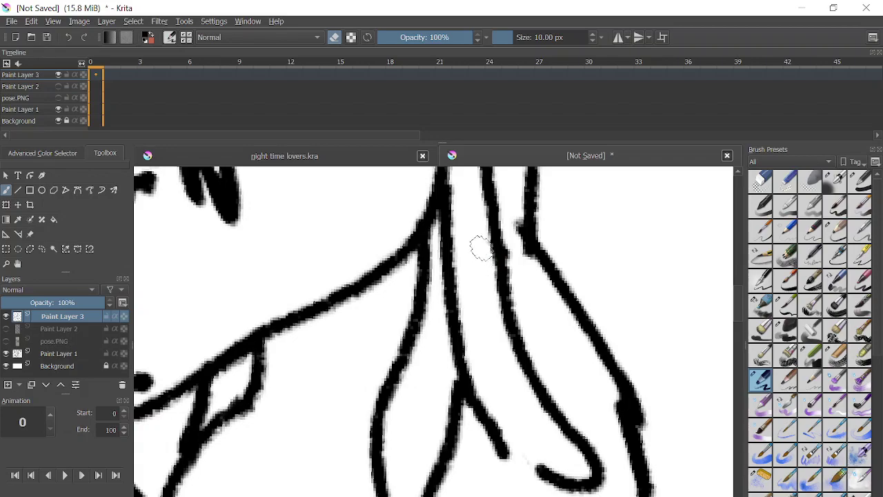
{"action": "key", "text": "e"}
{"action": "scroll", "coordinate": [572, 339], "scroll_direction": "down", "scroll_amount": 3}
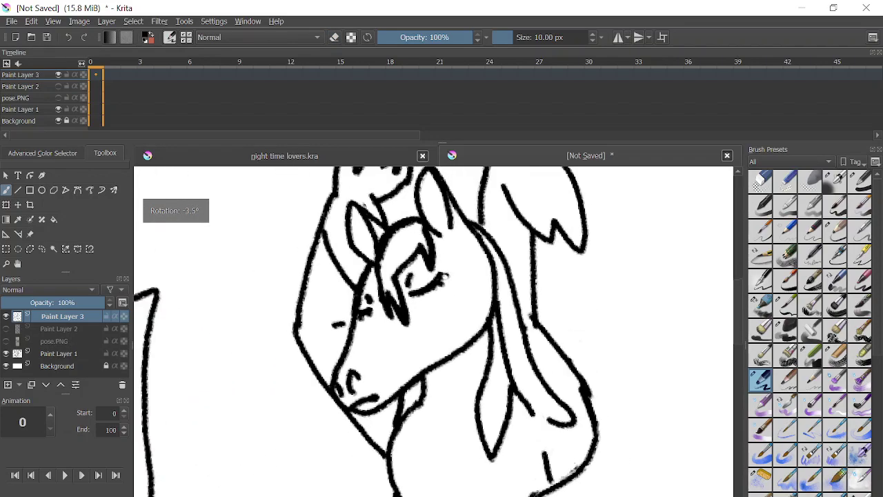
{"action": "left_click", "coordinate": [333, 37]}
{"action": "mouse_move", "coordinate": [476, 396]}
{"action": "left_mouse_down"}
{"action": "mouse_move", "coordinate": [475, 363]}
{"action": "mouse_move", "coordinate": [459, 355]}
{"action": "left_mouse_up"}
{"action": "scroll", "coordinate": [459, 357], "scroll_direction": "up", "scroll_amount": 1}
{"action": "scroll", "coordinate": [459, 357], "scroll_direction": "up", "scroll_amount": 2}
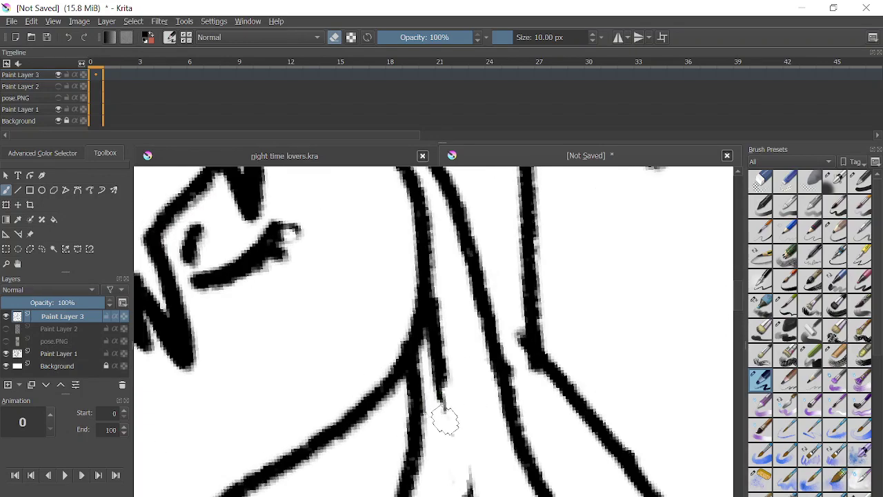
{"action": "left_click_drag", "start_coordinate": [432, 322], "coordinate": [445, 260]}
{"action": "left_click_drag", "start_coordinate": [461, 482], "coordinate": [471, 460]}
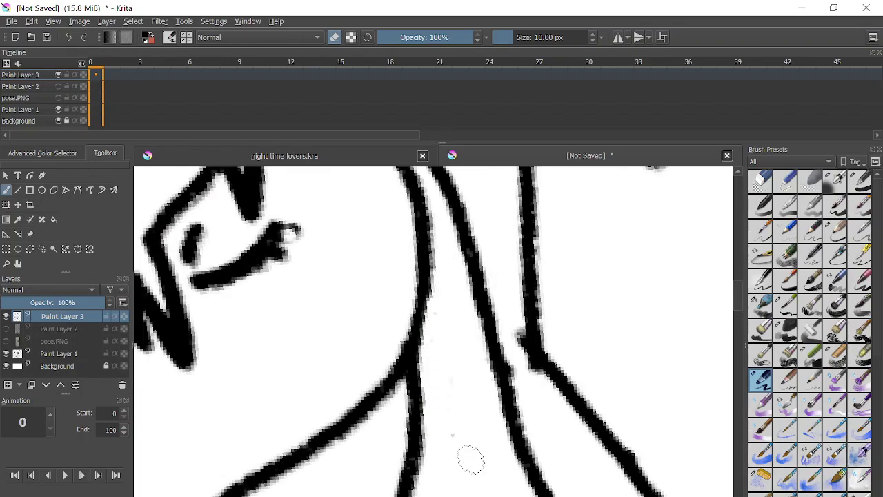
{"action": "scroll", "coordinate": [423, 316], "scroll_direction": "up", "scroll_amount": 1}
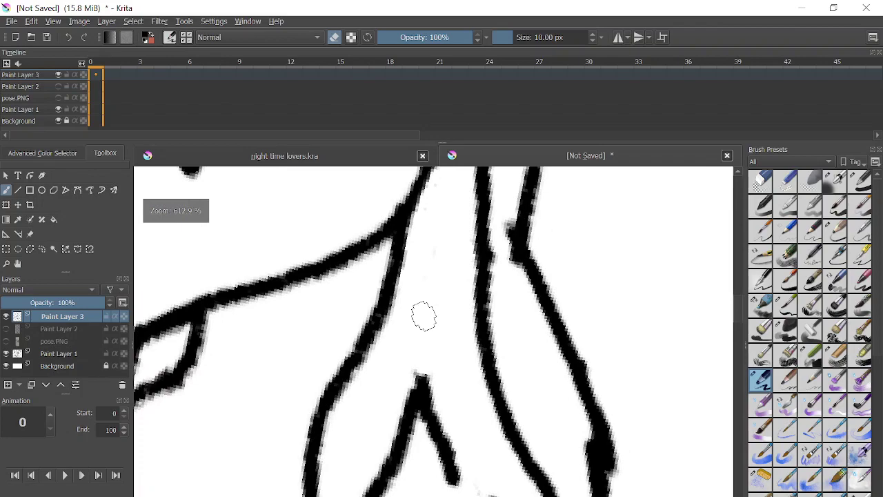
- Ink a short split line above the pointed lock, and add narrow pointed strands beside it and along the mane's outer edge
{"action": "key", "text": "e"}
{"action": "left_click_drag", "start_coordinate": [423, 388], "coordinate": [430, 351]}
{"action": "scroll", "coordinate": [431, 353], "scroll_direction": "down", "scroll_amount": 3}
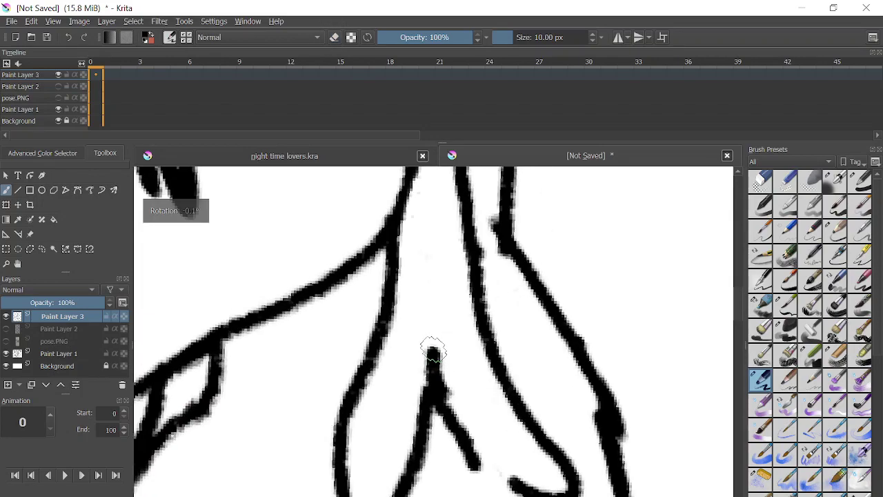
{"action": "scroll", "coordinate": [492, 336], "scroll_direction": "down", "scroll_amount": 2}
{"action": "scroll", "coordinate": [517, 304], "scroll_direction": "up", "scroll_amount": 3}
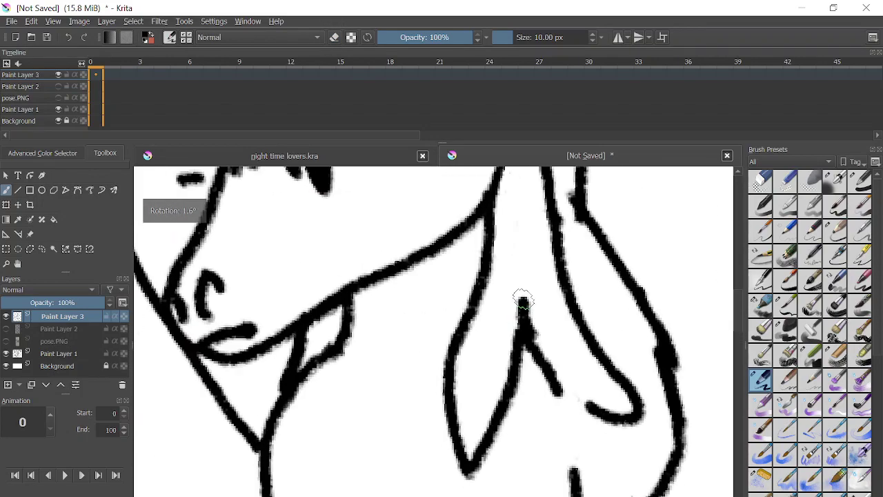
{"action": "mouse_move", "coordinate": [473, 289]}
{"action": "left_mouse_down"}
{"action": "mouse_move", "coordinate": [400, 460]}
{"action": "mouse_move", "coordinate": [416, 481]}
{"action": "mouse_move", "coordinate": [442, 428]}
{"action": "left_mouse_up"}
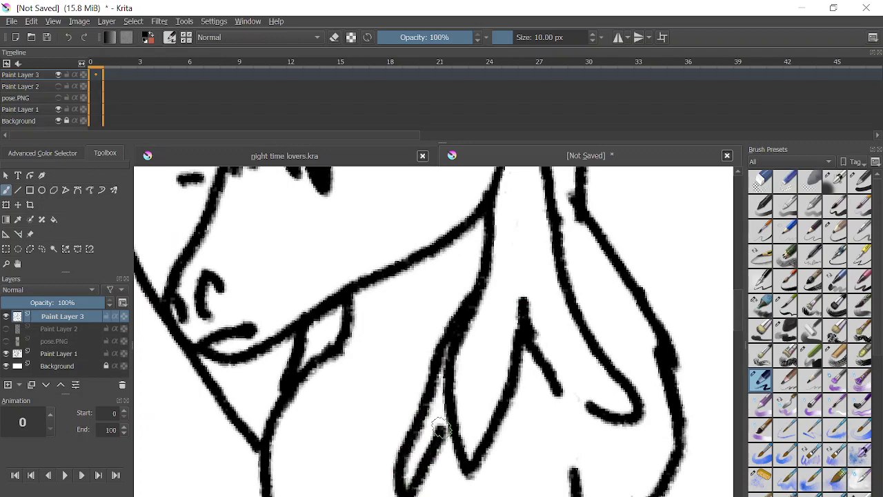
{"action": "mouse_move", "coordinate": [507, 395]}
{"action": "left_mouse_down"}
{"action": "mouse_move", "coordinate": [511, 496]}
{"action": "mouse_move", "coordinate": [543, 405]}
{"action": "mouse_move", "coordinate": [541, 367]}
{"action": "left_mouse_up"}
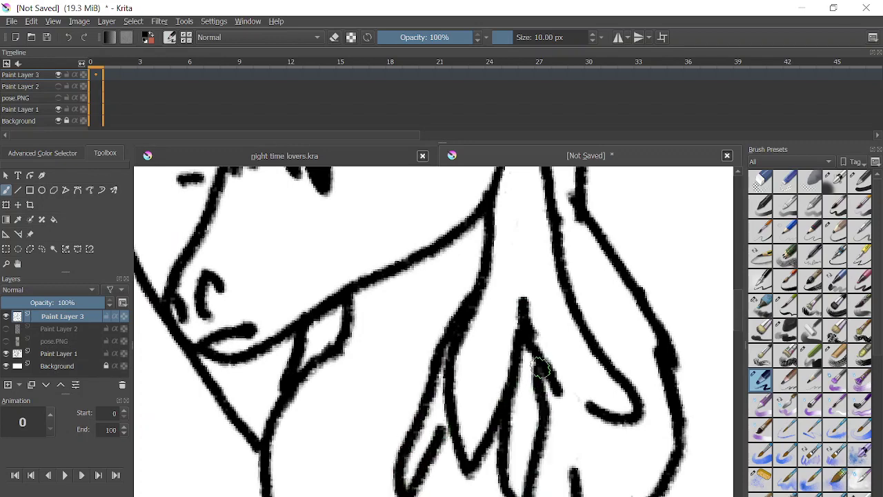
{"action": "mouse_move", "coordinate": [564, 243]}
{"action": "left_mouse_down"}
{"action": "mouse_move", "coordinate": [642, 362]}
{"action": "mouse_move", "coordinate": [621, 373]}
{"action": "left_mouse_up"}
- Erase the overlapping mane lines where the new strands join the front lock and the outer edge
{"action": "key", "text": "e"}
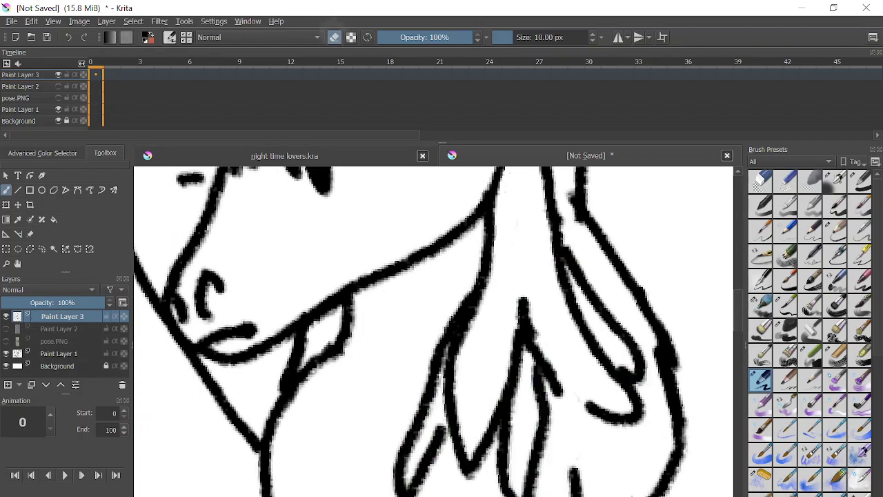
{"action": "mouse_move", "coordinate": [460, 412]}
{"action": "left_mouse_down"}
{"action": "mouse_move", "coordinate": [458, 381]}
{"action": "mouse_move", "coordinate": [444, 417]}
{"action": "mouse_move", "coordinate": [456, 381]}
{"action": "mouse_move", "coordinate": [444, 398]}
{"action": "mouse_move", "coordinate": [477, 328]}
{"action": "left_mouse_up"}
{"action": "mouse_move", "coordinate": [449, 375]}
{"action": "left_mouse_down"}
{"action": "mouse_move", "coordinate": [464, 322]}
{"action": "mouse_move", "coordinate": [447, 383]}
{"action": "mouse_move", "coordinate": [474, 332]}
{"action": "left_mouse_up"}
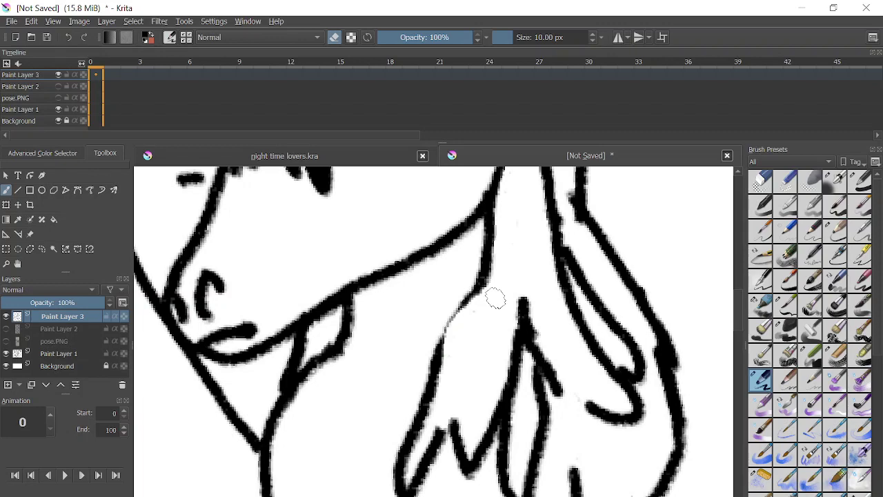
{"action": "mouse_move", "coordinate": [556, 293]}
{"action": "left_mouse_down"}
{"action": "mouse_move", "coordinate": [572, 315]}
{"action": "mouse_move", "coordinate": [552, 253]}
{"action": "mouse_move", "coordinate": [583, 335]}
{"action": "mouse_move", "coordinate": [602, 345]}
{"action": "mouse_move", "coordinate": [596, 354]}
{"action": "mouse_move", "coordinate": [588, 336]}
{"action": "left_mouse_up"}
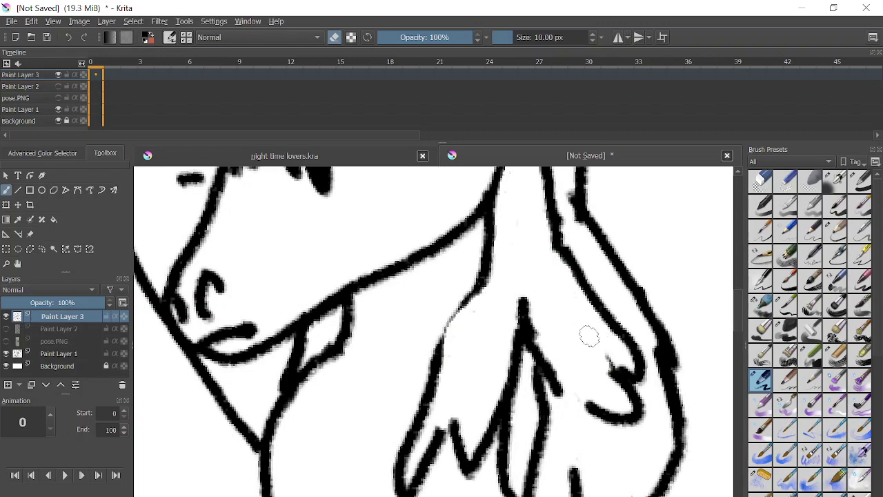
- With the 10 px pen preset, re-ink the thinned front mane edge, close the gap to the hooked tip and extend the outer strand's split
{"action": "left_click", "coordinate": [810, 304]}
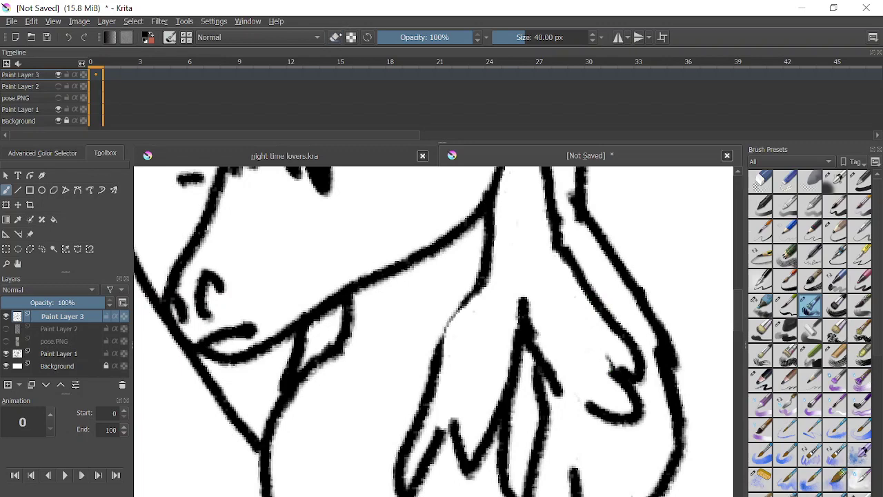
{"action": "left_click", "coordinate": [763, 381]}
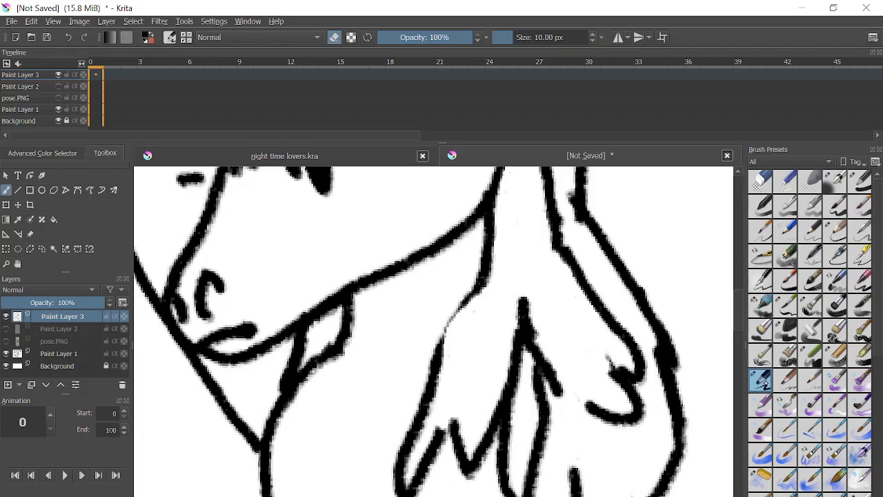
{"action": "key", "text": "e"}
{"action": "left_click_drag", "start_coordinate": [480, 285], "coordinate": [436, 360]}
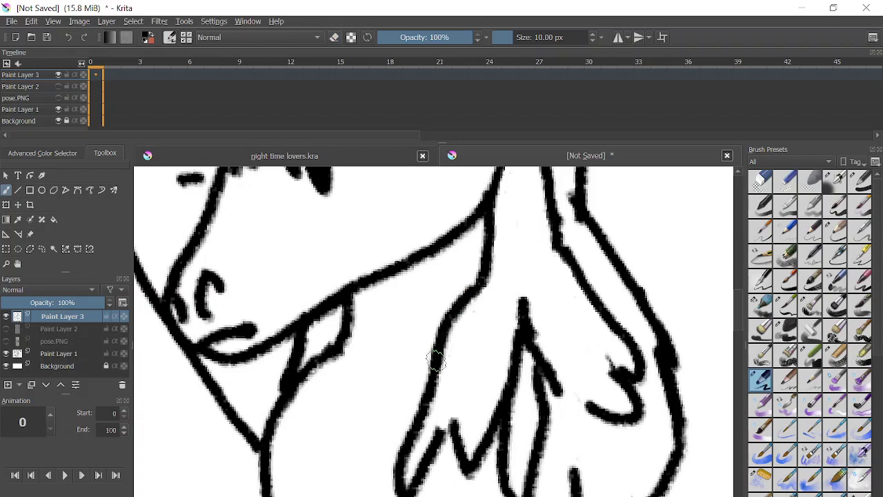
{"action": "left_click_drag", "start_coordinate": [560, 393], "coordinate": [596, 412]}
{"action": "left_click_drag", "start_coordinate": [624, 380], "coordinate": [605, 352]}
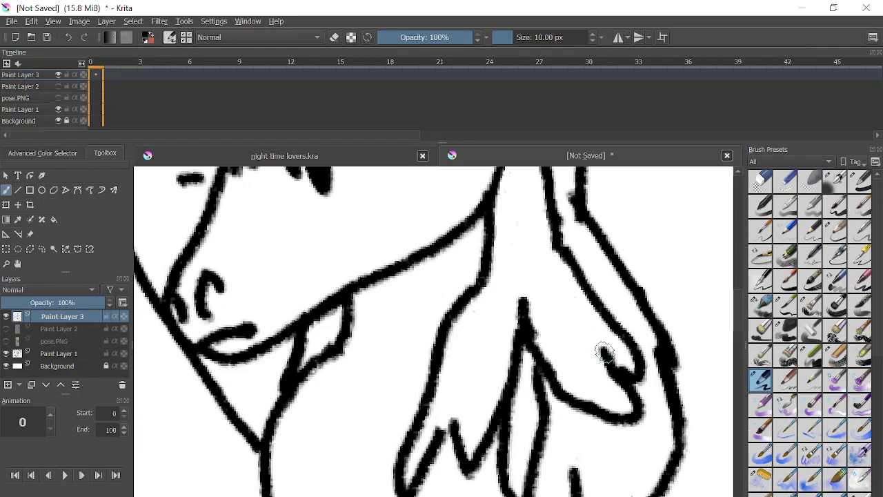
- Ink a narrow pointed lock hanging from beneath the chin over the neck, joining its sides to the chin shape
{"action": "scroll", "coordinate": [605, 352], "scroll_direction": "down", "scroll_amount": 4}
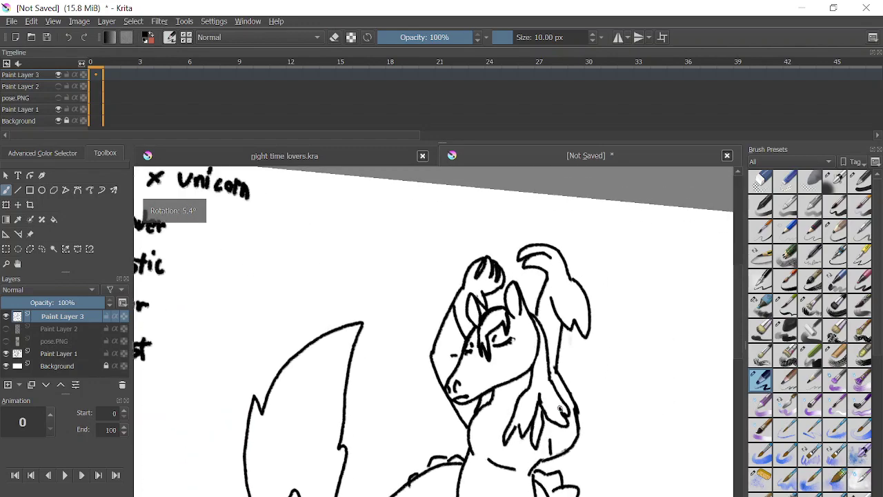
{"action": "scroll", "coordinate": [572, 401], "scroll_direction": "up", "scroll_amount": 2}
{"action": "mouse_move", "coordinate": [423, 403]}
{"action": "left_mouse_down"}
{"action": "mouse_move", "coordinate": [431, 463]}
{"action": "mouse_move", "coordinate": [439, 393]}
{"action": "left_mouse_up"}
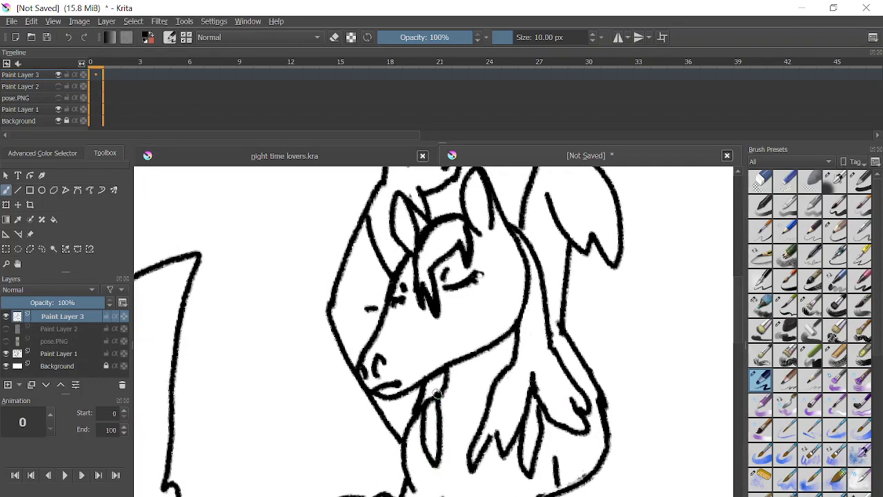
{"action": "scroll", "coordinate": [436, 390], "scroll_direction": "up", "scroll_amount": 2}
{"action": "scroll", "coordinate": [436, 390], "scroll_direction": "up", "scroll_amount": 3}
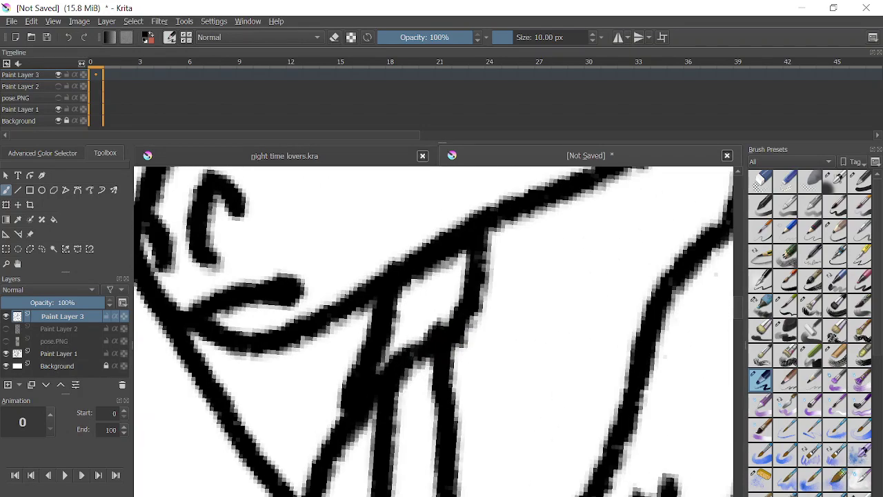
{"action": "left_click_drag", "start_coordinate": [389, 386], "coordinate": [414, 496]}
{"action": "mouse_move", "coordinate": [476, 495]}
{"action": "left_mouse_down"}
{"action": "mouse_move", "coordinate": [460, 331]}
{"action": "mouse_move", "coordinate": [394, 389]}
{"action": "mouse_move", "coordinate": [434, 317]}
{"action": "left_mouse_up"}
- Erase the overlapping lines at the top of the narrow lock beneath the chin
{"action": "key", "text": "e"}
{"action": "scroll", "coordinate": [435, 317], "scroll_direction": "down", "scroll_amount": 5}
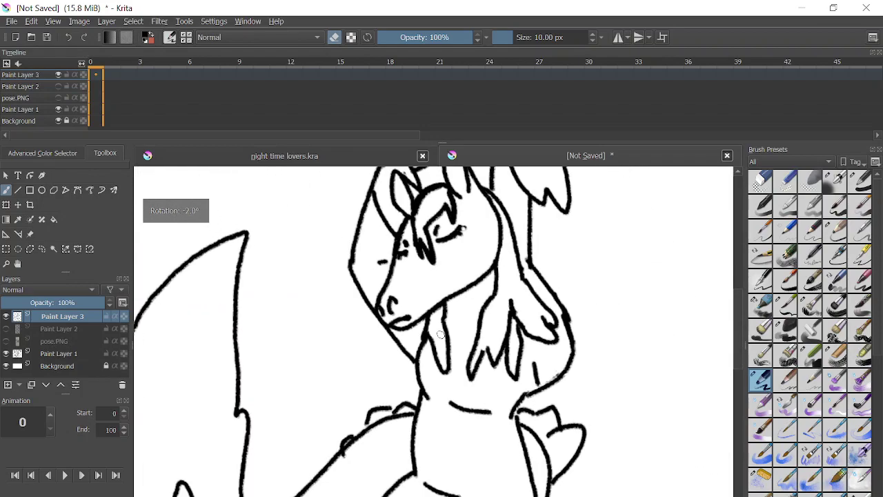
{"action": "scroll", "coordinate": [439, 334], "scroll_direction": "up", "scroll_amount": 5}
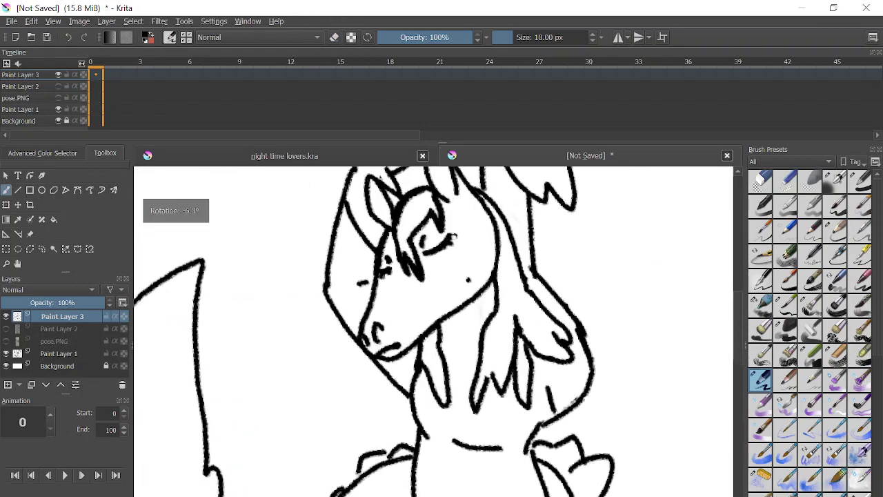
- Undo the stray dot on the cheek and ink over the outer tip of the closed eye's eyelash
{"action": "scroll", "coordinate": [441, 248], "scroll_direction": "up", "scroll_amount": 2}
{"action": "left_click", "coordinate": [69, 35]}
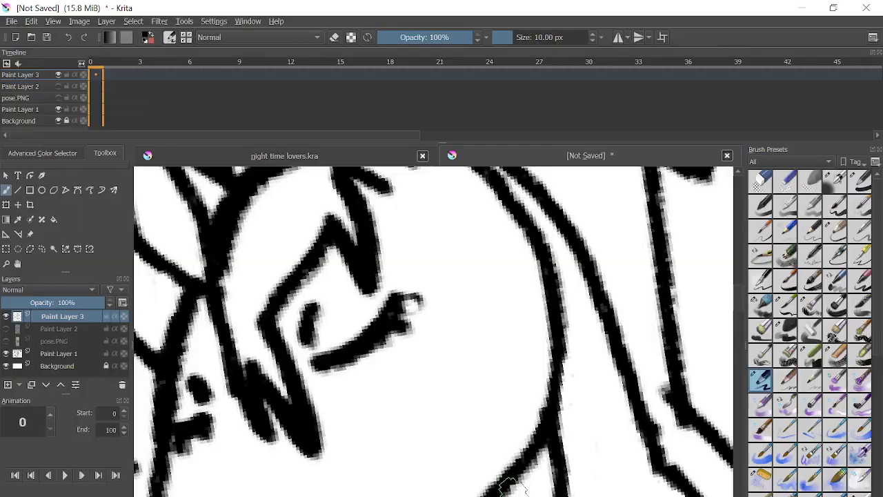
{"action": "left_click_drag", "start_coordinate": [408, 306], "coordinate": [415, 300]}
{"action": "scroll", "coordinate": [415, 300], "scroll_direction": "down", "scroll_amount": 4}
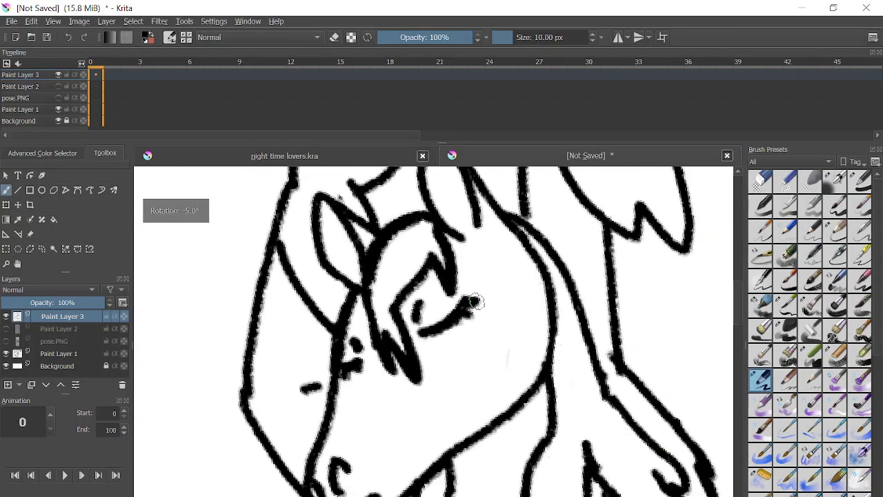
- Look over the whole figure and switch to the YouTube indie playlist page in the browser
{"action": "scroll", "coordinate": [505, 294], "scroll_direction": "down", "scroll_amount": 4}
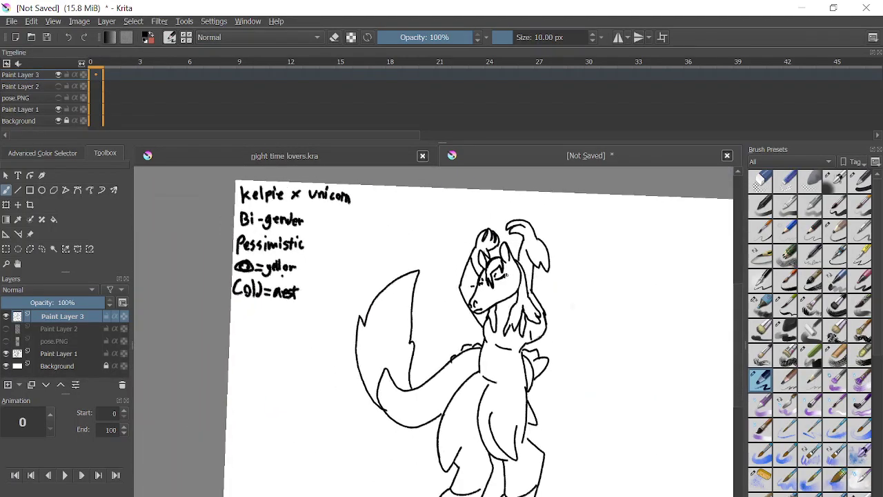
{"action": "scroll", "coordinate": [407, 379], "scroll_direction": "up", "scroll_amount": 5}
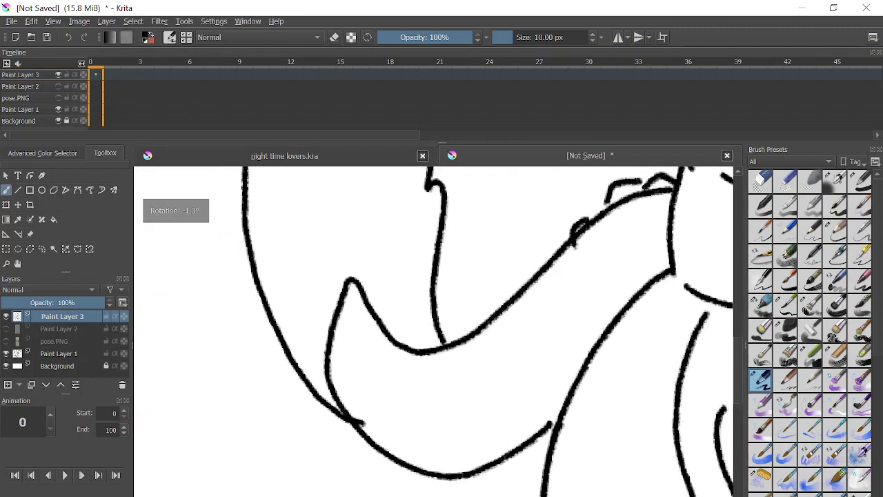
{"action": "scroll", "coordinate": [500, 426], "scroll_direction": "down", "scroll_amount": 5}
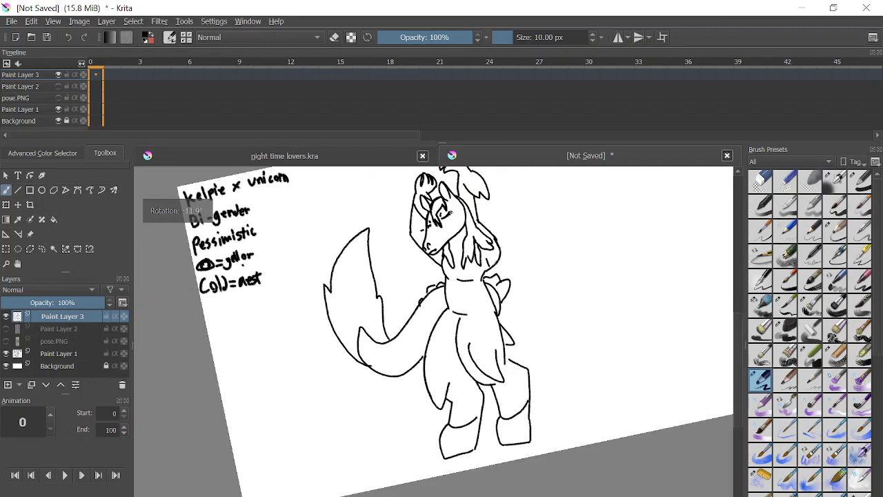
{"action": "scroll", "coordinate": [433, 331], "scroll_direction": "up", "scroll_amount": 1}
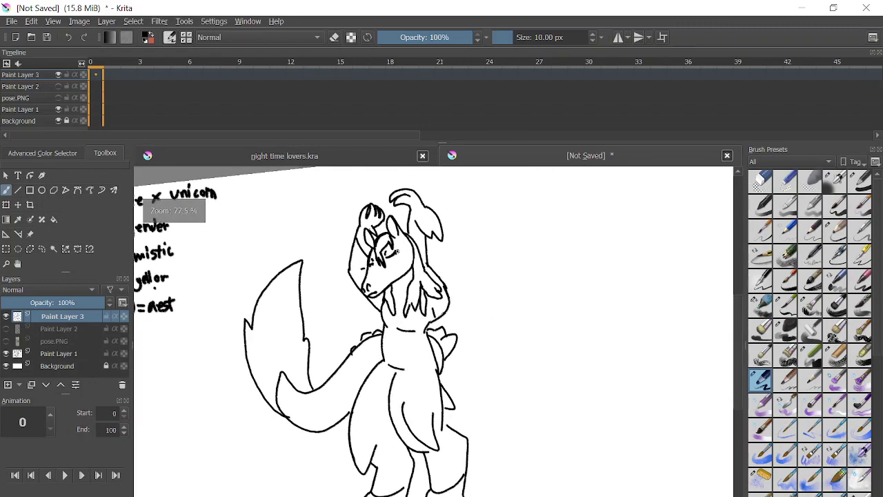
{"action": "key", "text": "alt+Tab"}
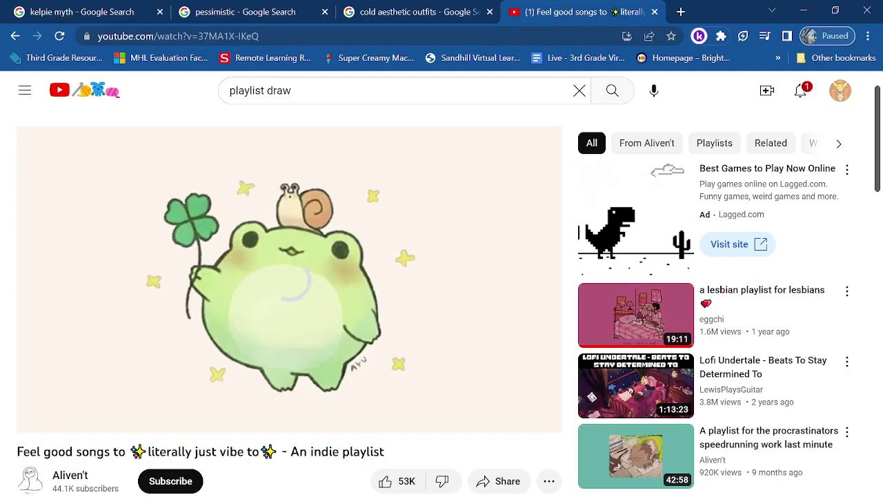
- Check the cold aesthetic outfits image results for clothing reference and return to the Krita drawing
{"action": "left_click", "coordinate": [414, 12]}
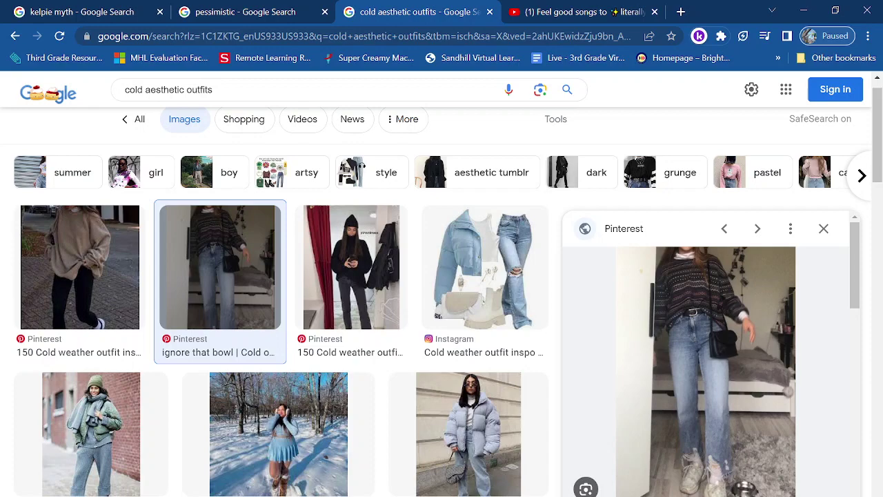
{"action": "key", "text": "alt+Tab"}
{"action": "scroll", "coordinate": [419, 375], "scroll_direction": "up", "scroll_amount": 5}
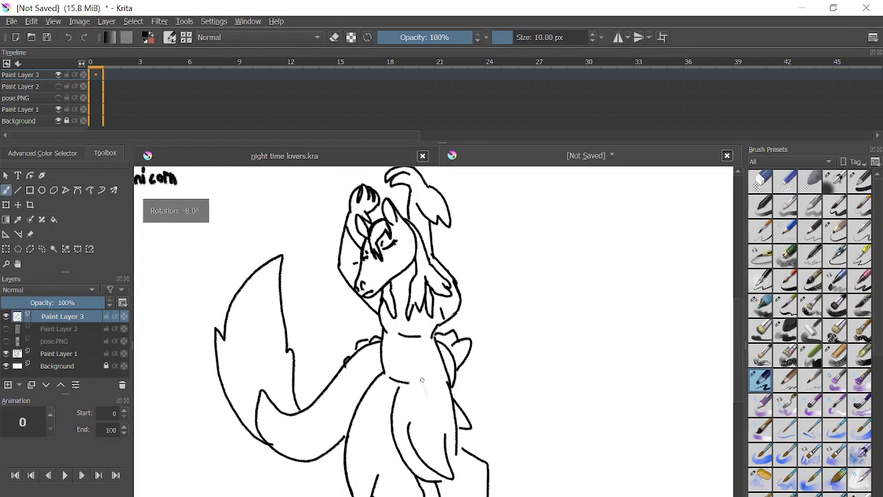
{"action": "mouse_move", "coordinate": [333, 463]}
{"action": "left_mouse_down"}
{"action": "mouse_move", "coordinate": [402, 390]}
{"action": "mouse_move", "coordinate": [476, 495]}
{"action": "left_mouse_up"}
{"action": "key", "text": "ctrl+z"}
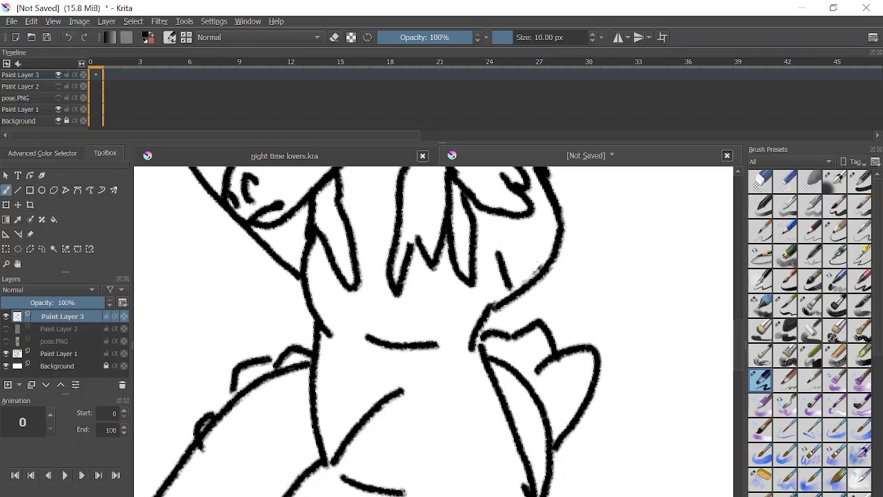
{"action": "key", "text": "ctrl+z"}
- Ink a diagonal shirt hem across the belly to the far hip with a new torso side line, erasing the old side lines inside it
{"action": "left_click_drag", "start_coordinate": [384, 389], "coordinate": [444, 495]}
{"action": "scroll", "coordinate": [436, 413], "scroll_direction": "down", "scroll_amount": 1}
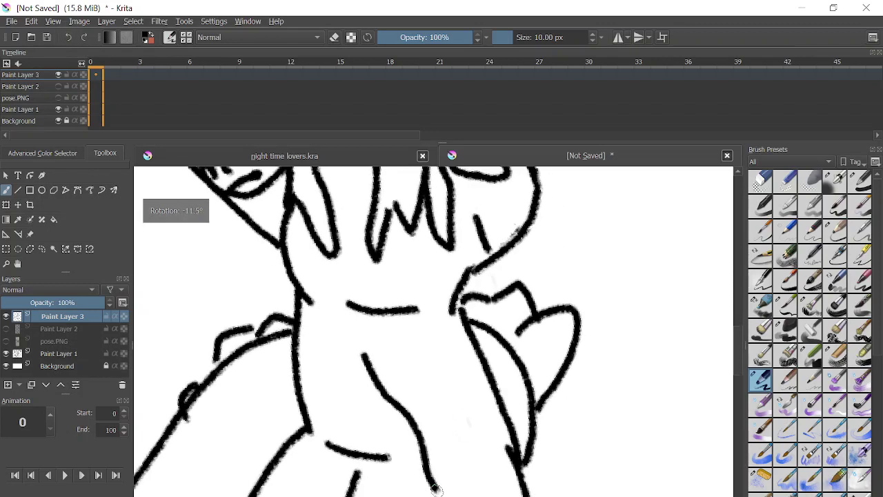
{"action": "scroll", "coordinate": [436, 490], "scroll_direction": "up", "scroll_amount": 1}
{"action": "mouse_move", "coordinate": [428, 230]}
{"action": "left_mouse_down"}
{"action": "mouse_move", "coordinate": [474, 297]}
{"action": "mouse_move", "coordinate": [492, 413]}
{"action": "mouse_move", "coordinate": [533, 494]}
{"action": "mouse_move", "coordinate": [471, 484]}
{"action": "mouse_move", "coordinate": [409, 447]}
{"action": "left_mouse_up"}
{"action": "key", "text": "ctrl+z"}
{"action": "key", "text": "ctrl+z"}
{"action": "key", "text": "ctrl+z"}
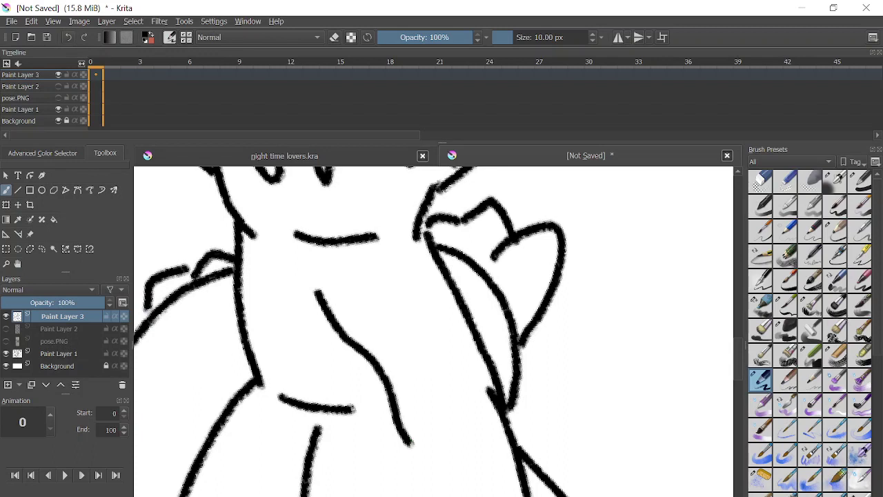
{"action": "mouse_move", "coordinate": [423, 219]}
{"action": "left_mouse_down"}
{"action": "mouse_move", "coordinate": [521, 385]}
{"action": "mouse_move", "coordinate": [537, 494]}
{"action": "mouse_move", "coordinate": [401, 436]}
{"action": "left_mouse_up"}
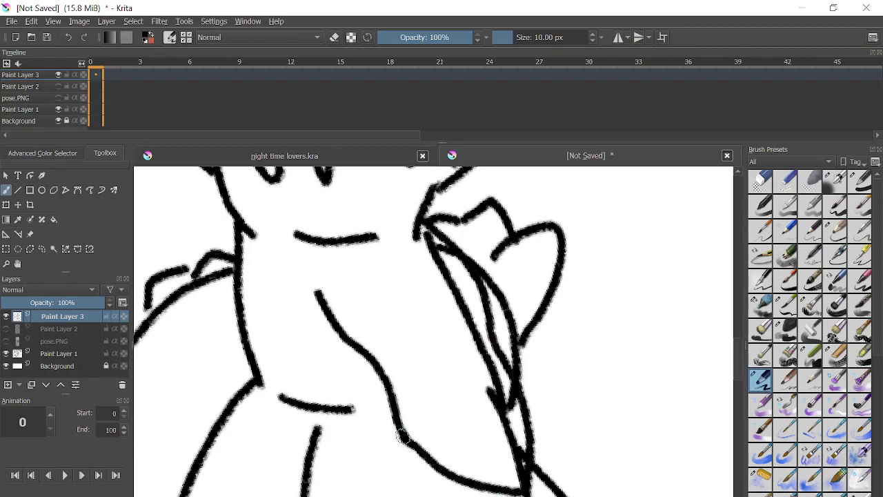
{"action": "key", "text": "e"}
{"action": "mouse_move", "coordinate": [452, 279]}
{"action": "left_mouse_down"}
{"action": "mouse_move", "coordinate": [474, 322]}
{"action": "mouse_move", "coordinate": [434, 255]}
{"action": "mouse_move", "coordinate": [437, 238]}
{"action": "mouse_move", "coordinate": [464, 292]}
{"action": "mouse_move", "coordinate": [449, 292]}
{"action": "mouse_move", "coordinate": [519, 422]}
{"action": "mouse_move", "coordinate": [503, 378]}
{"action": "mouse_move", "coordinate": [523, 463]}
{"action": "mouse_move", "coordinate": [516, 432]}
{"action": "mouse_move", "coordinate": [501, 441]}
{"action": "mouse_move", "coordinate": [494, 414]}
{"action": "left_mouse_up"}
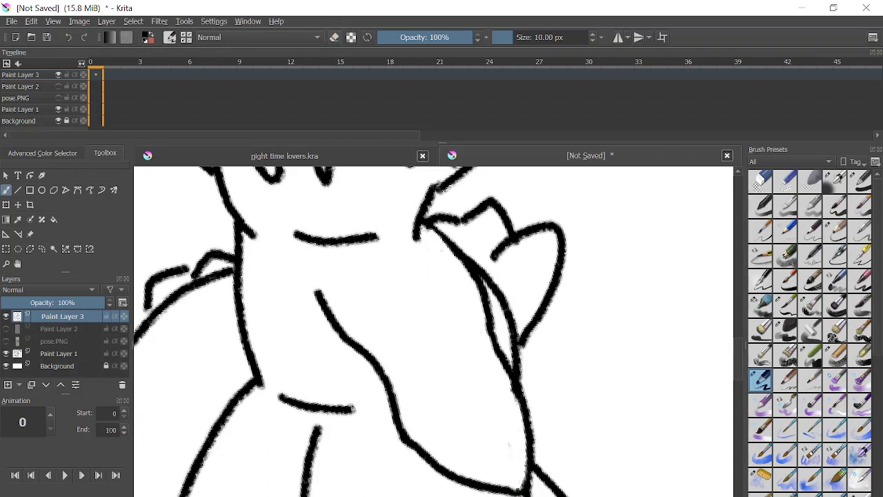
- Extend the hem's upper end toward the near side of the torso and ink an inner line down to the waist
{"action": "mouse_move", "coordinate": [316, 293]}
{"action": "left_mouse_down"}
{"action": "mouse_move", "coordinate": [265, 250]}
{"action": "mouse_move", "coordinate": [275, 285]}
{"action": "mouse_move", "coordinate": [264, 390]}
{"action": "left_mouse_up"}
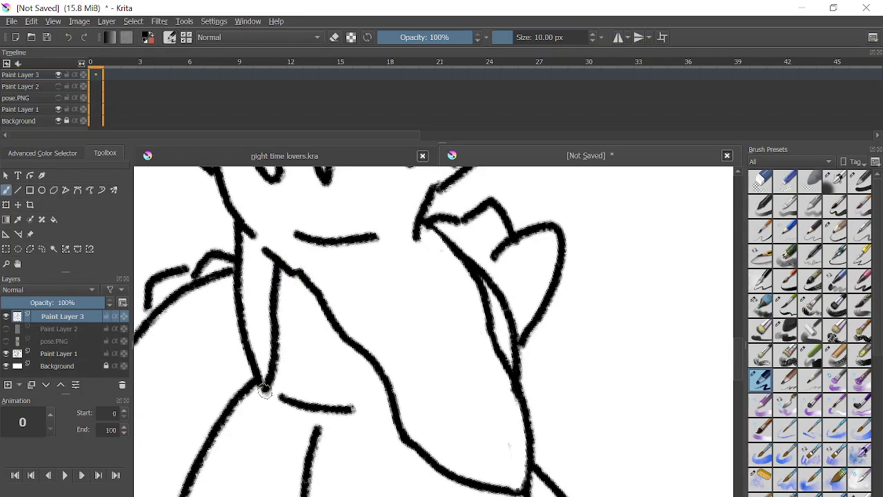
{"action": "scroll", "coordinate": [265, 391], "scroll_direction": "down", "scroll_amount": 3}
{"action": "scroll", "coordinate": [287, 400], "scroll_direction": "up", "scroll_amount": 3}
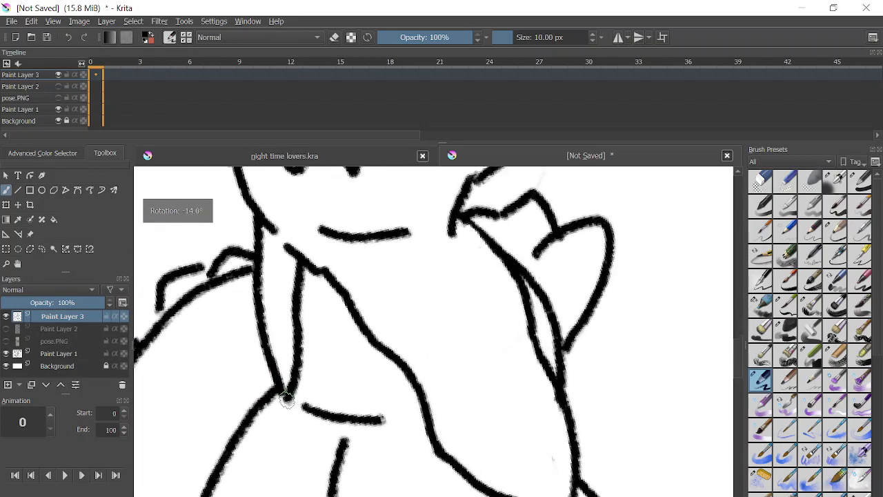
- Fill the triangular gap between the inner waist line and the diagonal hem with a crisscross fishnet pattern and a bottom edge
{"action": "scroll", "coordinate": [287, 400], "scroll_direction": "up", "scroll_amount": 1}
{"action": "left_click_drag", "start_coordinate": [282, 389], "coordinate": [398, 389]}
{"action": "left_click_drag", "start_coordinate": [285, 360], "coordinate": [328, 379]}
{"action": "left_click_drag", "start_coordinate": [335, 333], "coordinate": [316, 373]}
{"action": "mouse_move", "coordinate": [328, 349]}
{"action": "left_mouse_down"}
{"action": "mouse_move", "coordinate": [315, 383]}
{"action": "mouse_move", "coordinate": [383, 379]}
{"action": "left_mouse_up"}
{"action": "left_click_drag", "start_coordinate": [382, 336], "coordinate": [373, 382]}
{"action": "left_click_drag", "start_coordinate": [287, 317], "coordinate": [339, 335]}
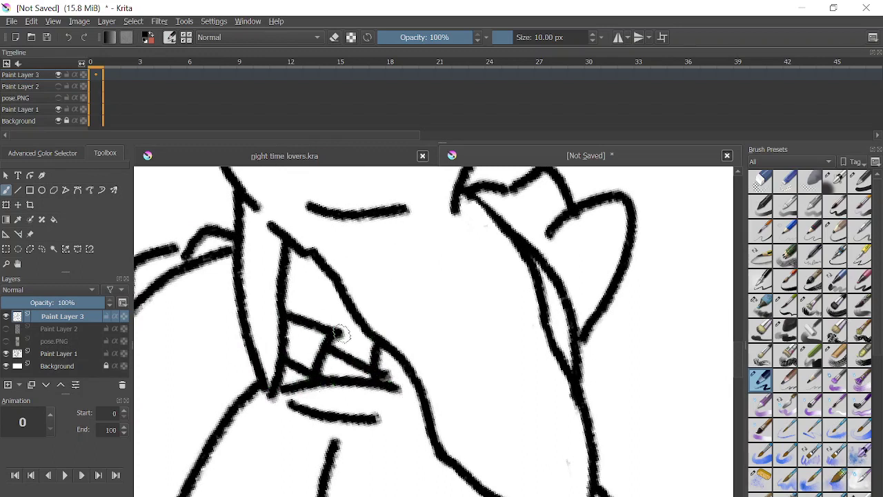
{"action": "left_click_drag", "start_coordinate": [342, 304], "coordinate": [329, 340]}
{"action": "mouse_move", "coordinate": [287, 292]}
{"action": "left_mouse_down"}
{"action": "mouse_move", "coordinate": [353, 304]}
{"action": "mouse_move", "coordinate": [333, 280]}
{"action": "mouse_move", "coordinate": [307, 320]}
{"action": "left_mouse_up"}
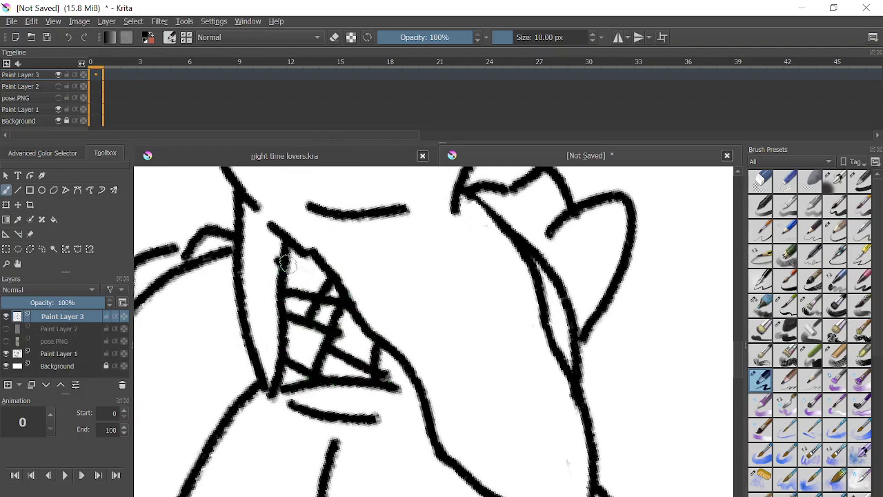
{"action": "mouse_move", "coordinate": [280, 263]}
{"action": "left_mouse_down"}
{"action": "mouse_move", "coordinate": [329, 275]}
{"action": "mouse_move", "coordinate": [300, 255]}
{"action": "mouse_move", "coordinate": [293, 278]}
{"action": "left_mouse_up"}
{"action": "scroll", "coordinate": [293, 279], "scroll_direction": "down", "scroll_amount": 2}
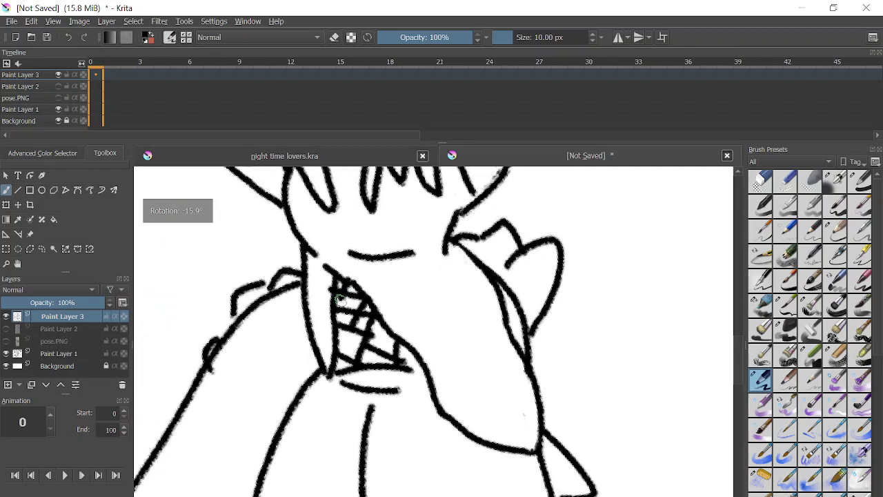
- Examine the whole figure and compare it with the cold aesthetic outfits image results in the browser
{"action": "key", "text": "alt+Tab"}
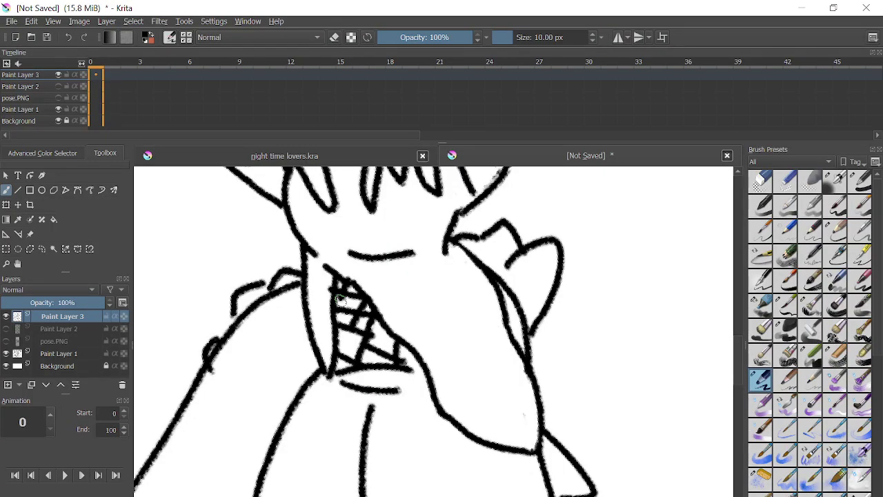
{"action": "scroll", "coordinate": [340, 299], "scroll_direction": "down", "scroll_amount": 4}
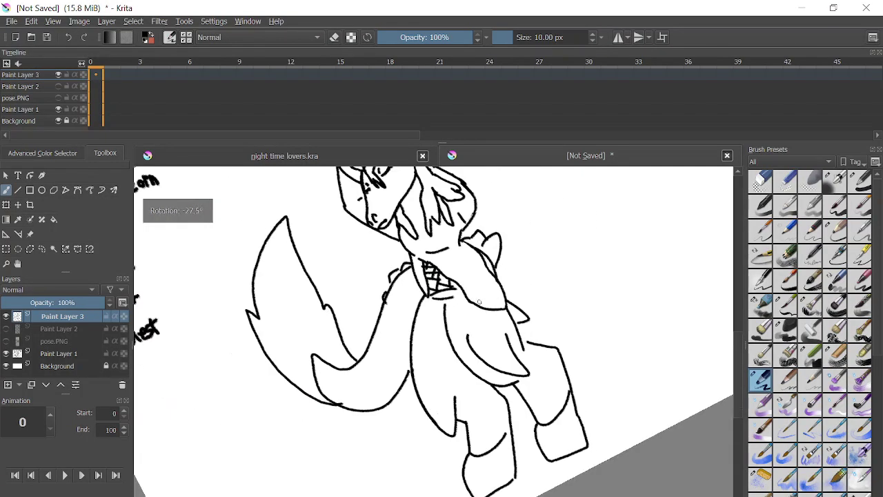
{"action": "scroll", "coordinate": [458, 418], "scroll_direction": "up", "scroll_amount": 3}
{"action": "scroll", "coordinate": [458, 418], "scroll_direction": "up", "scroll_amount": 3}
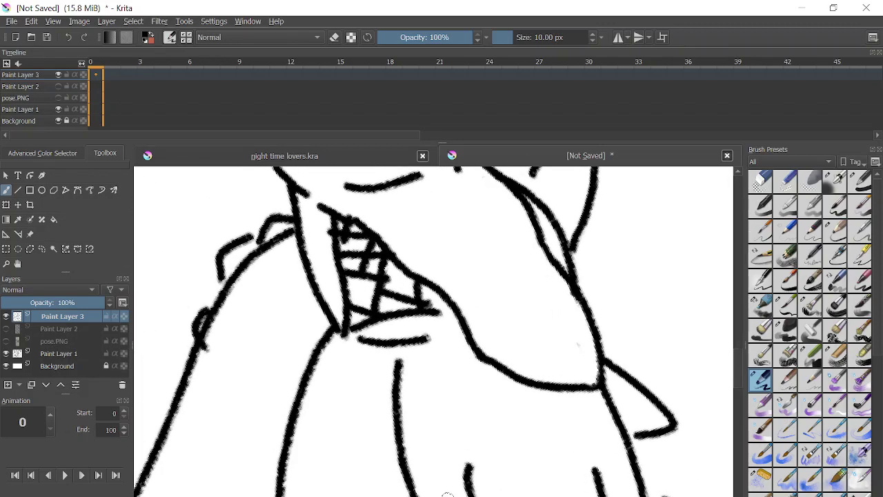
{"action": "left_click", "coordinate": [448, 496]}
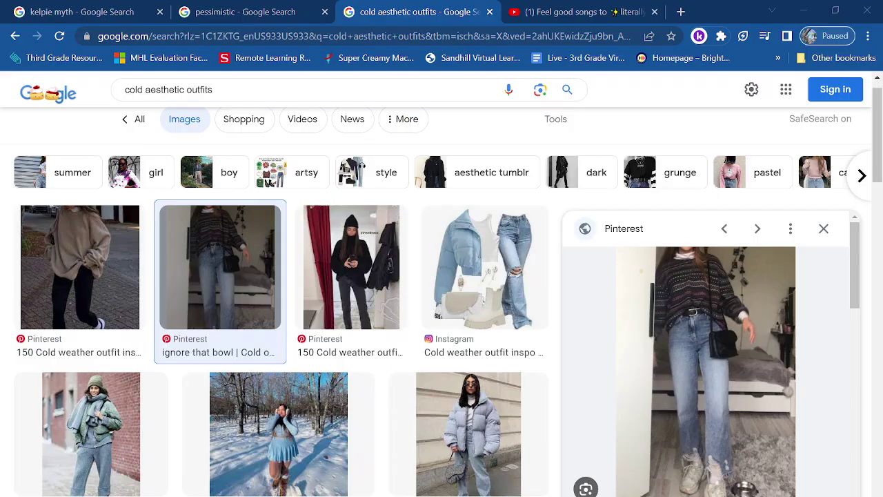
{"action": "left_click", "coordinate": [448, 495]}
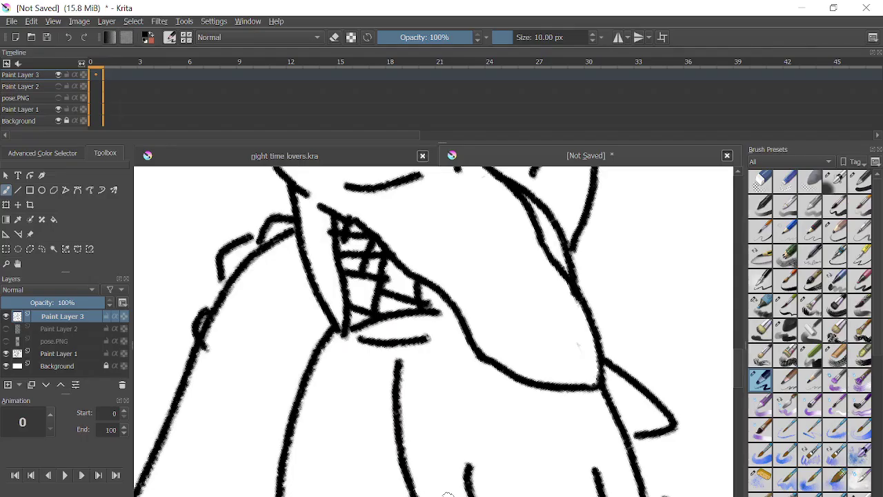
{"action": "scroll", "coordinate": [553, 394], "scroll_direction": "down", "scroll_amount": 4}
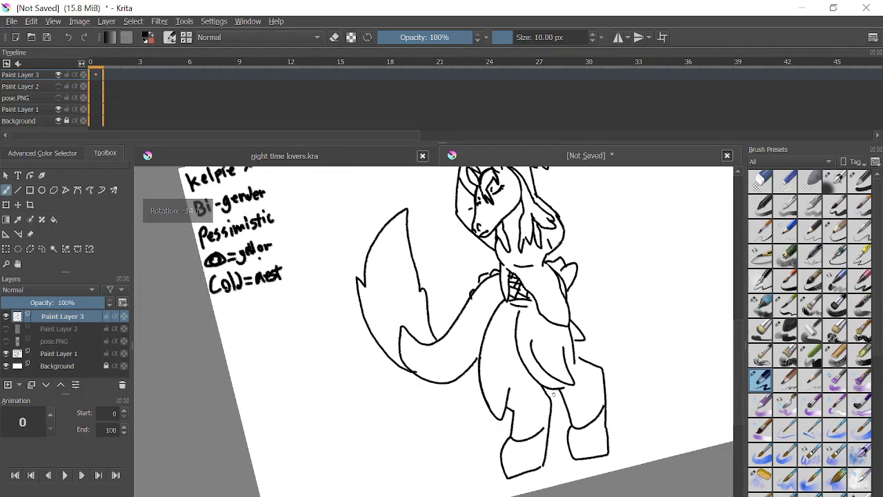
{"action": "scroll", "coordinate": [598, 286], "scroll_direction": "down", "scroll_amount": 1}
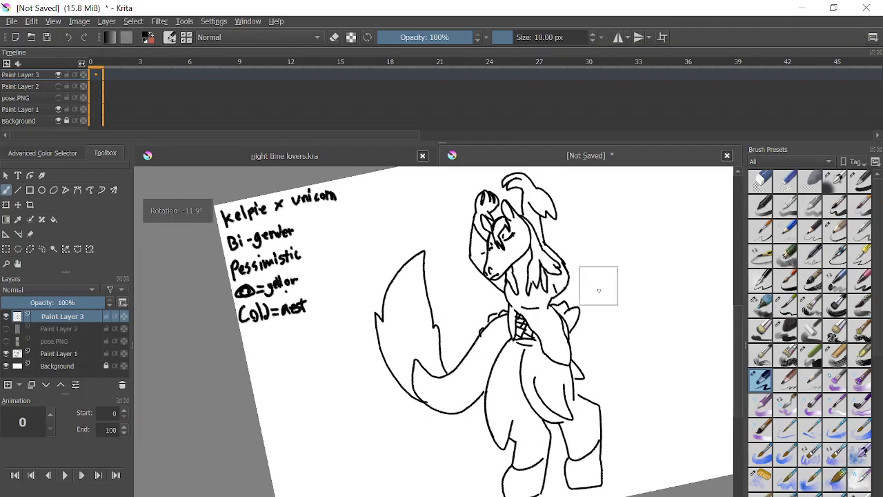
- Ink a short sleeve-edge line across each raised arm, undoing the first attempt near the drooping hand
{"action": "scroll", "coordinate": [598, 287], "scroll_direction": "up", "scroll_amount": 5}
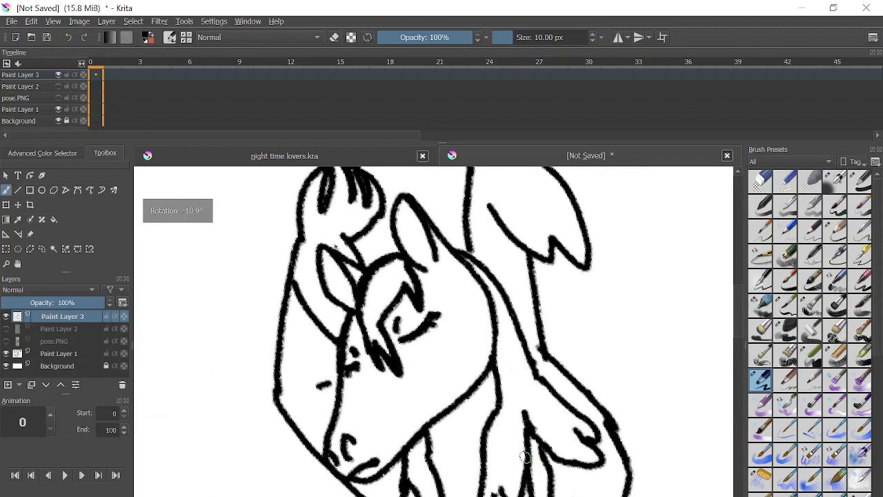
{"action": "left_click_drag", "start_coordinate": [524, 457], "coordinate": [598, 270]}
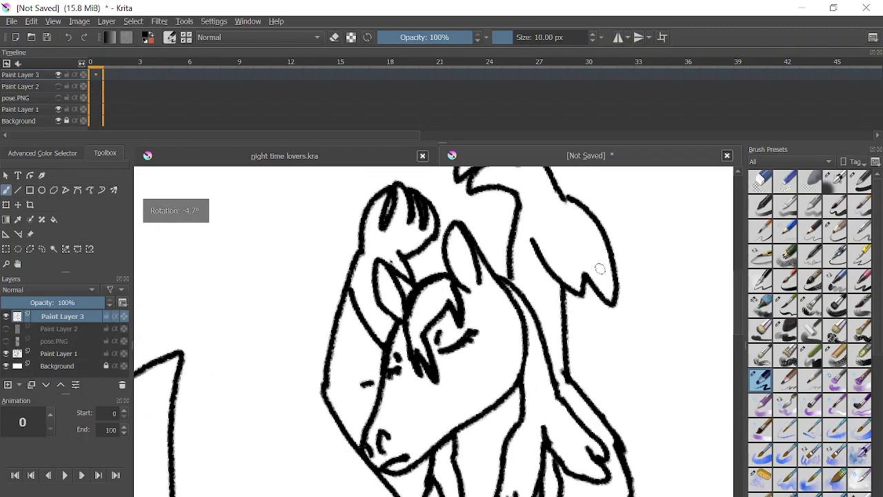
{"action": "left_click_drag", "start_coordinate": [512, 275], "coordinate": [540, 257]}
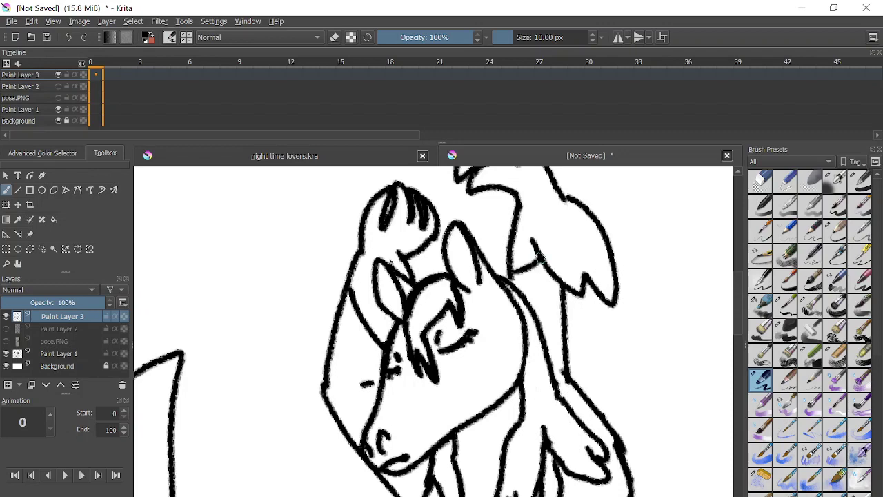
{"action": "key", "text": "ctrl+z"}
{"action": "left_click_drag", "start_coordinate": [337, 327], "coordinate": [379, 362]}
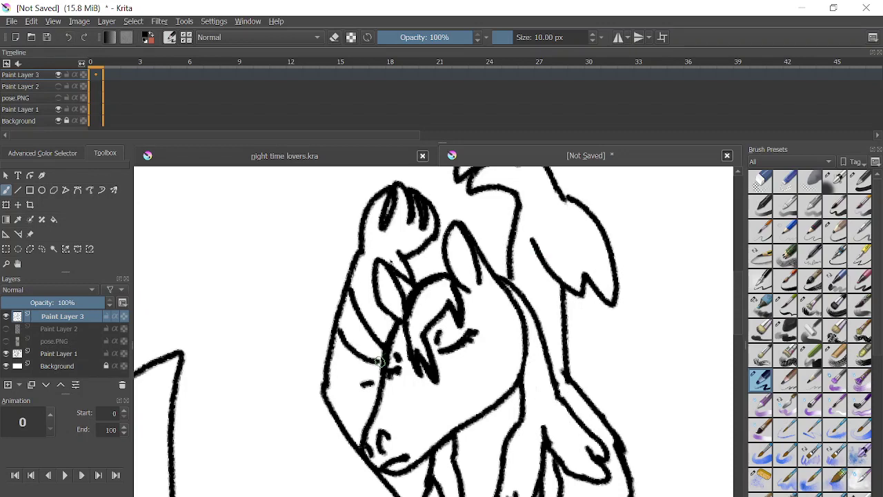
{"action": "left_click_drag", "start_coordinate": [565, 314], "coordinate": [543, 324]}
{"action": "scroll", "coordinate": [547, 265], "scroll_direction": "down", "scroll_amount": 3}
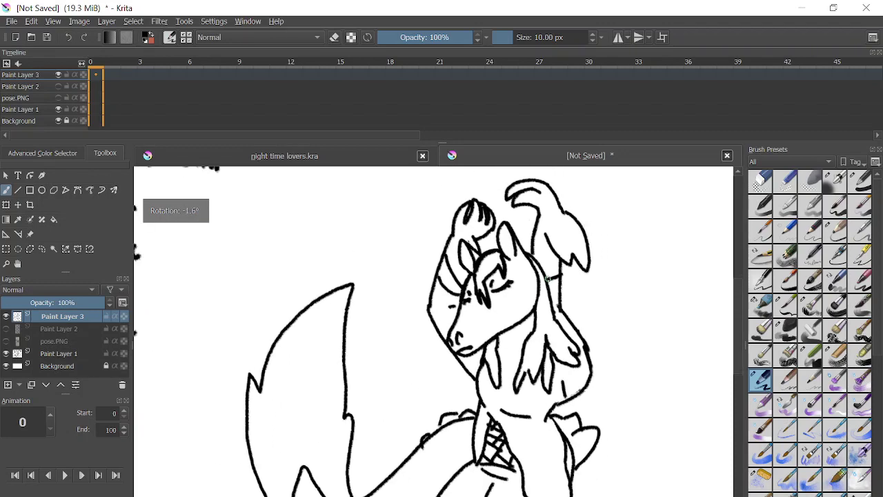
{"action": "left_click_drag", "start_coordinate": [547, 265], "coordinate": [559, 176]}
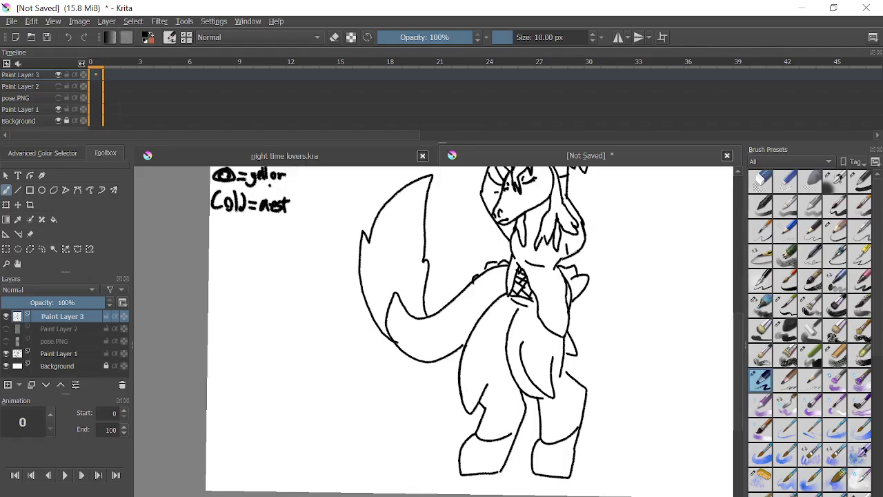
- Ink a choker band around the neck under the jaw and divide it with short crossbars
{"action": "scroll", "coordinate": [559, 177], "scroll_direction": "up", "scroll_amount": 5}
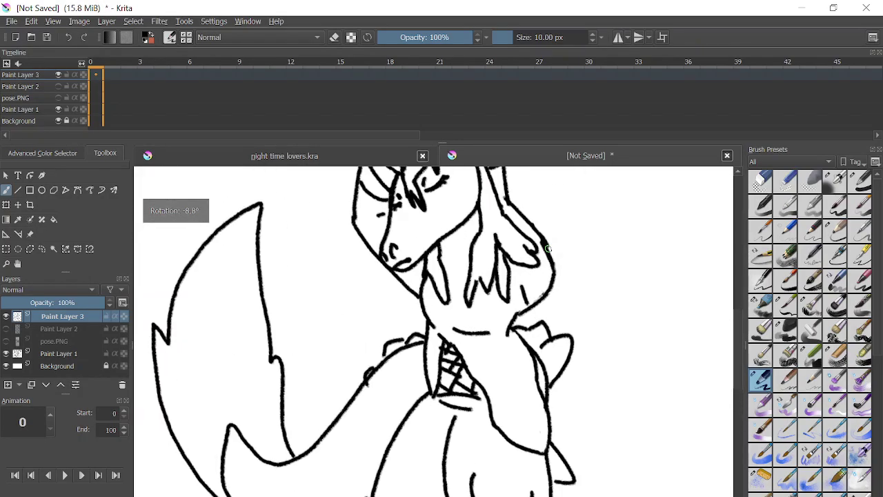
{"action": "left_click_drag", "start_coordinate": [422, 326], "coordinate": [547, 214]}
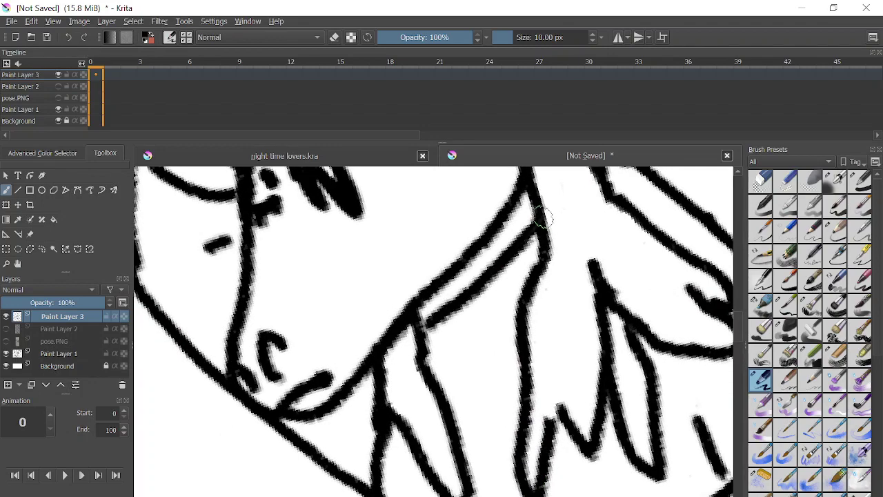
{"action": "left_click_drag", "start_coordinate": [433, 360], "coordinate": [536, 281]}
{"action": "left_click_drag", "start_coordinate": [438, 327], "coordinate": [452, 342]}
{"action": "left_click_drag", "start_coordinate": [463, 302], "coordinate": [487, 321]}
{"action": "left_click_drag", "start_coordinate": [489, 287], "coordinate": [507, 300]}
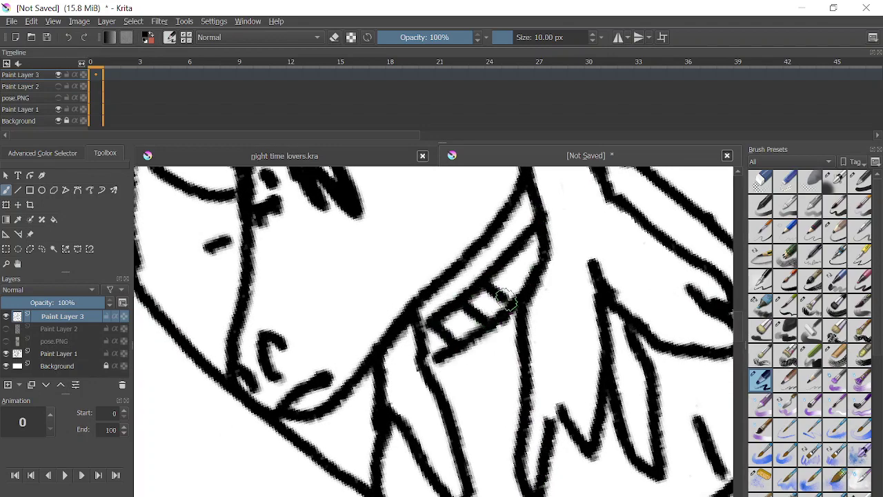
{"action": "left_click_drag", "start_coordinate": [507, 258], "coordinate": [533, 277]}
{"action": "left_click_drag", "start_coordinate": [533, 239], "coordinate": [542, 247]}
{"action": "scroll", "coordinate": [542, 248], "scroll_direction": "down", "scroll_amount": 5}
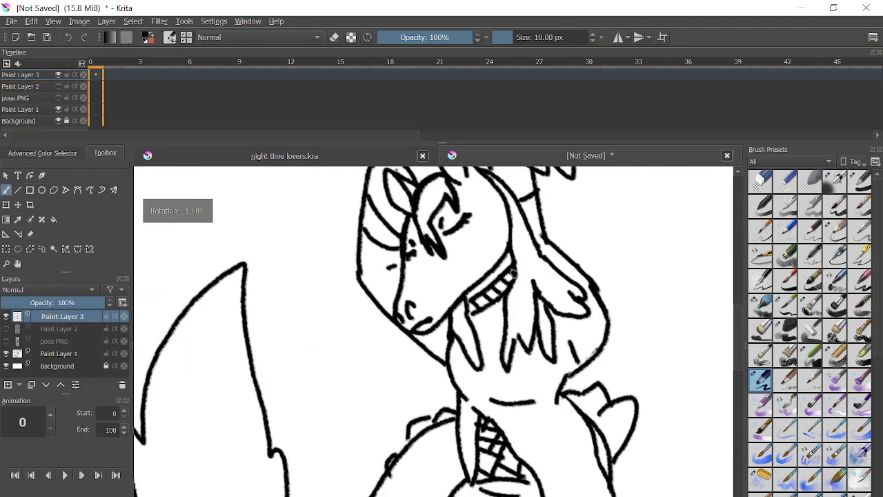
{"action": "scroll", "coordinate": [542, 236], "scroll_direction": "down", "scroll_amount": 1}
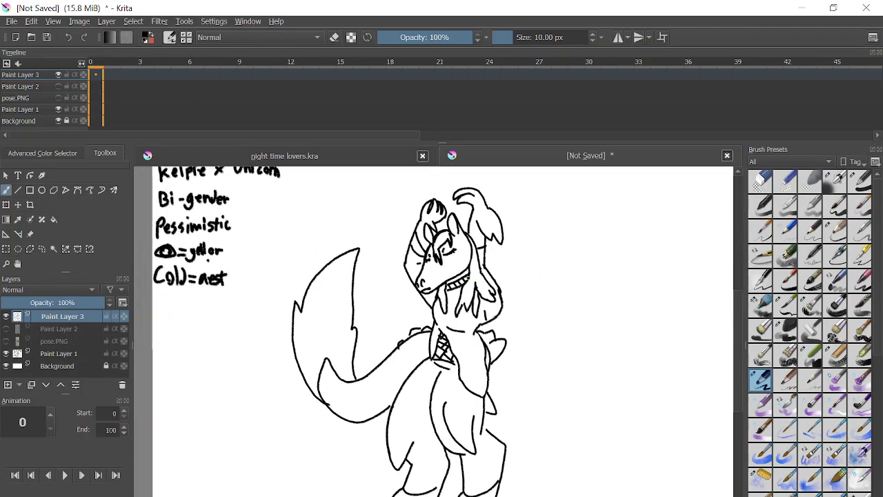
- Reveal the pose sketch layer Paint Layer 2 and delete it
{"action": "left_click", "coordinate": [6, 328]}
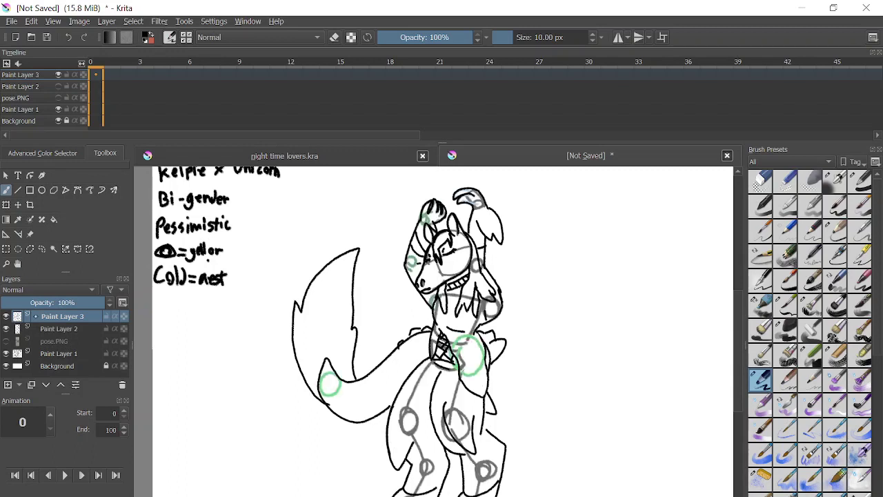
{"action": "left_click", "coordinate": [46, 329]}
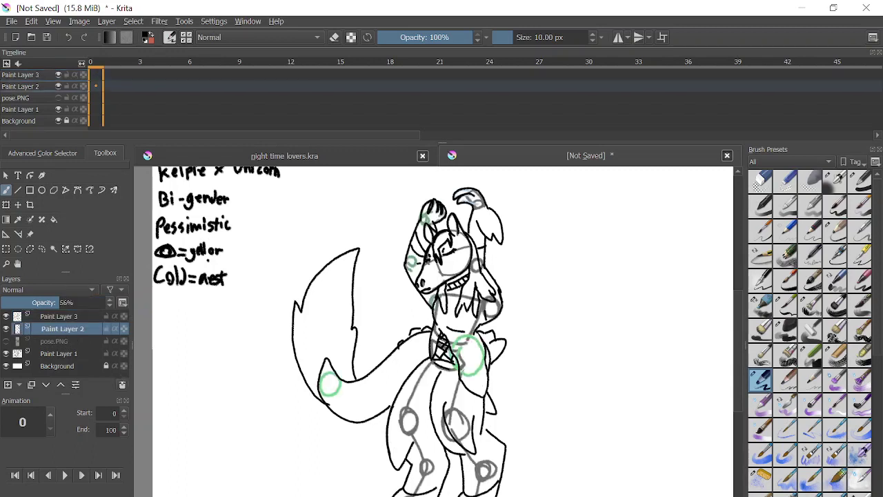
{"action": "left_click", "coordinate": [122, 384]}
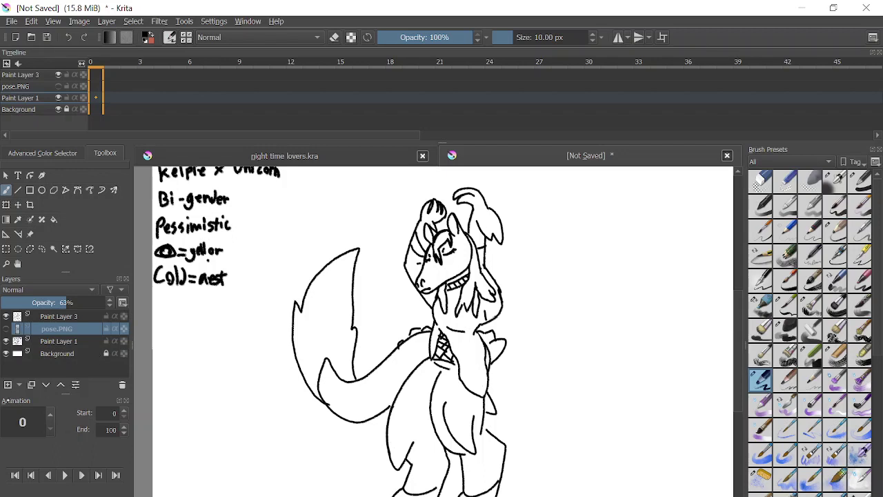
- Add a new paint layer directly beneath the line art layer and bring up the advanced color selector
{"action": "key", "text": "Insert"}
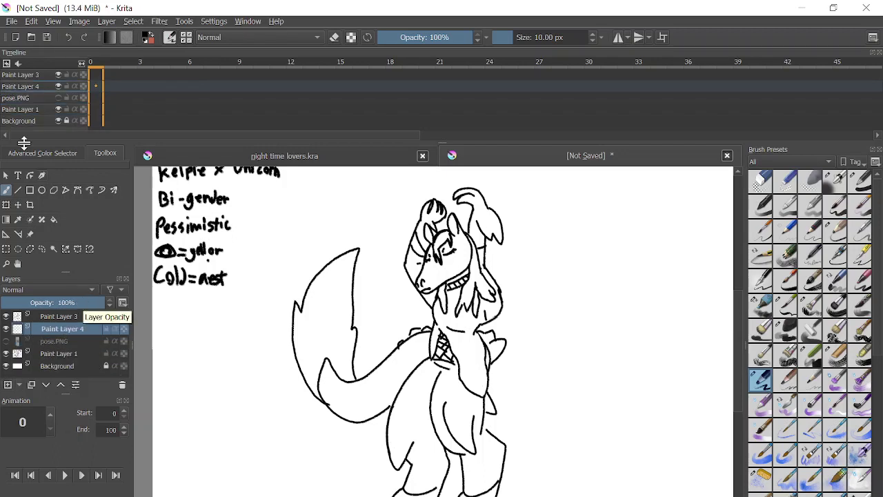
{"action": "left_click", "coordinate": [29, 152]}
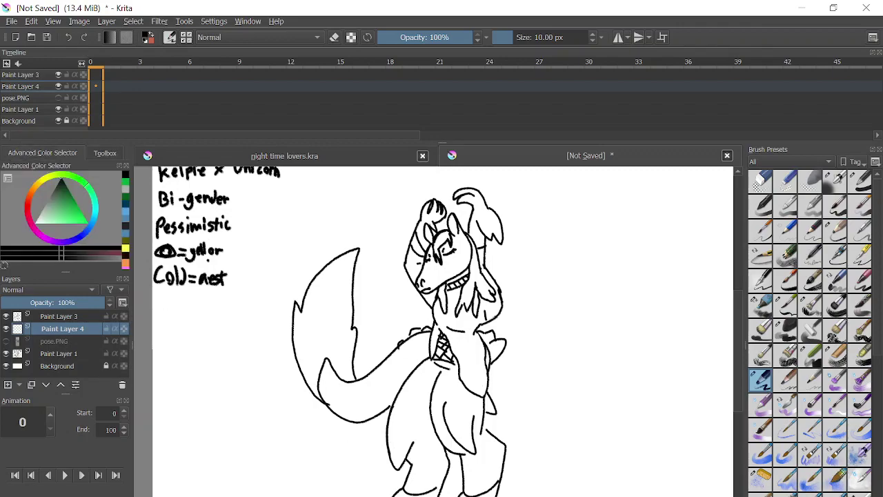
- Switch to the browser and look through the kelpie myth image results for color references
{"action": "key", "text": "alt+Tab"}
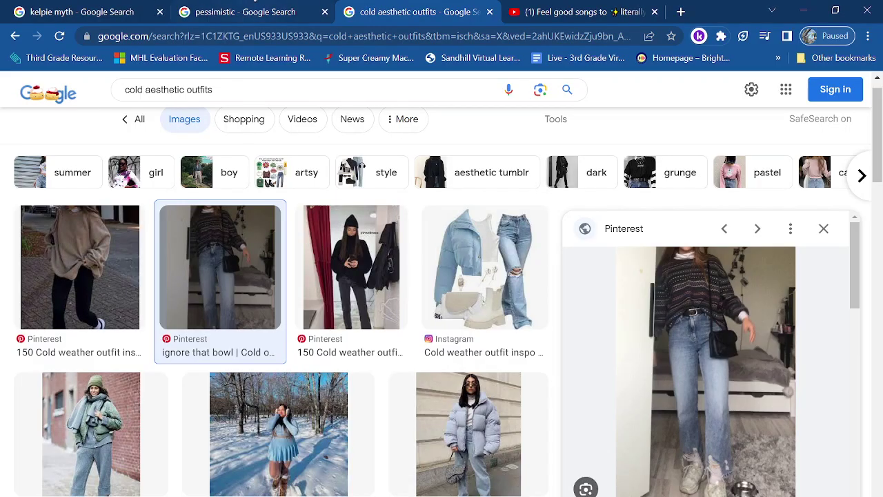
{"action": "left_click", "coordinate": [96, 4]}
{"action": "scroll", "coordinate": [225, 266], "scroll_direction": "down", "scroll_amount": 5}
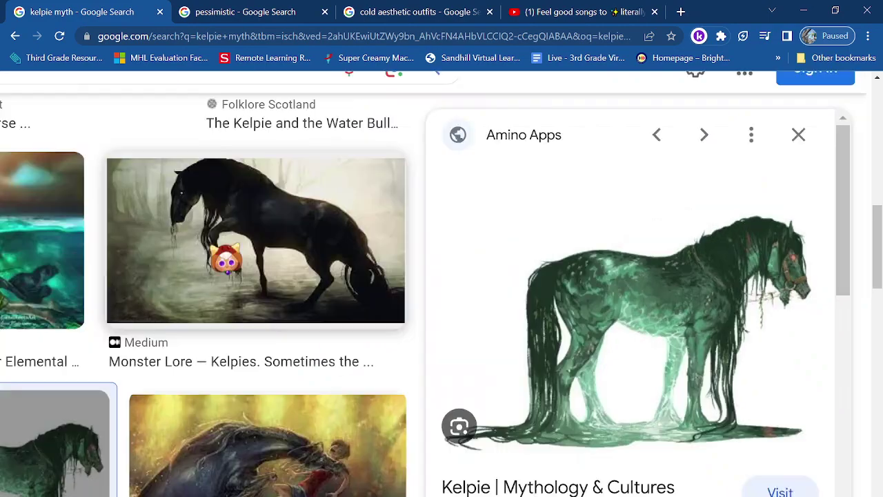
{"action": "scroll", "coordinate": [227, 260], "scroll_direction": "down", "scroll_amount": 3}
{"action": "scroll", "coordinate": [227, 260], "scroll_direction": "down", "scroll_amount": 4}
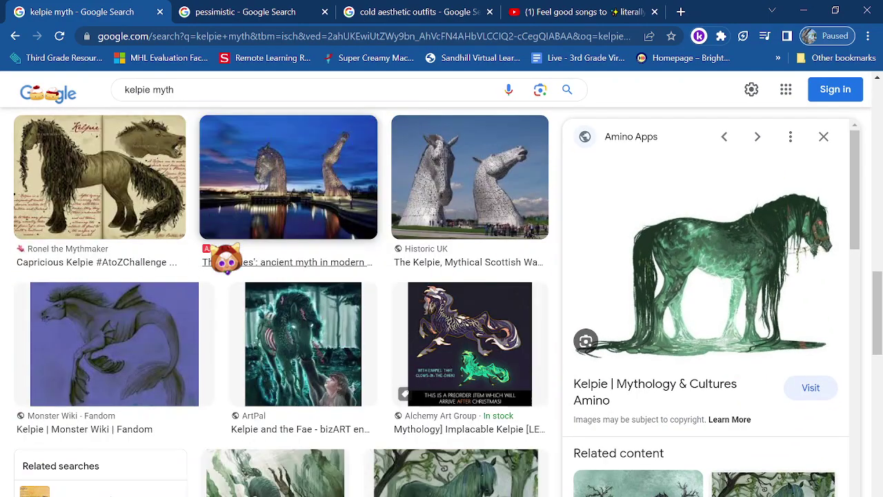
{"action": "scroll", "coordinate": [227, 259], "scroll_direction": "down", "scroll_amount": 1}
{"action": "scroll", "coordinate": [227, 259], "scroll_direction": "down", "scroll_amount": 2}
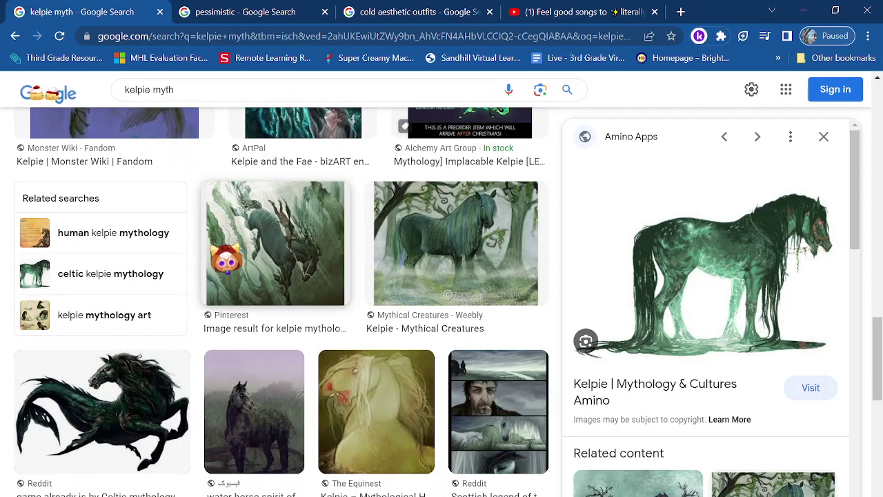
{"action": "scroll", "coordinate": [227, 260], "scroll_direction": "down", "scroll_amount": 3}
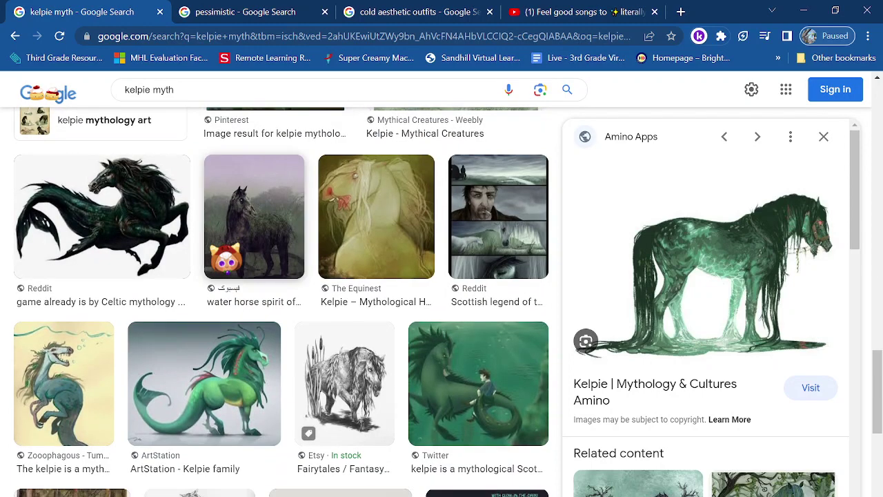
{"action": "scroll", "coordinate": [226, 260], "scroll_direction": "down", "scroll_amount": 2}
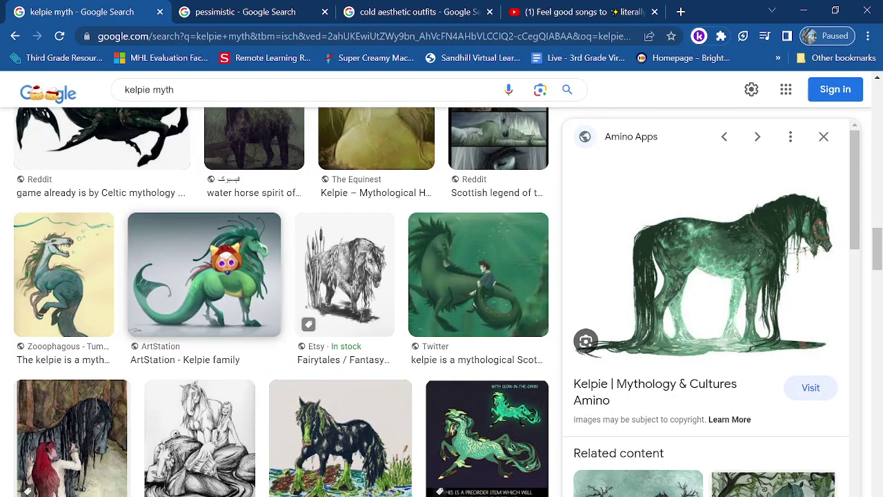
- Open the ArtStation Kelpie family image, look through more kelpie results, and return to Krita
{"action": "left_click", "coordinate": [227, 262]}
{"action": "scroll", "coordinate": [414, 311], "scroll_direction": "down", "scroll_amount": 4}
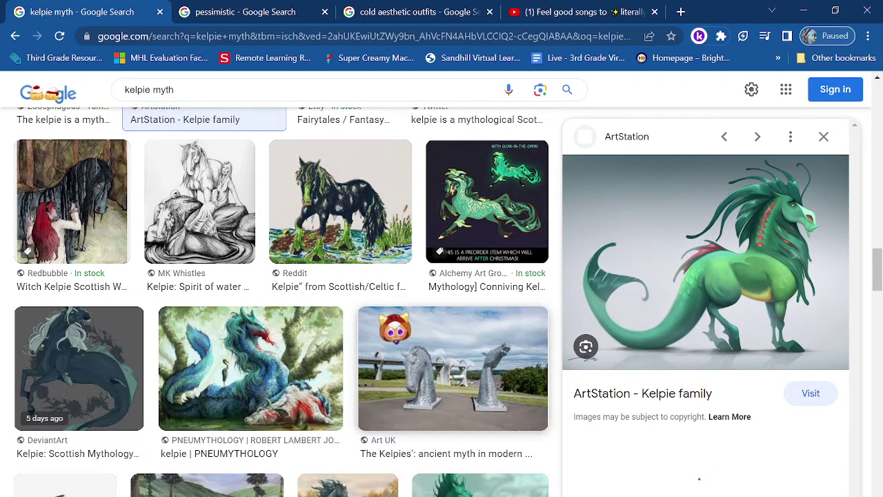
{"action": "scroll", "coordinate": [395, 329], "scroll_direction": "down", "scroll_amount": 3}
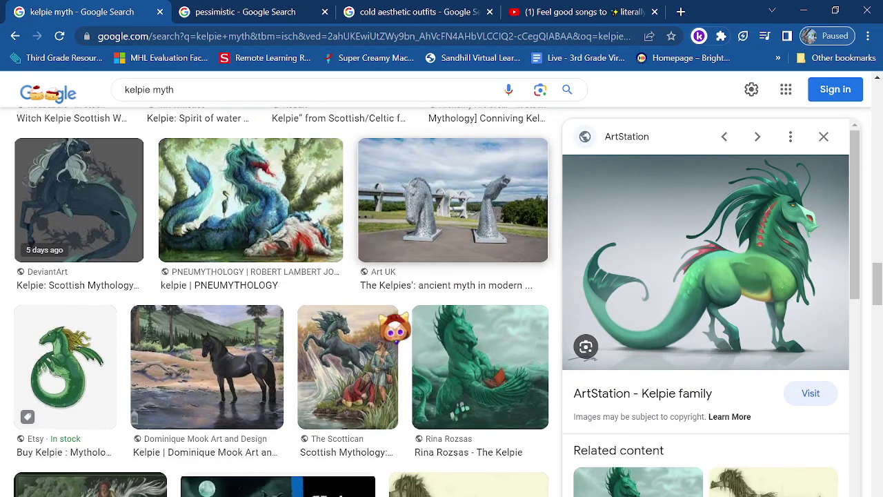
{"action": "scroll", "coordinate": [395, 330], "scroll_direction": "down", "scroll_amount": 3}
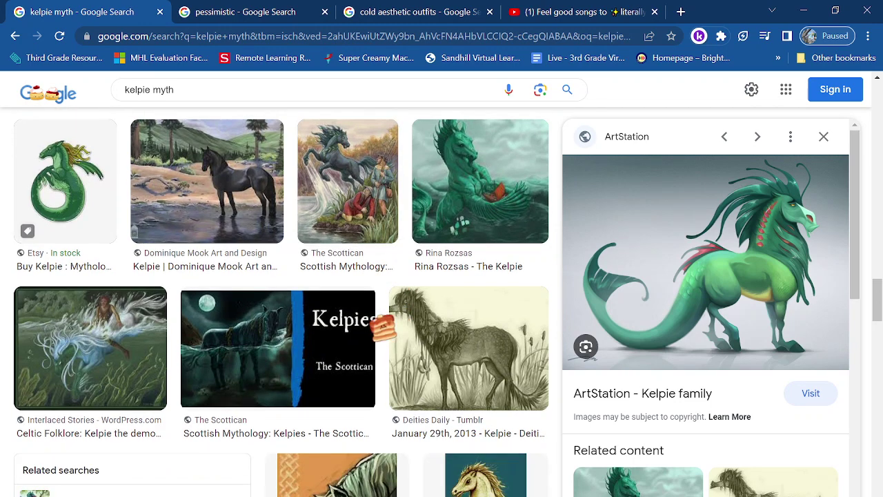
{"action": "scroll", "coordinate": [386, 328], "scroll_direction": "down", "scroll_amount": 3}
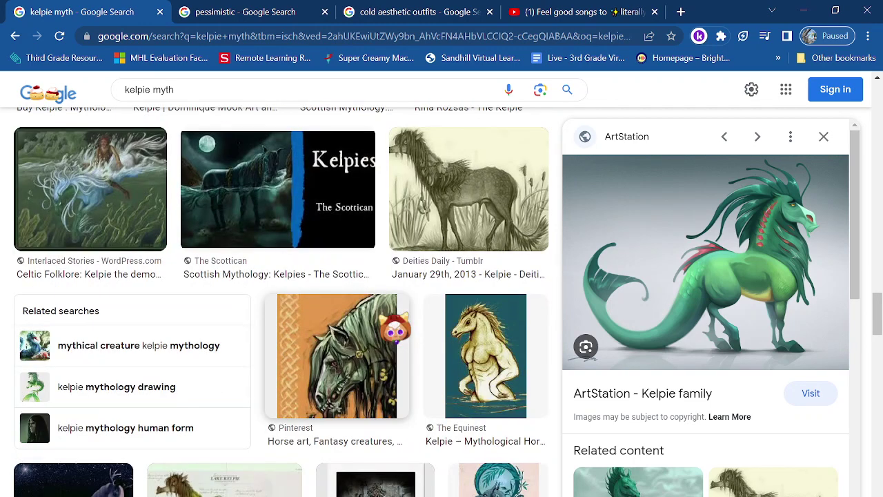
{"action": "scroll", "coordinate": [395, 330], "scroll_direction": "down", "scroll_amount": 2}
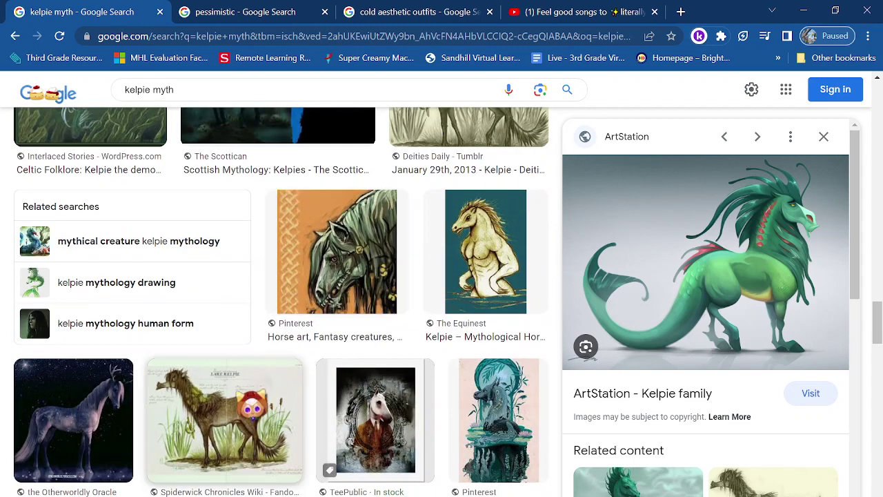
{"action": "scroll", "coordinate": [252, 407], "scroll_direction": "down", "scroll_amount": 1}
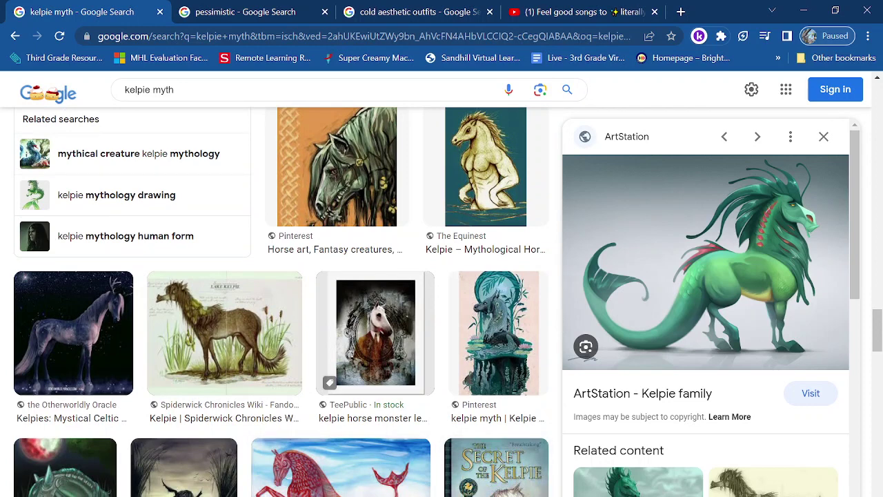
{"action": "mouse_move", "coordinate": [456, 496]}
{"action": "left_click", "coordinate": [455, 483]}
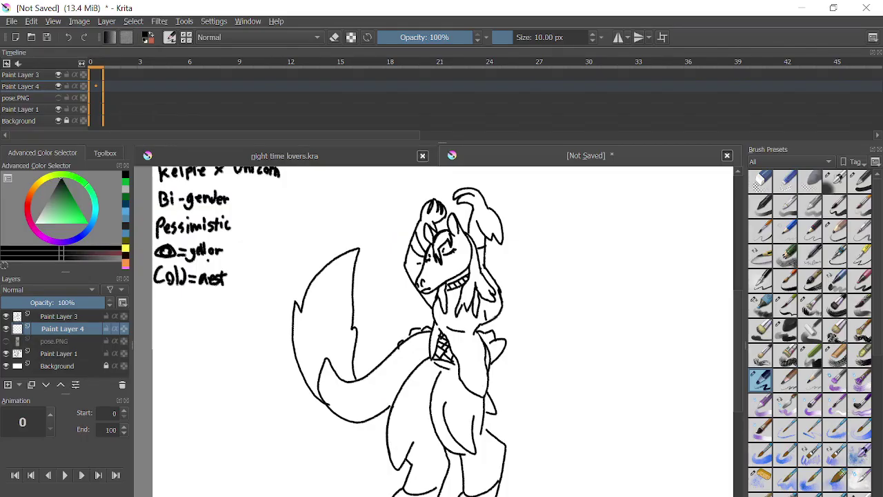
- Pick a medium mint green as the body color and set the brush size to 35.45 px
{"action": "left_click_drag", "start_coordinate": [57, 201], "coordinate": [60, 223]}
{"action": "left_click", "coordinate": [94, 198]}
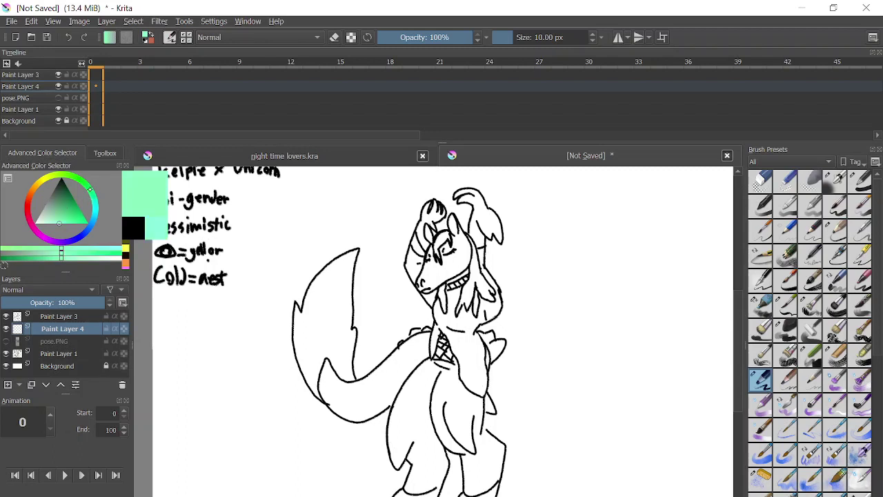
{"action": "left_click_drag", "start_coordinate": [62, 202], "coordinate": [61, 211]}
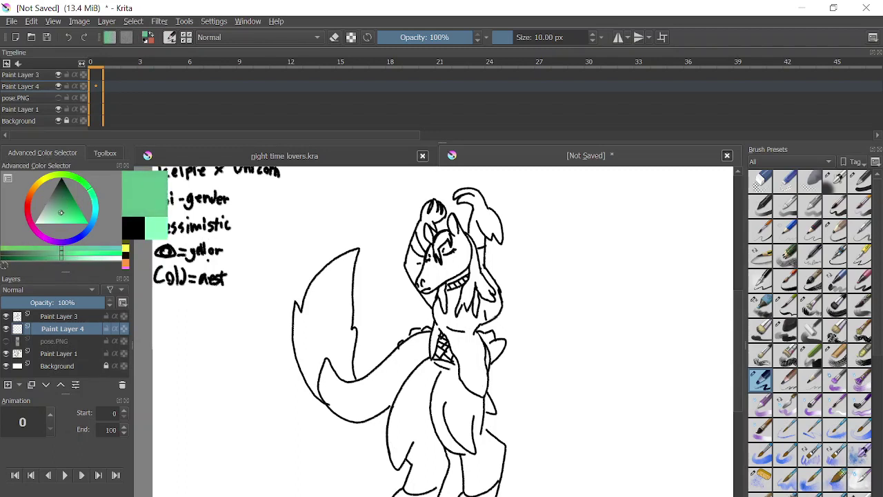
{"action": "left_click", "coordinate": [525, 32]}
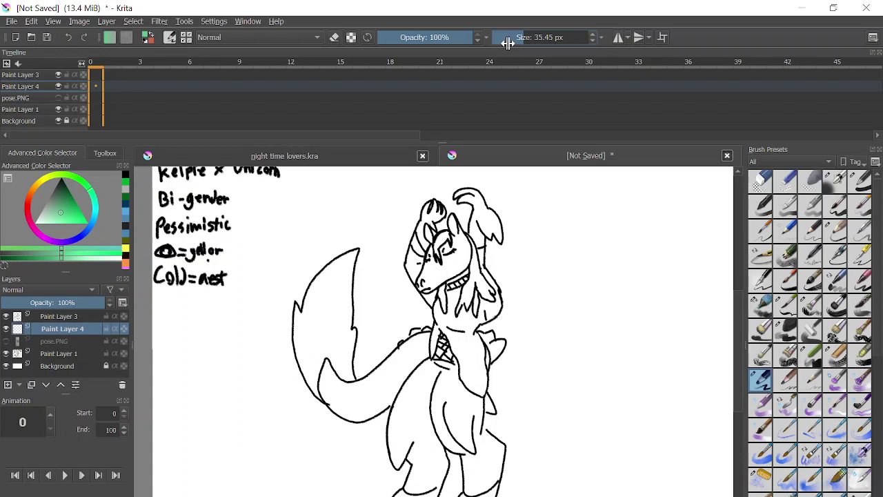
- Begin filling the face with green, switch to the previous brush preset, and undo the oversized stroke made with it
{"action": "mouse_move", "coordinate": [463, 284]}
{"action": "left_mouse_down"}
{"action": "mouse_move", "coordinate": [449, 262]}
{"action": "mouse_move", "coordinate": [476, 255]}
{"action": "mouse_move", "coordinate": [431, 276]}
{"action": "left_mouse_up"}
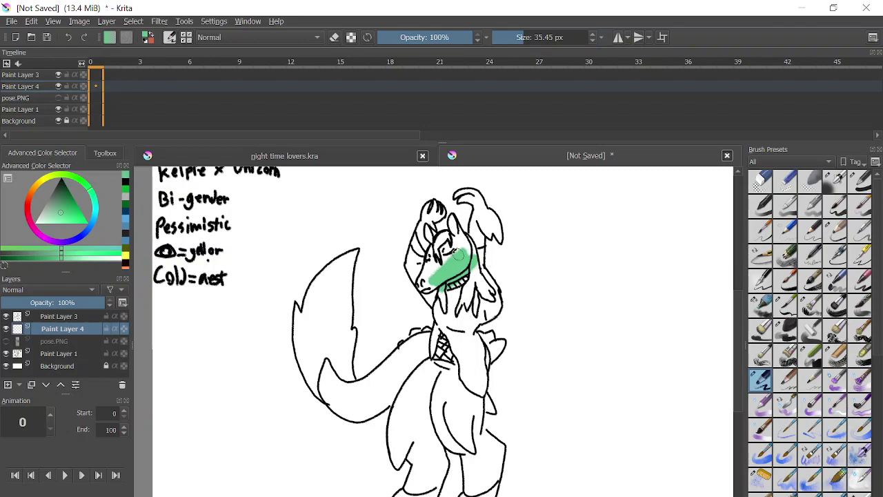
{"action": "scroll", "coordinate": [458, 255], "scroll_direction": "up", "scroll_amount": 5}
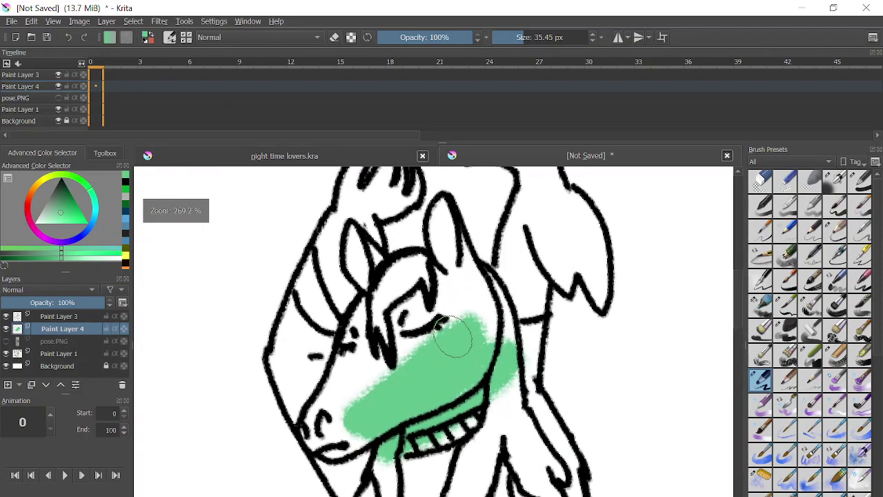
{"action": "mouse_move", "coordinate": [453, 336]}
{"action": "left_mouse_down"}
{"action": "mouse_move", "coordinate": [378, 387]}
{"action": "mouse_move", "coordinate": [379, 347]}
{"action": "mouse_move", "coordinate": [333, 440]}
{"action": "mouse_move", "coordinate": [373, 341]}
{"action": "mouse_move", "coordinate": [346, 362]}
{"action": "mouse_move", "coordinate": [385, 316]}
{"action": "mouse_move", "coordinate": [363, 315]}
{"action": "mouse_move", "coordinate": [389, 298]}
{"action": "mouse_move", "coordinate": [354, 337]}
{"action": "mouse_move", "coordinate": [412, 280]}
{"action": "mouse_move", "coordinate": [442, 298]}
{"action": "mouse_move", "coordinate": [406, 321]}
{"action": "mouse_move", "coordinate": [412, 376]}
{"action": "mouse_move", "coordinate": [455, 340]}
{"action": "mouse_move", "coordinate": [466, 375]}
{"action": "mouse_move", "coordinate": [390, 359]}
{"action": "left_mouse_up"}
{"action": "key", "text": "slash"}
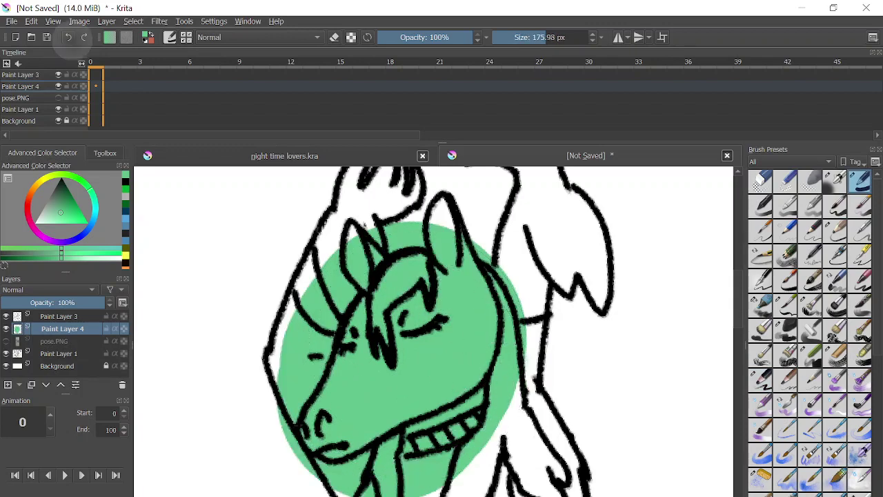
{"action": "key", "text": "ctrl+z"}
- Fill the rest of the head and the ears with green, reducing the brush size to 26.87 px
{"action": "left_click_drag", "start_coordinate": [535, 37], "coordinate": [521, 37]}
{"action": "mouse_move", "coordinate": [394, 365]}
{"action": "left_mouse_down"}
{"action": "mouse_move", "coordinate": [384, 404]}
{"action": "mouse_move", "coordinate": [353, 407]}
{"action": "mouse_move", "coordinate": [369, 429]}
{"action": "left_mouse_up"}
{"action": "left_click_drag", "start_coordinate": [532, 36], "coordinate": [521, 36]}
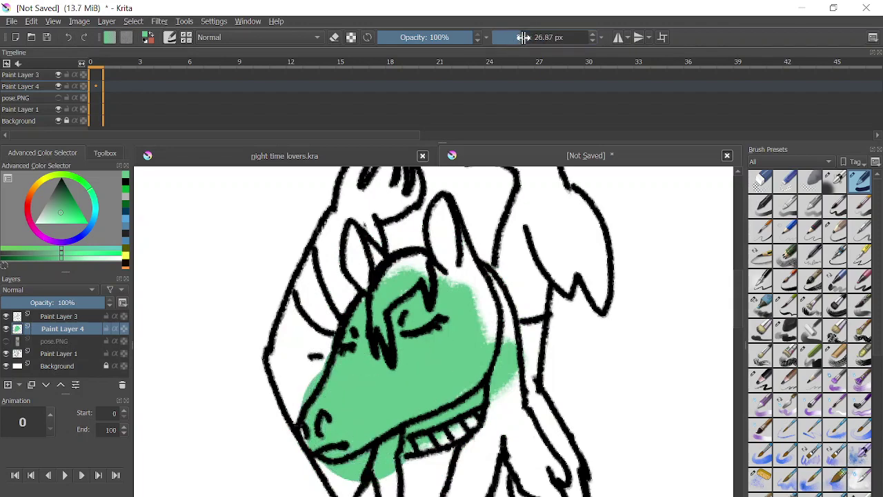
{"action": "mouse_move", "coordinate": [413, 271]}
{"action": "left_mouse_down"}
{"action": "mouse_move", "coordinate": [458, 288]}
{"action": "mouse_move", "coordinate": [471, 341]}
{"action": "mouse_move", "coordinate": [465, 322]}
{"action": "mouse_move", "coordinate": [480, 301]}
{"action": "mouse_move", "coordinate": [492, 349]}
{"action": "mouse_move", "coordinate": [490, 286]}
{"action": "mouse_move", "coordinate": [505, 326]}
{"action": "mouse_move", "coordinate": [505, 374]}
{"action": "mouse_move", "coordinate": [441, 239]}
{"action": "mouse_move", "coordinate": [459, 271]}
{"action": "mouse_move", "coordinate": [453, 246]}
{"action": "mouse_move", "coordinate": [457, 287]}
{"action": "left_mouse_up"}
{"action": "mouse_move", "coordinate": [399, 318]}
{"action": "left_mouse_down"}
{"action": "mouse_move", "coordinate": [368, 291]}
{"action": "mouse_move", "coordinate": [348, 242]}
{"action": "mouse_move", "coordinate": [384, 275]}
{"action": "left_mouse_up"}
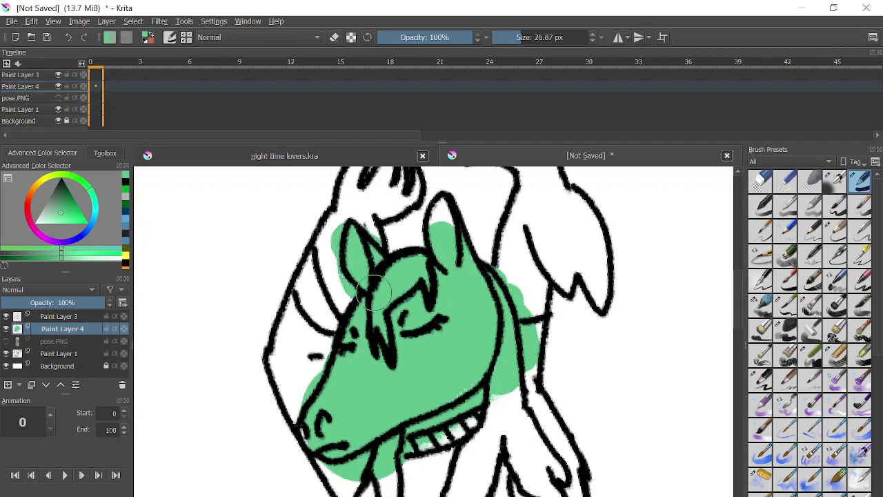
- Fill the raised arm beside the muzzle and the neck around the choker with green
{"action": "mouse_move", "coordinate": [325, 361]}
{"action": "left_mouse_down"}
{"action": "mouse_move", "coordinate": [346, 358]}
{"action": "mouse_move", "coordinate": [341, 314]}
{"action": "mouse_move", "coordinate": [311, 384]}
{"action": "mouse_move", "coordinate": [340, 279]}
{"action": "mouse_move", "coordinate": [308, 350]}
{"action": "mouse_move", "coordinate": [339, 256]}
{"action": "mouse_move", "coordinate": [321, 325]}
{"action": "mouse_move", "coordinate": [310, 344]}
{"action": "mouse_move", "coordinate": [302, 335]}
{"action": "mouse_move", "coordinate": [327, 256]}
{"action": "mouse_move", "coordinate": [354, 215]}
{"action": "mouse_move", "coordinate": [347, 211]}
{"action": "mouse_move", "coordinate": [281, 357]}
{"action": "mouse_move", "coordinate": [341, 444]}
{"action": "left_mouse_up"}
{"action": "scroll", "coordinate": [353, 483], "scroll_direction": "down", "scroll_amount": 1}
{"action": "scroll", "coordinate": [352, 483], "scroll_direction": "down", "scroll_amount": 2}
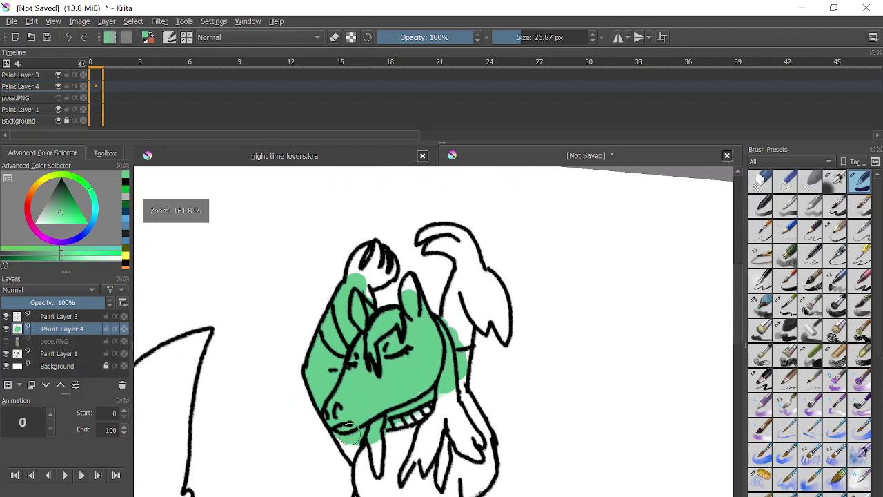
{"action": "mouse_move", "coordinate": [387, 422]}
{"action": "left_mouse_down"}
{"action": "mouse_move", "coordinate": [416, 402]}
{"action": "mouse_move", "coordinate": [397, 445]}
{"action": "mouse_move", "coordinate": [384, 448]}
{"action": "mouse_move", "coordinate": [404, 473]}
{"action": "mouse_move", "coordinate": [343, 431]}
{"action": "mouse_move", "coordinate": [375, 460]}
{"action": "left_mouse_up"}
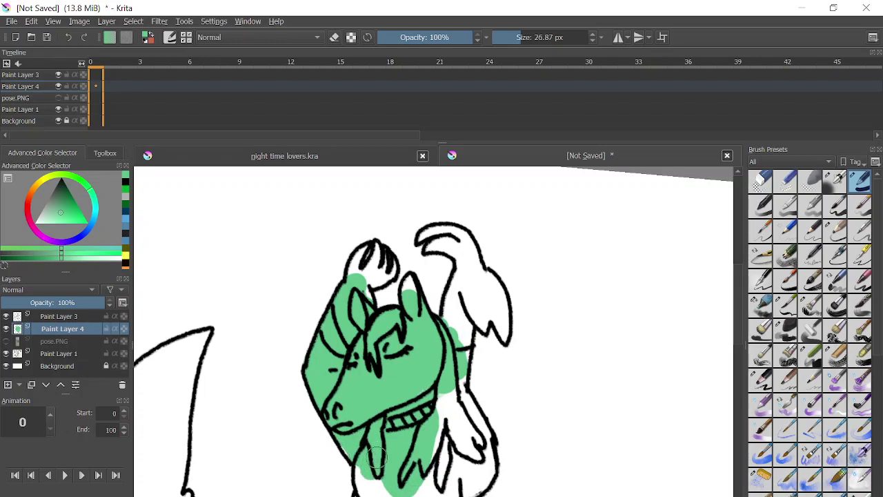
- Extend the green over the hair strands, upper chest and lower part of the arm behind the head
{"action": "scroll", "coordinate": [368, 324], "scroll_direction": "up", "scroll_amount": 3}
{"action": "mouse_move", "coordinate": [366, 323]}
{"action": "left_mouse_down"}
{"action": "mouse_move", "coordinate": [368, 376]}
{"action": "mouse_move", "coordinate": [397, 423]}
{"action": "mouse_move", "coordinate": [439, 447]}
{"action": "mouse_move", "coordinate": [498, 439]}
{"action": "mouse_move", "coordinate": [574, 396]}
{"action": "mouse_move", "coordinate": [565, 281]}
{"action": "mouse_move", "coordinate": [504, 416]}
{"action": "mouse_move", "coordinate": [537, 405]}
{"action": "mouse_move", "coordinate": [531, 357]}
{"action": "mouse_move", "coordinate": [532, 404]}
{"action": "mouse_move", "coordinate": [498, 375]}
{"action": "mouse_move", "coordinate": [503, 413]}
{"action": "left_mouse_up"}
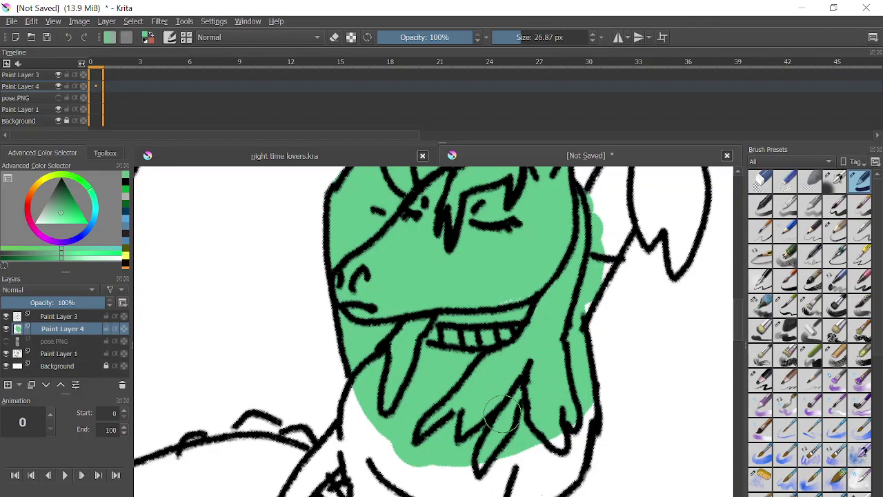
{"action": "scroll", "coordinate": [435, 331], "scroll_direction": "up", "scroll_amount": 2}
{"action": "mouse_move", "coordinate": [483, 308]}
{"action": "left_mouse_down"}
{"action": "mouse_move", "coordinate": [488, 253]}
{"action": "mouse_move", "coordinate": [514, 200]}
{"action": "mouse_move", "coordinate": [488, 295]}
{"action": "mouse_move", "coordinate": [495, 366]}
{"action": "left_mouse_up"}
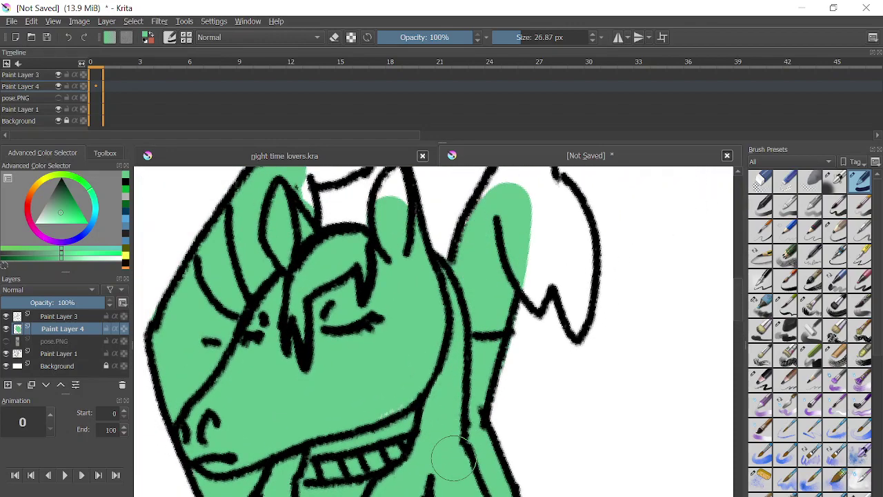
{"action": "scroll", "coordinate": [458, 471], "scroll_direction": "down", "scroll_amount": 1}
{"action": "scroll", "coordinate": [458, 472], "scroll_direction": "up", "scroll_amount": 1}
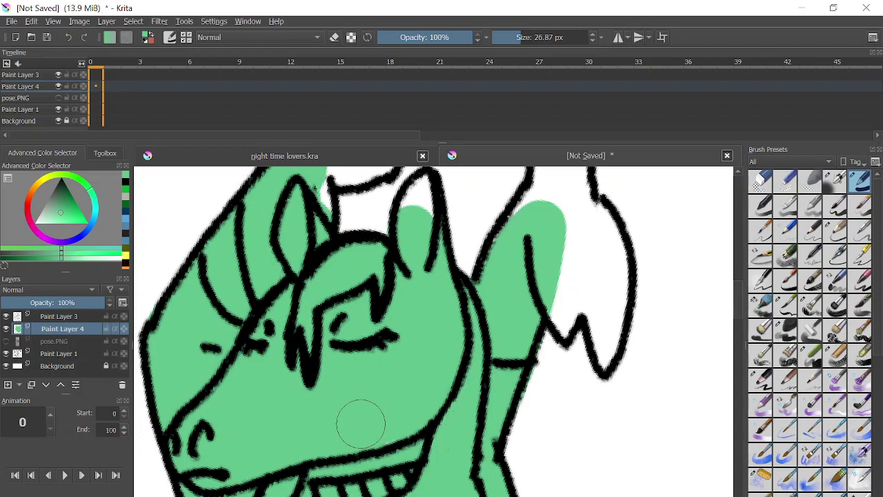
- Paint green over the palm of the hand above the ears and the upper sleeve of the other raised arm
{"action": "scroll", "coordinate": [361, 423], "scroll_direction": "up", "scroll_amount": 2}
{"action": "scroll", "coordinate": [360, 423], "scroll_direction": "down", "scroll_amount": 3}
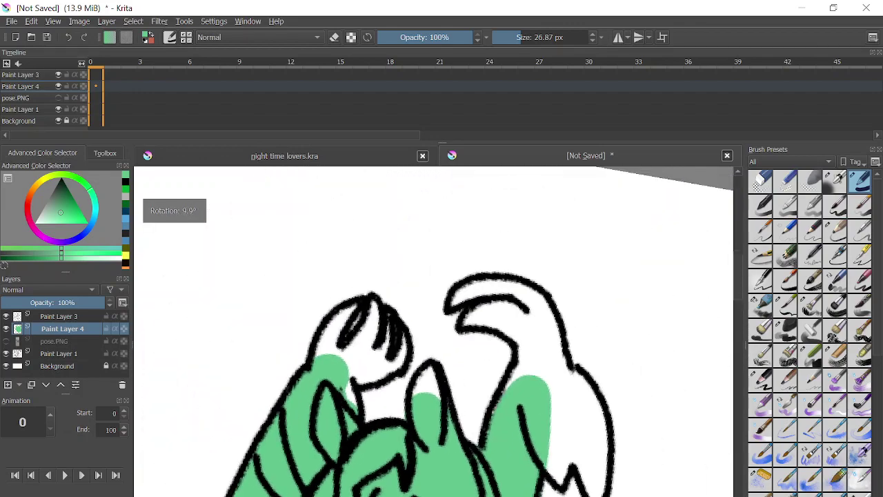
{"action": "mouse_move", "coordinate": [331, 364]}
{"action": "left_mouse_down"}
{"action": "mouse_move", "coordinate": [331, 405]}
{"action": "mouse_move", "coordinate": [367, 351]}
{"action": "mouse_move", "coordinate": [396, 355]}
{"action": "mouse_move", "coordinate": [354, 373]}
{"action": "left_mouse_up"}
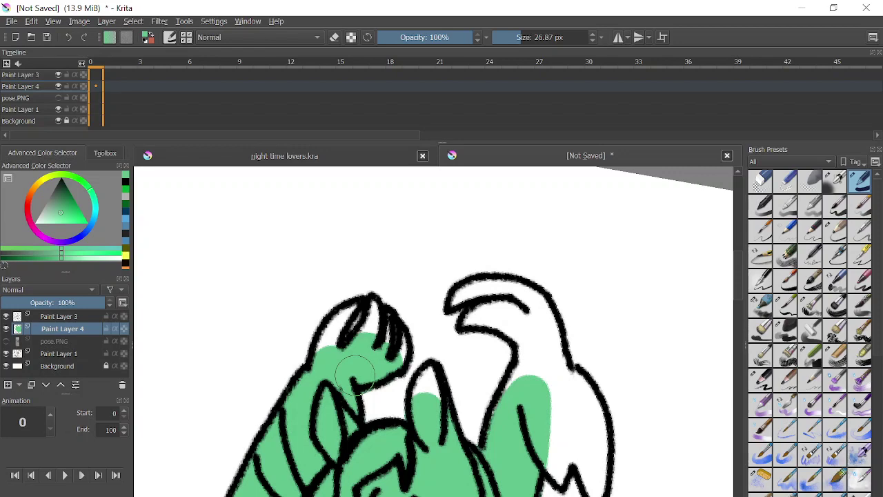
{"action": "key", "text": "plus"}
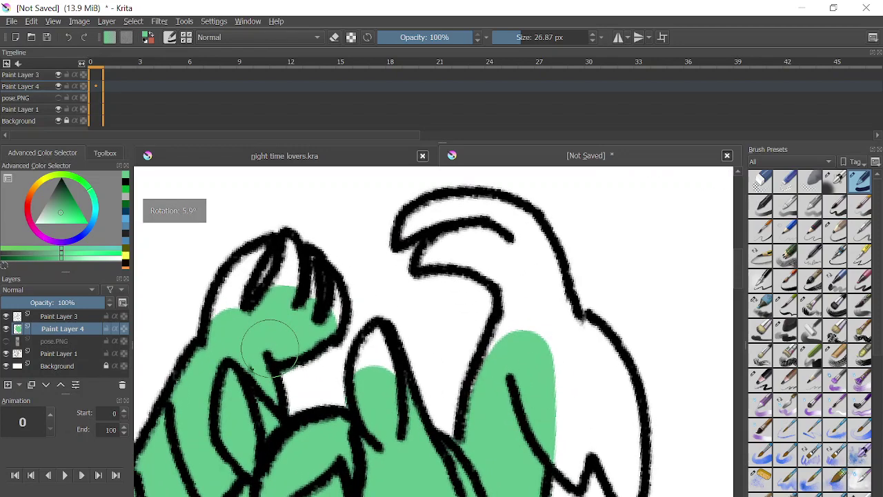
{"action": "mouse_move", "coordinate": [545, 376]}
{"action": "left_mouse_down"}
{"action": "mouse_move", "coordinate": [528, 325]}
{"action": "mouse_move", "coordinate": [523, 329]}
{"action": "left_mouse_up"}
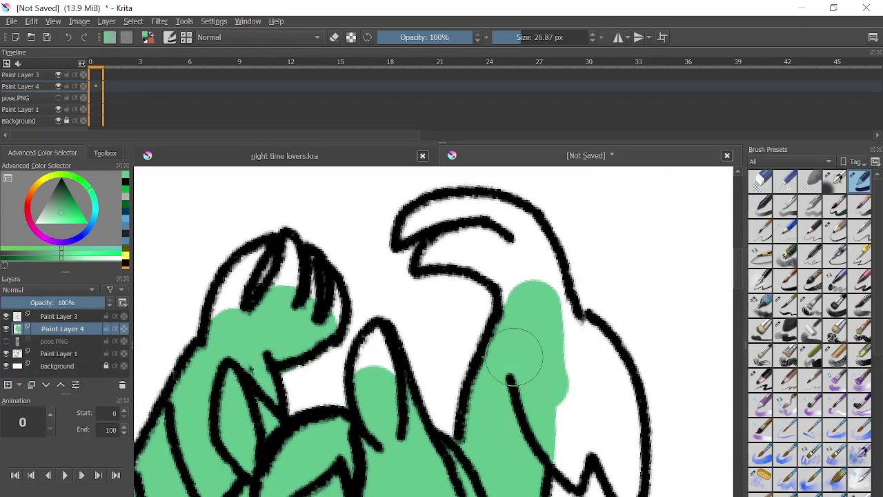
{"action": "mouse_move", "coordinate": [514, 357]}
{"action": "left_mouse_down"}
{"action": "mouse_move", "coordinate": [540, 376]}
{"action": "mouse_move", "coordinate": [547, 319]}
{"action": "mouse_move", "coordinate": [574, 347]}
{"action": "mouse_move", "coordinate": [599, 395]}
{"action": "mouse_move", "coordinate": [590, 354]}
{"action": "mouse_move", "coordinate": [615, 422]}
{"action": "left_mouse_up"}
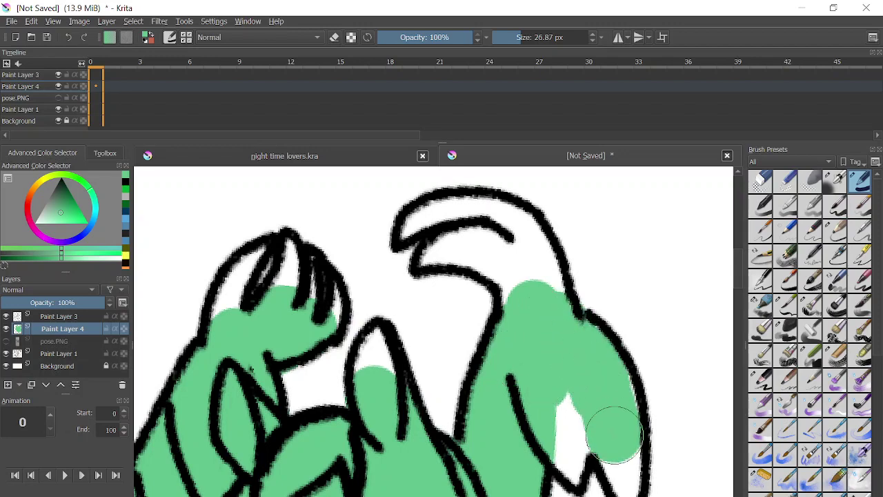
- Fill the rest of the raised arm's draped sleeve with green down to its pointed tips, using a 5.27 px brush
{"action": "left_click", "coordinate": [498, 37]}
{"action": "scroll", "coordinate": [513, 374], "scroll_direction": "up", "scroll_amount": 2}
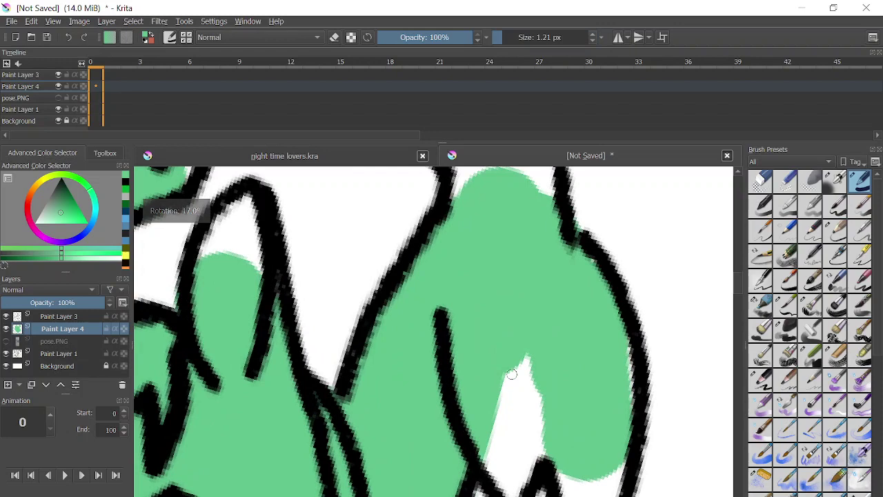
{"action": "left_click", "coordinate": [509, 38]}
{"action": "mouse_move", "coordinate": [518, 320]}
{"action": "left_mouse_down"}
{"action": "mouse_move", "coordinate": [524, 395]}
{"action": "mouse_move", "coordinate": [505, 386]}
{"action": "mouse_move", "coordinate": [490, 447]}
{"action": "left_mouse_up"}
{"action": "mouse_move", "coordinate": [504, 482]}
{"action": "left_mouse_down"}
{"action": "mouse_move", "coordinate": [534, 389]}
{"action": "mouse_move", "coordinate": [505, 480]}
{"action": "mouse_move", "coordinate": [537, 443]}
{"action": "mouse_move", "coordinate": [534, 419]}
{"action": "mouse_move", "coordinate": [514, 478]}
{"action": "mouse_move", "coordinate": [552, 461]}
{"action": "left_mouse_up"}
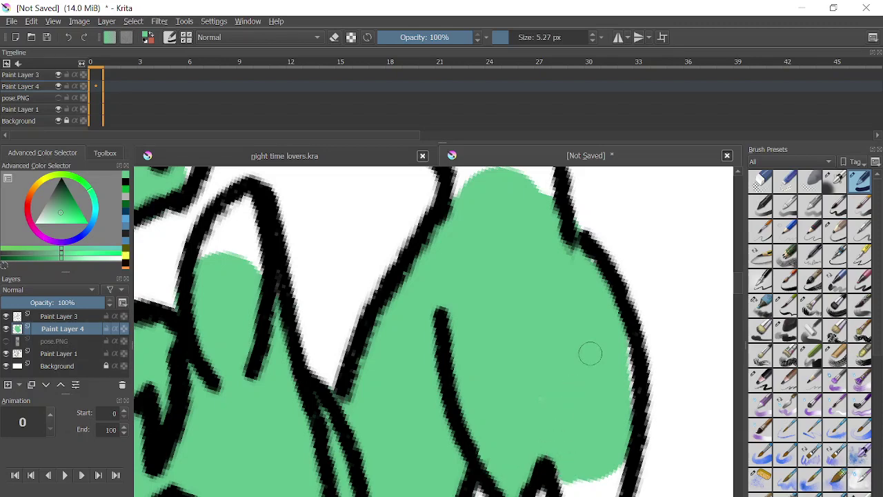
{"action": "mouse_move", "coordinate": [624, 405]}
{"action": "left_mouse_down"}
{"action": "mouse_move", "coordinate": [623, 432]}
{"action": "mouse_move", "coordinate": [593, 376]}
{"action": "left_mouse_up"}
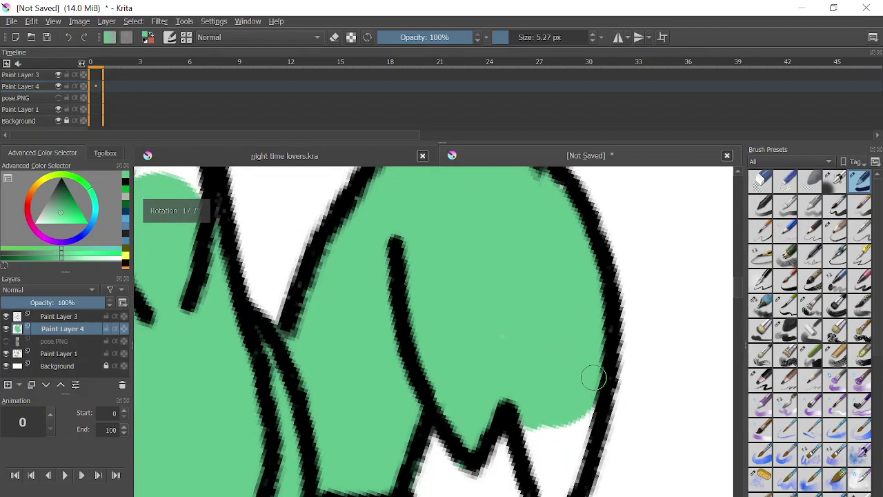
{"action": "mouse_move", "coordinate": [541, 431]}
{"action": "left_mouse_down"}
{"action": "mouse_move", "coordinate": [552, 496]}
{"action": "mouse_move", "coordinate": [561, 468]}
{"action": "mouse_move", "coordinate": [552, 398]}
{"action": "left_mouse_up"}
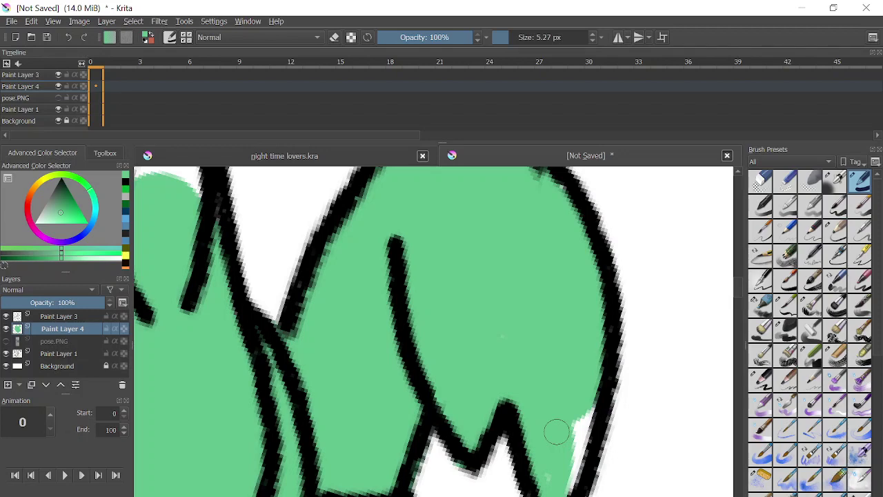
{"action": "mouse_move", "coordinate": [578, 388]}
{"action": "left_mouse_down"}
{"action": "mouse_move", "coordinate": [560, 482]}
{"action": "mouse_move", "coordinate": [581, 444]}
{"action": "mouse_move", "coordinate": [552, 490]}
{"action": "left_mouse_up"}
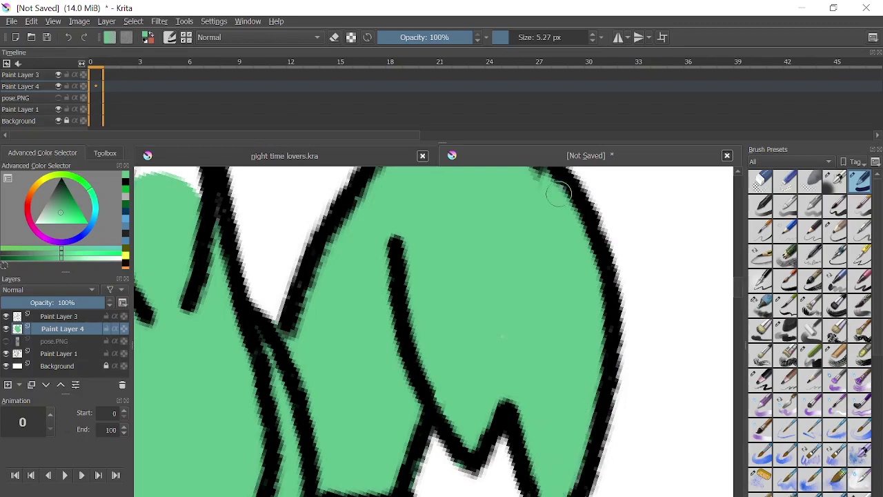
{"action": "left_click_drag", "start_coordinate": [557, 194], "coordinate": [569, 217]}
{"action": "scroll", "coordinate": [472, 345], "scroll_direction": "down", "scroll_amount": 4}
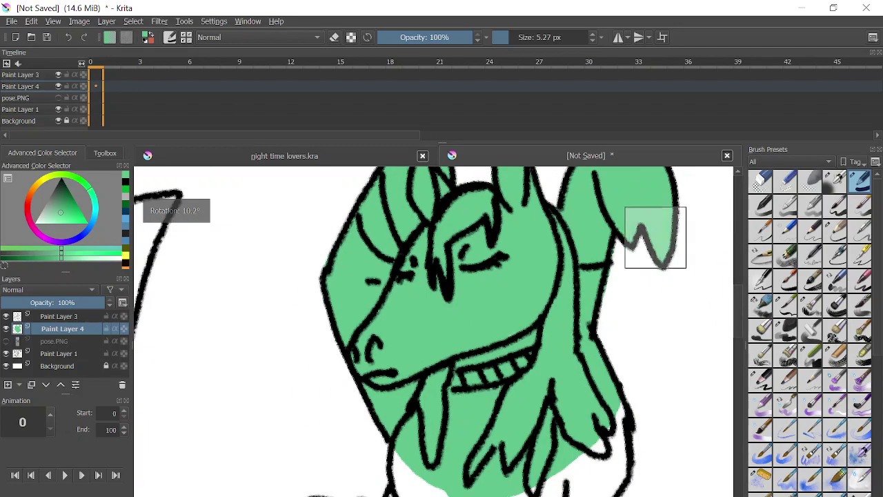
- Run a thin green stroke from chest to waist with a 3.05 px brush, and fill the chest below the hair with a larger brush
{"action": "scroll", "coordinate": [476, 414], "scroll_direction": "up", "scroll_amount": 1}
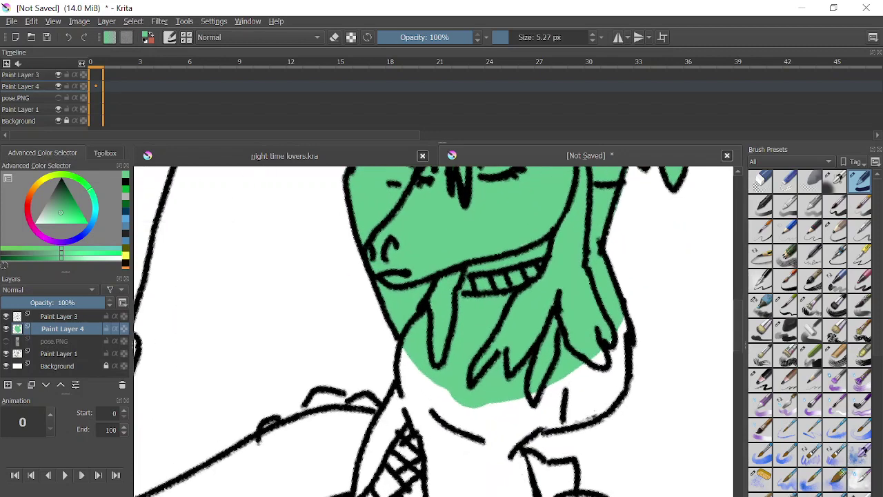
{"action": "left_click", "coordinate": [522, 33]}
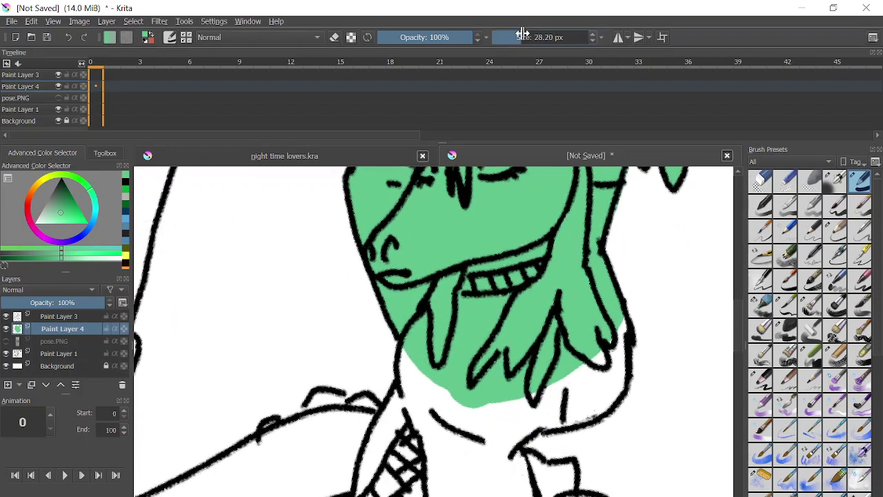
{"action": "left_click", "coordinate": [506, 40]}
{"action": "scroll", "coordinate": [516, 343], "scroll_direction": "down", "scroll_amount": 1}
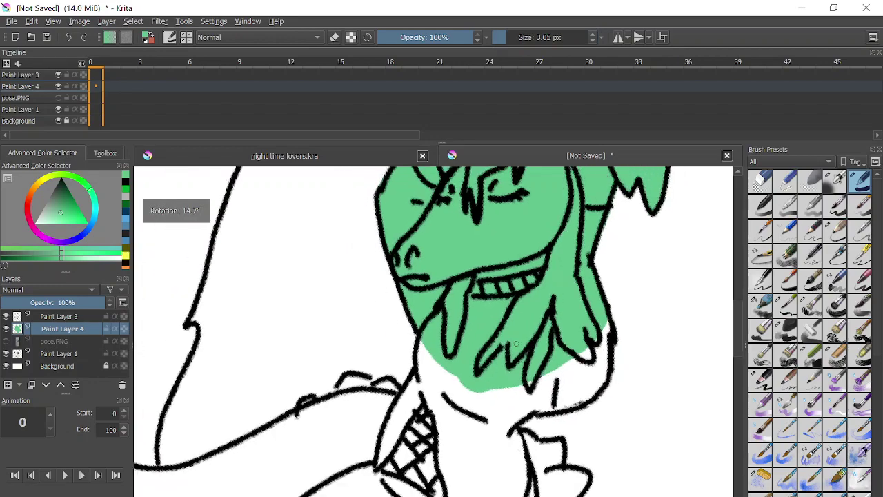
{"action": "scroll", "coordinate": [516, 344], "scroll_direction": "down", "scroll_amount": 2}
{"action": "scroll", "coordinate": [516, 343], "scroll_direction": "down", "scroll_amount": 1}
{"action": "scroll", "coordinate": [501, 323], "scroll_direction": "up", "scroll_amount": 2}
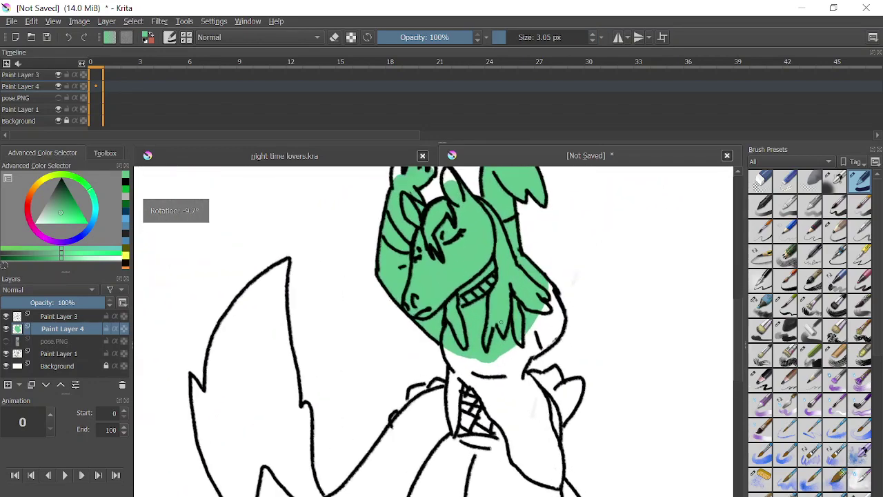
{"action": "scroll", "coordinate": [502, 322], "scroll_direction": "up", "scroll_amount": 1}
{"action": "mouse_move", "coordinate": [480, 357]}
{"action": "left_mouse_down"}
{"action": "mouse_move", "coordinate": [476, 379]}
{"action": "mouse_move", "coordinate": [478, 366]}
{"action": "left_mouse_up"}
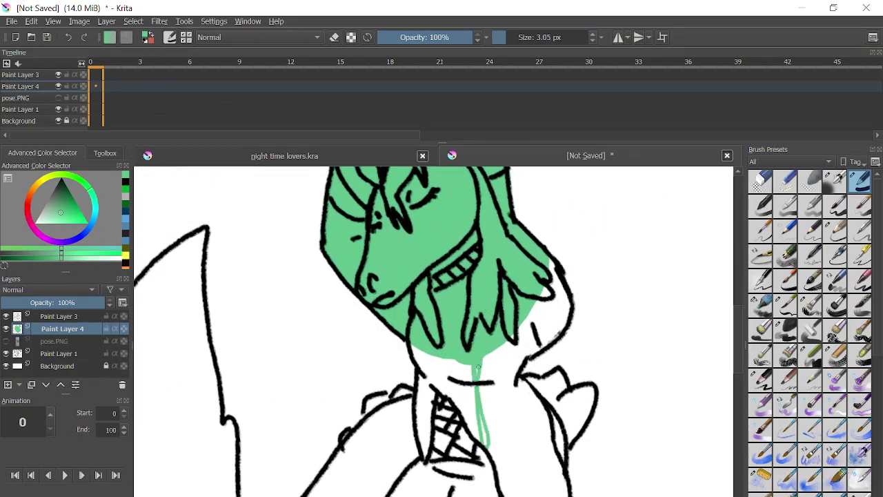
{"action": "left_click", "coordinate": [524, 38]}
{"action": "mouse_move", "coordinate": [458, 403]}
{"action": "left_mouse_down"}
{"action": "mouse_move", "coordinate": [471, 358]}
{"action": "mouse_move", "coordinate": [458, 387]}
{"action": "mouse_move", "coordinate": [428, 369]}
{"action": "mouse_move", "coordinate": [432, 358]}
{"action": "left_mouse_up"}
- Set the brush size to 9.61 px and fill the muzzle-side edge of the chest and the waist around the lattice panel with green
{"action": "left_click", "coordinate": [514, 36]}
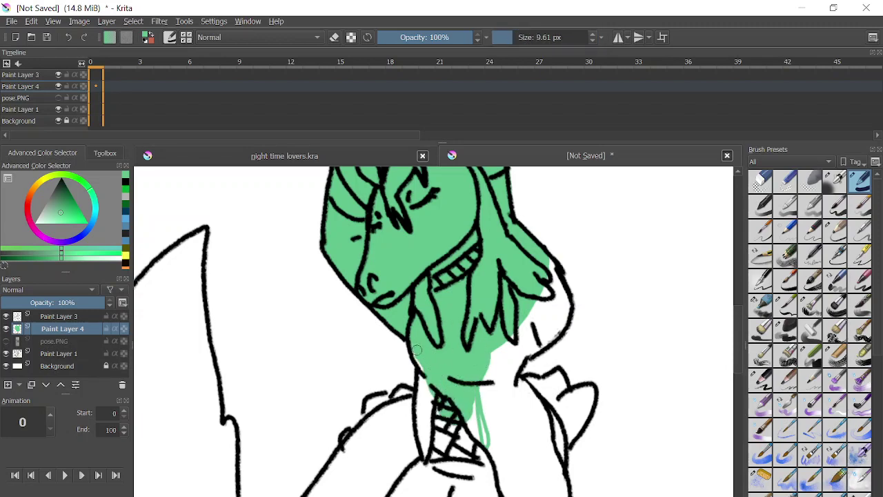
{"action": "scroll", "coordinate": [416, 351], "scroll_direction": "up", "scroll_amount": 5}
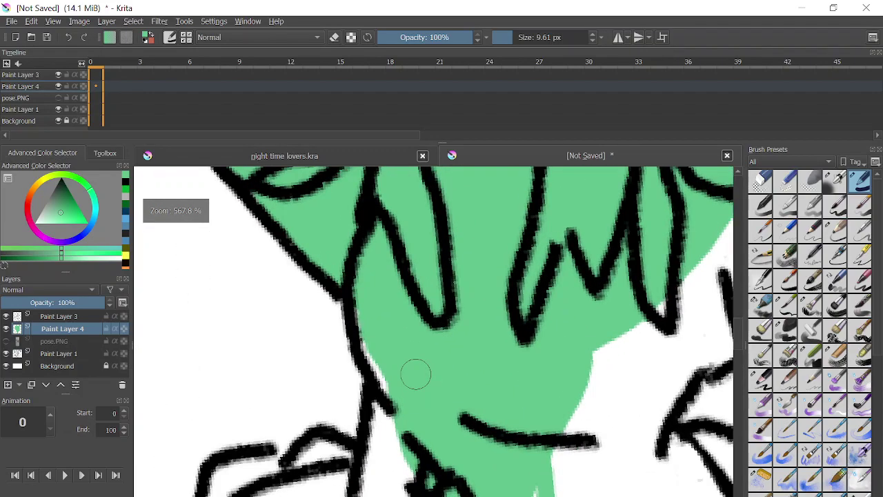
{"action": "mouse_move", "coordinate": [385, 322]}
{"action": "left_mouse_down"}
{"action": "mouse_move", "coordinate": [377, 366]}
{"action": "mouse_move", "coordinate": [371, 290]}
{"action": "left_mouse_up"}
{"action": "scroll", "coordinate": [383, 288], "scroll_direction": "down", "scroll_amount": 4}
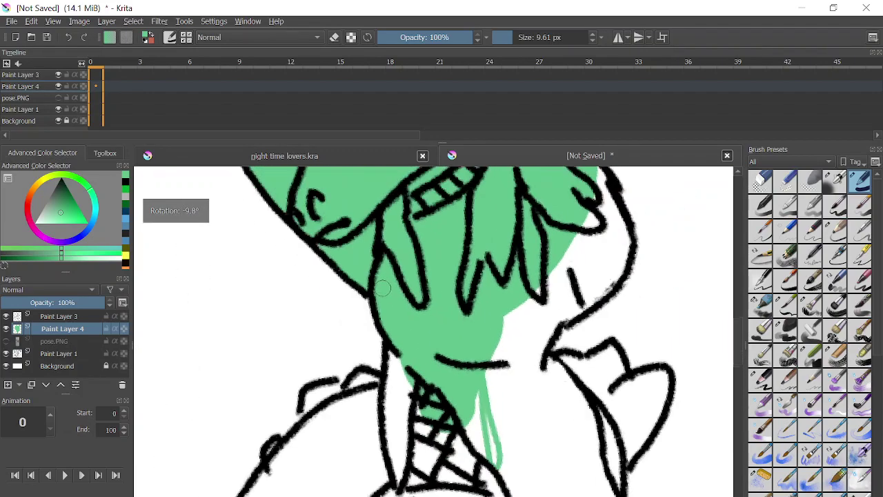
{"action": "scroll", "coordinate": [383, 289], "scroll_direction": "down", "scroll_amount": 1}
{"action": "mouse_move", "coordinate": [500, 403]}
{"action": "left_mouse_down"}
{"action": "mouse_move", "coordinate": [507, 459]}
{"action": "mouse_move", "coordinate": [476, 370]}
{"action": "mouse_move", "coordinate": [483, 490]}
{"action": "mouse_move", "coordinate": [466, 441]}
{"action": "mouse_move", "coordinate": [442, 476]}
{"action": "mouse_move", "coordinate": [434, 369]}
{"action": "mouse_move", "coordinate": [417, 461]}
{"action": "mouse_move", "coordinate": [400, 472]}
{"action": "mouse_move", "coordinate": [397, 347]}
{"action": "mouse_move", "coordinate": [415, 410]}
{"action": "mouse_move", "coordinate": [419, 364]}
{"action": "mouse_move", "coordinate": [419, 384]}
{"action": "mouse_move", "coordinate": [492, 344]}
{"action": "mouse_move", "coordinate": [500, 325]}
{"action": "mouse_move", "coordinate": [483, 408]}
{"action": "left_mouse_up"}
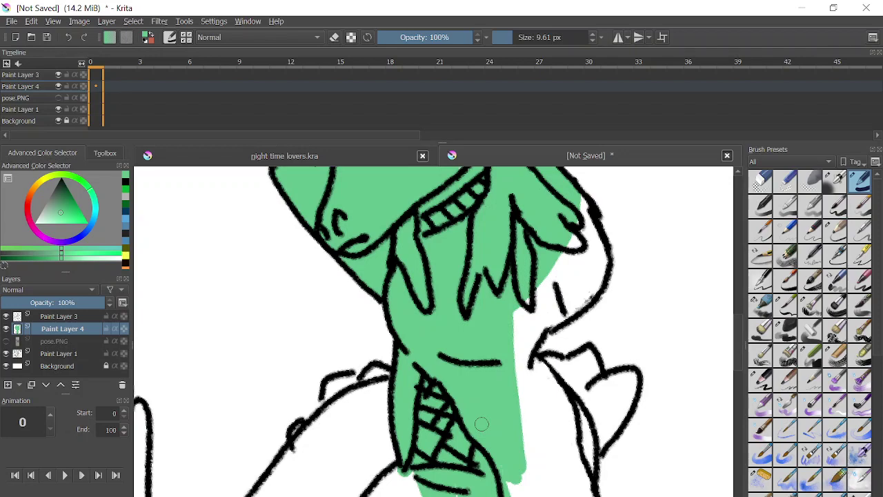
- Extend the green across the far side of the chest and around the hair tips to the outer outline
{"action": "mouse_move", "coordinate": [514, 469]}
{"action": "left_mouse_down"}
{"action": "mouse_move", "coordinate": [524, 291]}
{"action": "mouse_move", "coordinate": [521, 356]}
{"action": "mouse_move", "coordinate": [540, 318]}
{"action": "mouse_move", "coordinate": [519, 365]}
{"action": "mouse_move", "coordinate": [564, 285]}
{"action": "mouse_move", "coordinate": [549, 296]}
{"action": "mouse_move", "coordinate": [554, 281]}
{"action": "mouse_move", "coordinate": [547, 287]}
{"action": "mouse_move", "coordinate": [553, 313]}
{"action": "mouse_move", "coordinate": [576, 282]}
{"action": "mouse_move", "coordinate": [552, 316]}
{"action": "mouse_move", "coordinate": [561, 320]}
{"action": "mouse_move", "coordinate": [595, 272]}
{"action": "mouse_move", "coordinate": [570, 311]}
{"action": "mouse_move", "coordinate": [583, 280]}
{"action": "mouse_move", "coordinate": [580, 237]}
{"action": "left_mouse_up"}
{"action": "scroll", "coordinate": [580, 236], "scroll_direction": "up", "scroll_amount": 3}
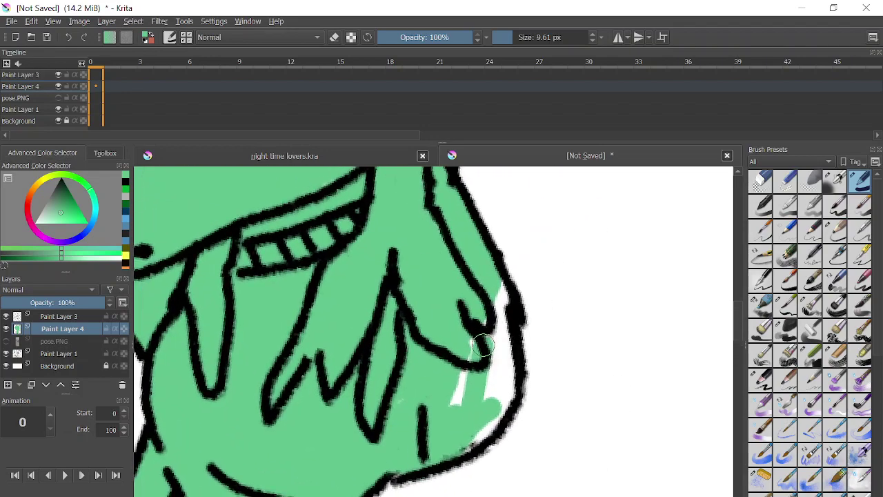
{"action": "mouse_move", "coordinate": [483, 345]}
{"action": "left_mouse_down"}
{"action": "mouse_move", "coordinate": [454, 408]}
{"action": "mouse_move", "coordinate": [497, 294]}
{"action": "mouse_move", "coordinate": [491, 397]}
{"action": "mouse_move", "coordinate": [502, 310]}
{"action": "mouse_move", "coordinate": [508, 381]}
{"action": "mouse_move", "coordinate": [514, 330]}
{"action": "mouse_move", "coordinate": [513, 316]}
{"action": "mouse_move", "coordinate": [507, 391]}
{"action": "mouse_move", "coordinate": [481, 438]}
{"action": "mouse_move", "coordinate": [444, 431]}
{"action": "left_mouse_up"}
{"action": "key", "text": "e"}
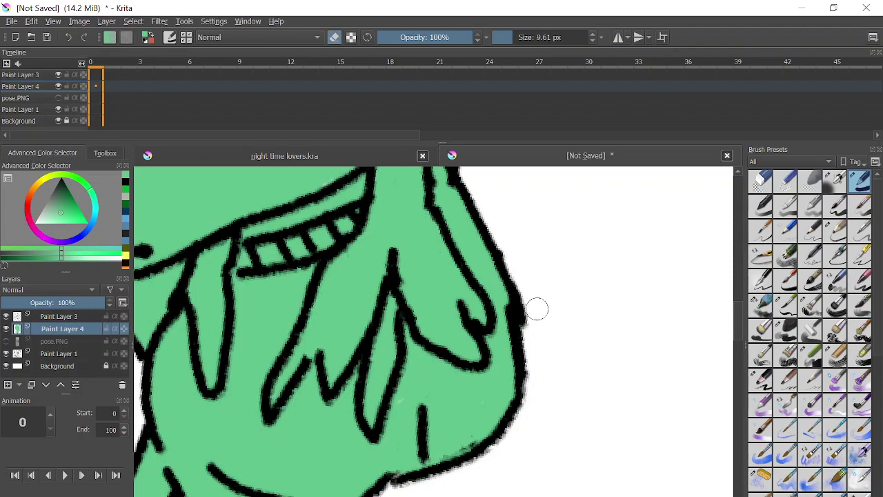
{"action": "scroll", "coordinate": [536, 309], "scroll_direction": "down", "scroll_amount": 3}
{"action": "key", "text": "e"}
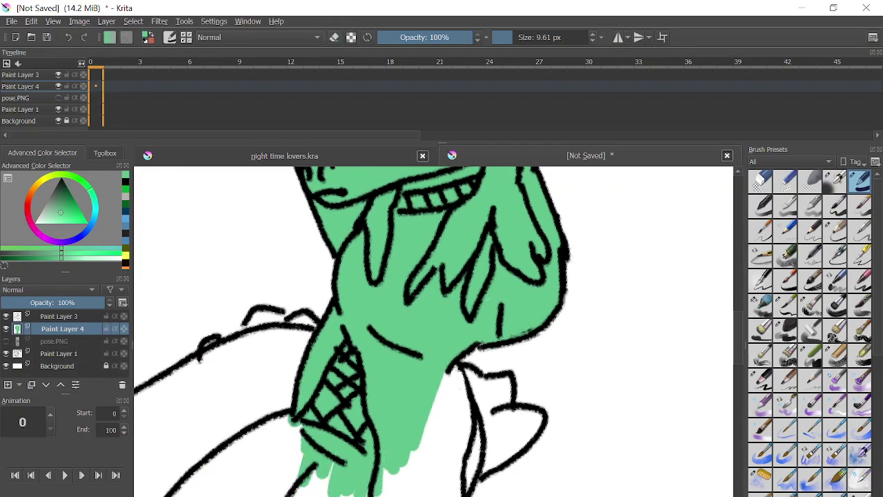
- Paint green over the hip and the upper parts of the back and front flaps below the waist
{"action": "mouse_move", "coordinate": [307, 486]}
{"action": "left_mouse_down"}
{"action": "mouse_move", "coordinate": [293, 448]}
{"action": "mouse_move", "coordinate": [289, 467]}
{"action": "mouse_move", "coordinate": [252, 414]}
{"action": "mouse_move", "coordinate": [232, 449]}
{"action": "mouse_move", "coordinate": [234, 489]}
{"action": "left_mouse_up"}
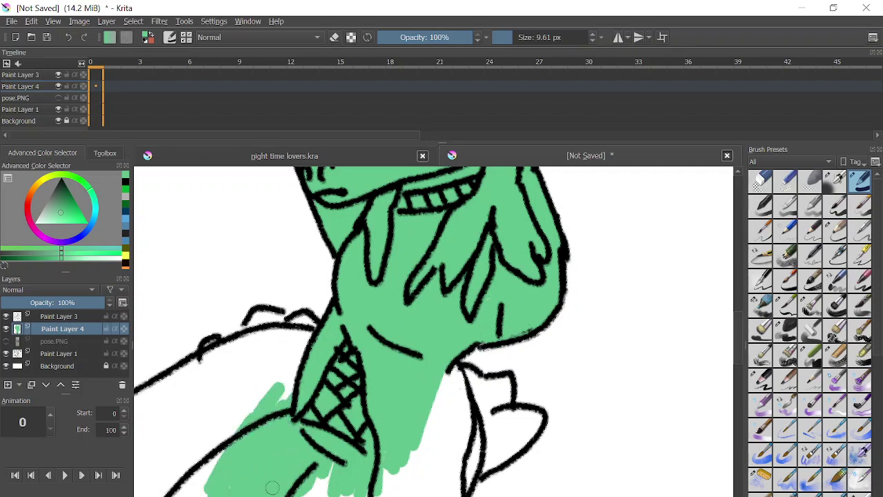
{"action": "scroll", "coordinate": [532, 222], "scroll_direction": "down", "scroll_amount": 2}
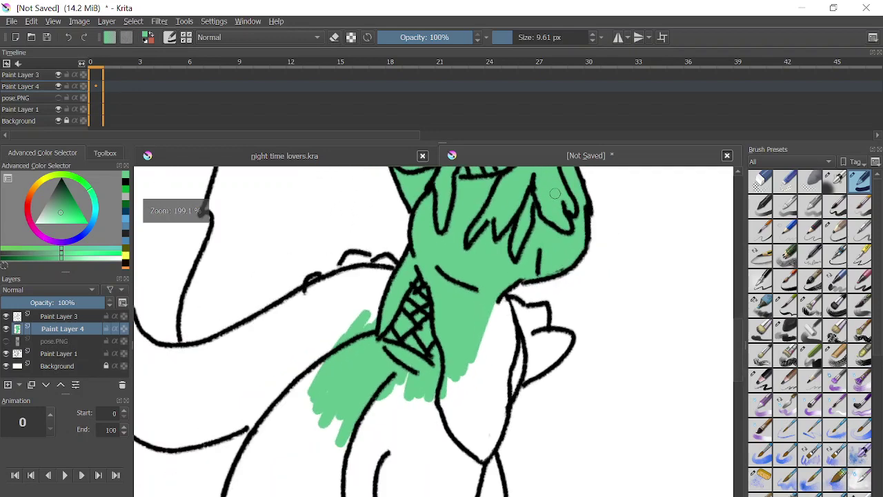
{"action": "mouse_move", "coordinate": [413, 331]}
{"action": "left_mouse_down"}
{"action": "mouse_move", "coordinate": [361, 374]}
{"action": "mouse_move", "coordinate": [362, 358]}
{"action": "mouse_move", "coordinate": [341, 390]}
{"action": "mouse_move", "coordinate": [351, 362]}
{"action": "mouse_move", "coordinate": [311, 386]}
{"action": "mouse_move", "coordinate": [296, 380]}
{"action": "mouse_move", "coordinate": [245, 438]}
{"action": "mouse_move", "coordinate": [247, 414]}
{"action": "mouse_move", "coordinate": [300, 360]}
{"action": "mouse_move", "coordinate": [237, 427]}
{"action": "mouse_move", "coordinate": [268, 375]}
{"action": "mouse_move", "coordinate": [296, 351]}
{"action": "mouse_move", "coordinate": [262, 391]}
{"action": "mouse_move", "coordinate": [331, 324]}
{"action": "mouse_move", "coordinate": [267, 400]}
{"action": "mouse_move", "coordinate": [294, 392]}
{"action": "mouse_move", "coordinate": [372, 325]}
{"action": "mouse_move", "coordinate": [342, 368]}
{"action": "left_mouse_up"}
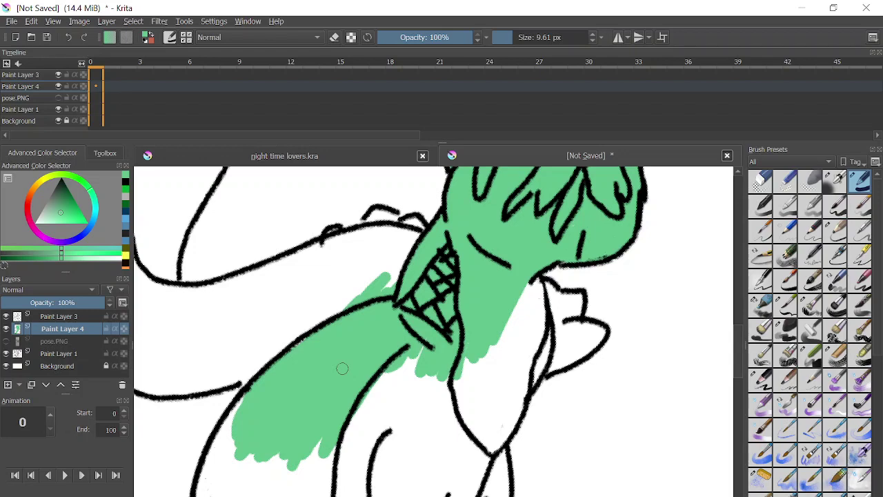
{"action": "mouse_move", "coordinate": [341, 348]}
{"action": "left_mouse_down"}
{"action": "mouse_move", "coordinate": [278, 458]}
{"action": "mouse_move", "coordinate": [280, 433]}
{"action": "mouse_move", "coordinate": [307, 404]}
{"action": "mouse_move", "coordinate": [311, 441]}
{"action": "mouse_move", "coordinate": [299, 482]}
{"action": "mouse_move", "coordinate": [380, 351]}
{"action": "mouse_move", "coordinate": [417, 316]}
{"action": "mouse_move", "coordinate": [394, 373]}
{"action": "mouse_move", "coordinate": [387, 352]}
{"action": "mouse_move", "coordinate": [411, 352]}
{"action": "mouse_move", "coordinate": [422, 364]}
{"action": "mouse_move", "coordinate": [435, 349]}
{"action": "mouse_move", "coordinate": [386, 409]}
{"action": "mouse_move", "coordinate": [426, 382]}
{"action": "mouse_move", "coordinate": [402, 391]}
{"action": "left_mouse_up"}
{"action": "mouse_move", "coordinate": [359, 413]}
{"action": "left_mouse_down"}
{"action": "mouse_move", "coordinate": [376, 472]}
{"action": "mouse_move", "coordinate": [421, 414]}
{"action": "mouse_move", "coordinate": [435, 364]}
{"action": "mouse_move", "coordinate": [437, 390]}
{"action": "mouse_move", "coordinate": [456, 386]}
{"action": "mouse_move", "coordinate": [476, 366]}
{"action": "mouse_move", "coordinate": [449, 448]}
{"action": "left_mouse_up"}
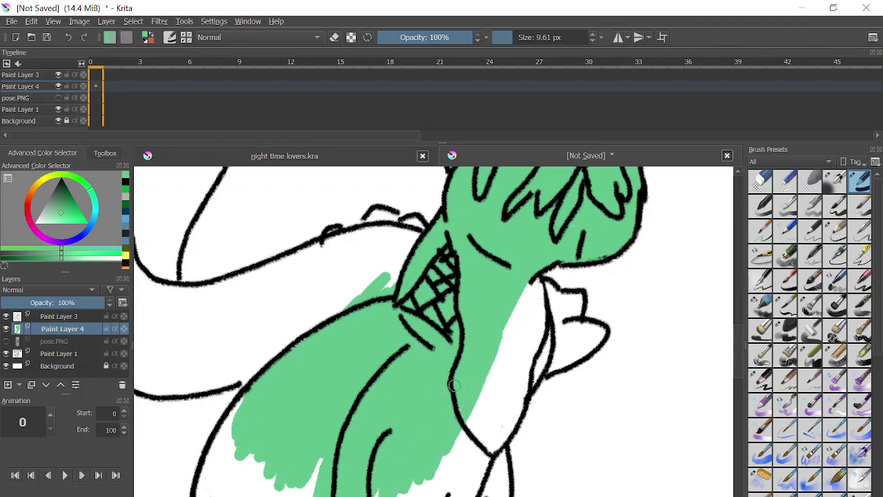
- Fill the back flap with green down to its pointed tip and erase the color spilled past its outer outline
{"action": "scroll", "coordinate": [471, 348], "scroll_direction": "down", "scroll_amount": 4}
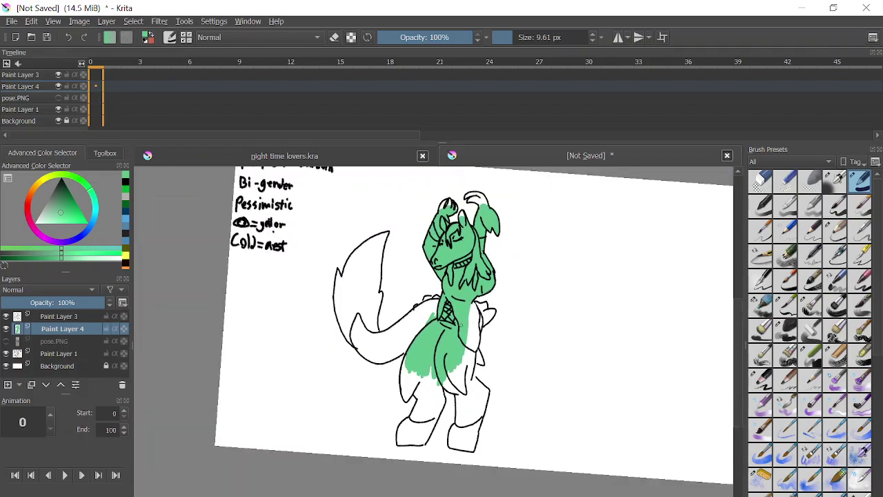
{"action": "scroll", "coordinate": [435, 373], "scroll_direction": "up", "scroll_amount": 5}
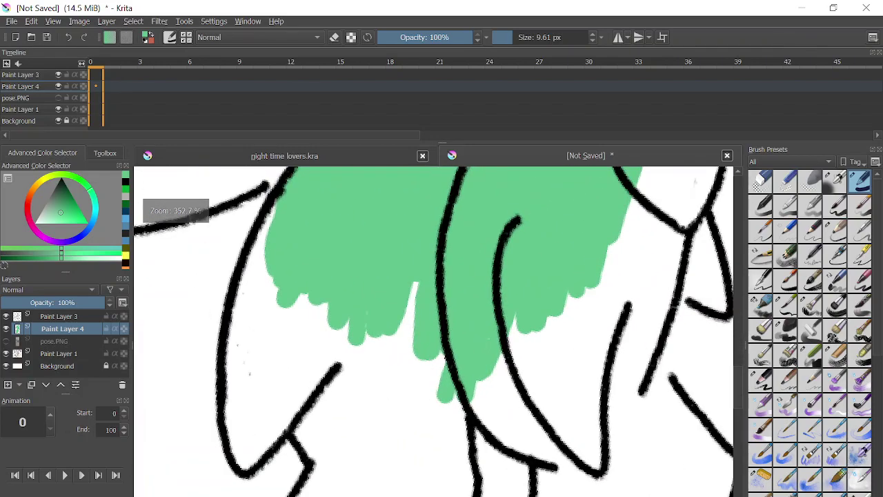
{"action": "mouse_move", "coordinate": [384, 259]}
{"action": "left_mouse_down"}
{"action": "mouse_move", "coordinate": [355, 414]}
{"action": "mouse_move", "coordinate": [361, 357]}
{"action": "mouse_move", "coordinate": [267, 384]}
{"action": "mouse_move", "coordinate": [252, 353]}
{"action": "left_mouse_up"}
{"action": "mouse_move", "coordinate": [275, 296]}
{"action": "left_mouse_down"}
{"action": "mouse_move", "coordinate": [281, 252]}
{"action": "mouse_move", "coordinate": [264, 244]}
{"action": "mouse_move", "coordinate": [219, 393]}
{"action": "mouse_move", "coordinate": [231, 359]}
{"action": "mouse_move", "coordinate": [238, 418]}
{"action": "mouse_move", "coordinate": [314, 365]}
{"action": "mouse_move", "coordinate": [297, 414]}
{"action": "mouse_move", "coordinate": [347, 340]}
{"action": "mouse_move", "coordinate": [269, 397]}
{"action": "mouse_move", "coordinate": [286, 286]}
{"action": "mouse_move", "coordinate": [246, 335]}
{"action": "mouse_move", "coordinate": [241, 394]}
{"action": "mouse_move", "coordinate": [301, 342]}
{"action": "mouse_move", "coordinate": [268, 421]}
{"action": "left_mouse_up"}
{"action": "key", "text": "e"}
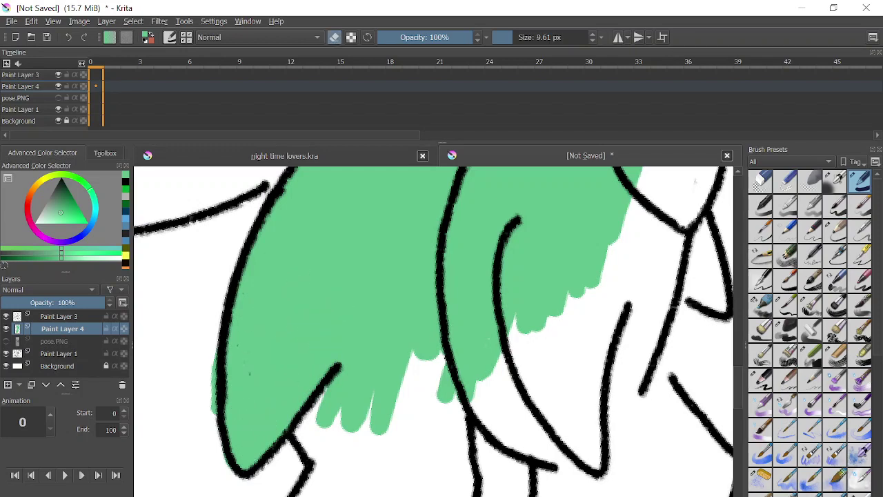
{"action": "left_click_drag", "start_coordinate": [216, 336], "coordinate": [202, 421]}
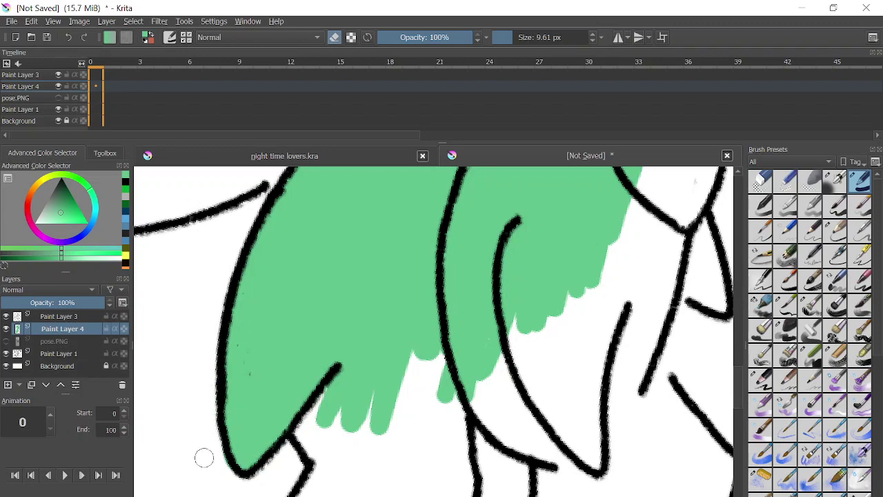
{"action": "key", "text": "e"}
- Fill the gap between the back flap and the front flap with green, continuing onto the upper leg
{"action": "left_click_drag", "start_coordinate": [491, 373], "coordinate": [501, 407]}
{"action": "left_click_drag", "start_coordinate": [388, 408], "coordinate": [378, 448]}
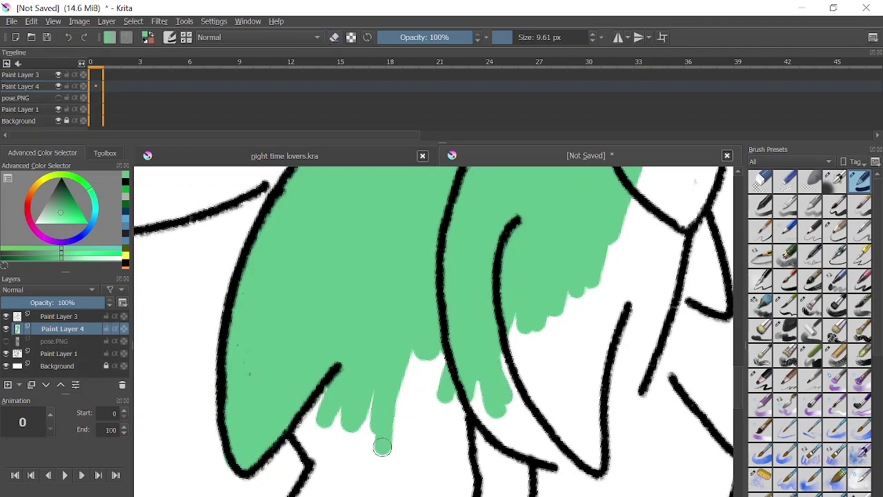
{"action": "mouse_move", "coordinate": [331, 386]}
{"action": "left_mouse_down"}
{"action": "mouse_move", "coordinate": [297, 438]}
{"action": "mouse_move", "coordinate": [334, 479]}
{"action": "mouse_move", "coordinate": [320, 461]}
{"action": "mouse_move", "coordinate": [327, 417]}
{"action": "mouse_move", "coordinate": [341, 412]}
{"action": "mouse_move", "coordinate": [294, 424]}
{"action": "mouse_move", "coordinate": [297, 436]}
{"action": "mouse_move", "coordinate": [311, 442]}
{"action": "mouse_move", "coordinate": [318, 485]}
{"action": "mouse_move", "coordinate": [339, 494]}
{"action": "mouse_move", "coordinate": [396, 488]}
{"action": "mouse_move", "coordinate": [453, 442]}
{"action": "mouse_move", "coordinate": [455, 403]}
{"action": "mouse_move", "coordinate": [436, 373]}
{"action": "mouse_move", "coordinate": [429, 331]}
{"action": "mouse_move", "coordinate": [345, 474]}
{"action": "mouse_move", "coordinate": [339, 440]}
{"action": "mouse_move", "coordinate": [327, 491]}
{"action": "mouse_move", "coordinate": [373, 468]}
{"action": "mouse_move", "coordinate": [352, 488]}
{"action": "mouse_move", "coordinate": [338, 494]}
{"action": "mouse_move", "coordinate": [465, 374]}
{"action": "mouse_move", "coordinate": [389, 440]}
{"action": "mouse_move", "coordinate": [372, 418]}
{"action": "mouse_move", "coordinate": [395, 421]}
{"action": "mouse_move", "coordinate": [404, 459]}
{"action": "mouse_move", "coordinate": [445, 435]}
{"action": "mouse_move", "coordinate": [407, 477]}
{"action": "mouse_move", "coordinate": [435, 441]}
{"action": "mouse_move", "coordinate": [377, 481]}
{"action": "left_mouse_up"}
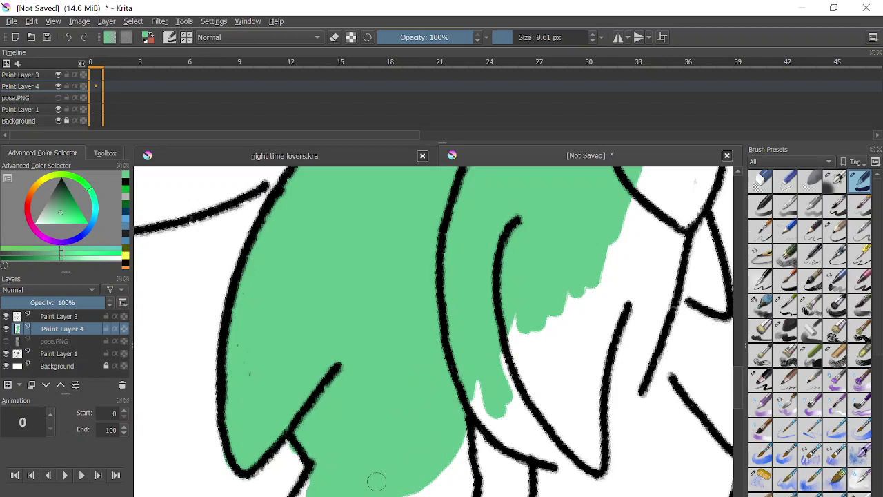
- Erase the stray green outside the outline in the notch between the back flap's tip and the leg
{"action": "scroll", "coordinate": [377, 481], "scroll_direction": "up", "scroll_amount": 2}
{"action": "left_click", "coordinate": [318, 38]}
{"action": "key", "text": "Escape"}
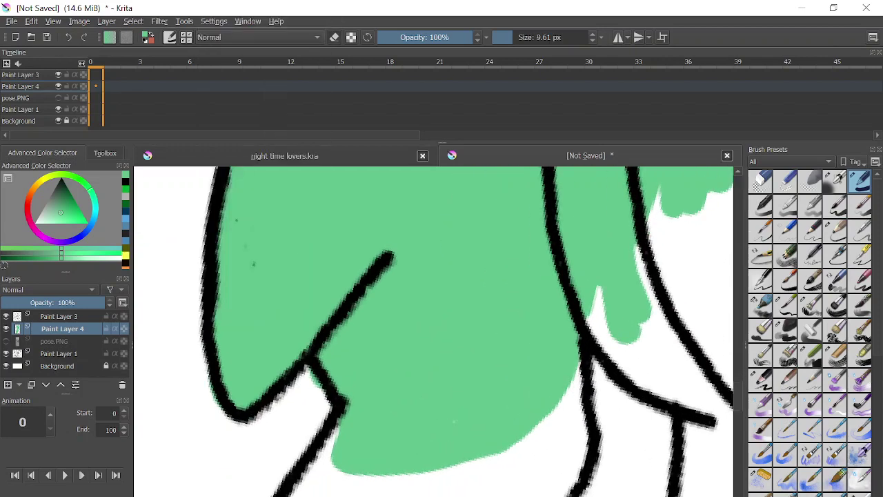
{"action": "left_click_drag", "start_coordinate": [323, 408], "coordinate": [310, 376]}
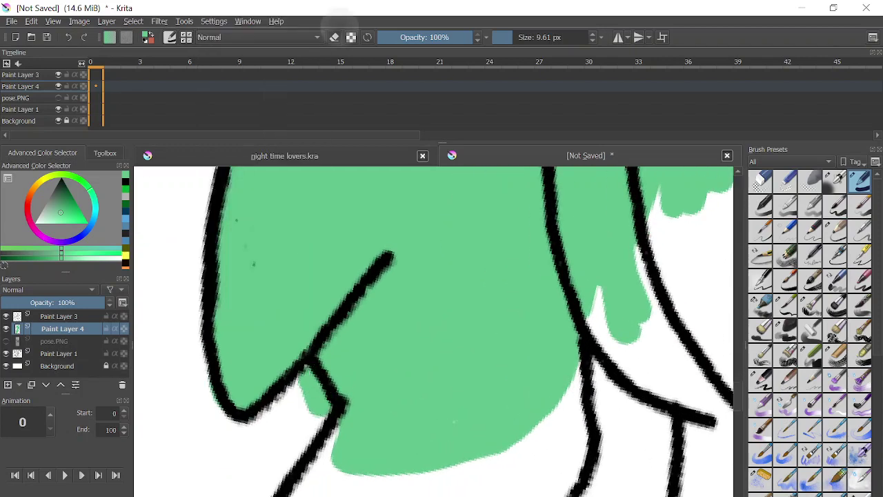
{"action": "left_click", "coordinate": [335, 37]}
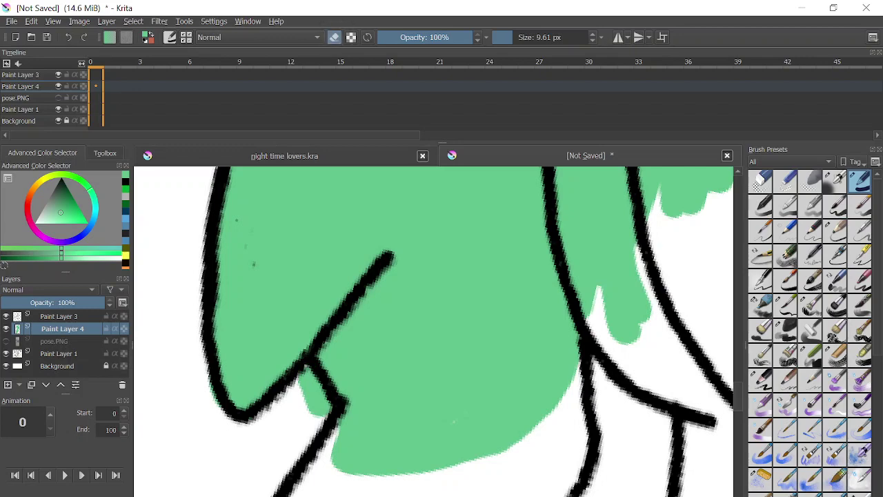
{"action": "left_click_drag", "start_coordinate": [307, 417], "coordinate": [309, 377]}
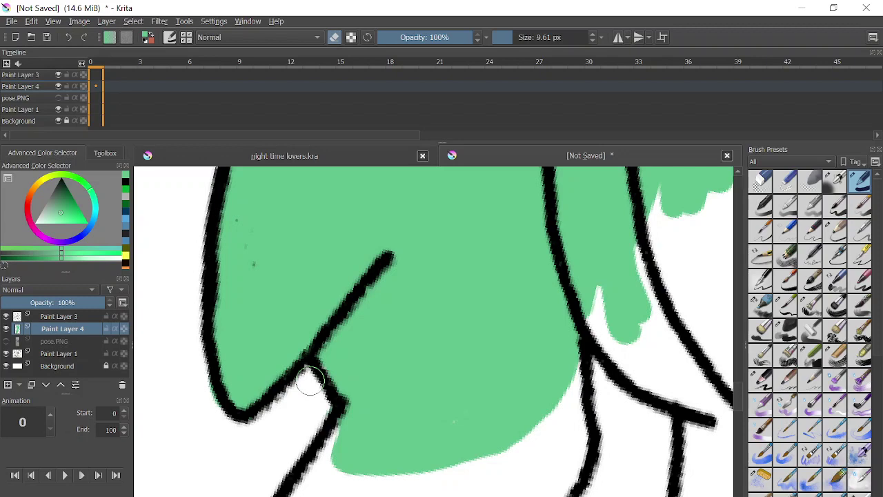
{"action": "left_click", "coordinate": [334, 38]}
- Fill the leg below the back flap with green down to the top of the hoof, dismissing the low-battery notice
{"action": "scroll", "coordinate": [356, 392], "scroll_direction": "down", "scroll_amount": 4}
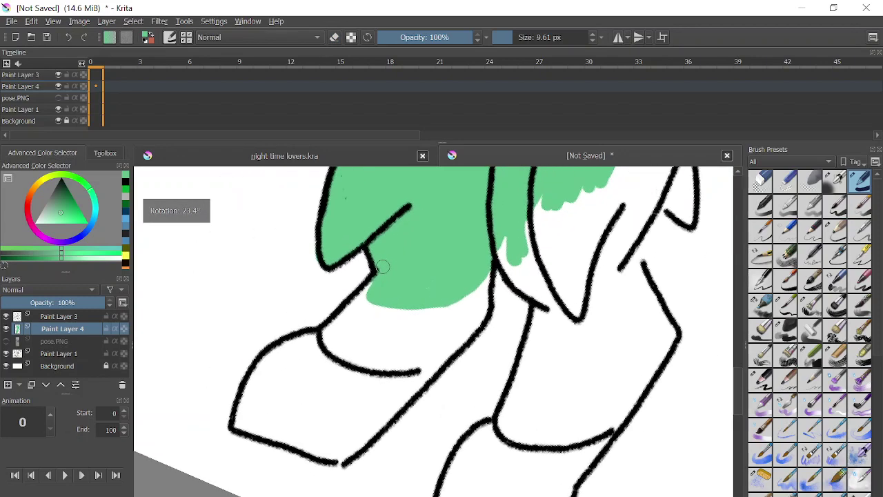
{"action": "mouse_move", "coordinate": [383, 267]}
{"action": "left_mouse_down"}
{"action": "mouse_move", "coordinate": [360, 333]}
{"action": "mouse_move", "coordinate": [384, 287]}
{"action": "mouse_move", "coordinate": [360, 292]}
{"action": "mouse_move", "coordinate": [327, 331]}
{"action": "mouse_move", "coordinate": [335, 350]}
{"action": "mouse_move", "coordinate": [395, 331]}
{"action": "mouse_move", "coordinate": [345, 347]}
{"action": "mouse_move", "coordinate": [367, 349]}
{"action": "mouse_move", "coordinate": [366, 323]}
{"action": "mouse_move", "coordinate": [347, 325]}
{"action": "mouse_move", "coordinate": [371, 310]}
{"action": "left_mouse_up"}
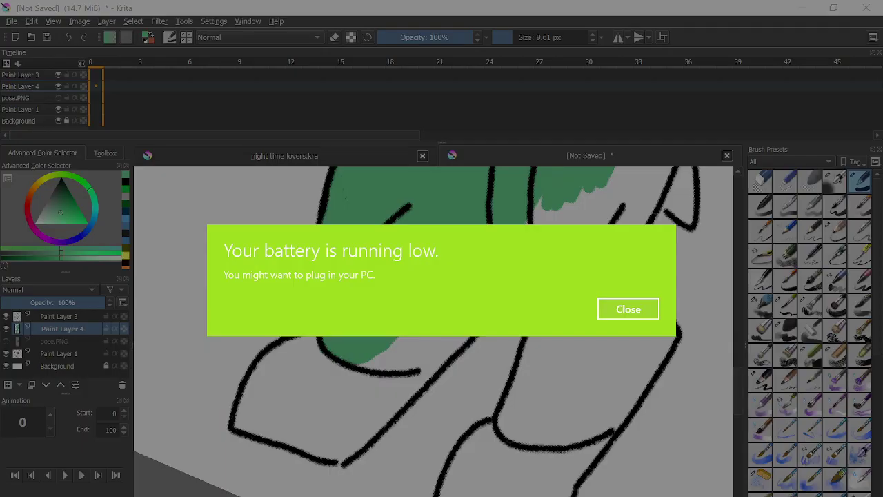
{"action": "left_click", "coordinate": [599, 307]}
{"action": "mouse_move", "coordinate": [481, 285]}
{"action": "left_mouse_down"}
{"action": "mouse_move", "coordinate": [468, 335]}
{"action": "mouse_move", "coordinate": [432, 365]}
{"action": "mouse_move", "coordinate": [366, 362]}
{"action": "mouse_move", "coordinate": [373, 370]}
{"action": "mouse_move", "coordinate": [434, 353]}
{"action": "mouse_move", "coordinate": [418, 368]}
{"action": "mouse_move", "coordinate": [446, 321]}
{"action": "mouse_move", "coordinate": [460, 322]}
{"action": "mouse_move", "coordinate": [471, 305]}
{"action": "mouse_move", "coordinate": [461, 302]}
{"action": "mouse_move", "coordinate": [467, 288]}
{"action": "mouse_move", "coordinate": [397, 367]}
{"action": "mouse_move", "coordinate": [426, 300]}
{"action": "left_mouse_up"}
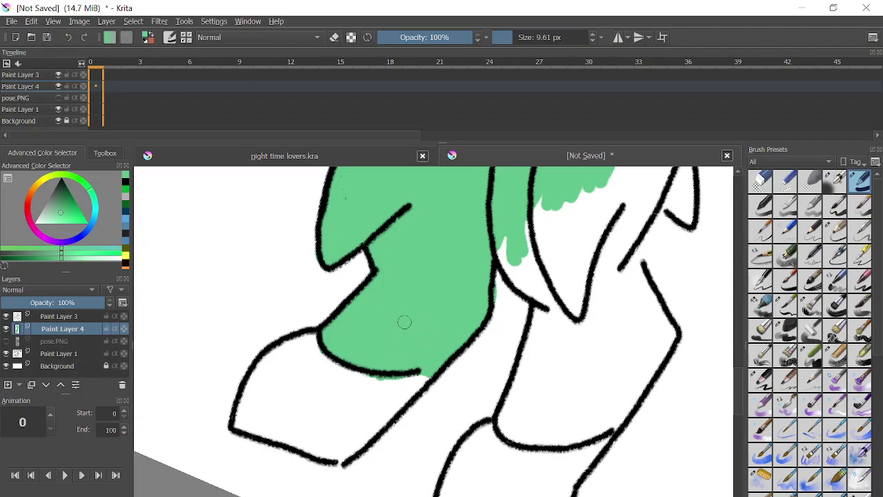
- Fill the remaining part of the front flap with green down to its pointed tip
{"action": "left_click_drag", "start_coordinate": [404, 322], "coordinate": [384, 446]}
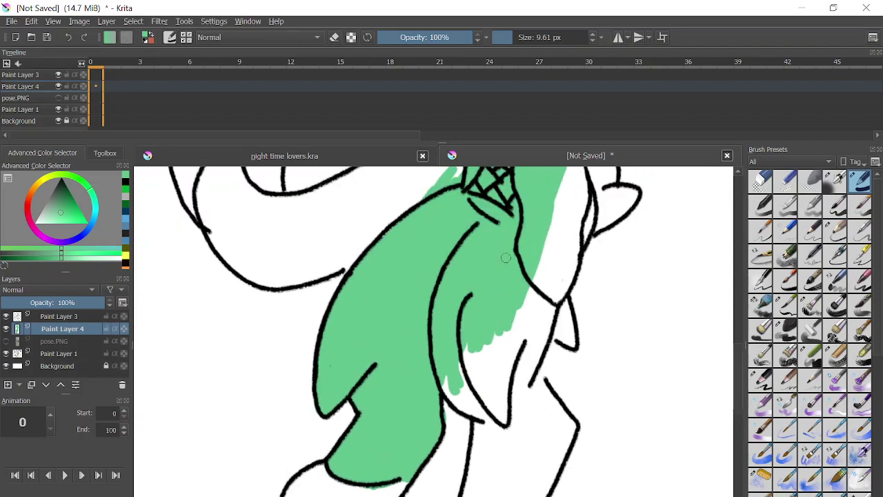
{"action": "mouse_move", "coordinate": [506, 257]}
{"action": "left_mouse_down"}
{"action": "mouse_move", "coordinate": [498, 350]}
{"action": "mouse_move", "coordinate": [512, 314]}
{"action": "mouse_move", "coordinate": [503, 383]}
{"action": "mouse_move", "coordinate": [519, 331]}
{"action": "mouse_move", "coordinate": [510, 403]}
{"action": "mouse_move", "coordinate": [494, 358]}
{"action": "mouse_move", "coordinate": [511, 425]}
{"action": "mouse_move", "coordinate": [447, 386]}
{"action": "mouse_move", "coordinate": [450, 398]}
{"action": "mouse_move", "coordinate": [476, 413]}
{"action": "mouse_move", "coordinate": [439, 368]}
{"action": "mouse_move", "coordinate": [490, 407]}
{"action": "mouse_move", "coordinate": [483, 352]}
{"action": "mouse_move", "coordinate": [483, 362]}
{"action": "mouse_move", "coordinate": [465, 354]}
{"action": "mouse_move", "coordinate": [493, 349]}
{"action": "mouse_move", "coordinate": [515, 312]}
{"action": "left_mouse_up"}
{"action": "scroll", "coordinate": [516, 312], "scroll_direction": "down", "scroll_amount": 3}
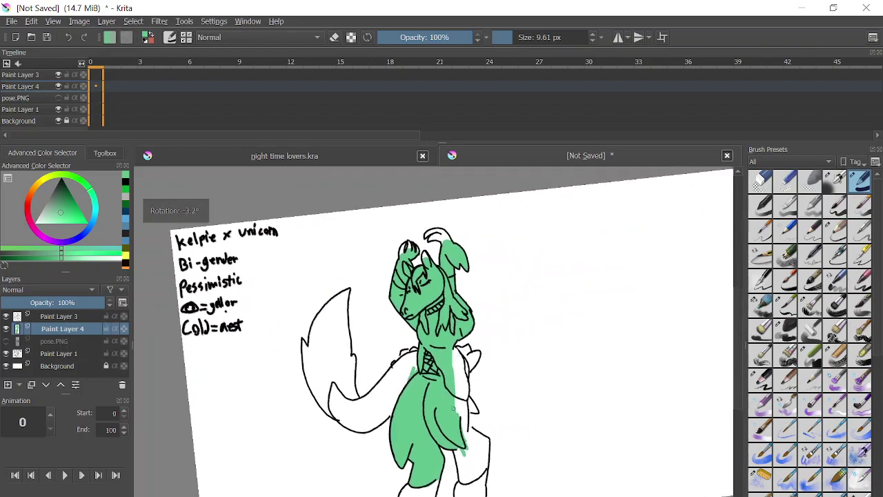
{"action": "left_click_drag", "start_coordinate": [427, 416], "coordinate": [432, 412]}
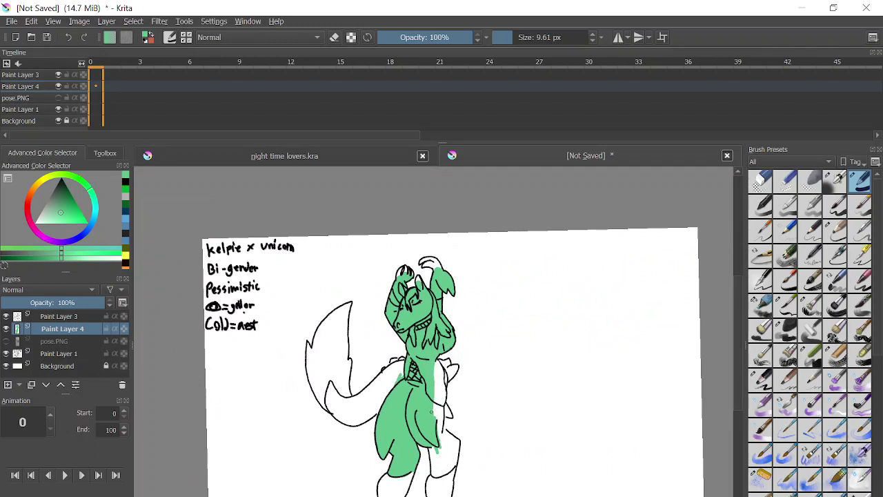
{"action": "key", "text": "alt+Tab"}
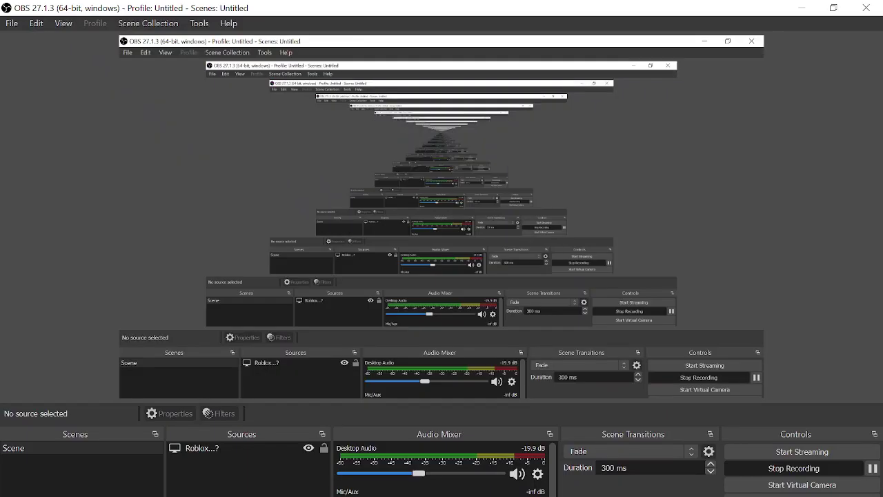